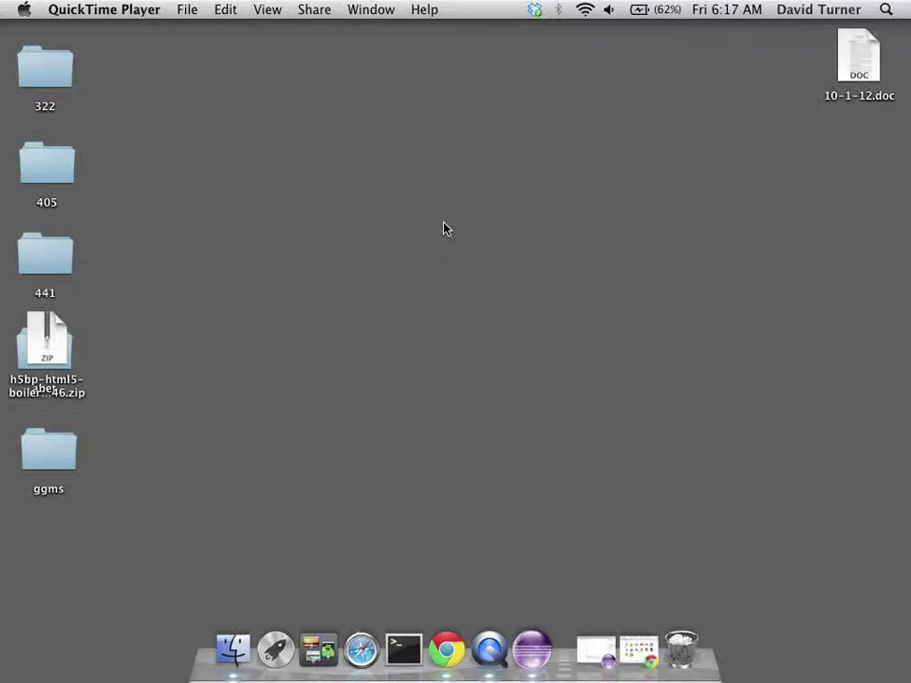
Switch to Eclipse and reposition its window so more of the workspace fits on the desktop
left_click(532, 650)
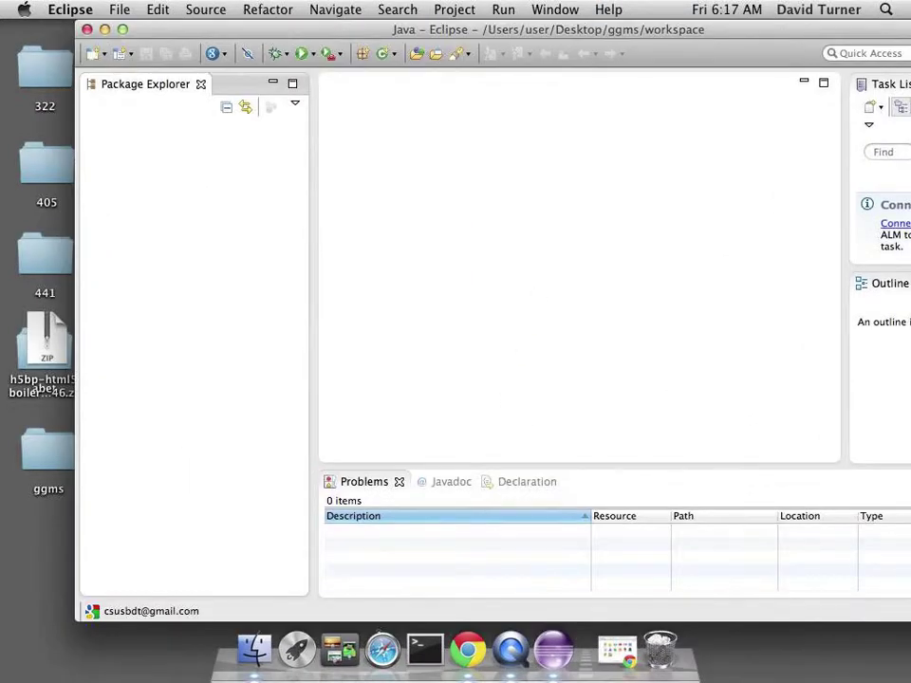
left_click_drag(485, 38, 429, 47)
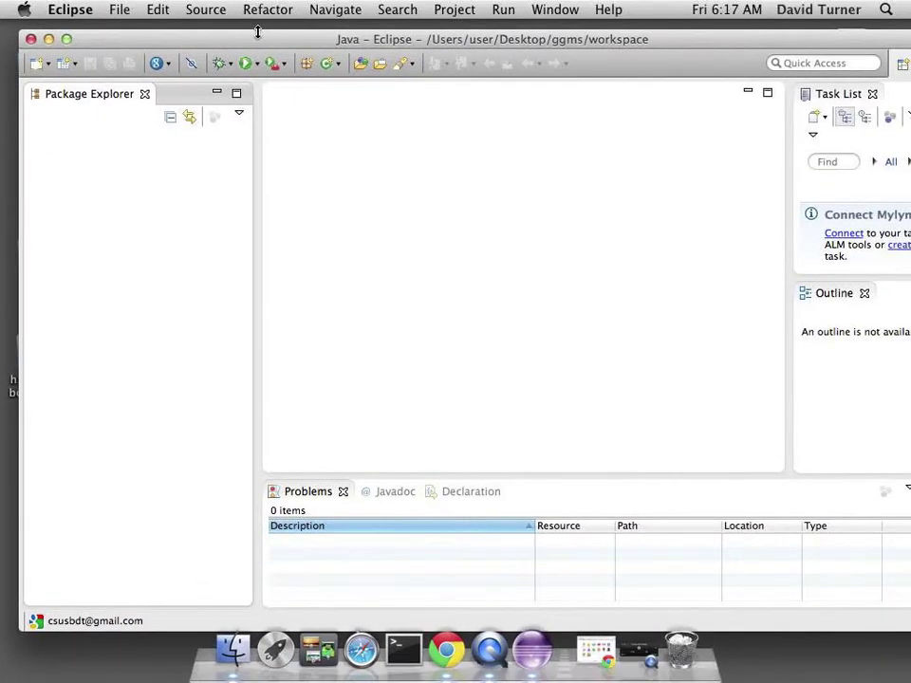
left_click_drag(259, 47, 252, 45)
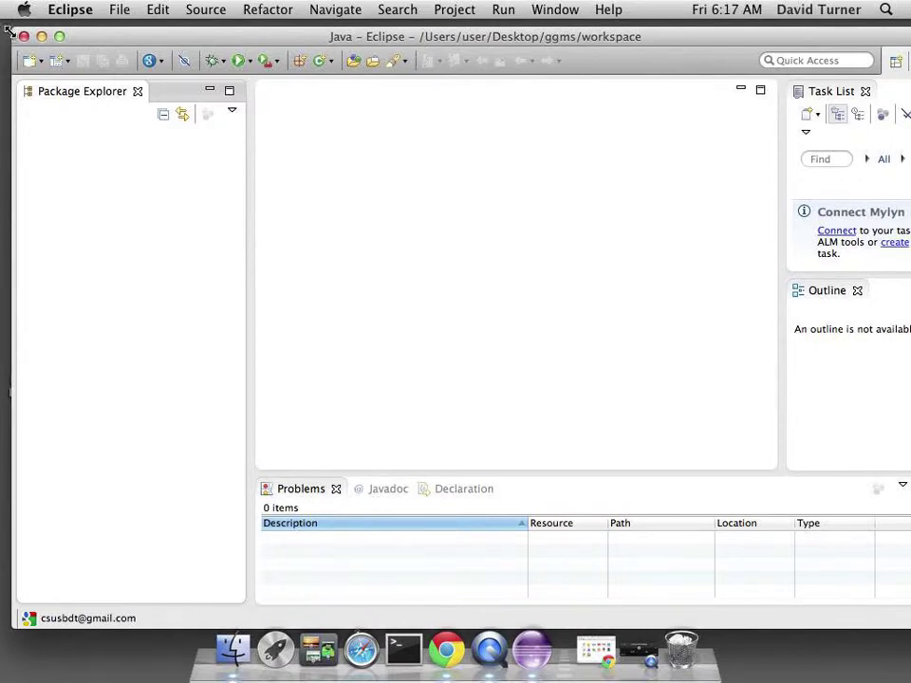
left_click_drag(8, 31, 20, 31)
left_click_drag(136, 46, 118, 50)
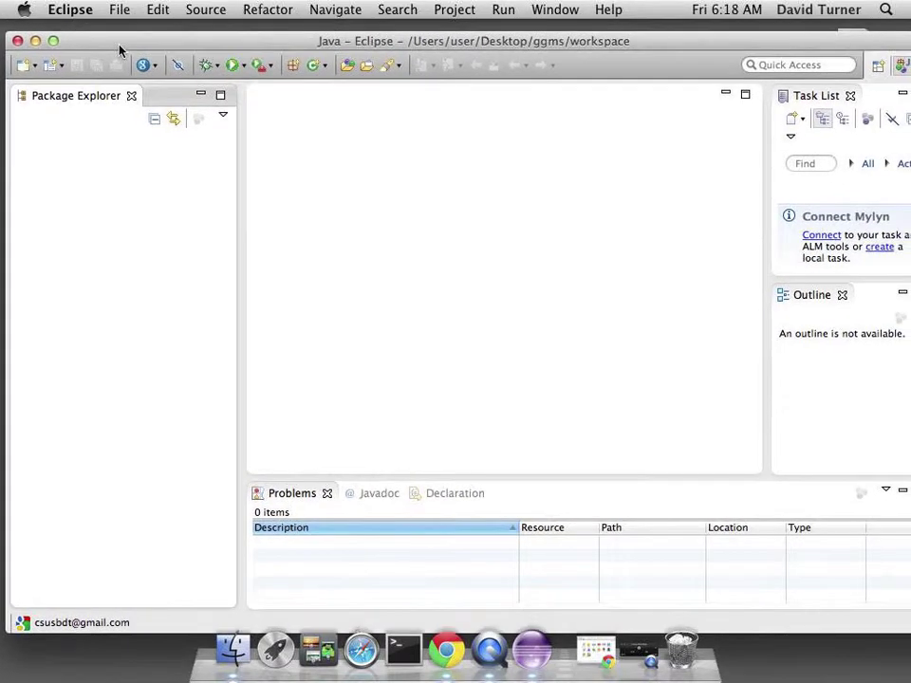
Examine the wizard categories offered for a new project, looking inside General, and close the dialog without creating anything
right_click(112, 178)
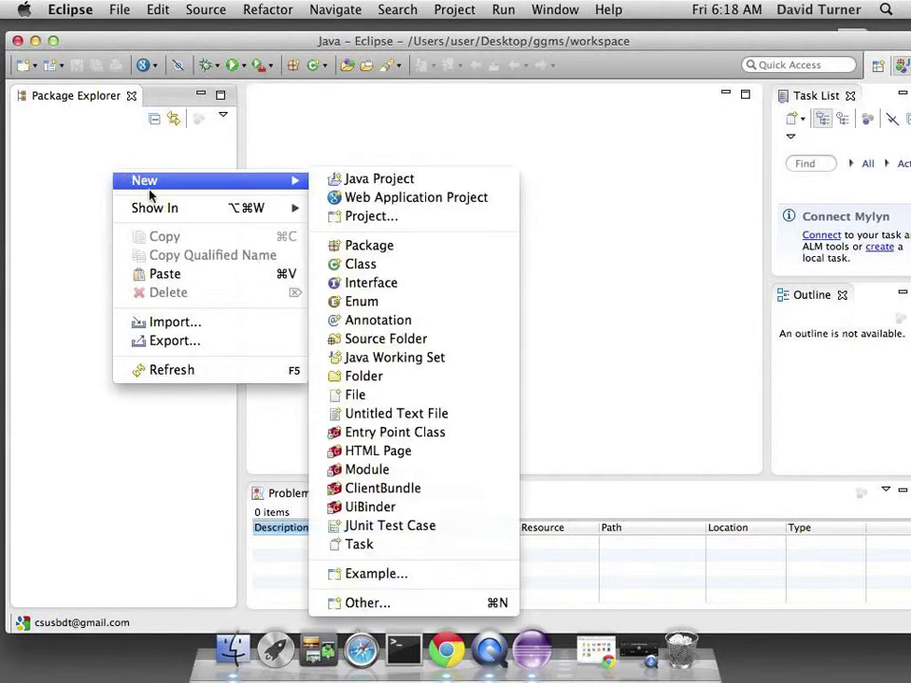
mouse_move(199, 181)
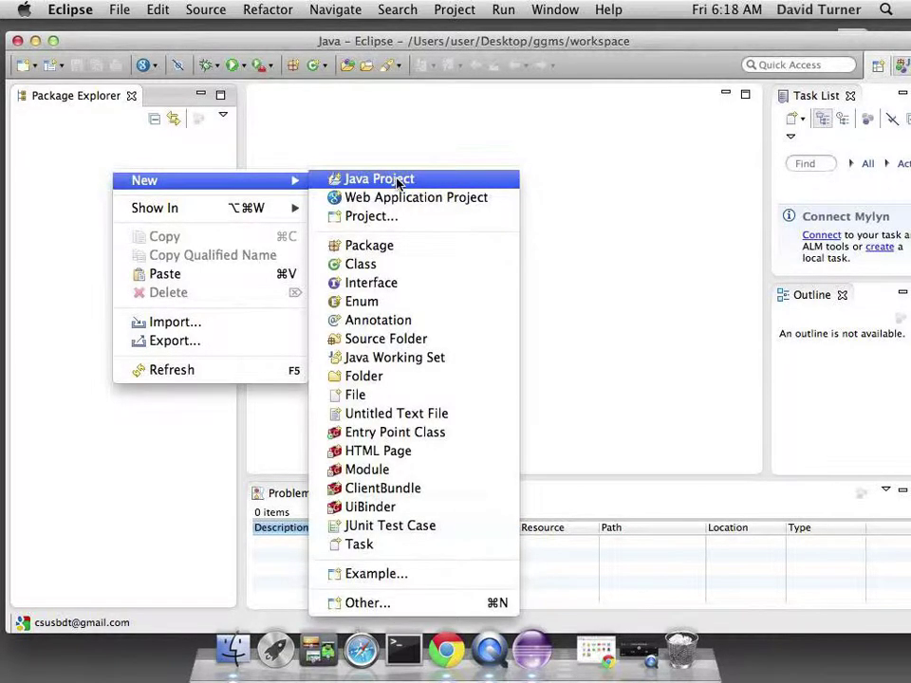
left_click(394, 218)
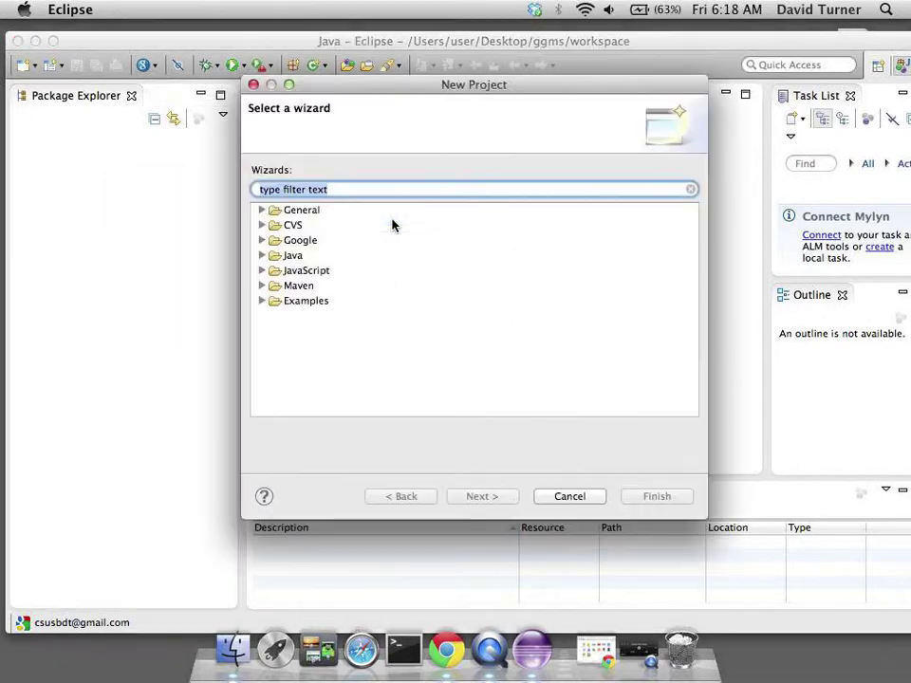
left_click(262, 210)
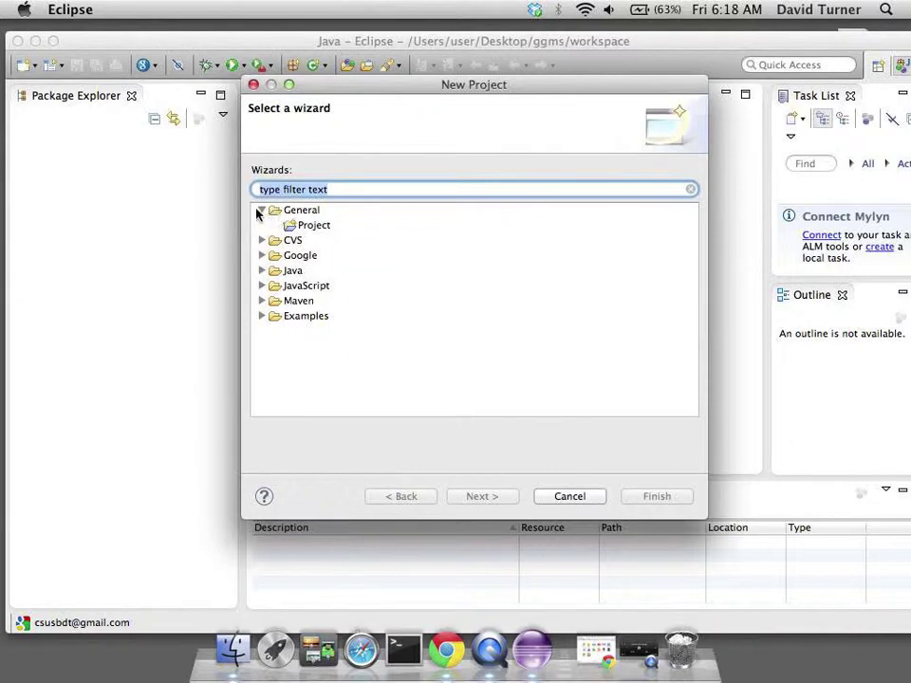
left_click(263, 213)
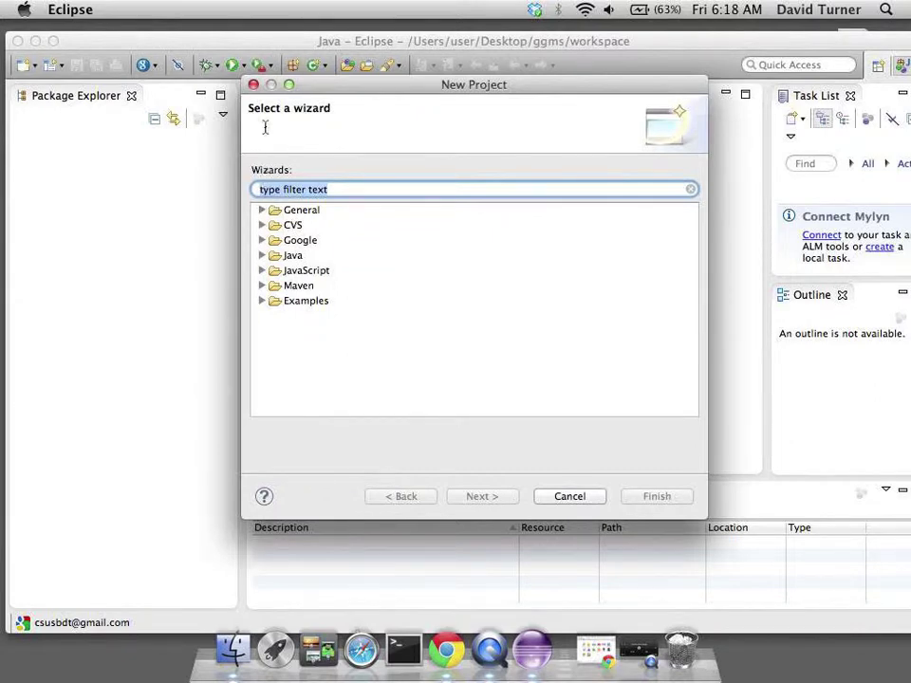
left_click(253, 85)
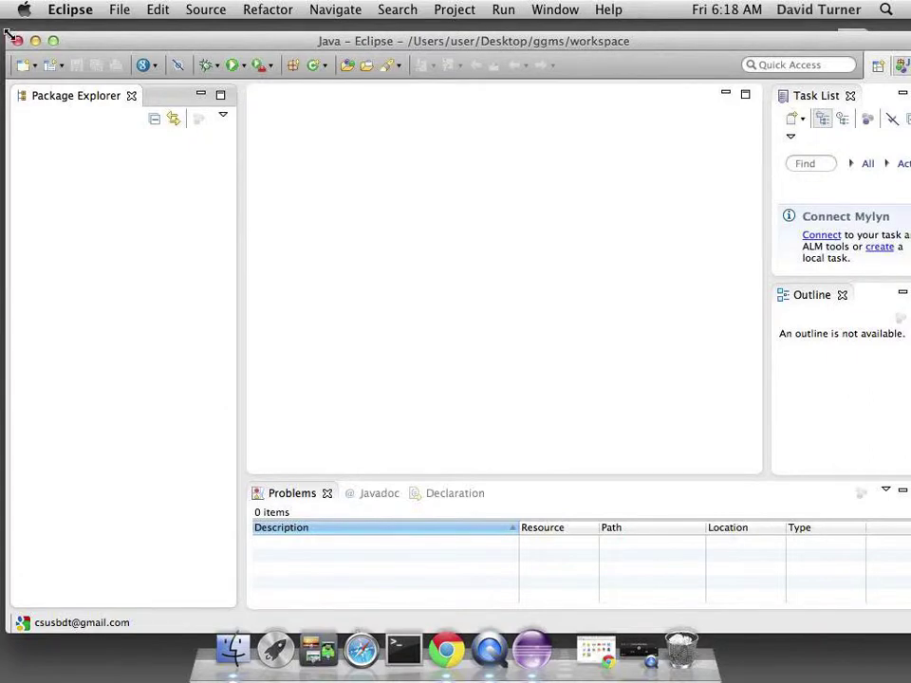
Shrink and reposition the Eclipse window so it fits entirely on the desktop, and minimize it
left_click_drag(7, 36, 55, 56)
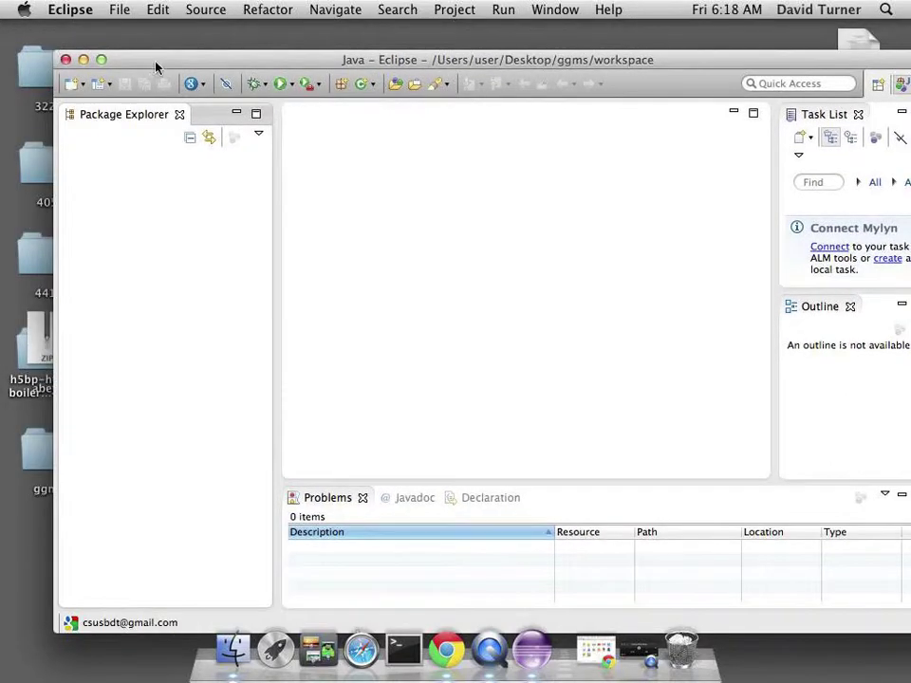
left_click_drag(160, 63, 116, 46)
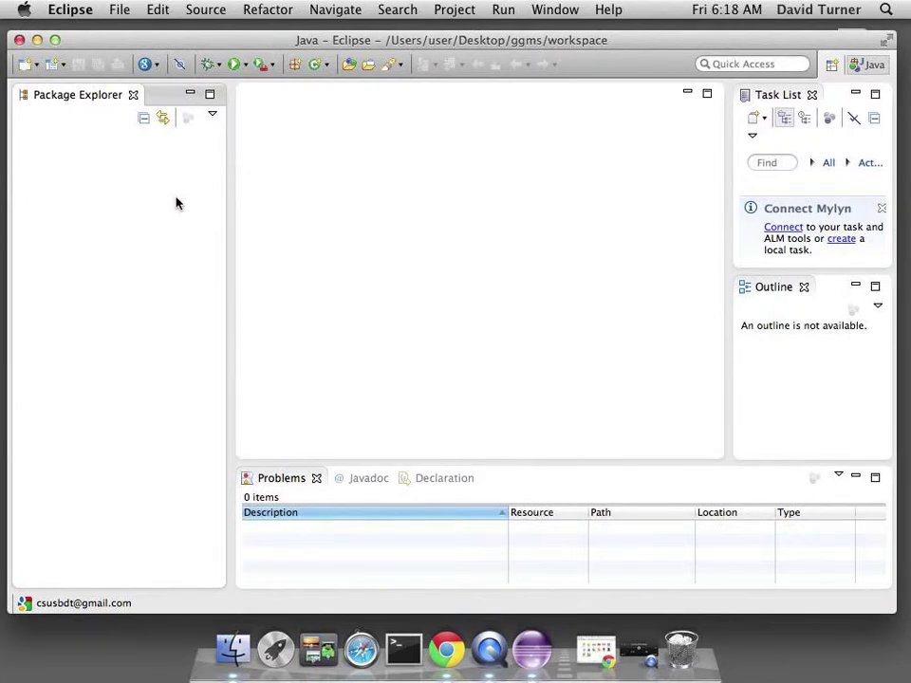
left_click(36, 40)
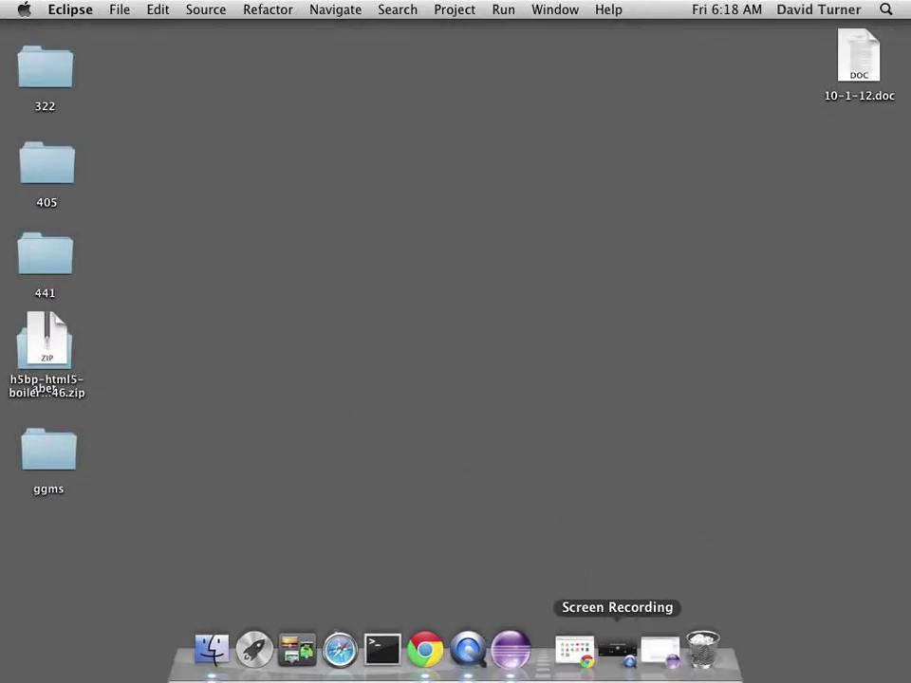
Switch to Chrome and search the web for "subclipse"
left_click(427, 653)
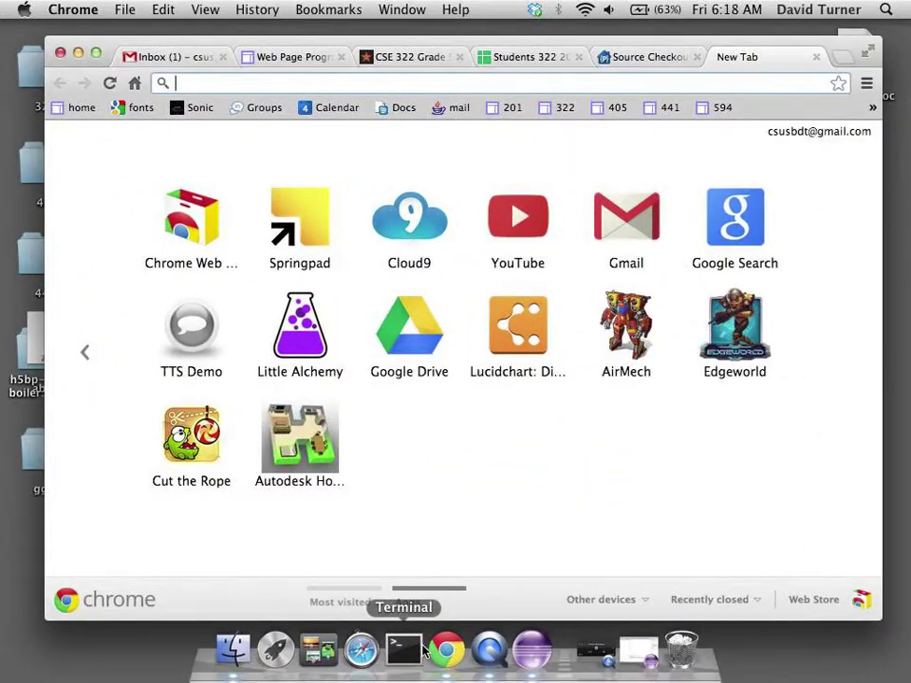
left_click(280, 83)
type("subcl")
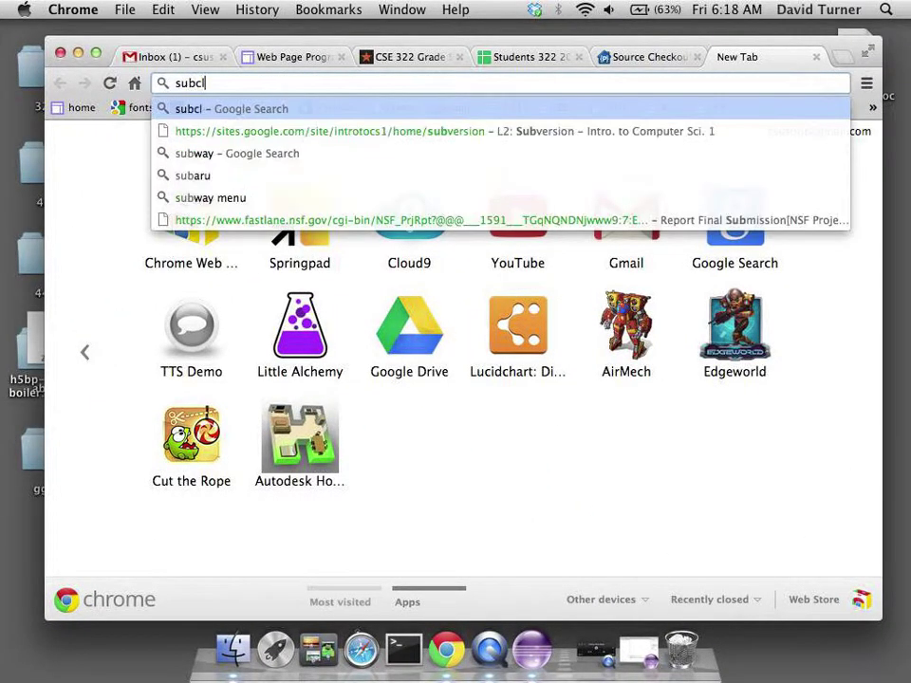
type("ipse")
key("Return")
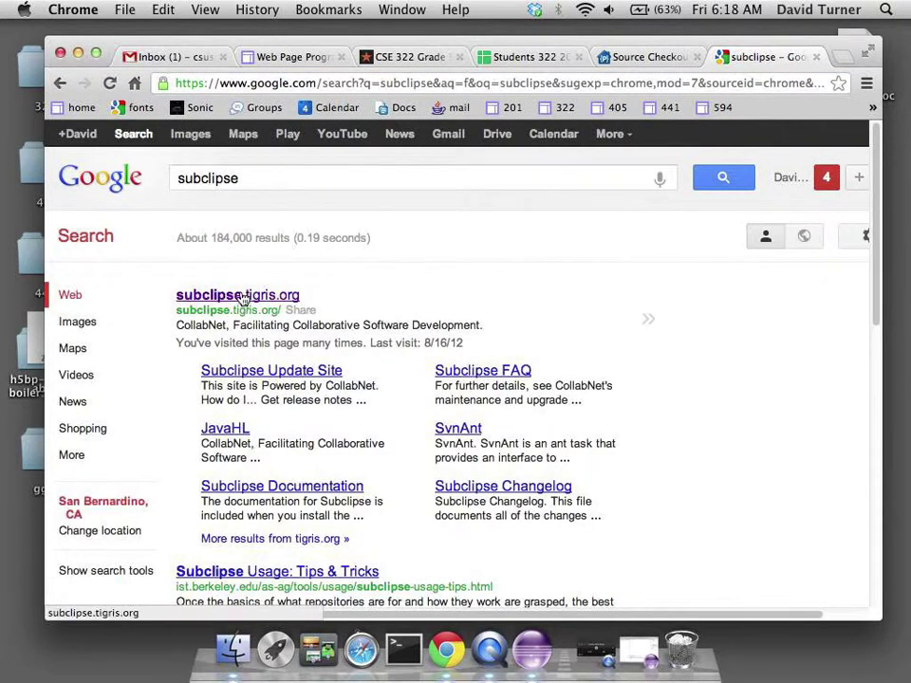
left_click(270, 376)
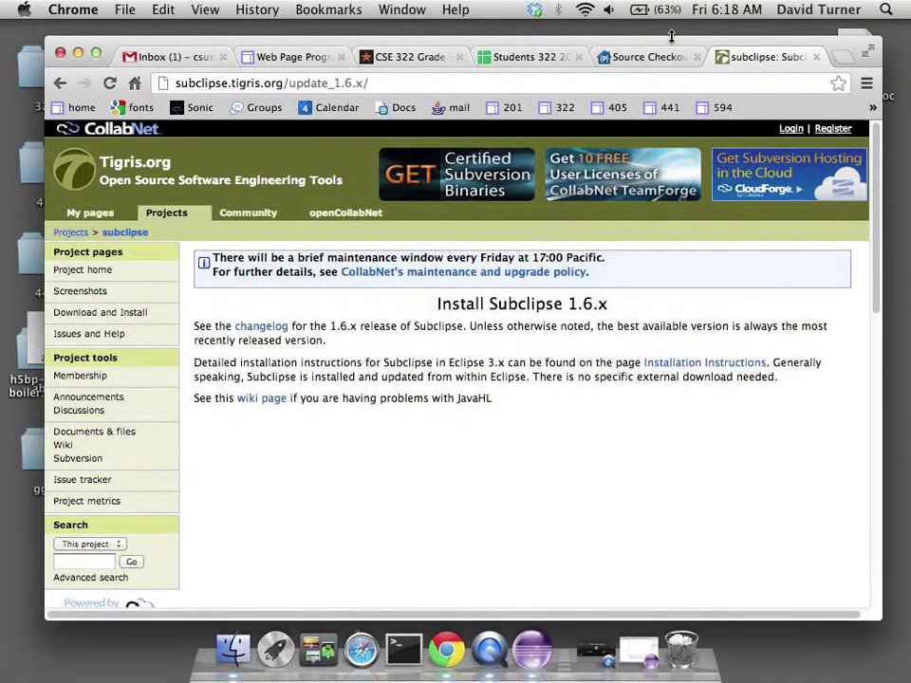
left_click_drag(669, 45, 649, 45)
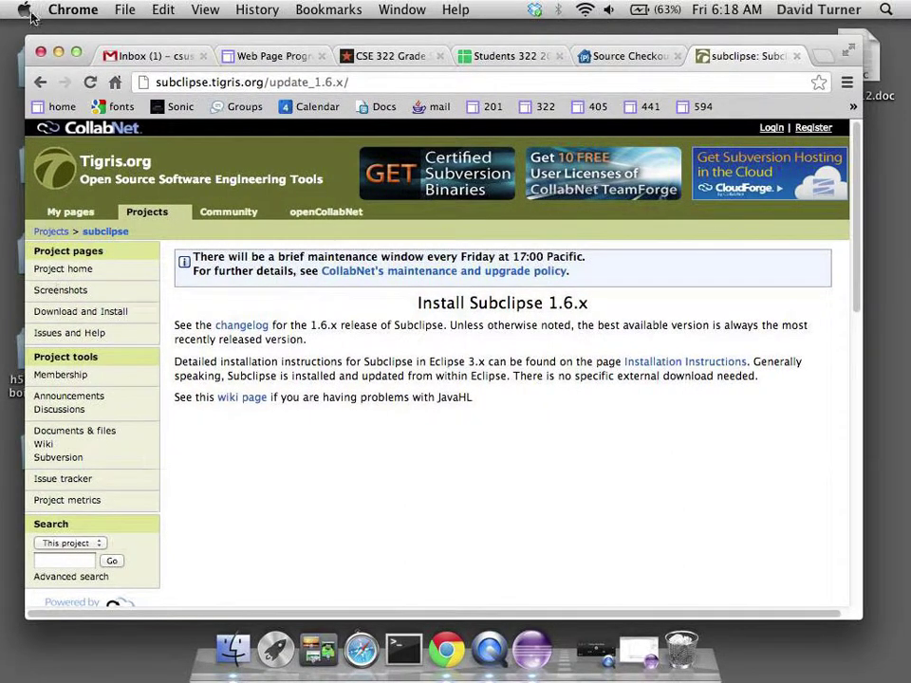
left_click(38, 83)
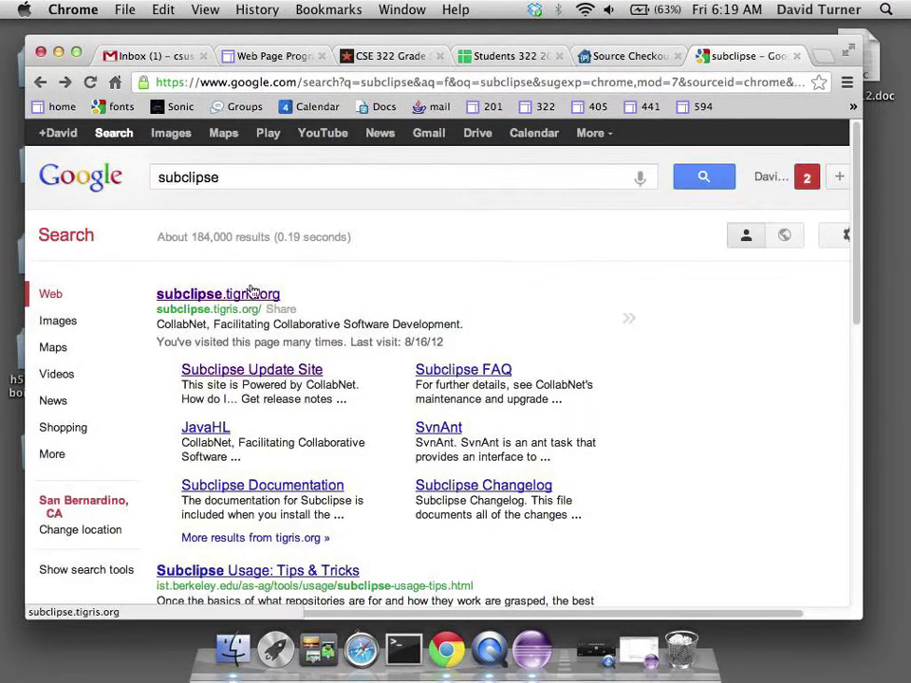
Open the subclipse.tigris.org project home page from the search results
left_click(254, 298)
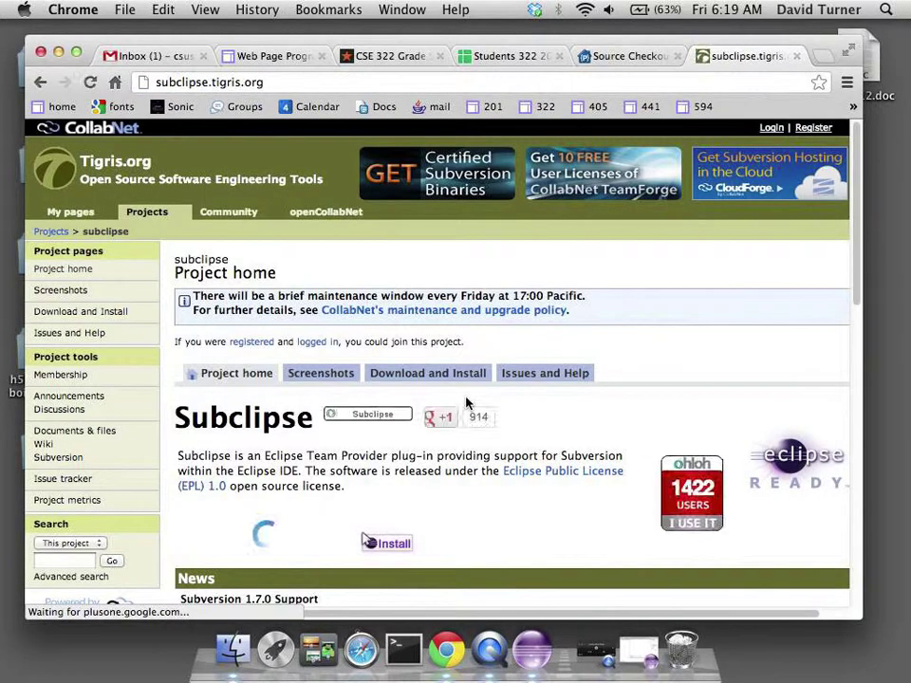
left_click(590, 356)
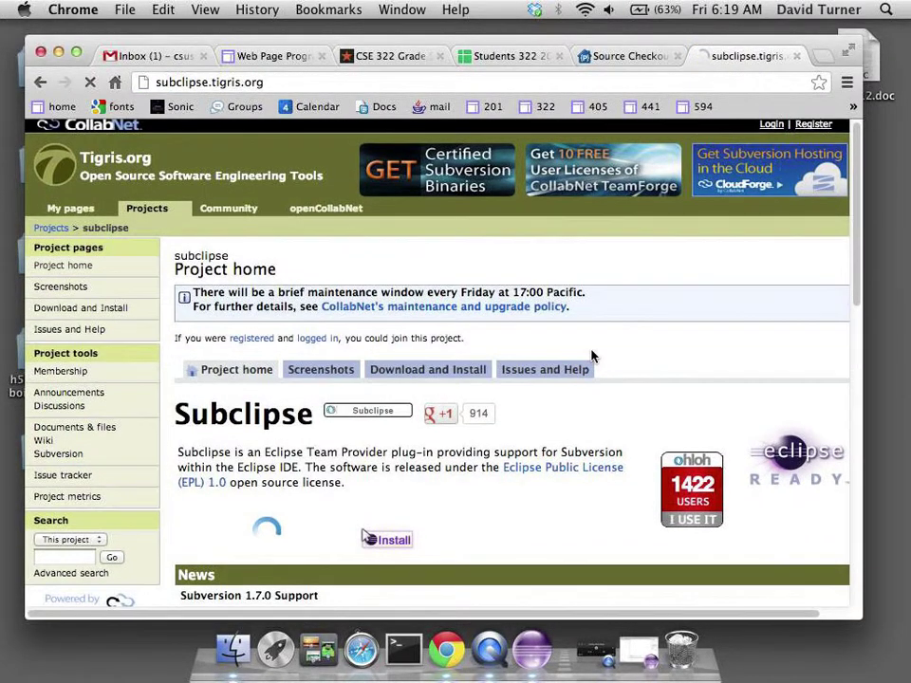
Read through the Subclipse project home page, covering the plug-in description, the News section and Other Projects
scroll(592, 356, "down", 1)
scroll(593, 356, "down", 2)
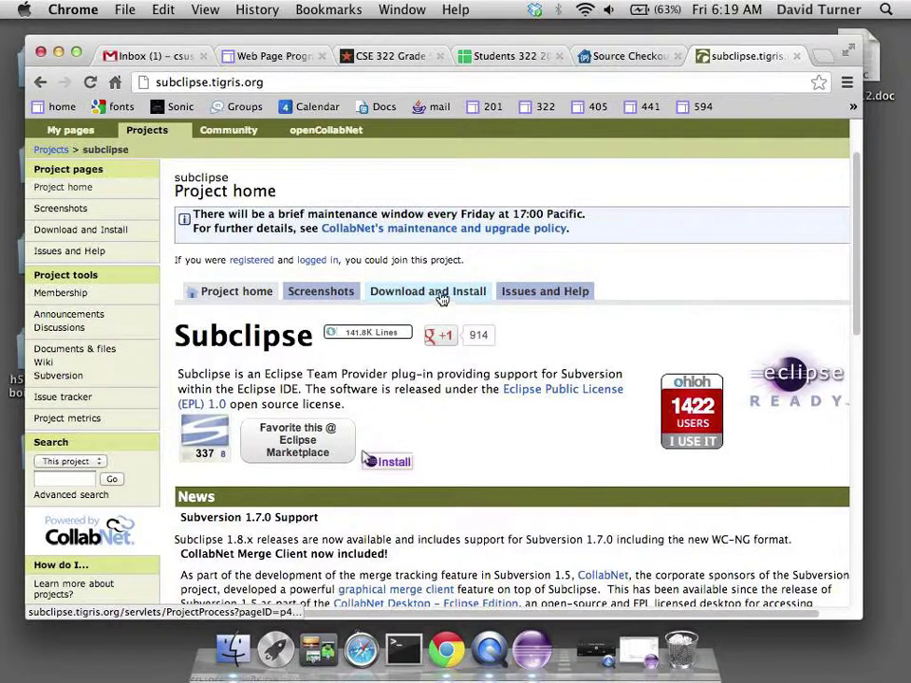
scroll(432, 453, "down", 6)
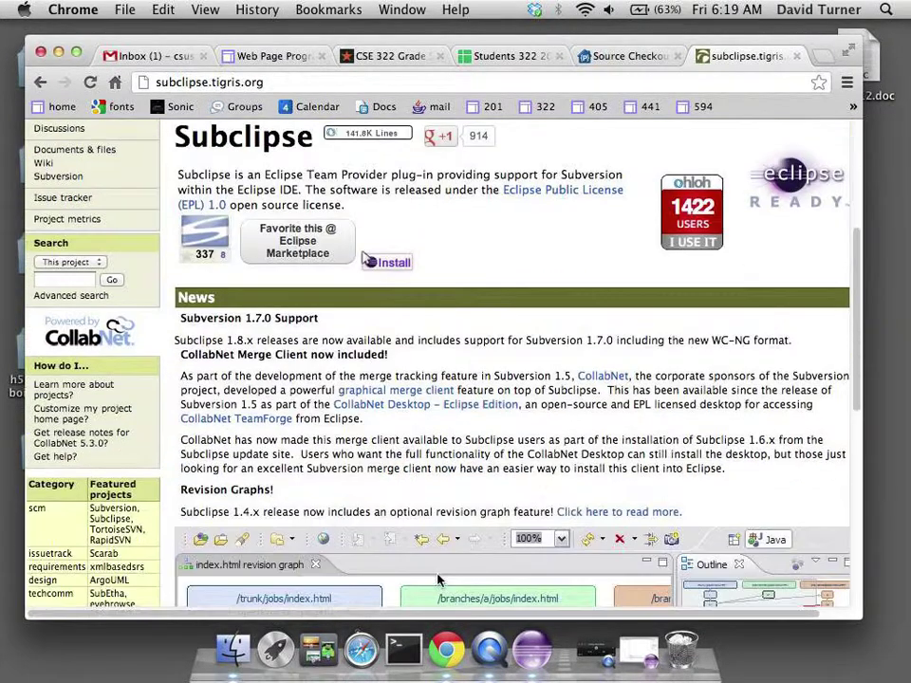
scroll(431, 453, "down", 1)
scroll(432, 453, "down", 1)
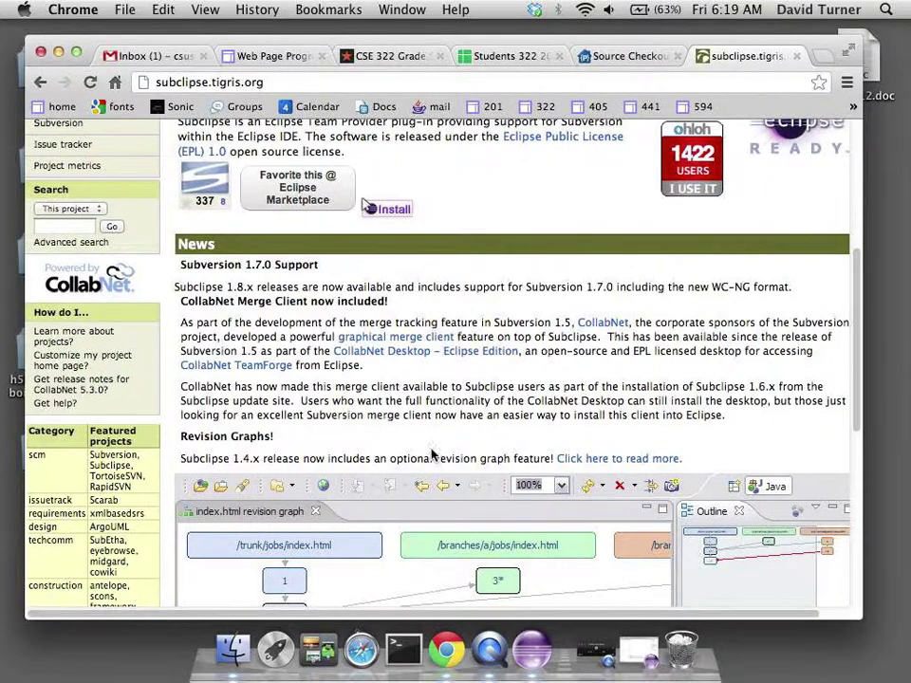
scroll(432, 454, "down", 10)
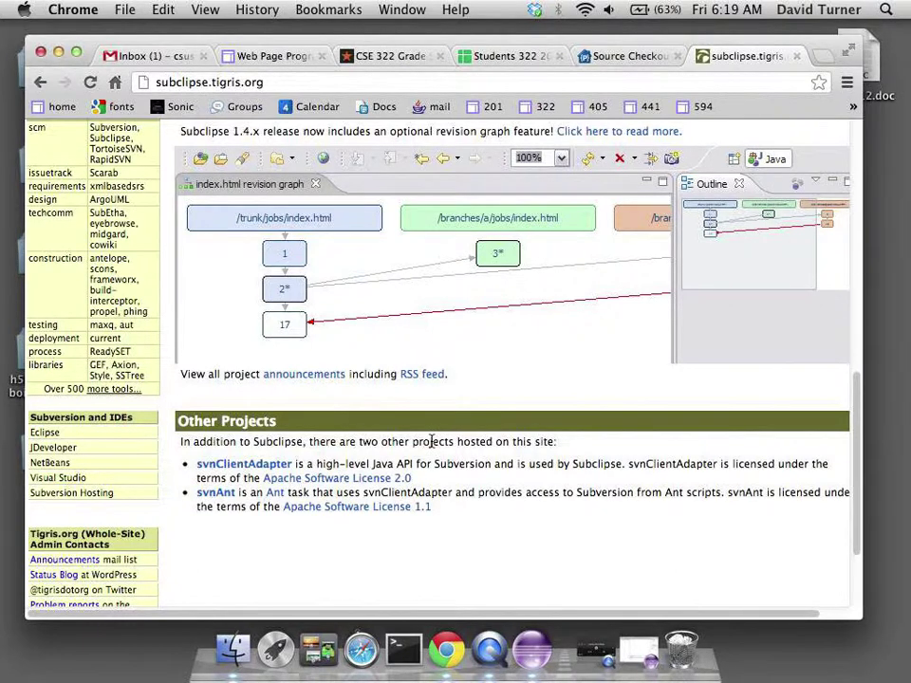
left_click_drag(311, 441, 410, 442)
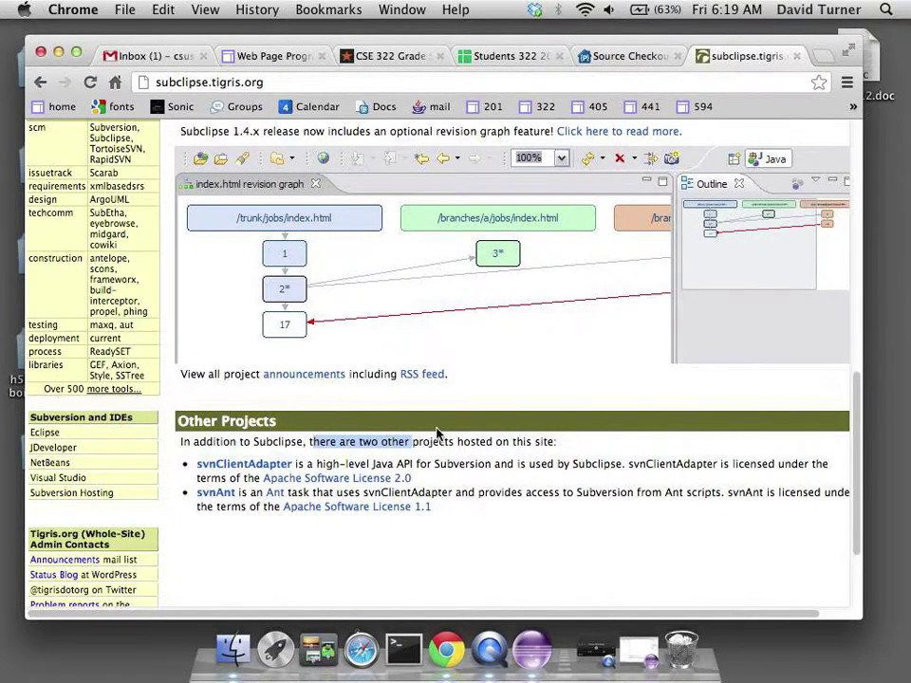
scroll(435, 429, "down", 2)
scroll(436, 427, "up", 8)
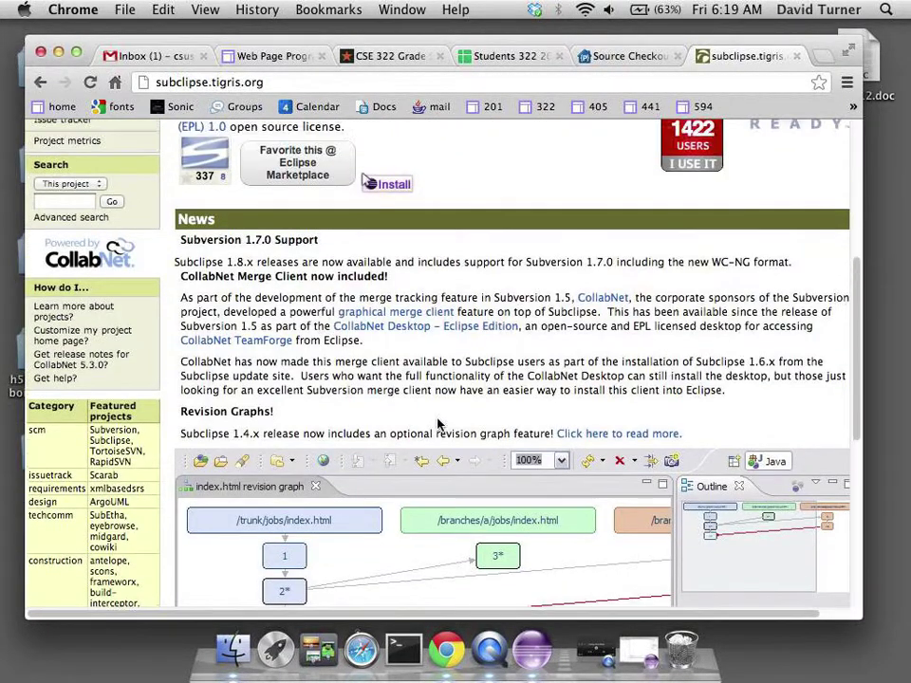
Open the Download and Install page of the Subclipse project
scroll(436, 426, "up", 4)
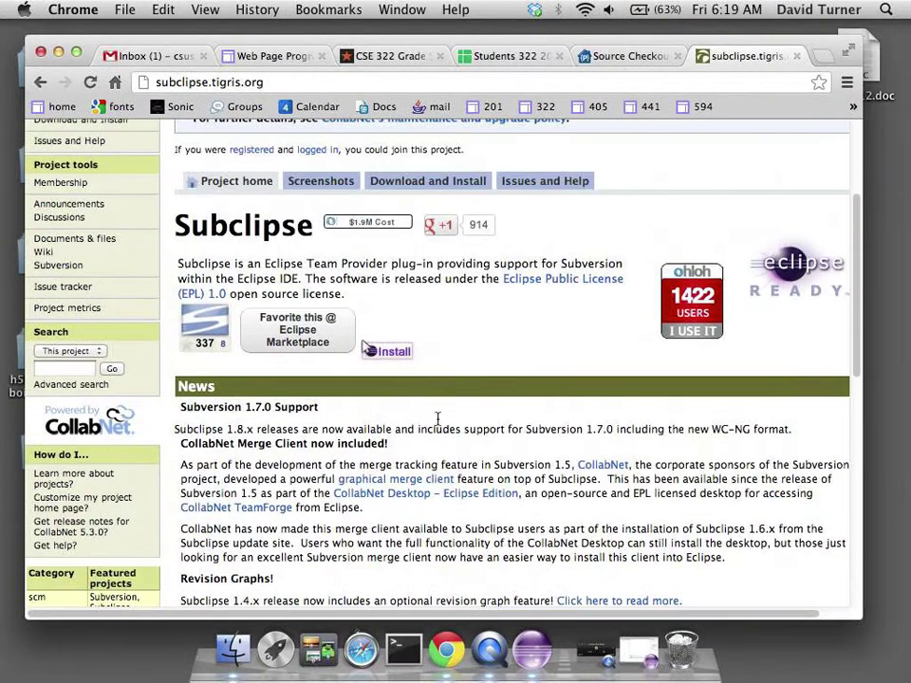
scroll(432, 285, "up", 1)
left_click(427, 216)
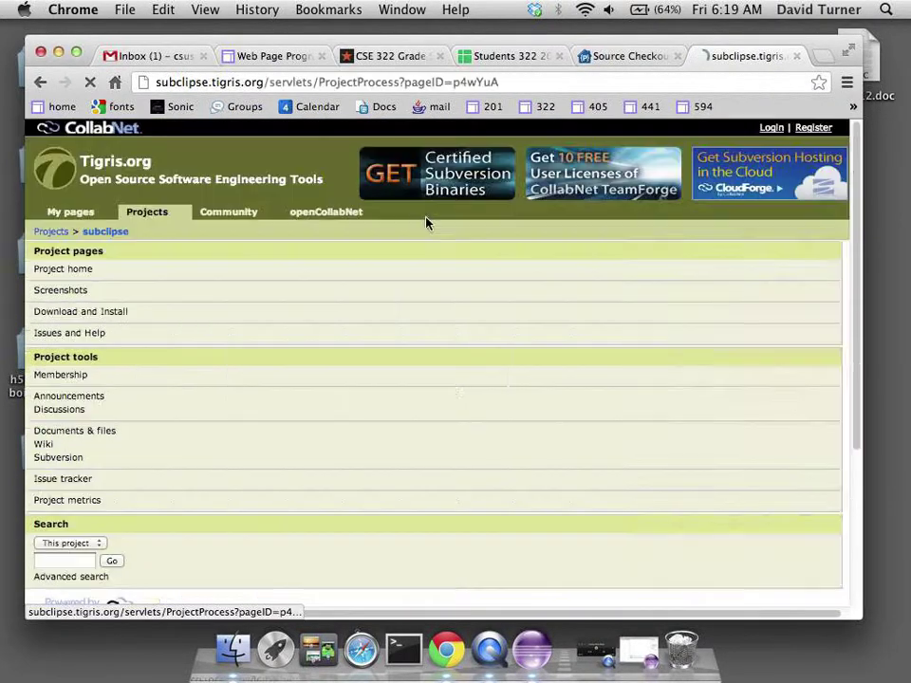
Review the "Get the right version!" notes and the Current Release section with its Subversion requirements and update site links
scroll(391, 395, "down", 3)
scroll(397, 395, "down", 1)
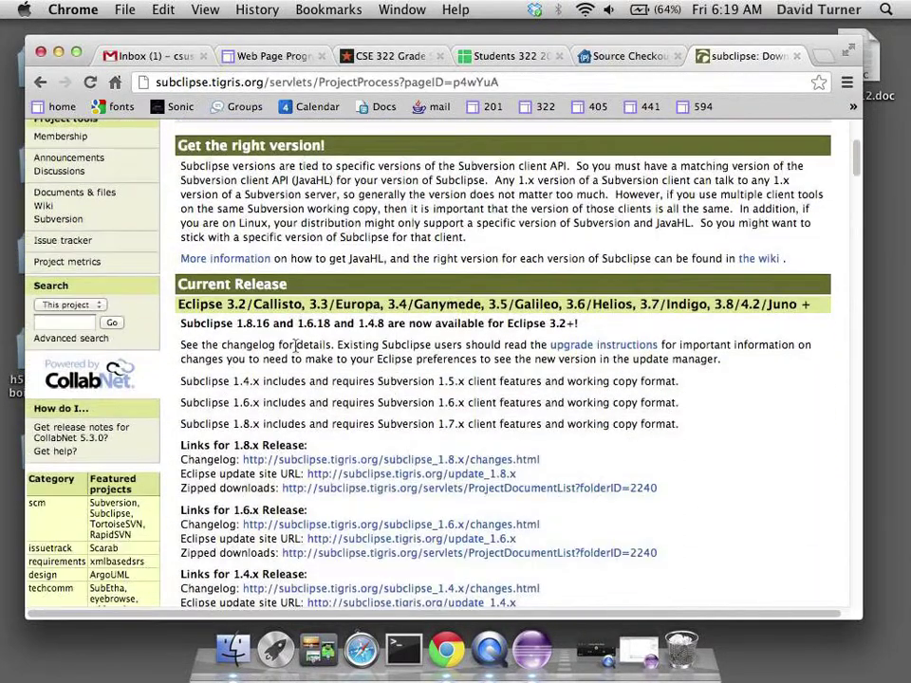
left_click_drag(176, 145, 475, 143)
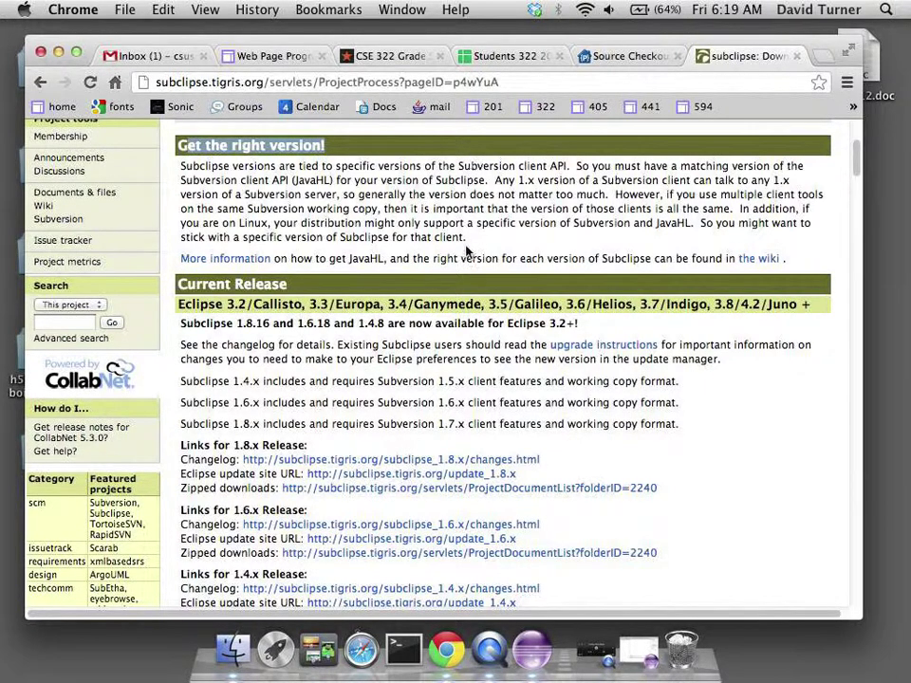
left_click(414, 326)
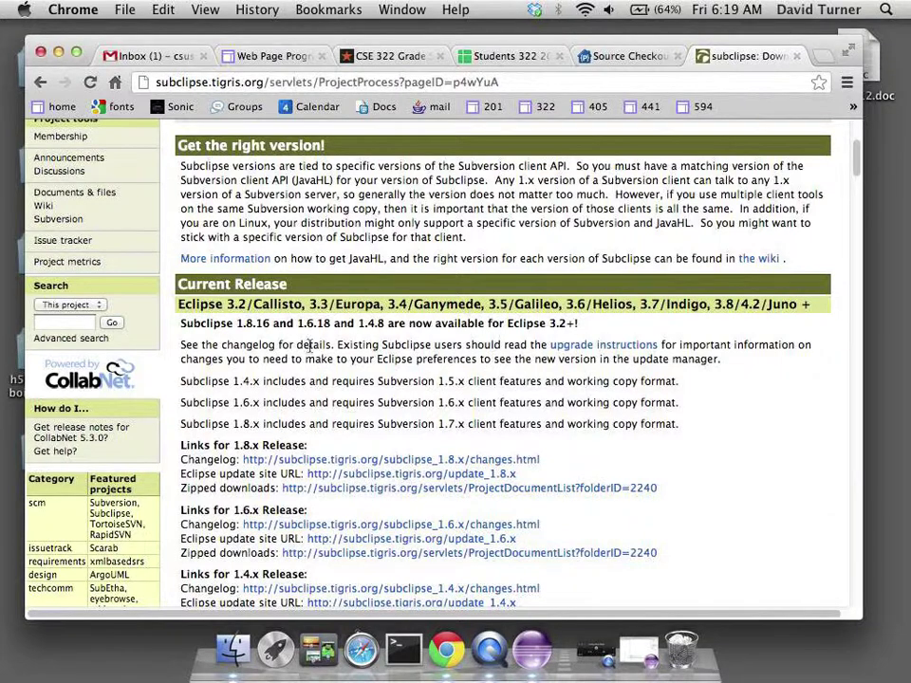
scroll(323, 342, "down", 1)
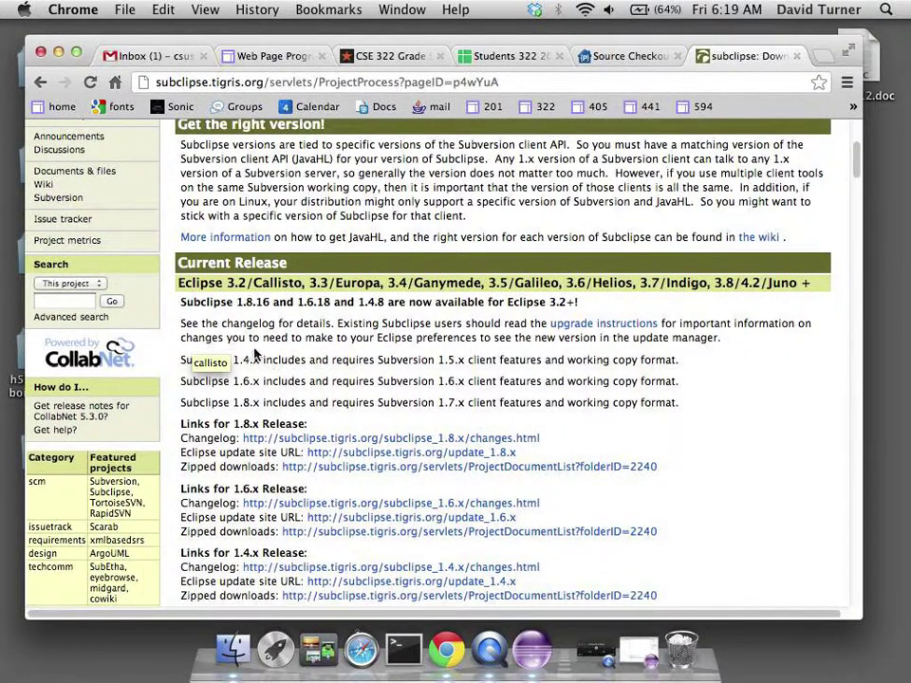
scroll(257, 351, "down", 2)
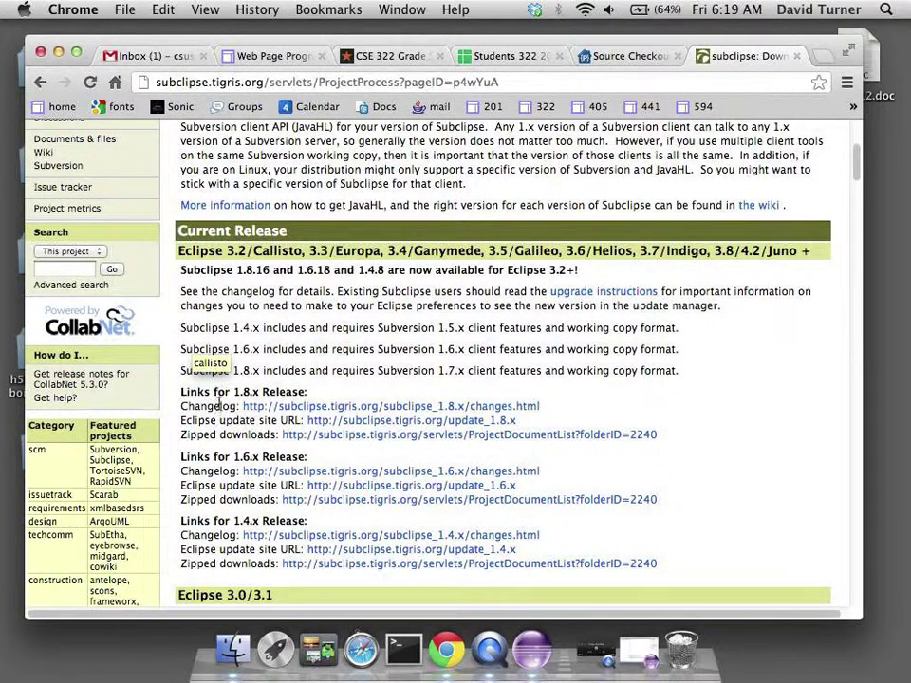
scroll(220, 404, "down", 2)
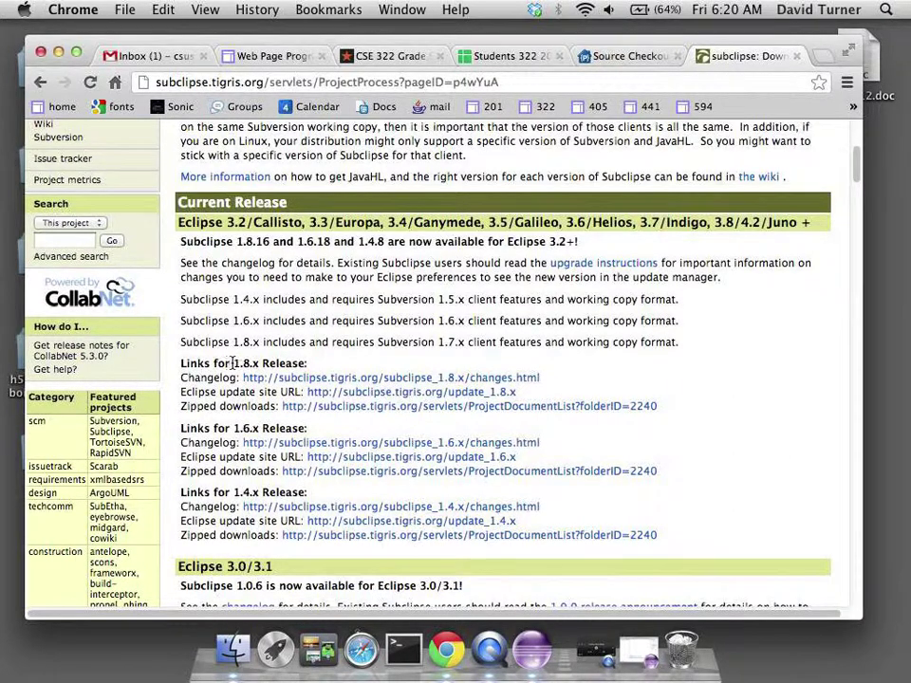
Check the links for the 1.8.x release against the Eclipse versions listed in the Current Release heading
left_click_drag(232, 363, 279, 363)
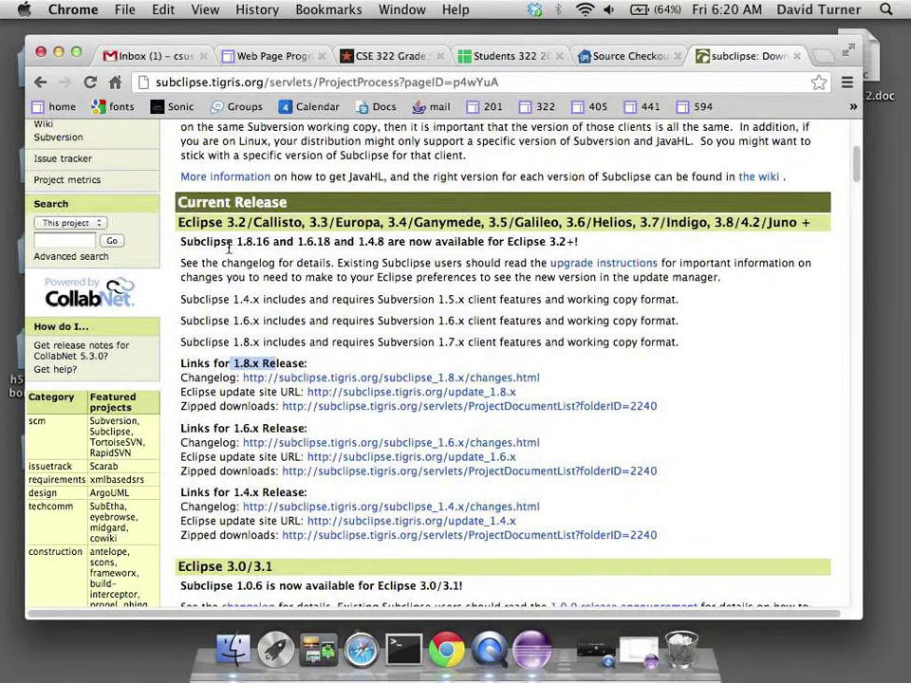
left_click_drag(178, 222, 245, 230)
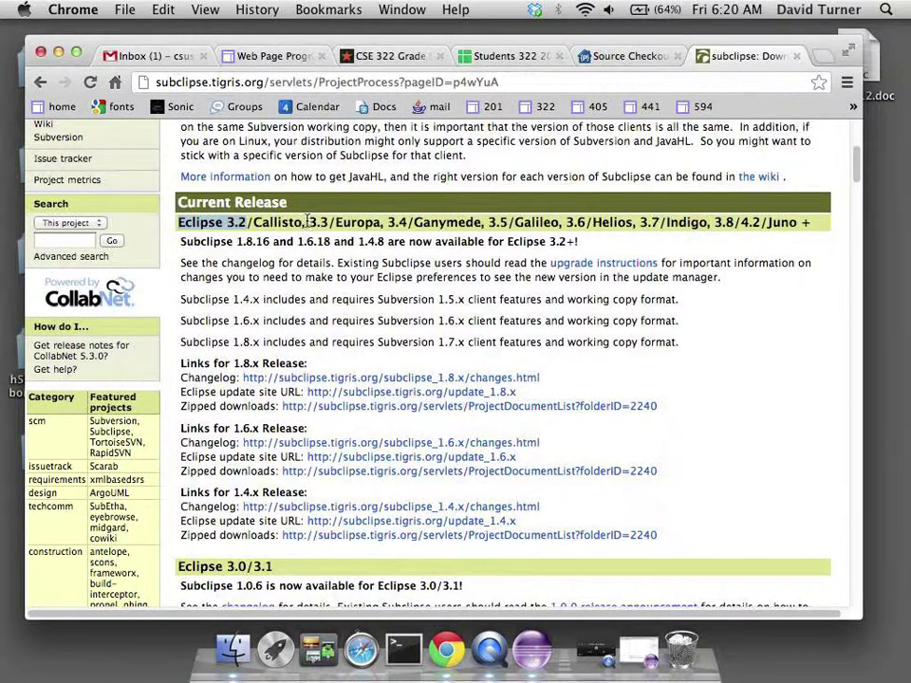
left_click_drag(308, 222, 384, 223)
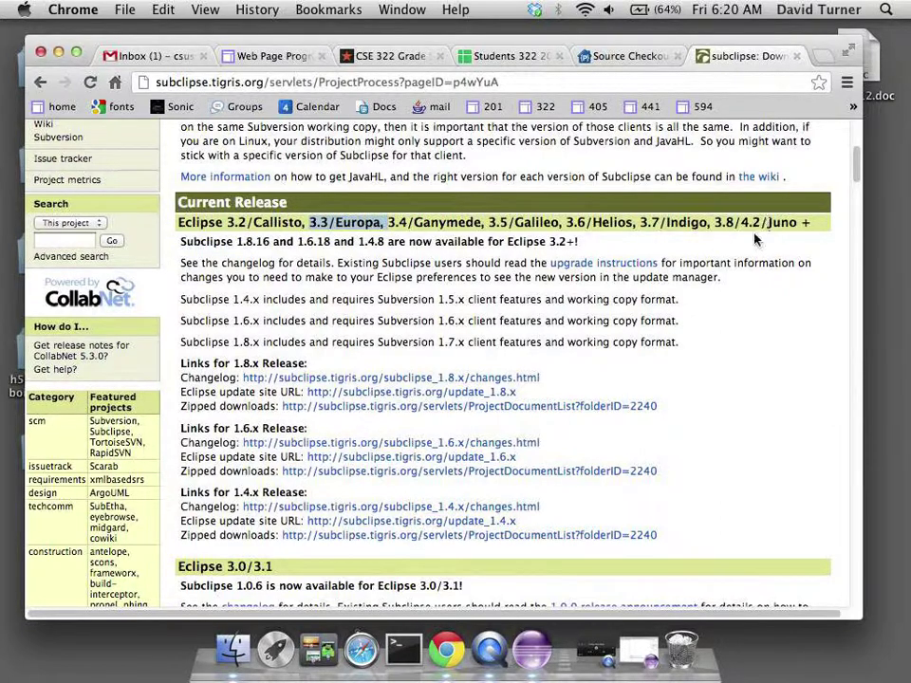
left_click_drag(798, 222, 746, 223)
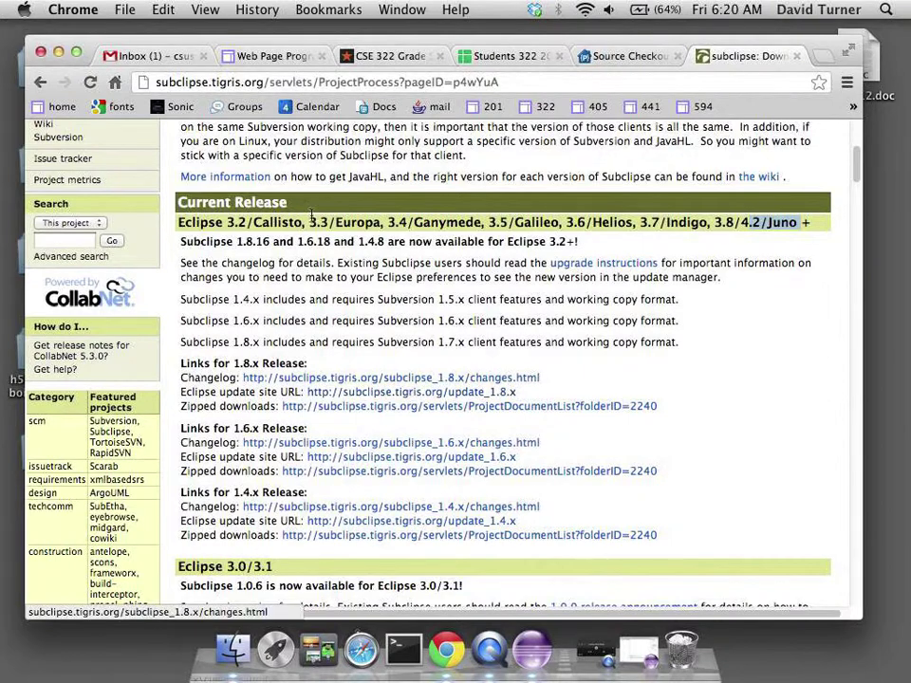
left_click_drag(207, 225, 484, 222)
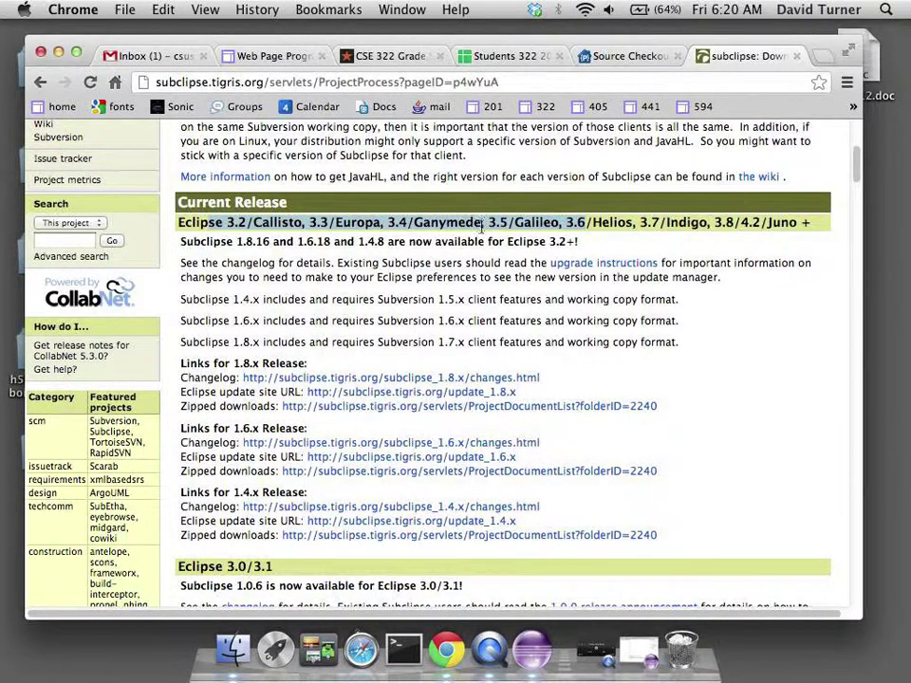
left_click(328, 222)
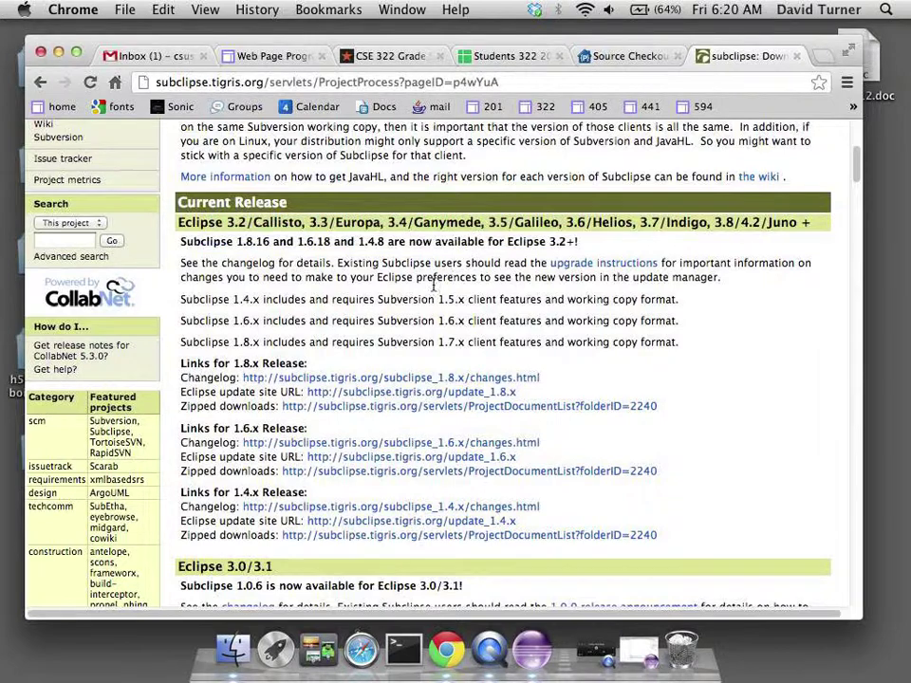
Copy the Eclipse update site link address of the 1.8.x release and switch to Eclipse
right_click(384, 396)
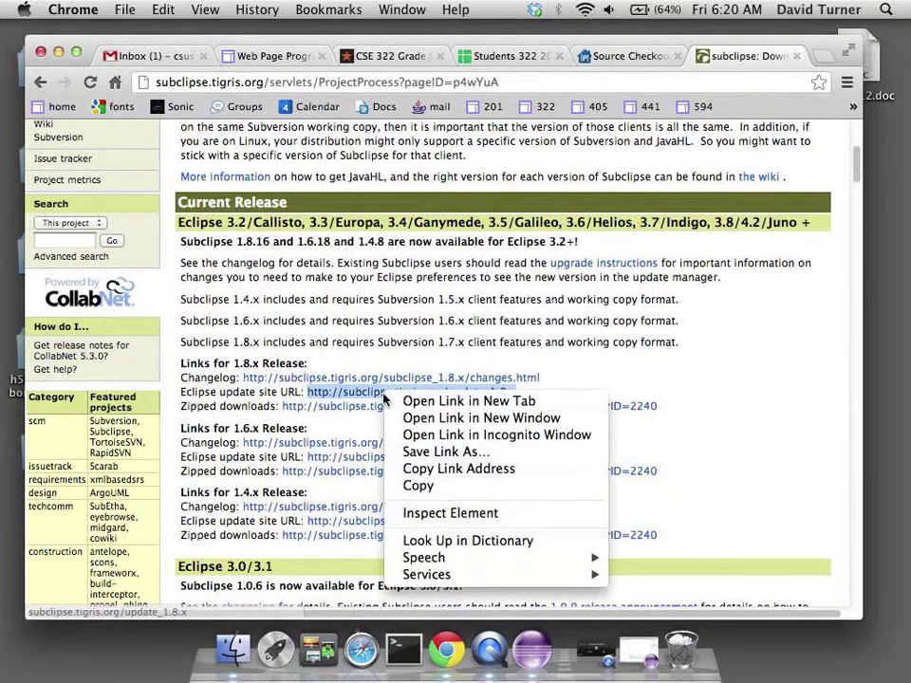
left_click(475, 470)
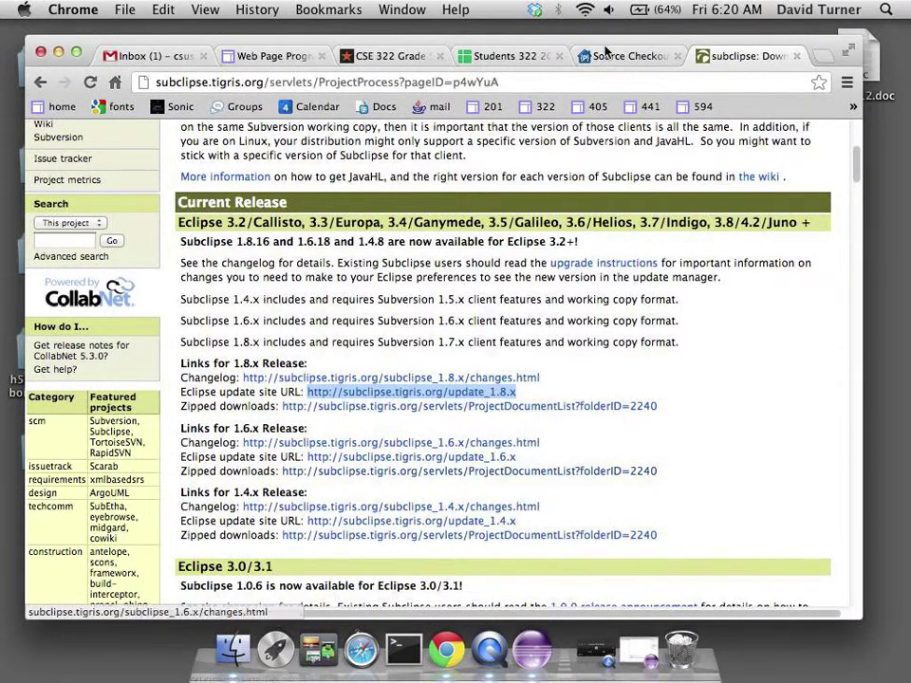
double_click(42, 39)
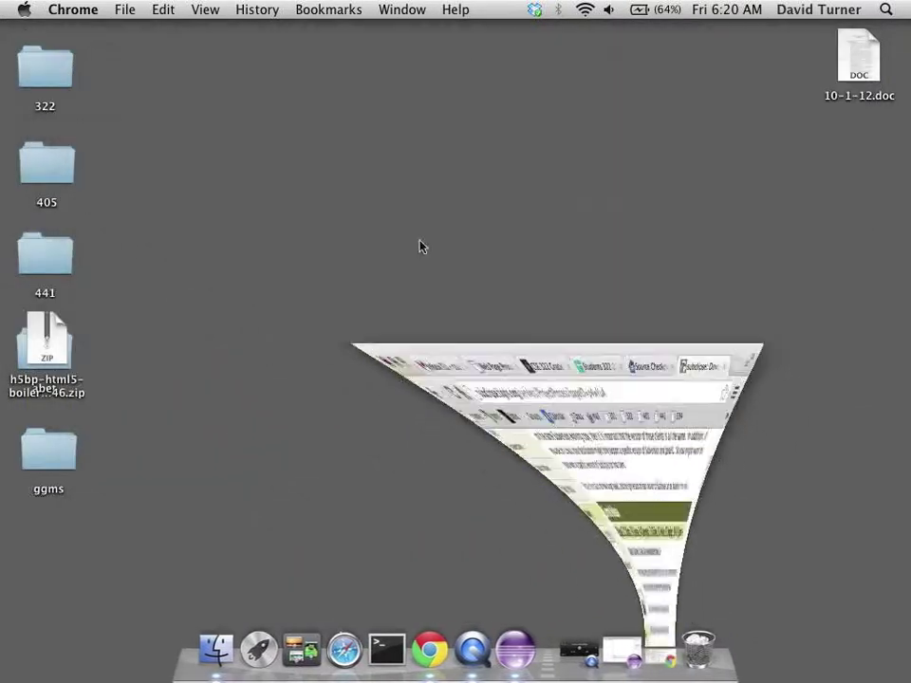
left_click(511, 654)
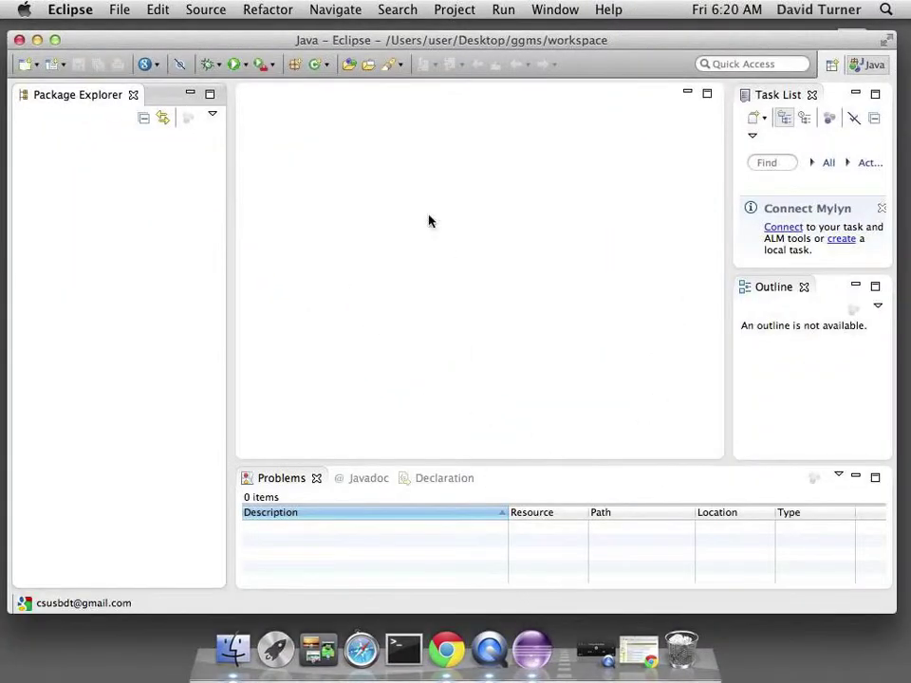
left_click(601, 11)
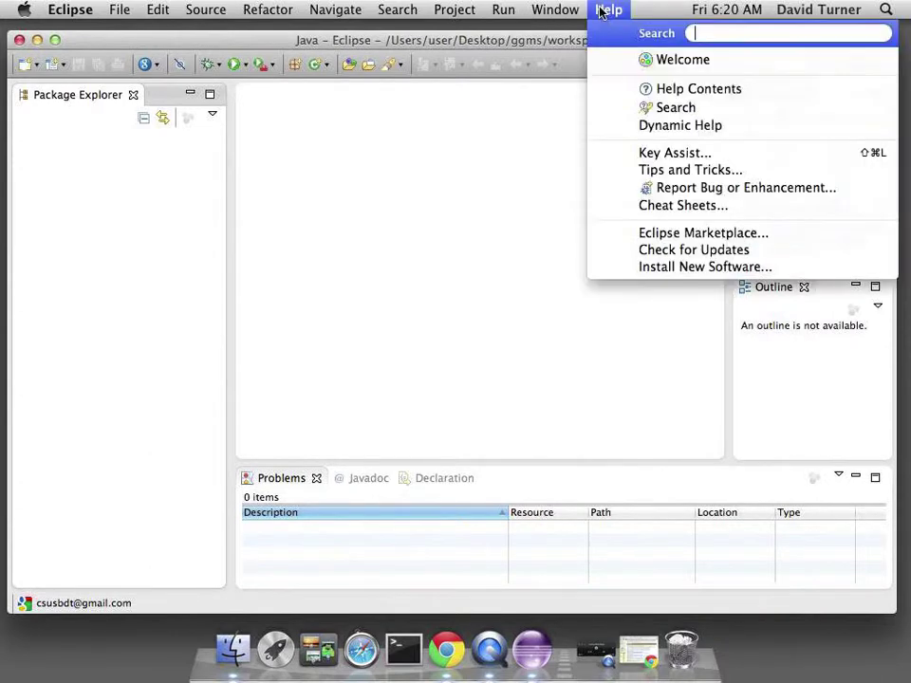
left_click(685, 269)
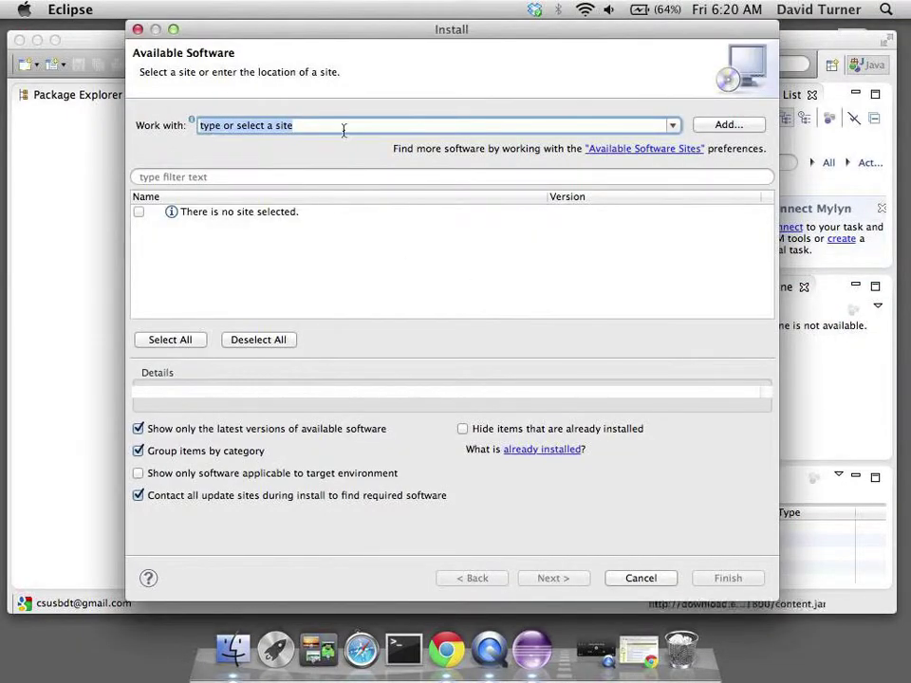
right_click(273, 130)
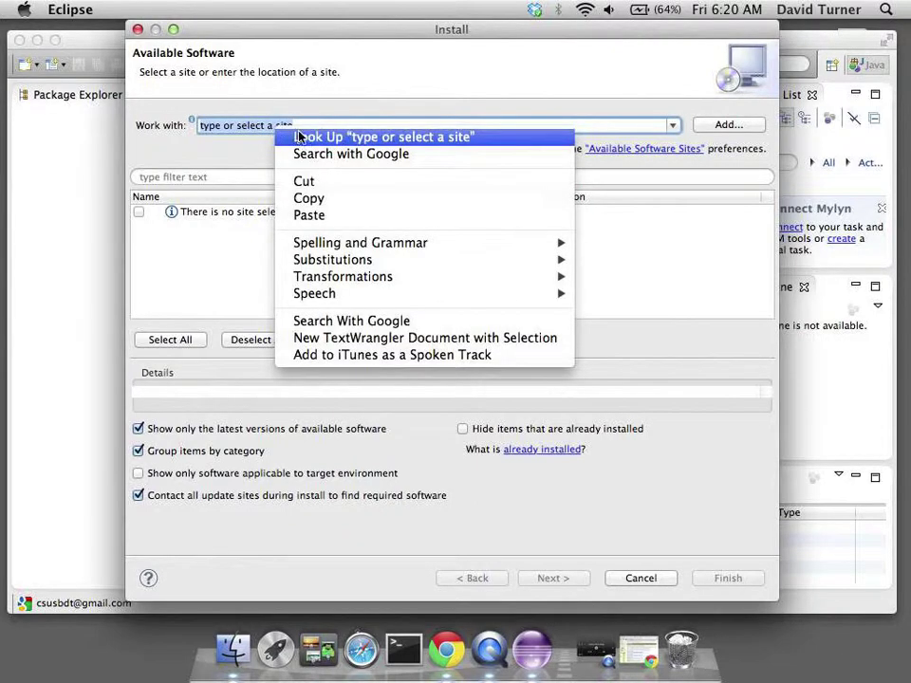
left_click(310, 216)
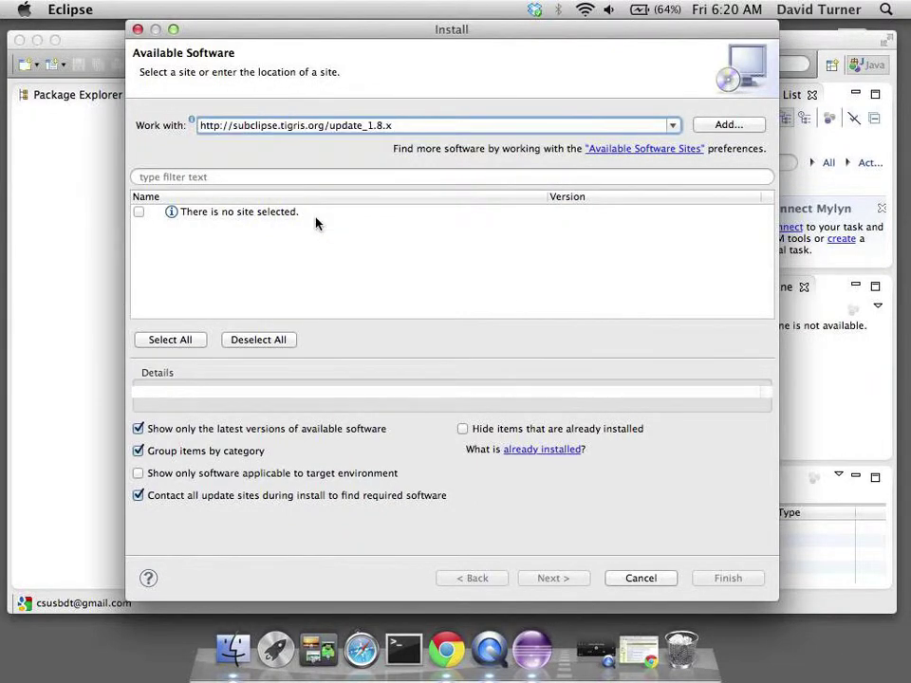
Add the update_1.8.x site as a repository named Subclipse
left_click(723, 129)
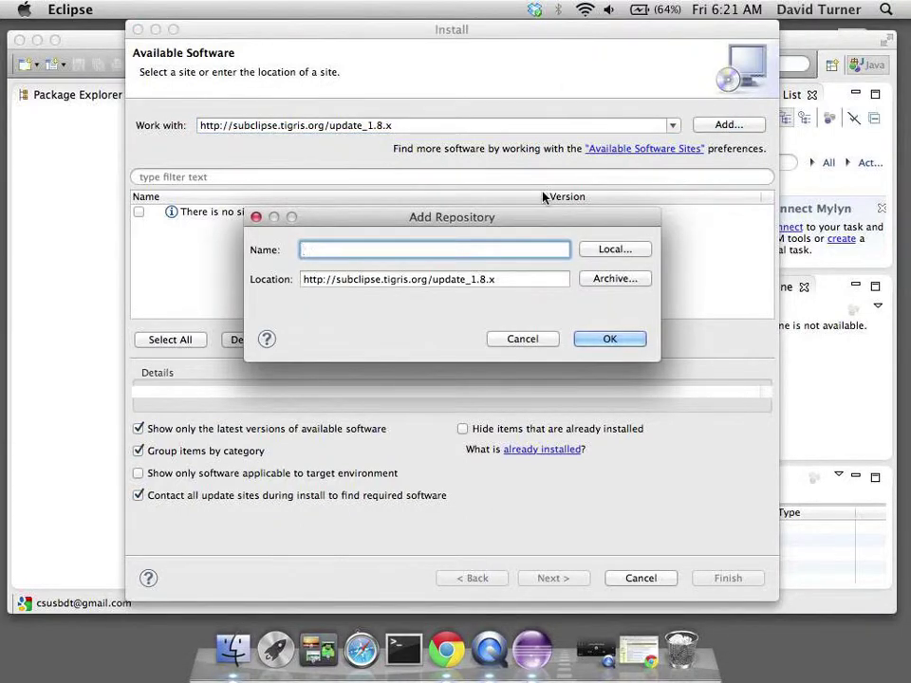
type("Su")
type("bcip")
type("se")
type("l")
left_click(456, 249)
left_click(610, 341)
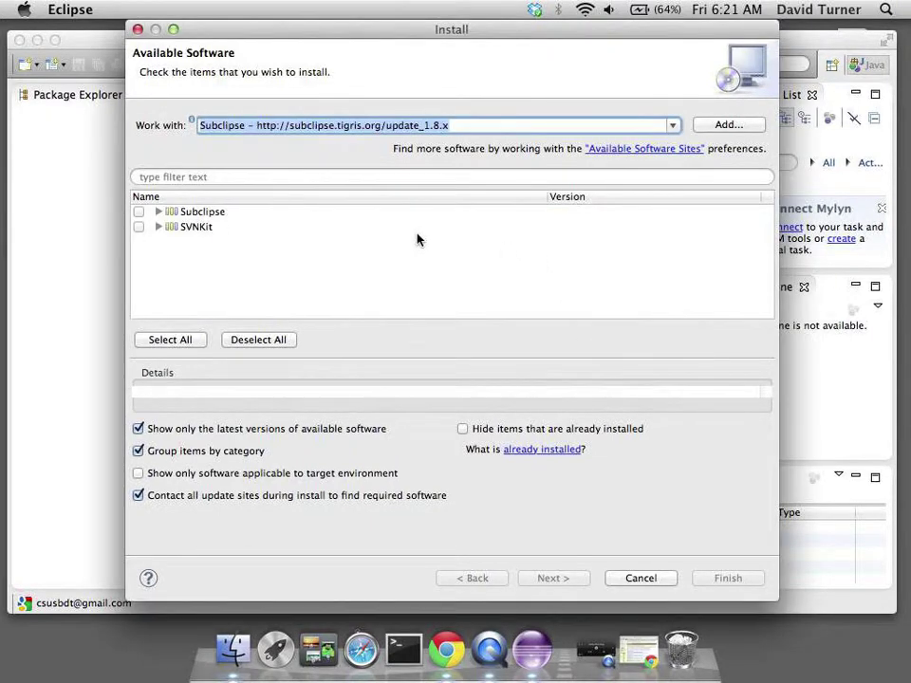
Expand the Subclipse and SVNKit categories to list the components they offer
left_click(158, 212)
scroll(310, 239, "down", 1)
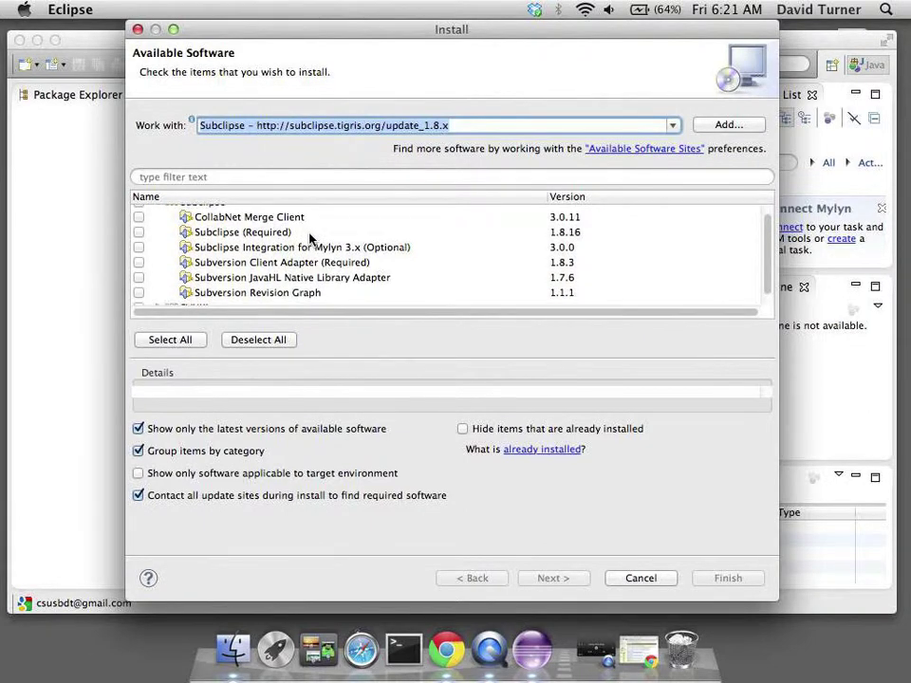
scroll(309, 238, "down", 1)
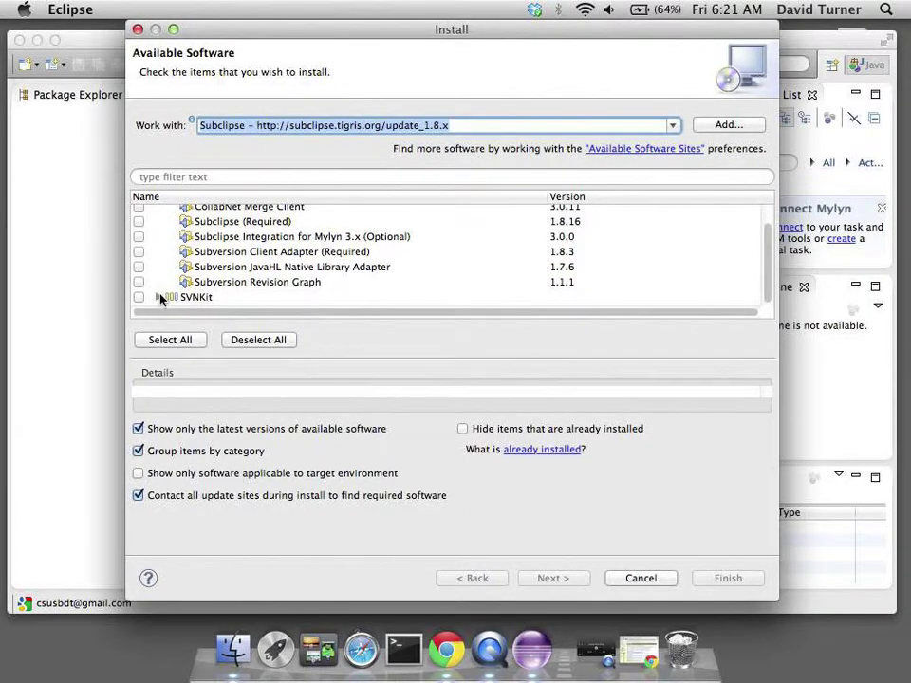
left_click(158, 297)
scroll(339, 265, "down", 3)
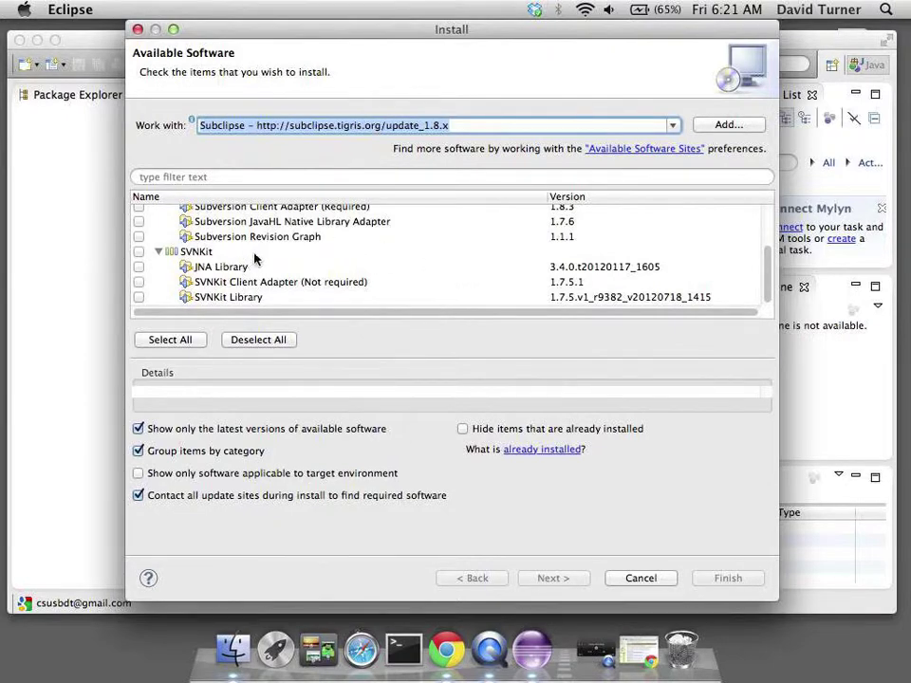
Select the two required components, Subversion Client Adapter (Required) and Subclipse (Required), for installation
scroll(257, 254, "up", 3)
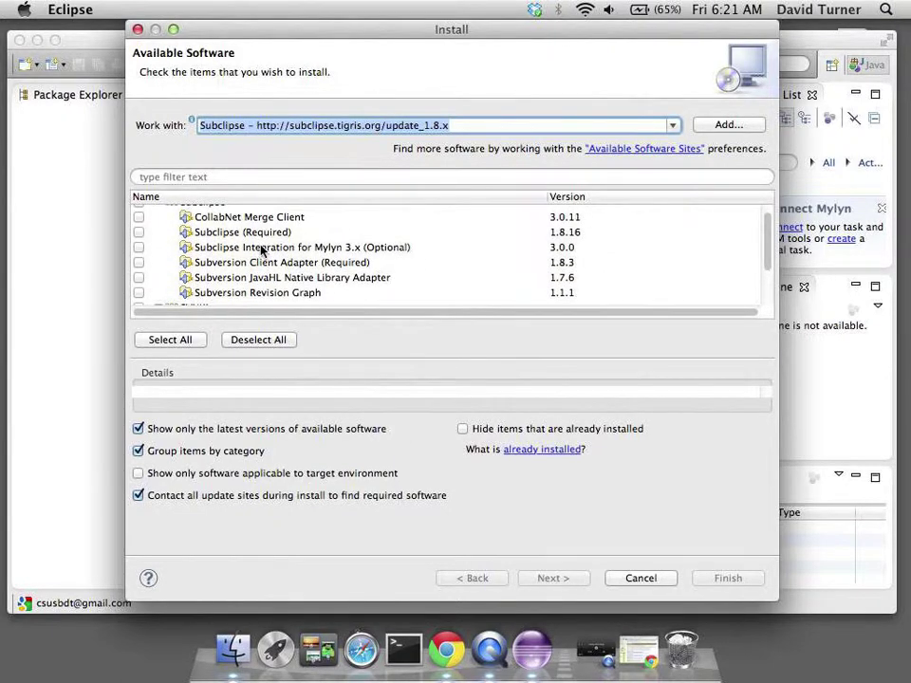
left_click(140, 263)
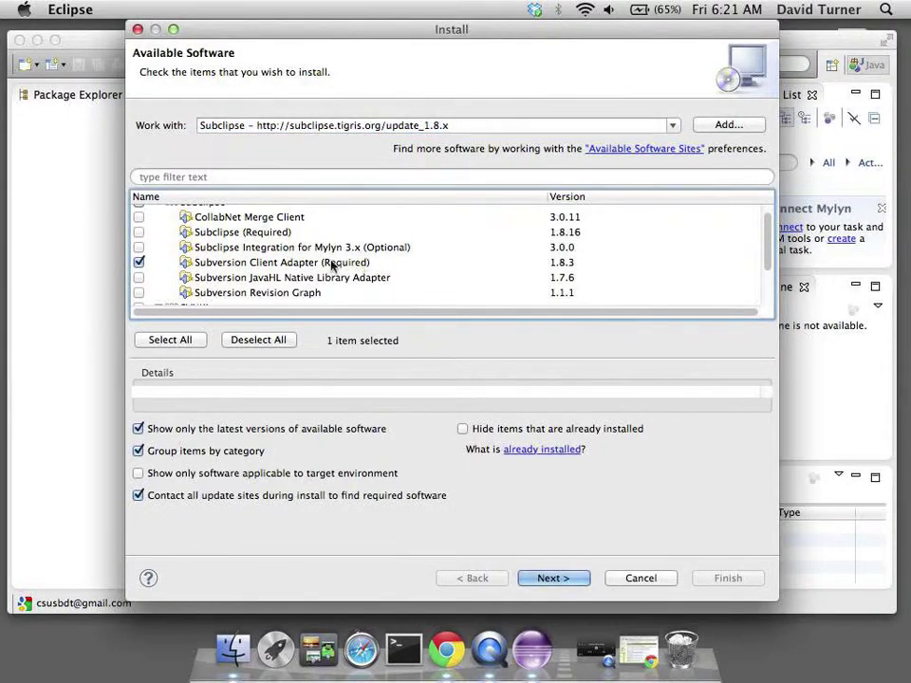
left_click(140, 232)
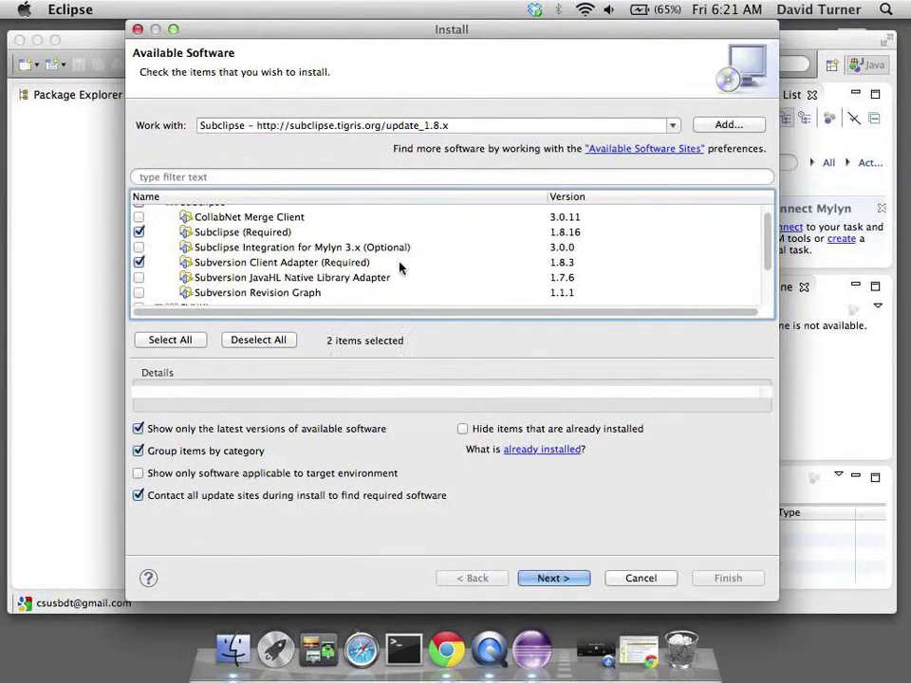
Add Subversion JavaHL Native Library Adapter and Subversion Revision Graph to the components selected for installation
scroll(405, 264, "up", 1)
scroll(406, 260, "down", 1)
scroll(305, 256, "down", 1)
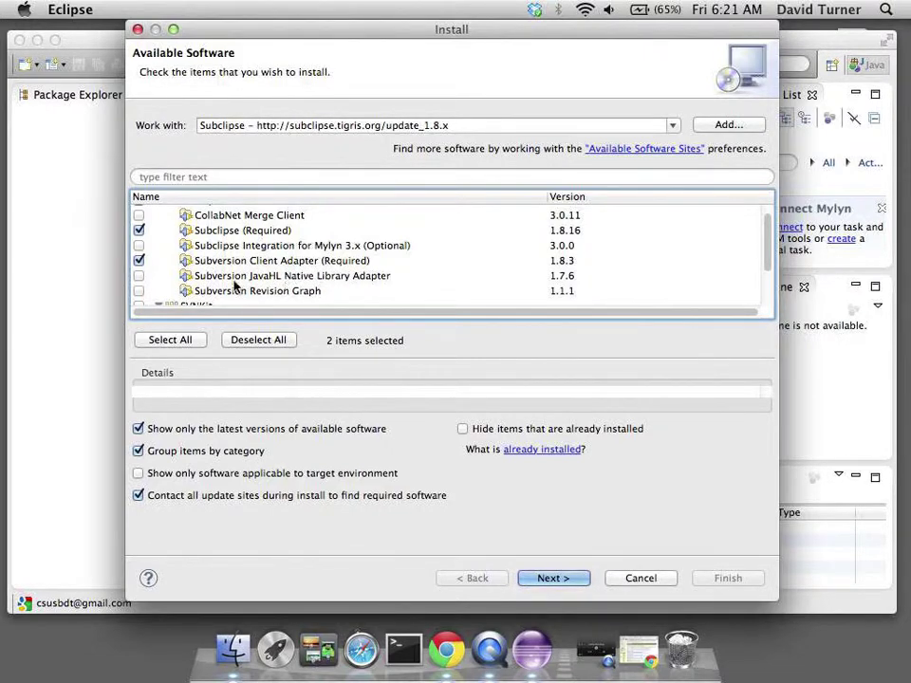
left_click(140, 276)
scroll(346, 251, "down", 1)
scroll(346, 251, "up", 1)
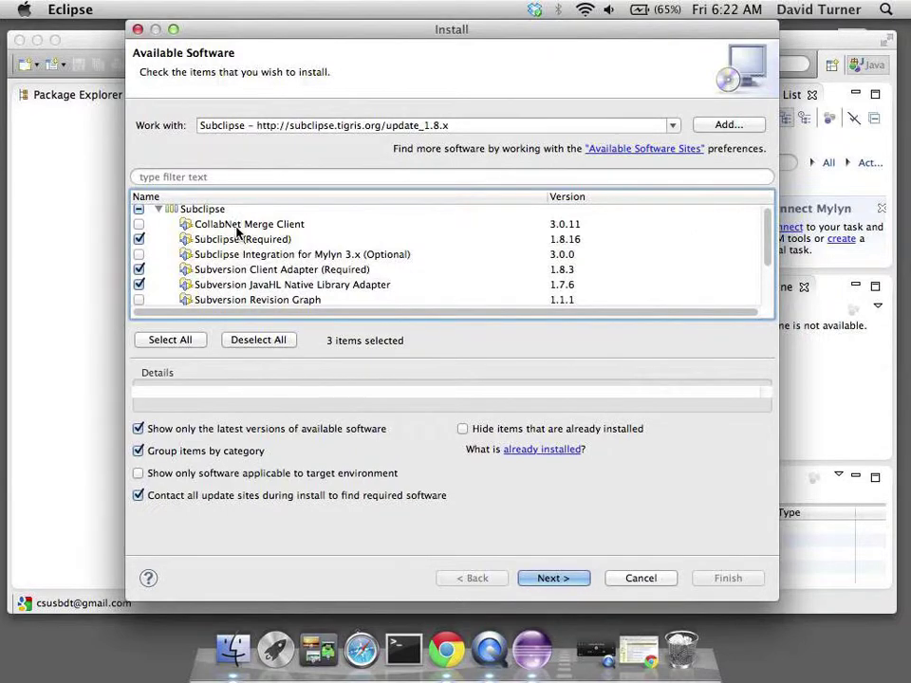
scroll(285, 237, "down", 1)
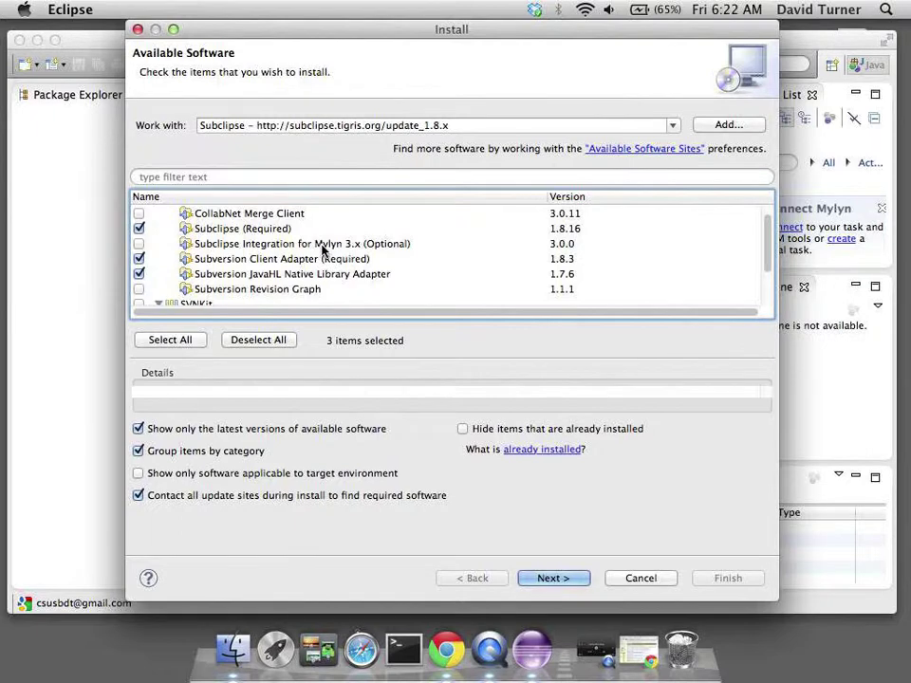
scroll(324, 249, "down", 1)
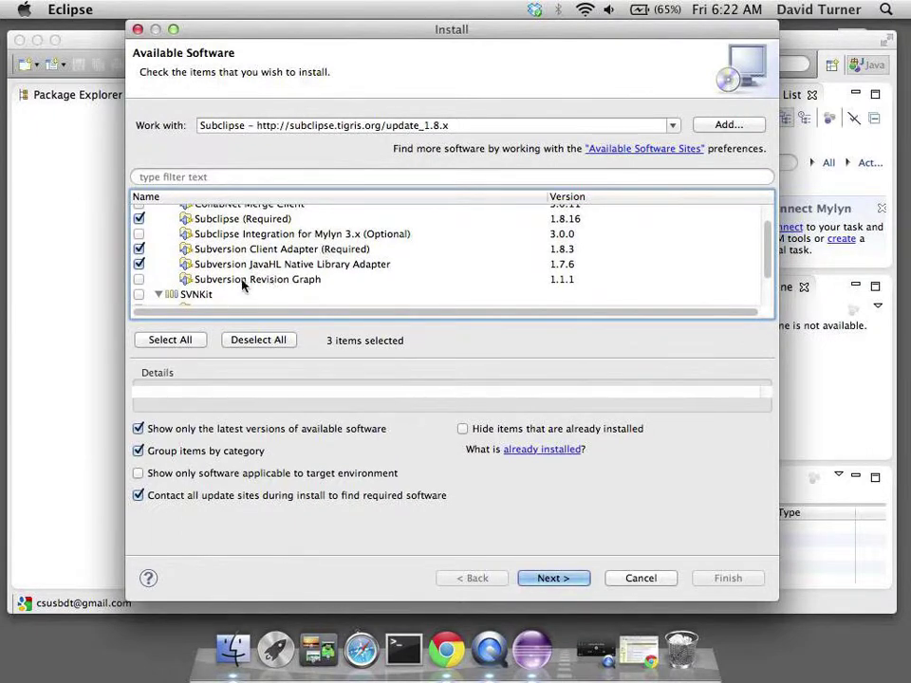
left_click(139, 280)
Review the component list and select JNA Library and SVNKit Library under SVNKit
scroll(298, 270, "down", 3)
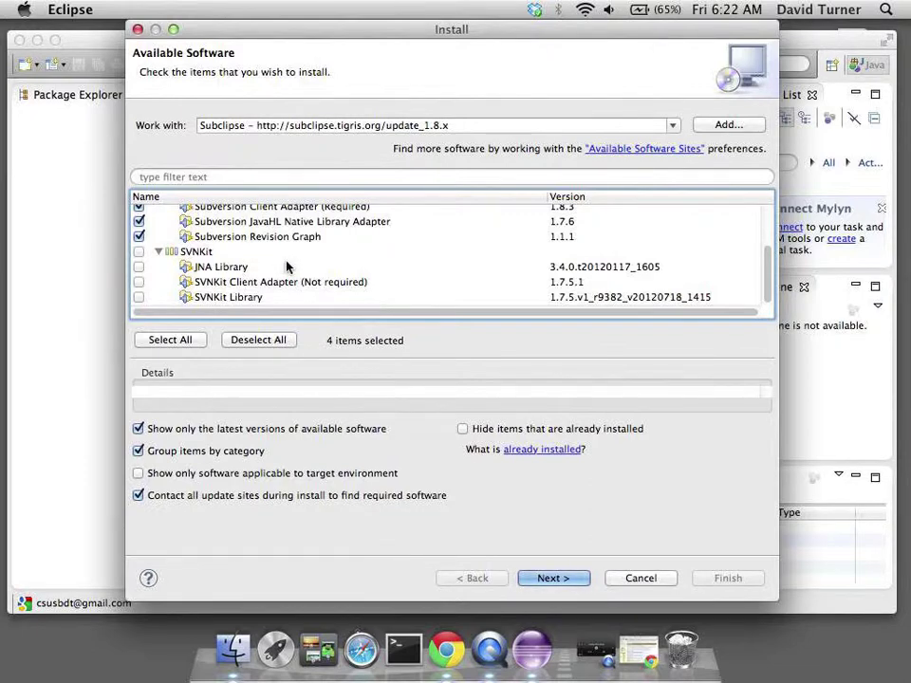
scroll(298, 248, "up", 3)
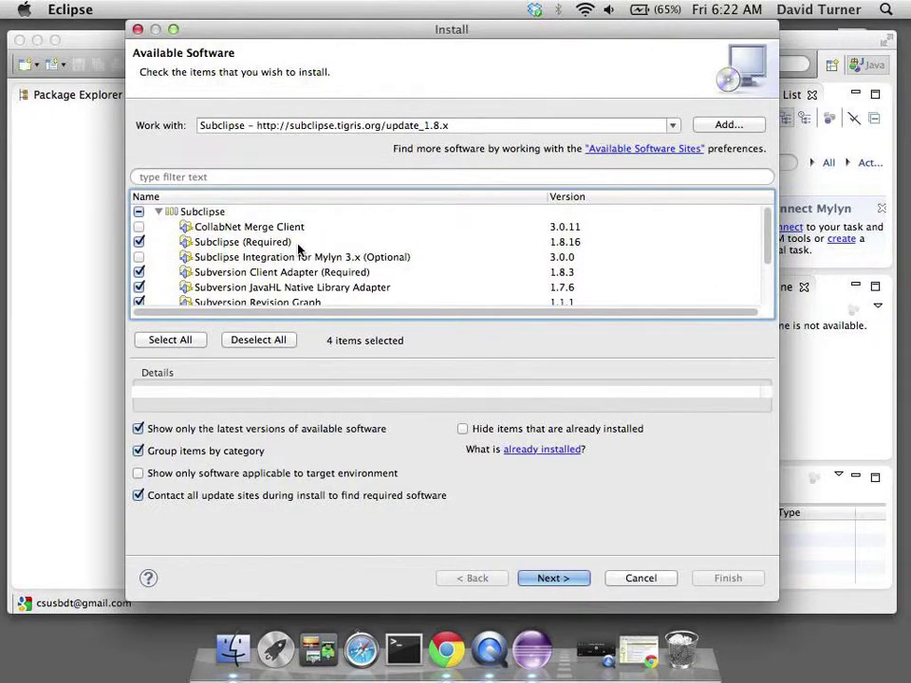
scroll(299, 249, "down", 3)
scroll(299, 249, "up", 3)
scroll(299, 249, "down", 1)
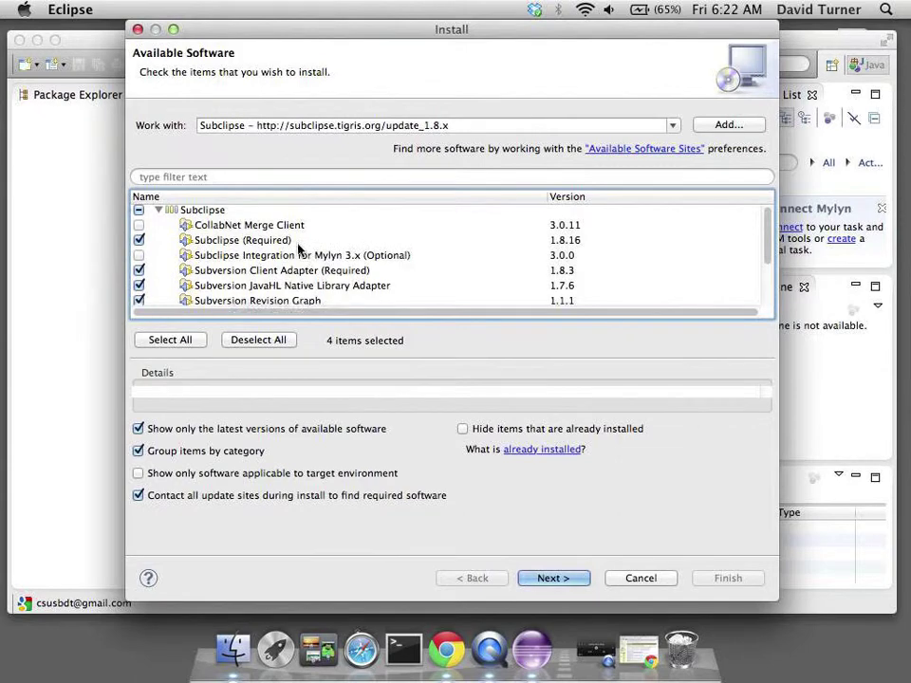
scroll(299, 249, "down", 3)
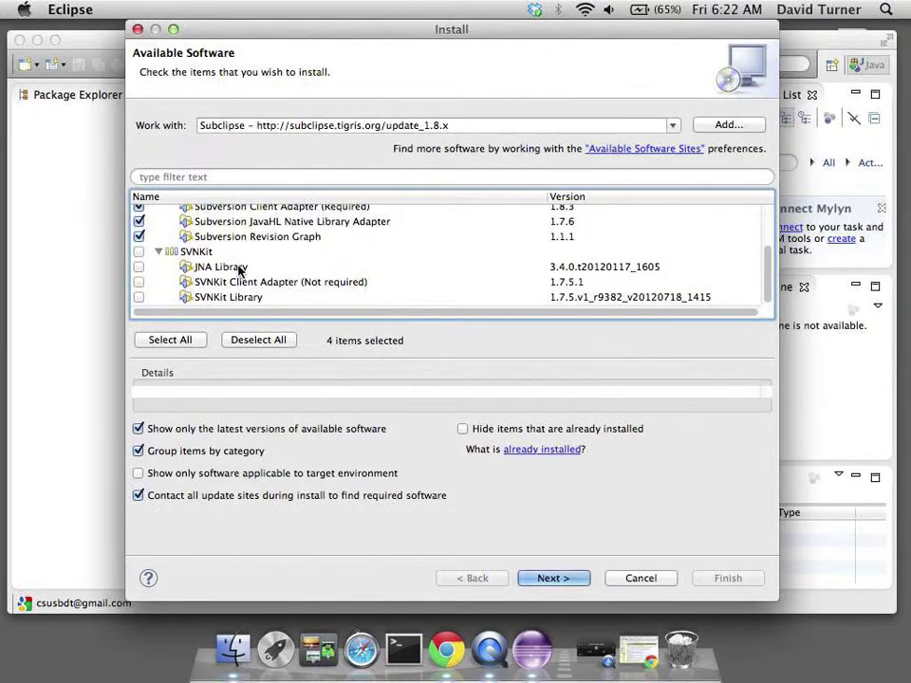
left_click(140, 268)
left_click(139, 299)
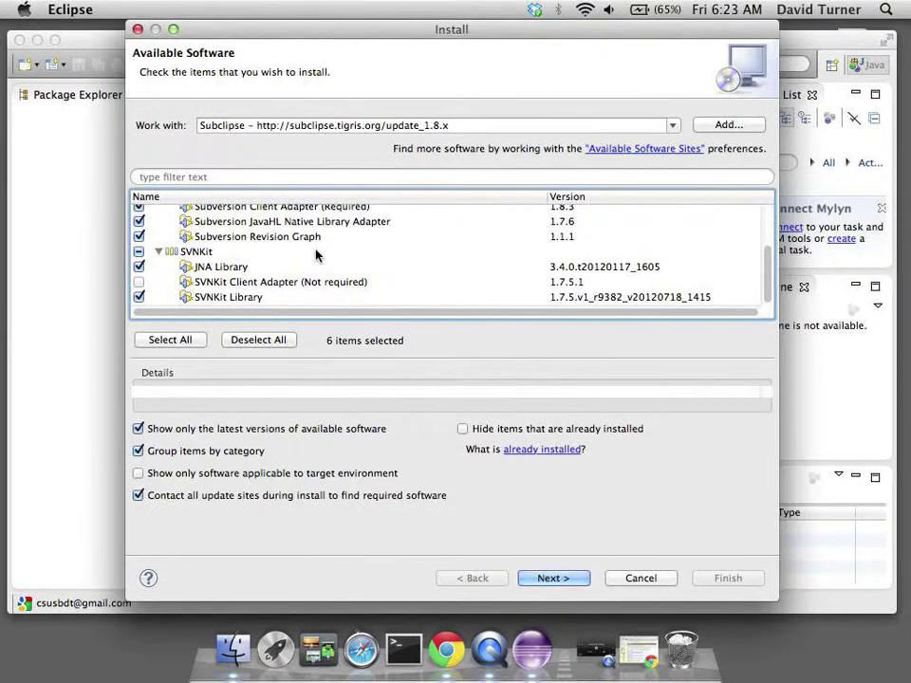
Deselect JNA Library and SVNKit Library, leaving nothing under SVNKit chosen for installation
scroll(318, 254, "up", 3)
scroll(318, 254, "down", 3)
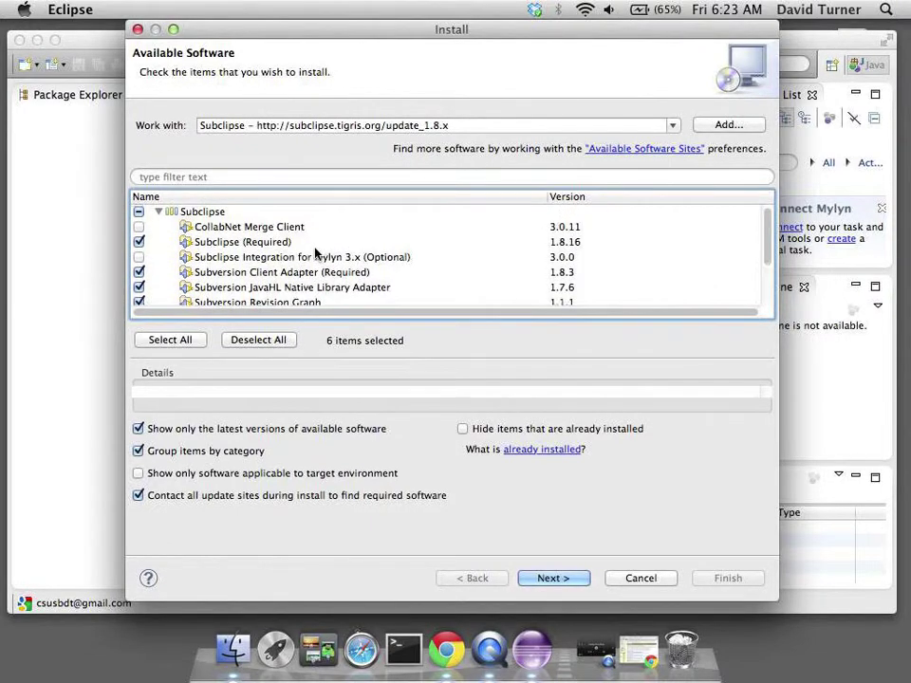
left_click(140, 267)
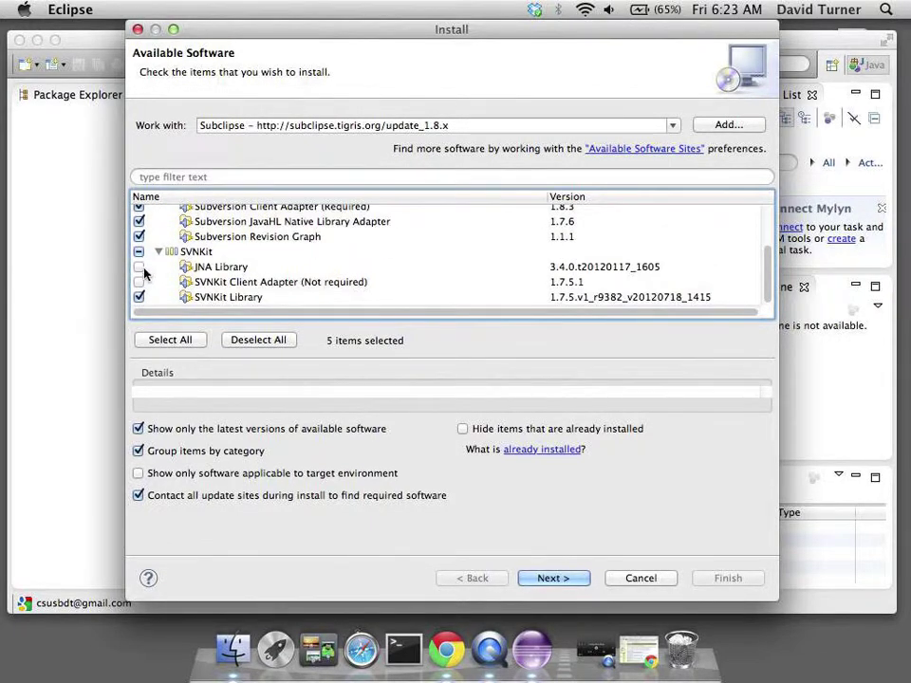
left_click(141, 297)
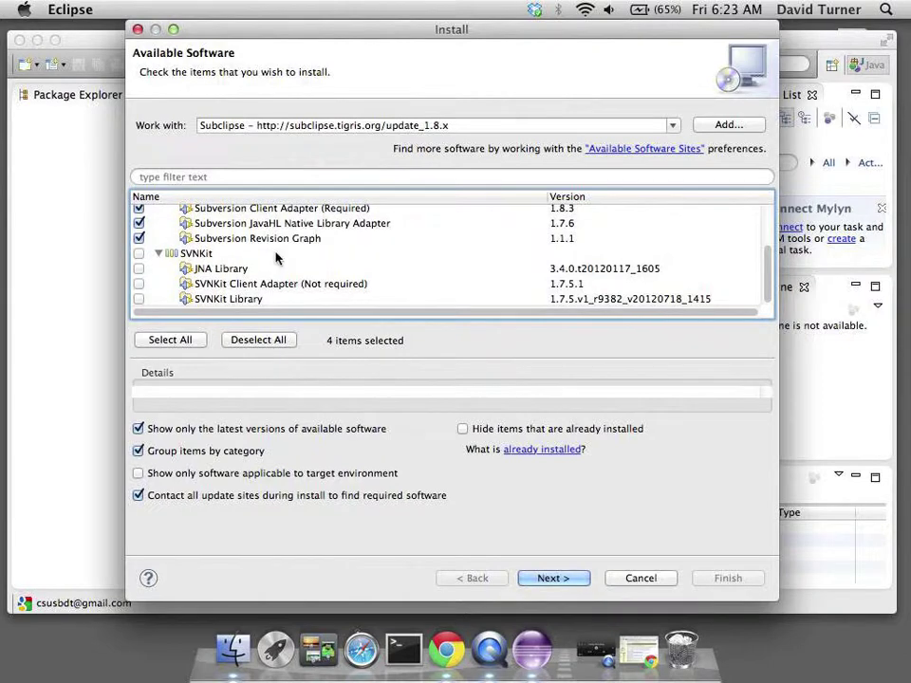
scroll(276, 256, "up", 3)
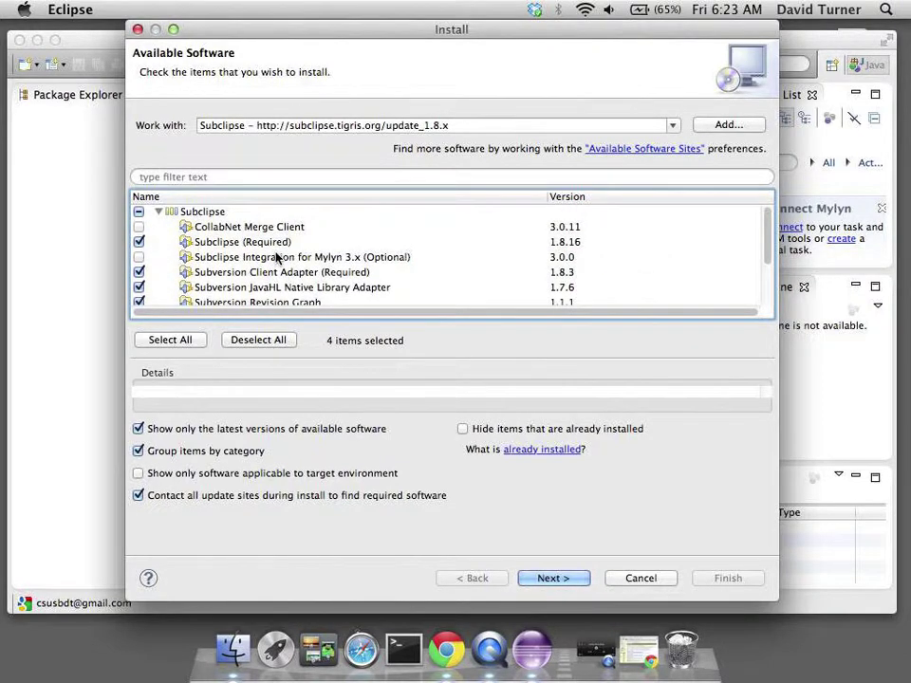
Proceed with the four selected components, accept the terms of the license agreements, and start the installation
scroll(276, 256, "down", 3)
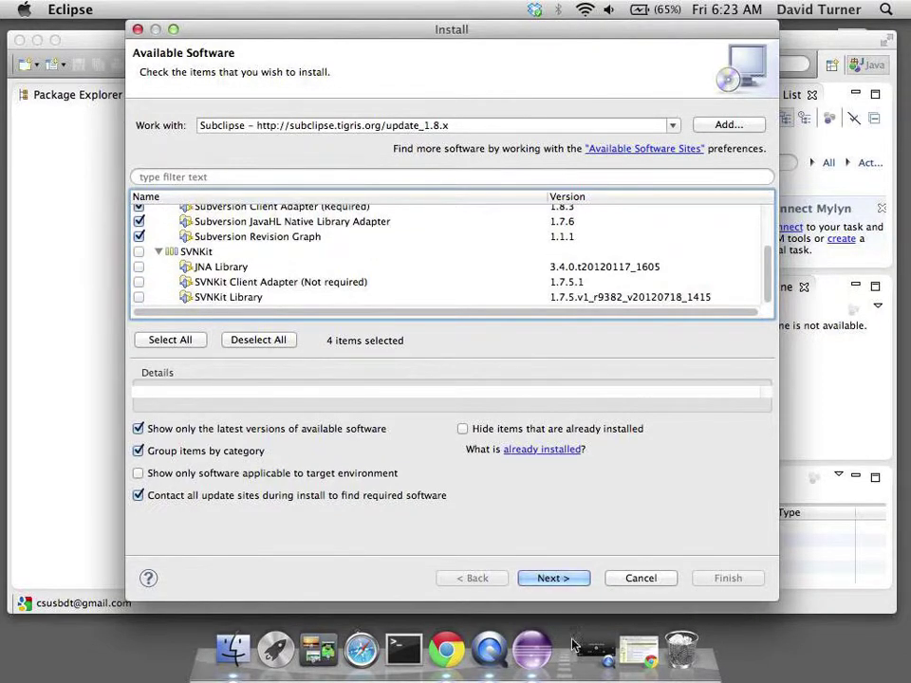
left_click(551, 578)
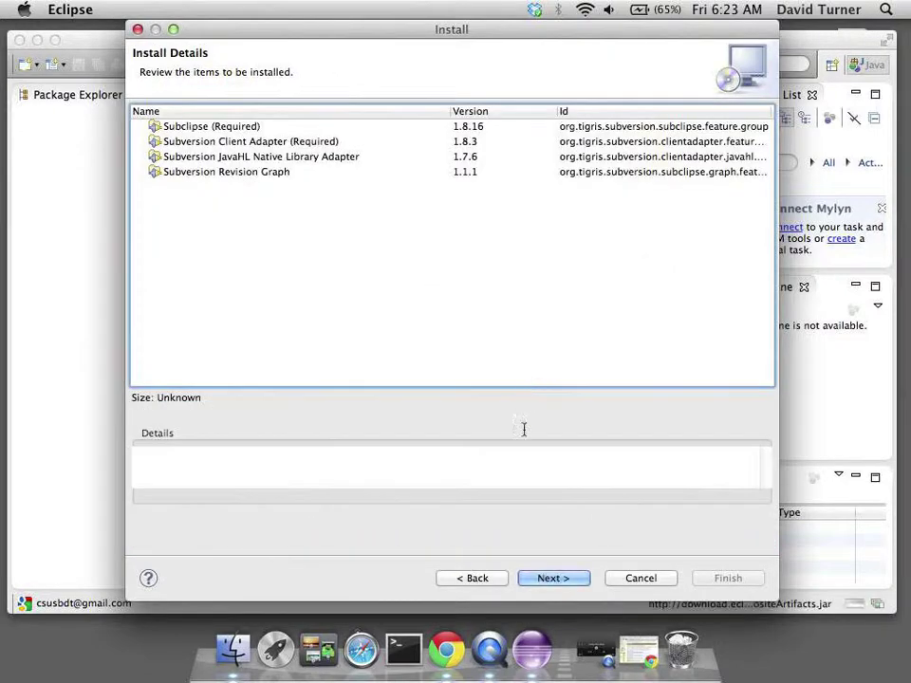
left_click(550, 577)
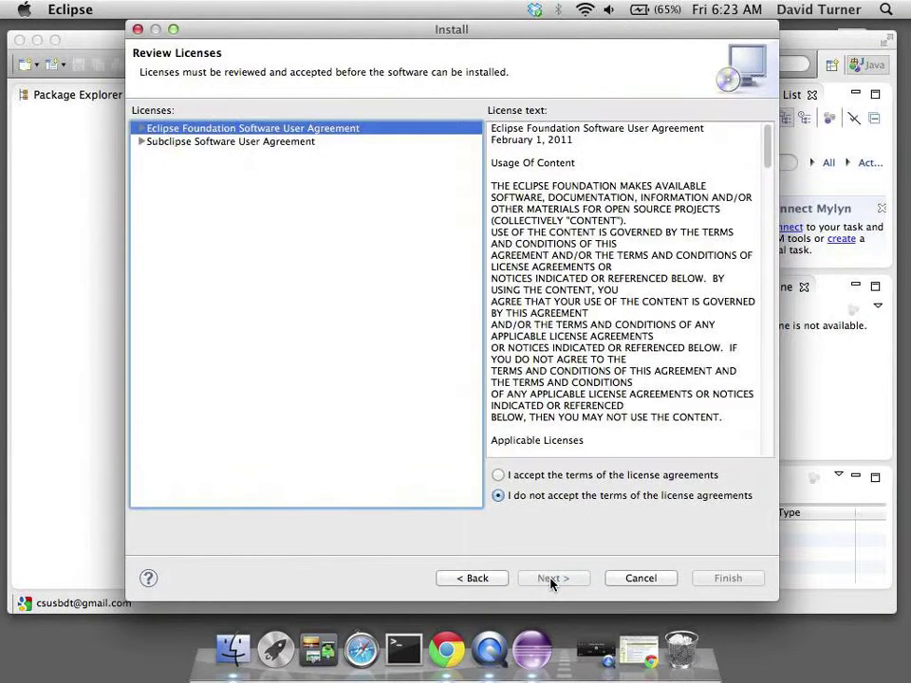
left_click(497, 476)
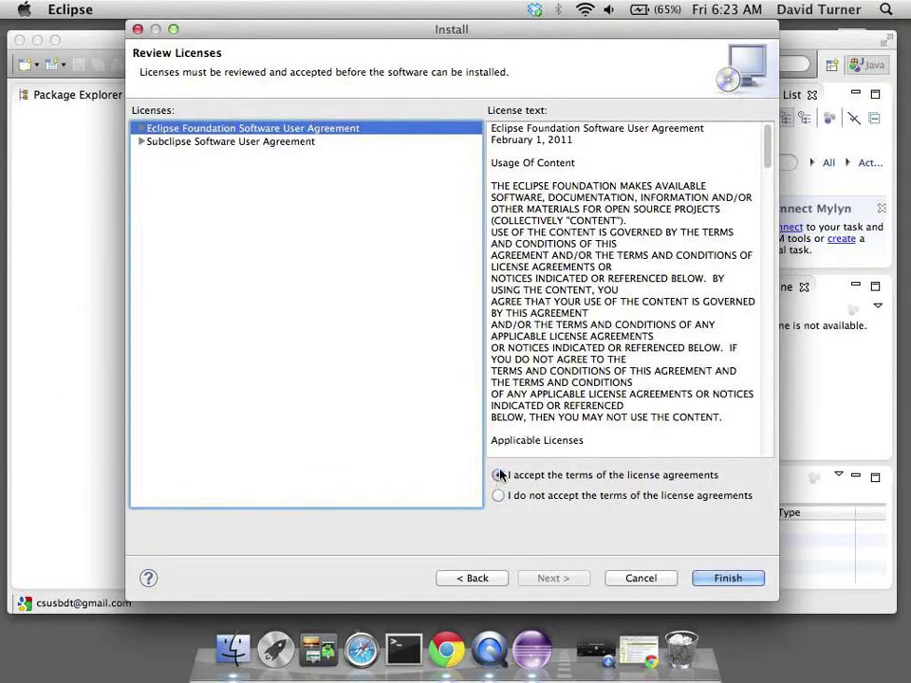
left_click(727, 578)
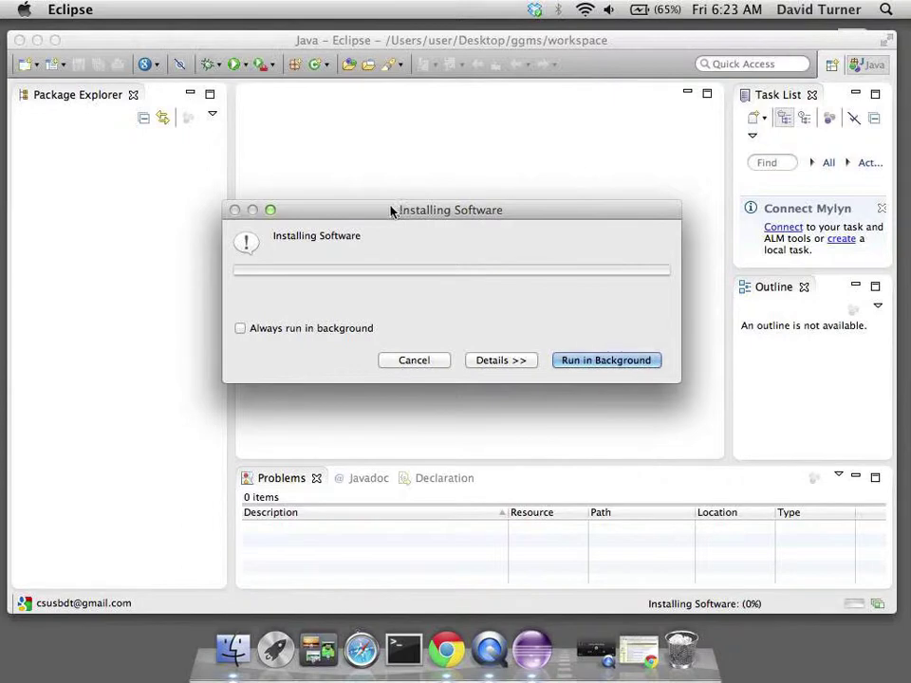
left_click_drag(390, 209, 370, 203)
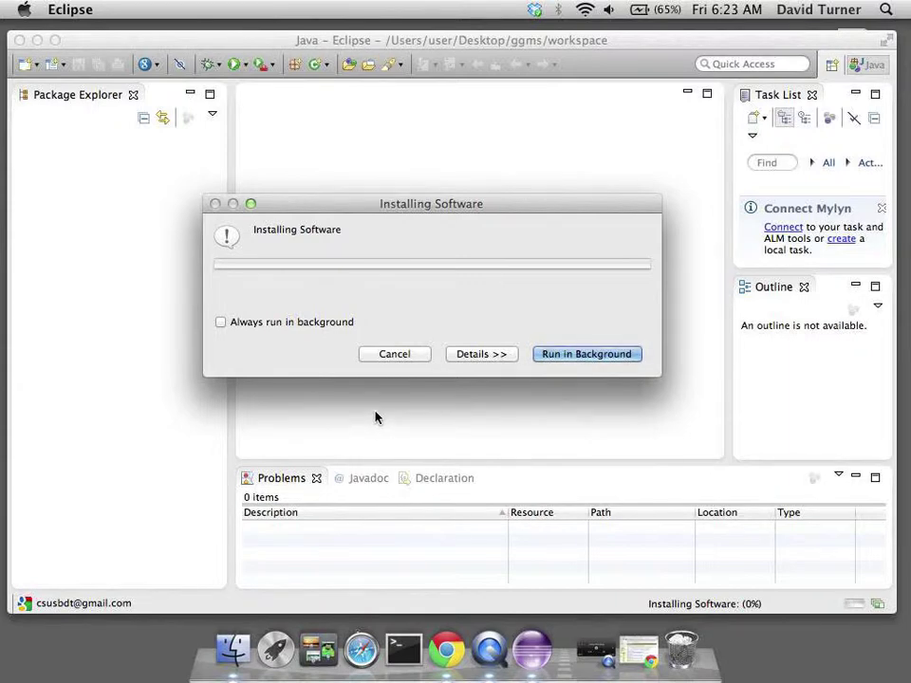
left_click_drag(323, 210, 311, 231)
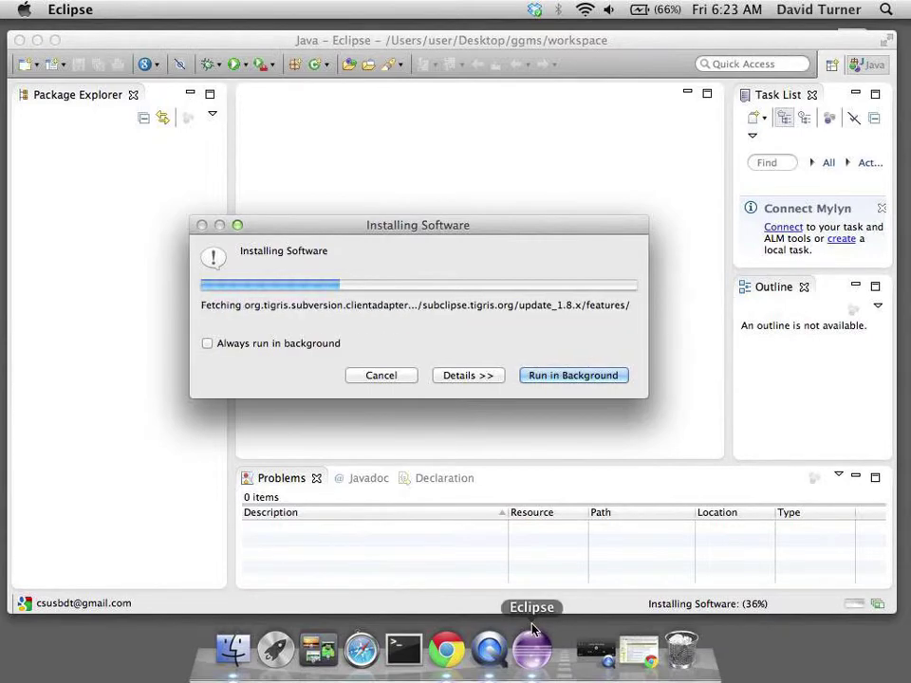
left_click(439, 653)
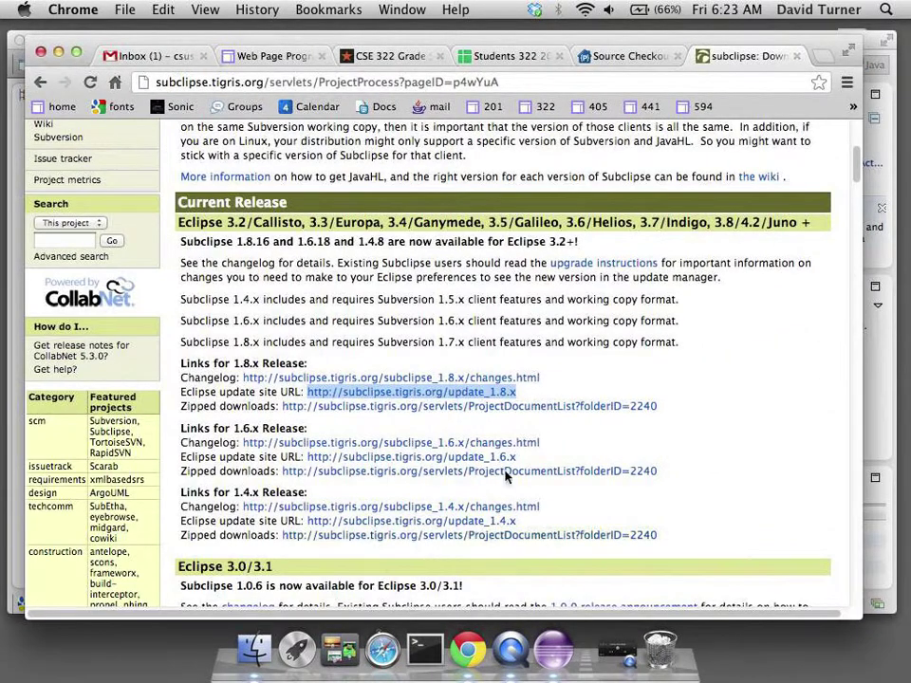
left_click(626, 58)
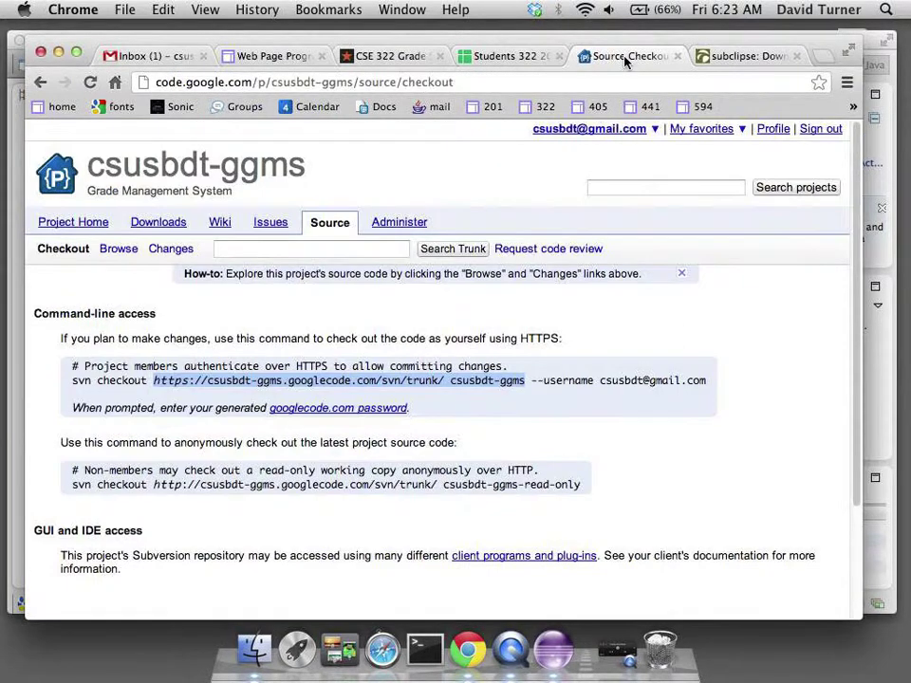
left_click(215, 376)
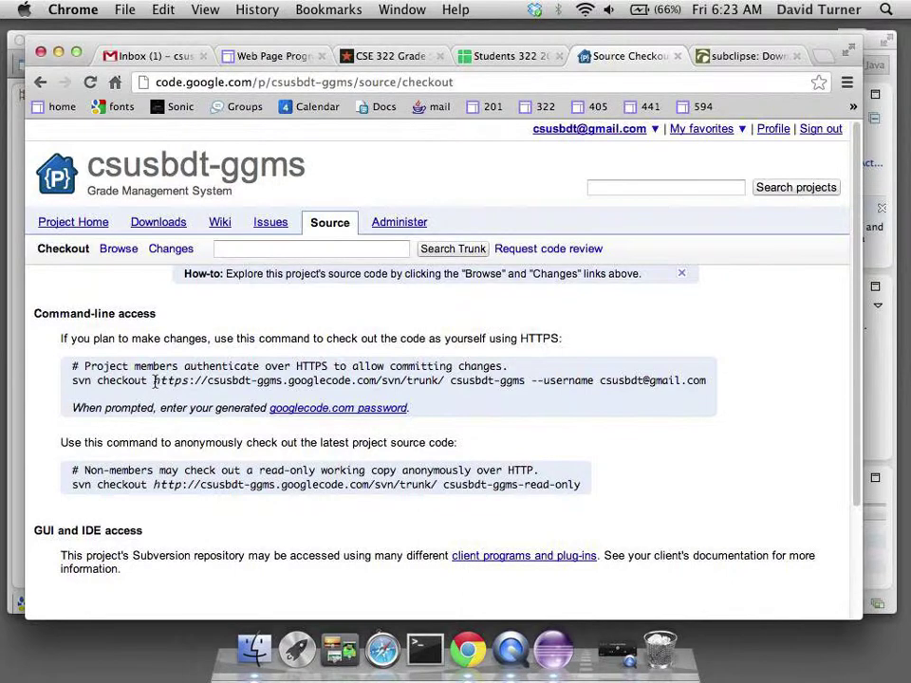
left_click_drag(157, 380, 167, 381)
left_click_drag(92, 380, 78, 383)
left_click_drag(808, 49, 811, 44)
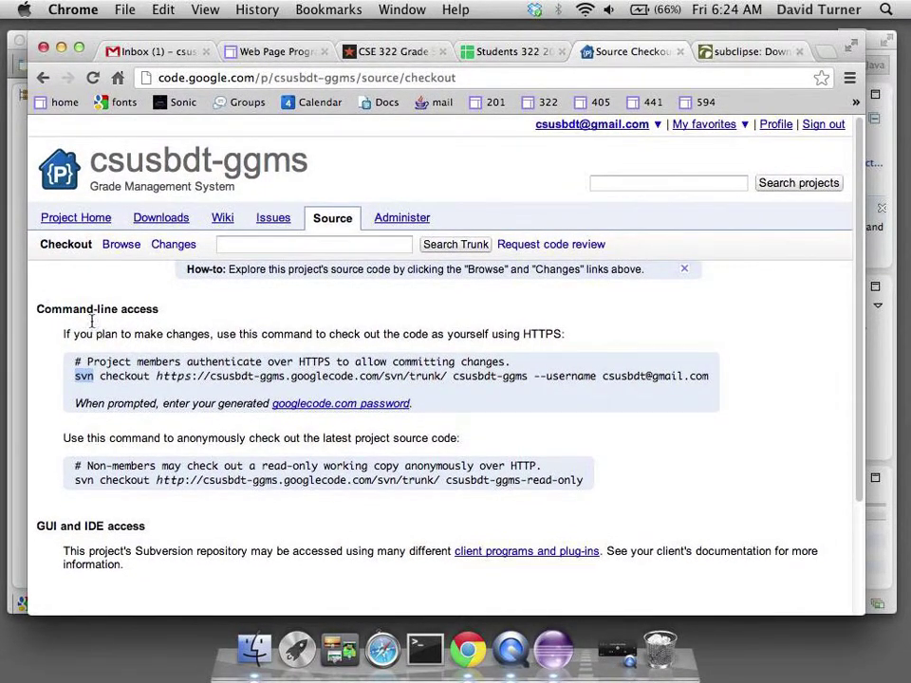
left_click(76, 380)
left_click_drag(76, 379, 88, 377)
left_click_drag(158, 379, 528, 376)
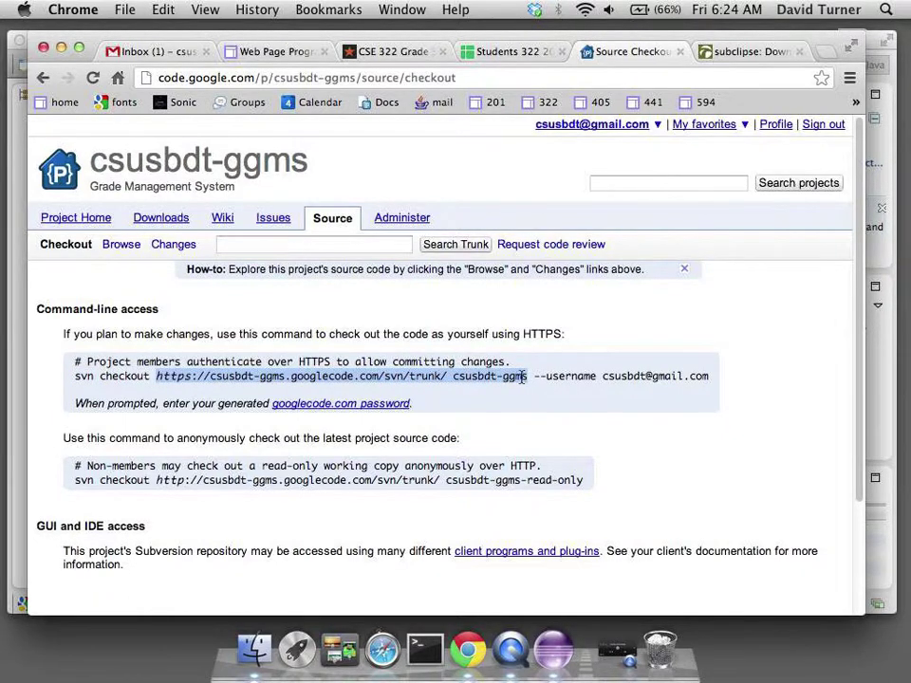
right_click(501, 384)
left_click(475, 388)
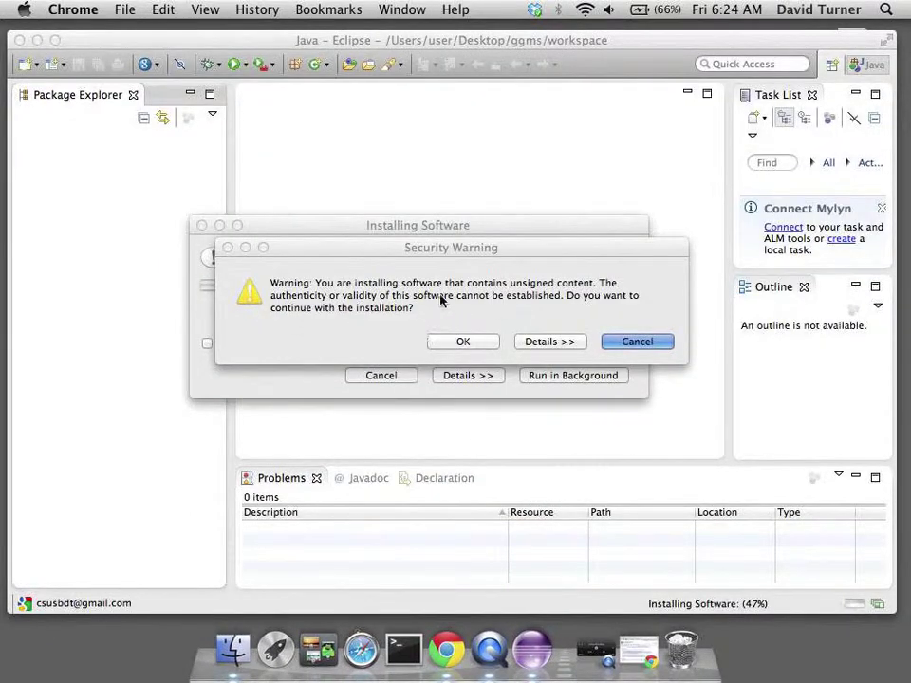
Allow the installation of unsigned content and restart Eclipse to apply the changes
left_click(469, 342)
left_click(468, 342)
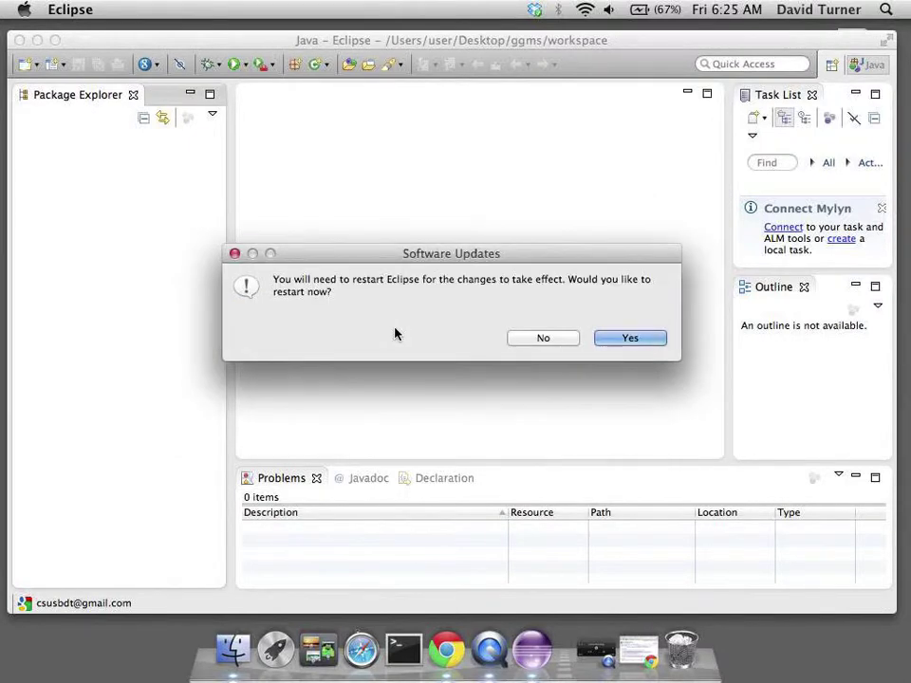
left_click(628, 338)
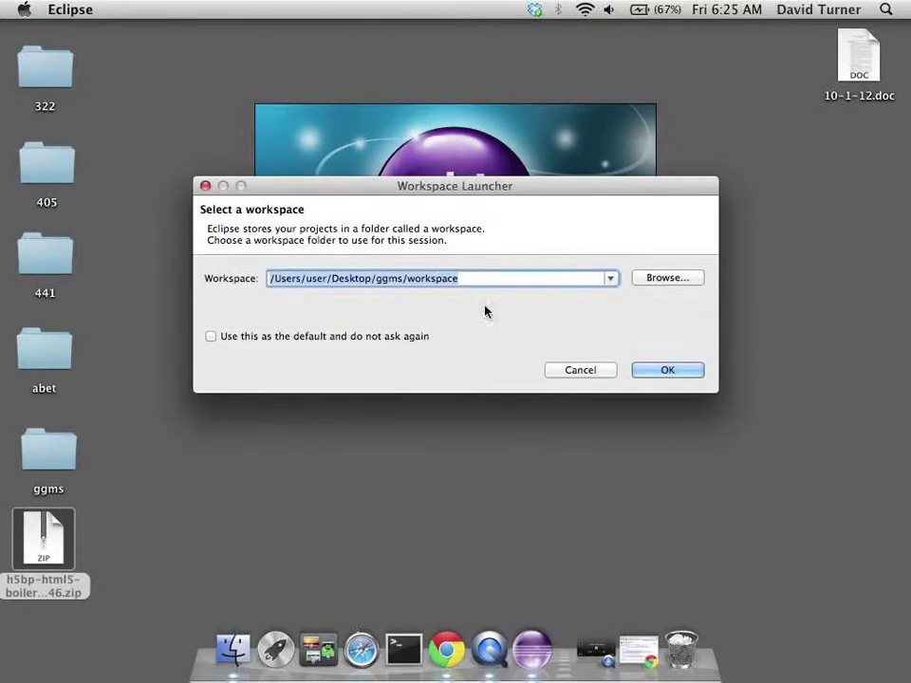
Open the workspace /Users/user/Desktop/ggms/workspace and agree to report Subclipse usage to the Subclipse team
left_click(666, 377)
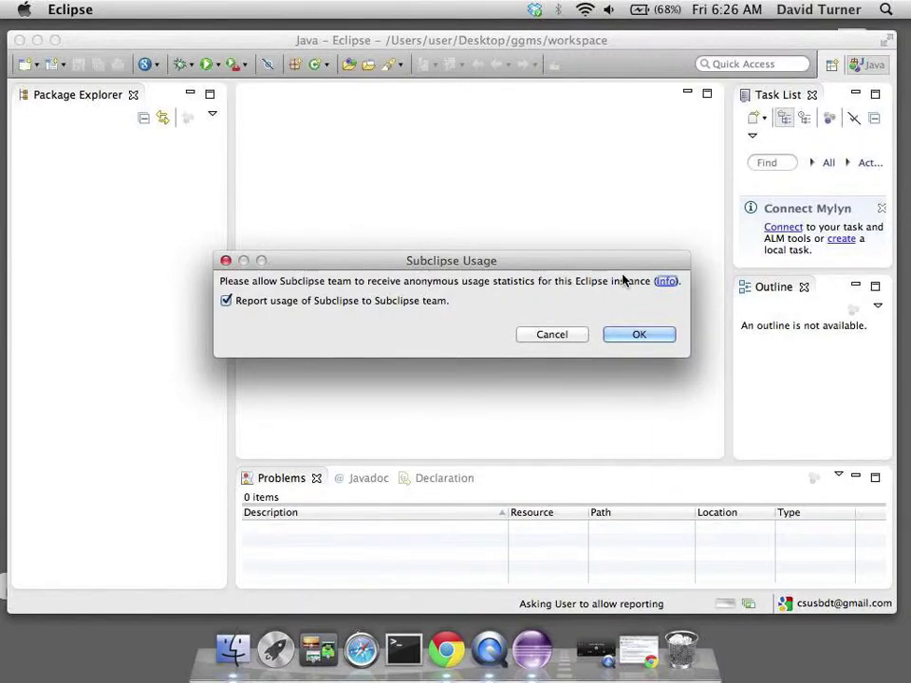
left_click(640, 333)
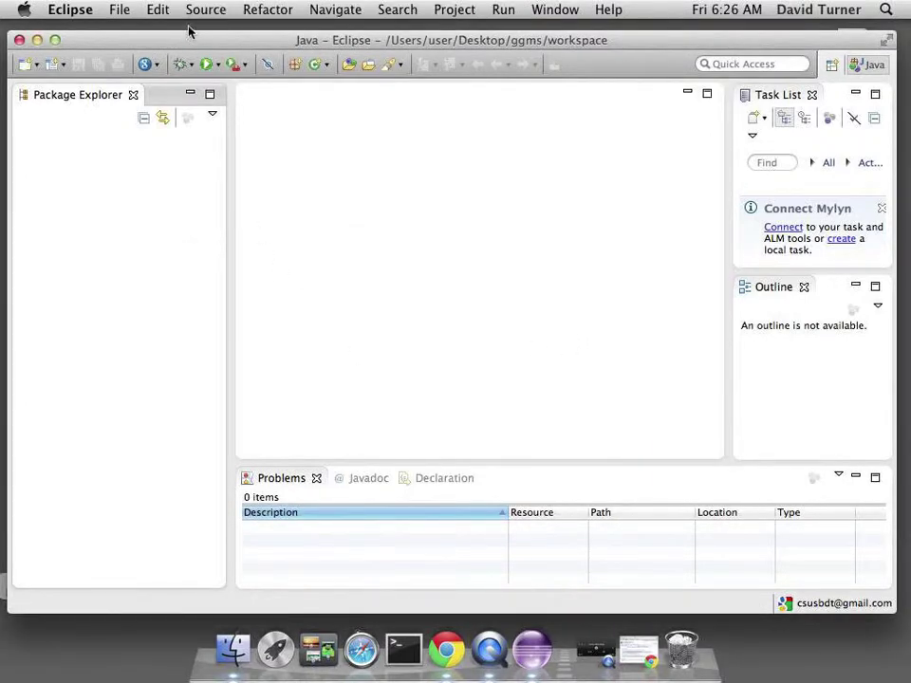
left_click_drag(193, 40, 191, 42)
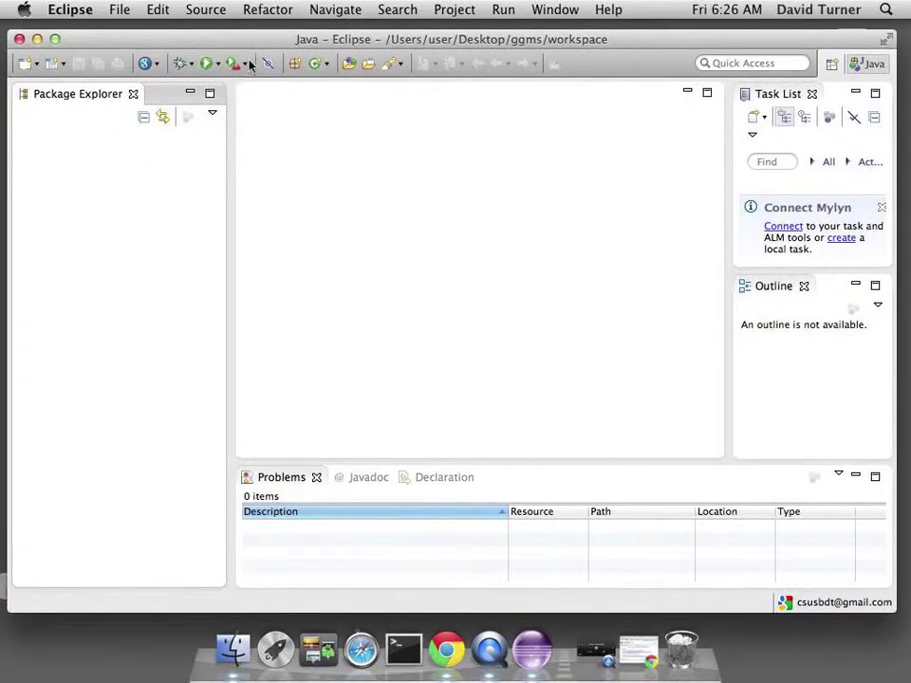
Start a new project from the Package Explorer using the Checkout Projects from SVN wizard
right_click(125, 194)
mouse_move(131, 196)
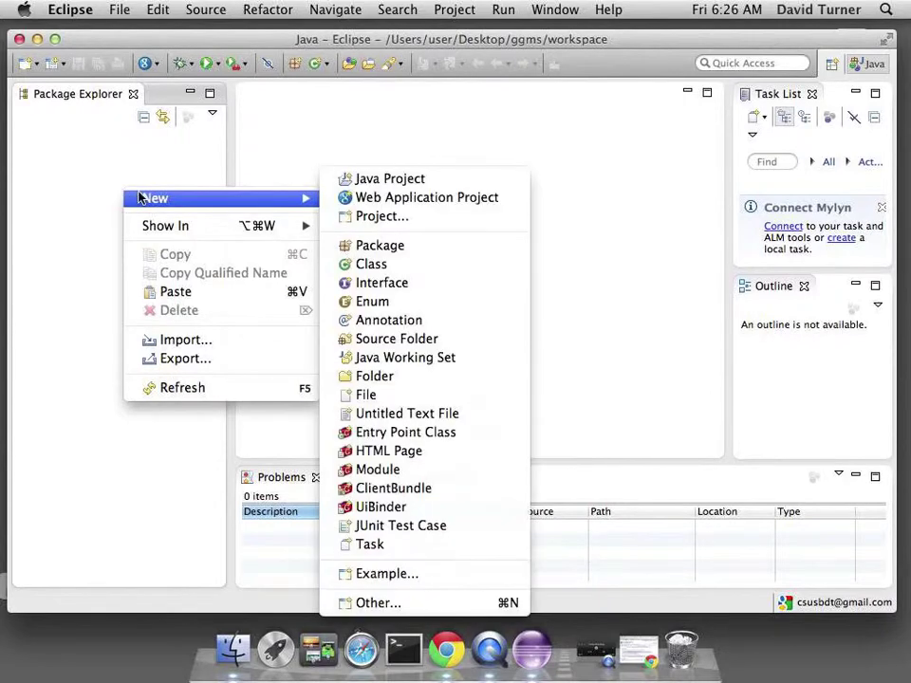
left_click(404, 220)
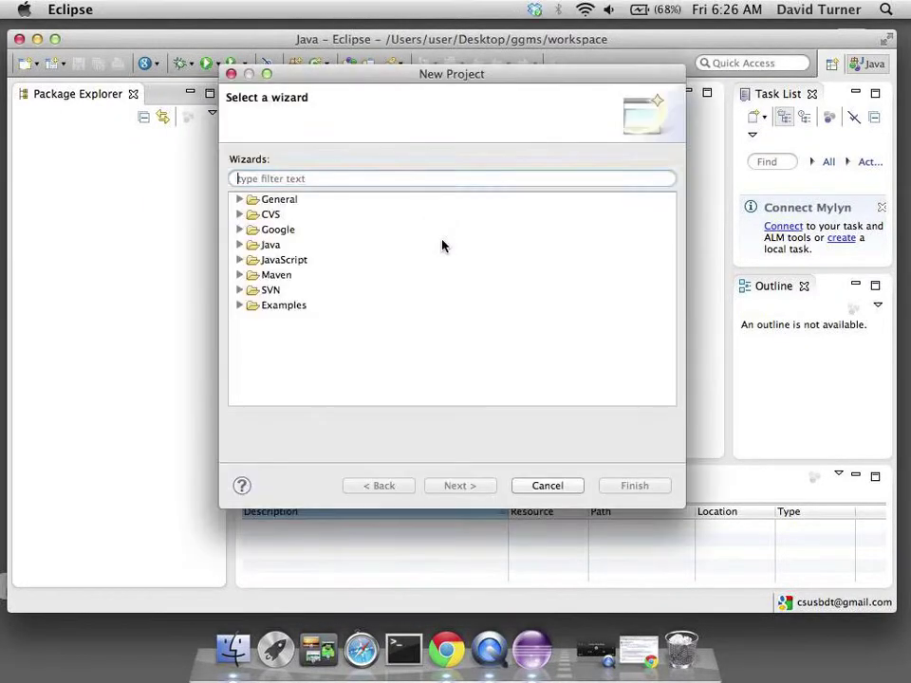
left_click(242, 290)
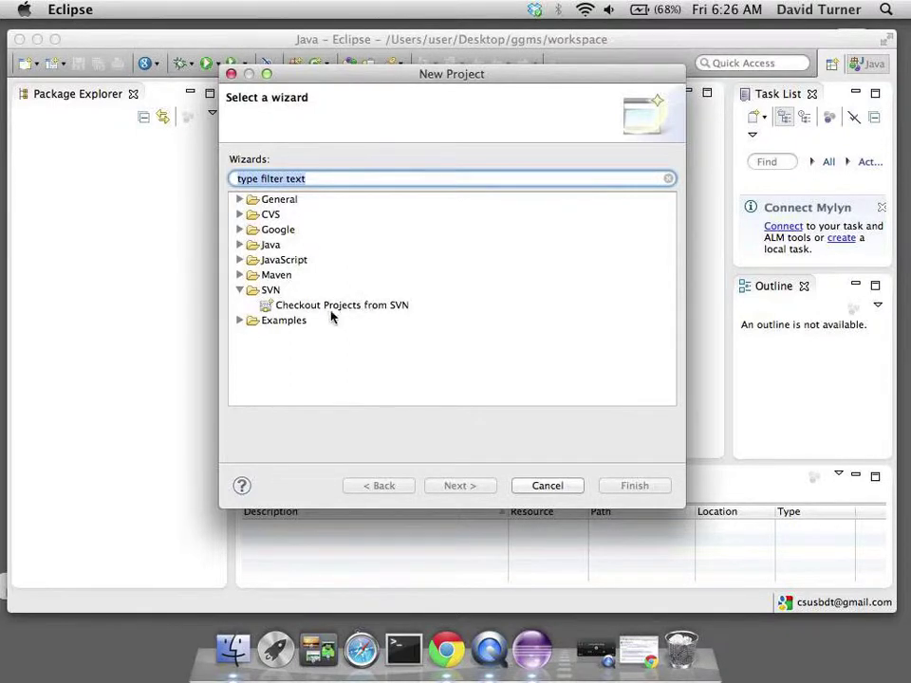
left_click(358, 308)
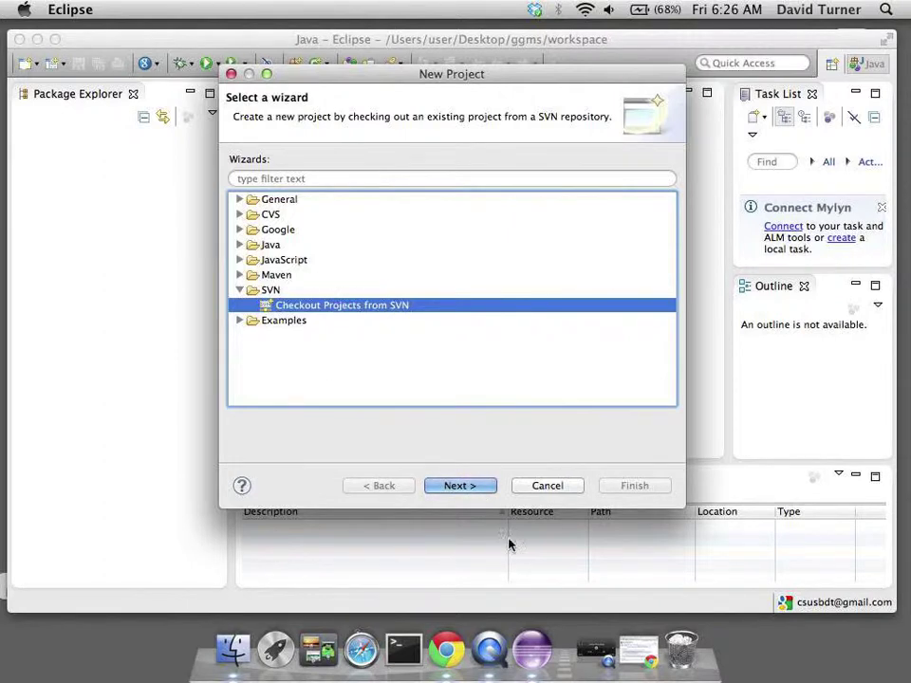
left_click(461, 486)
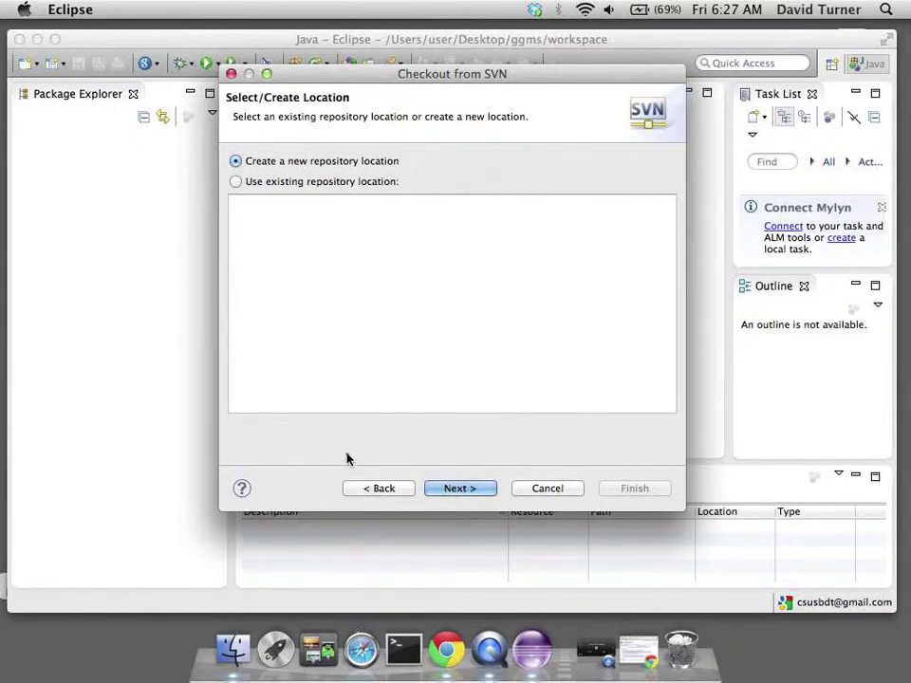
left_click(464, 492)
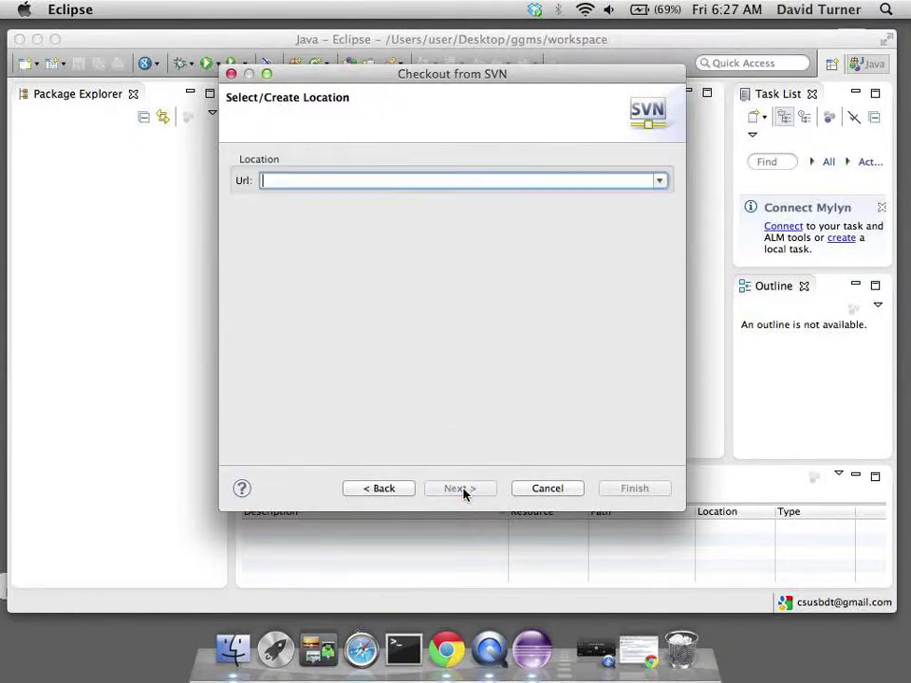
right_click(300, 181)
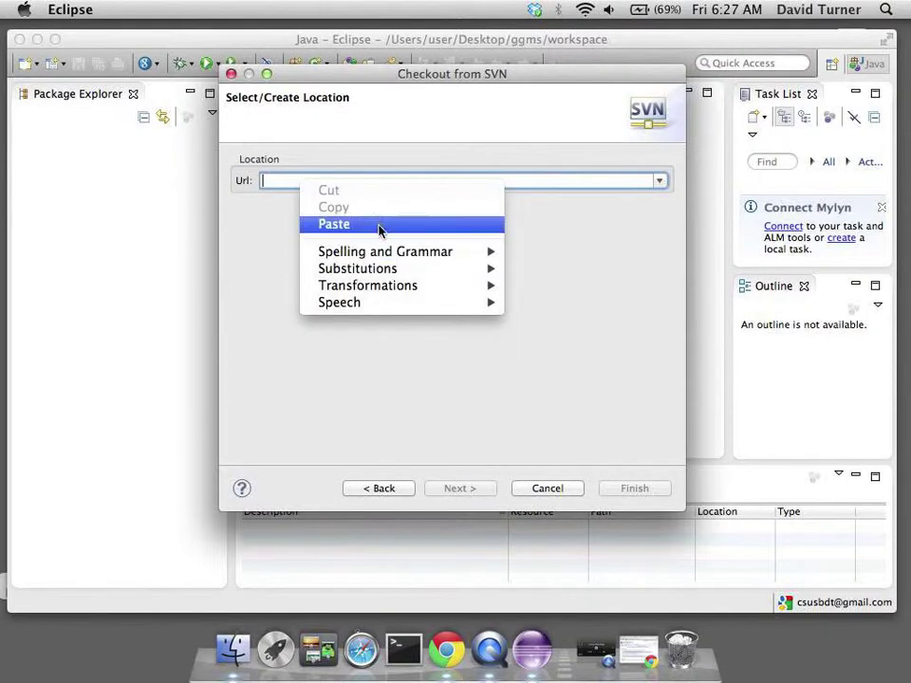
left_click(334, 224)
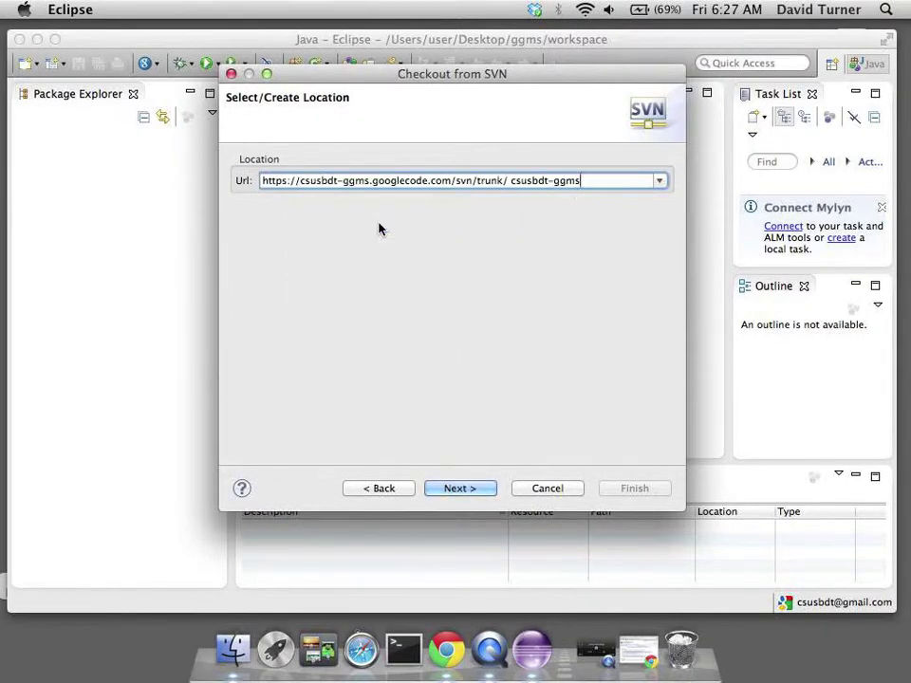
key("BackSpace")
key("BackSpace")
key("BackSpace")
key("BackSpace")
key("BackSpace")
key("BackSpace")
key("BackSpace")
key("BackSpace")
key("BackSpace")
key("BackSpace")
key("BackSpace")
key("BackSpace")
key("BackSpace")
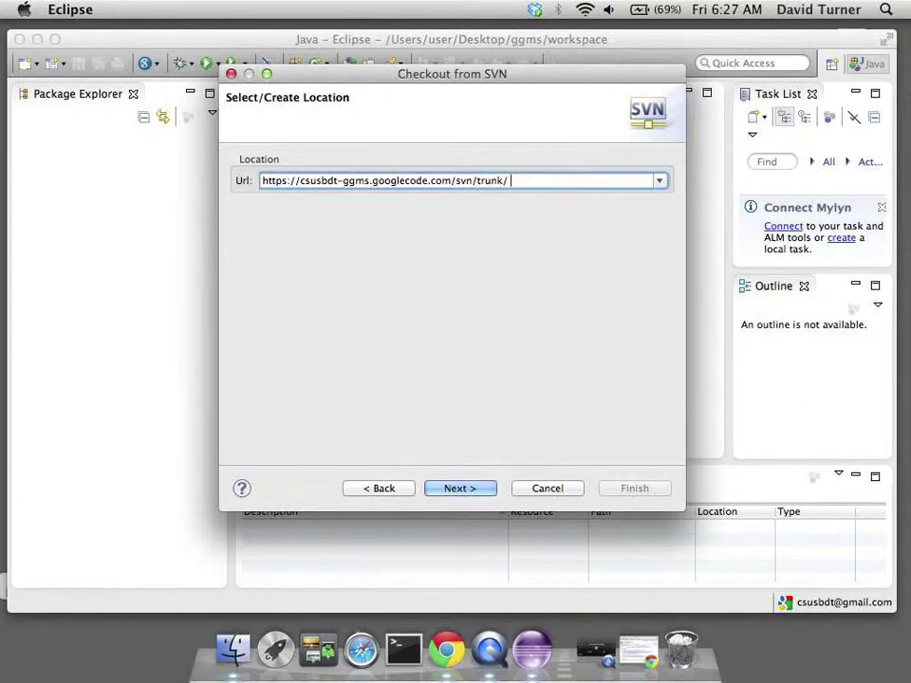
Remove the trailing trunk/ from the repository URL and continue with the checkout
key("BackSpace")
key("BackSpace")
key("BackSpace")
key("BackSpace")
key("BackSpace")
key("BackSpace")
key("BackSpace")
left_click(462, 491)
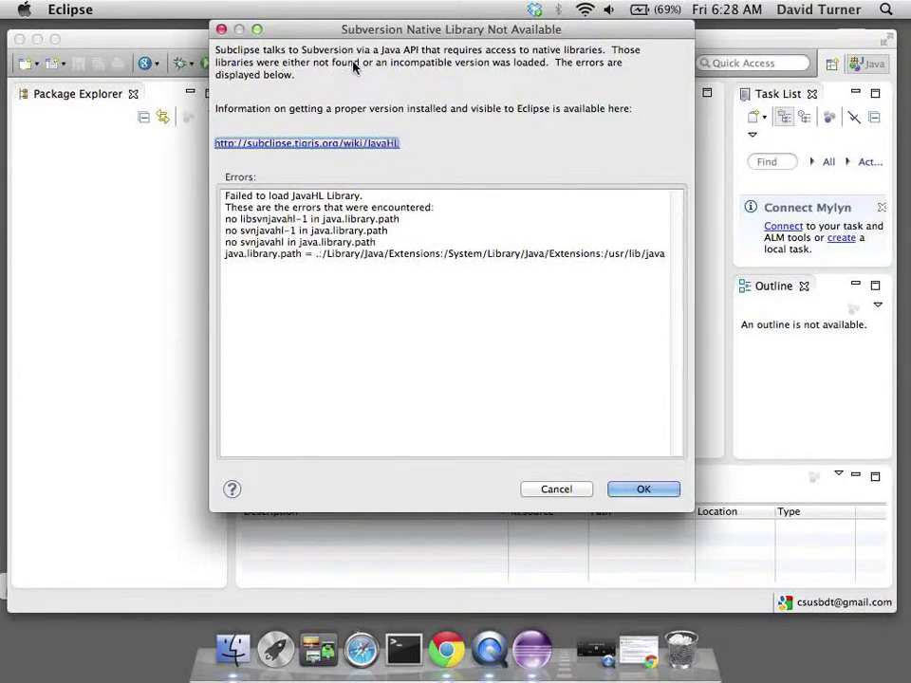
Examine the JavaHL library error, open the linked JavaHL wiki page, and look through its FAQ contents
left_click(290, 195)
double_click(292, 195)
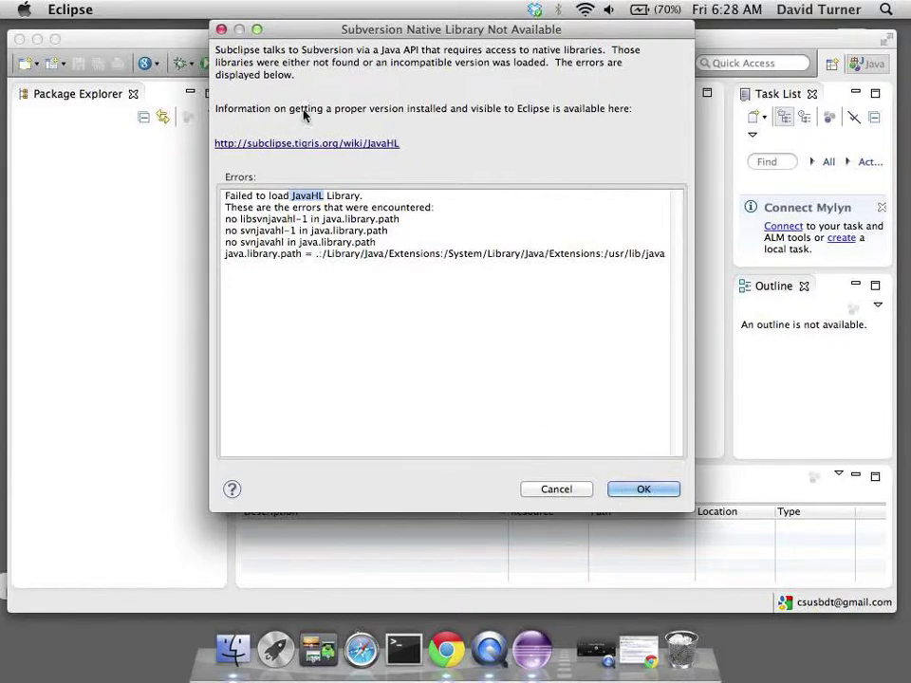
left_click(316, 145)
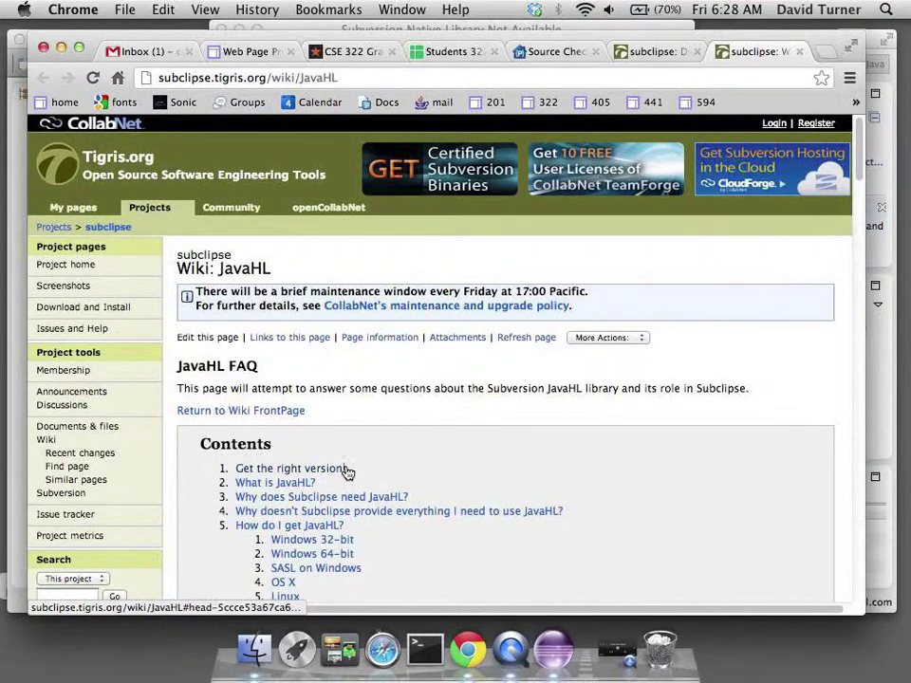
scroll(404, 389, "down", 3)
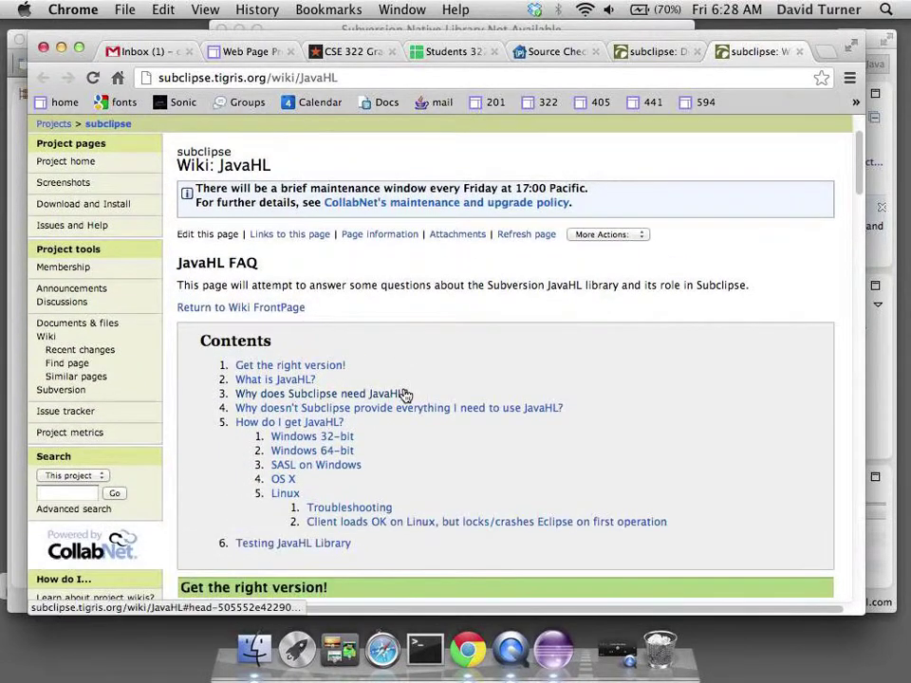
scroll(404, 393, "down", 2)
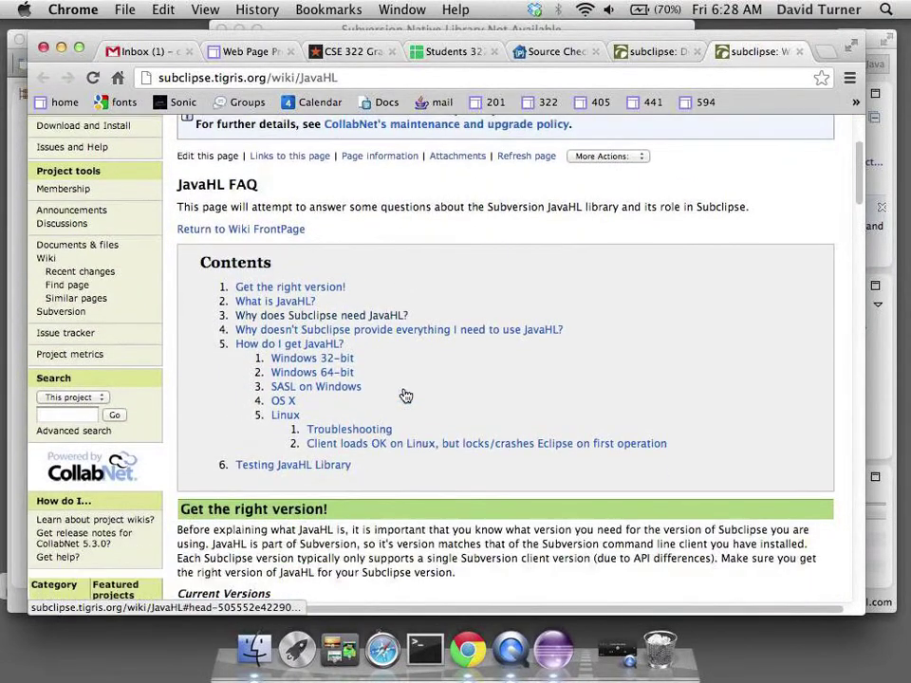
Switch to Terminal and run svn to check for the command-line Subversion client
left_click(423, 648)
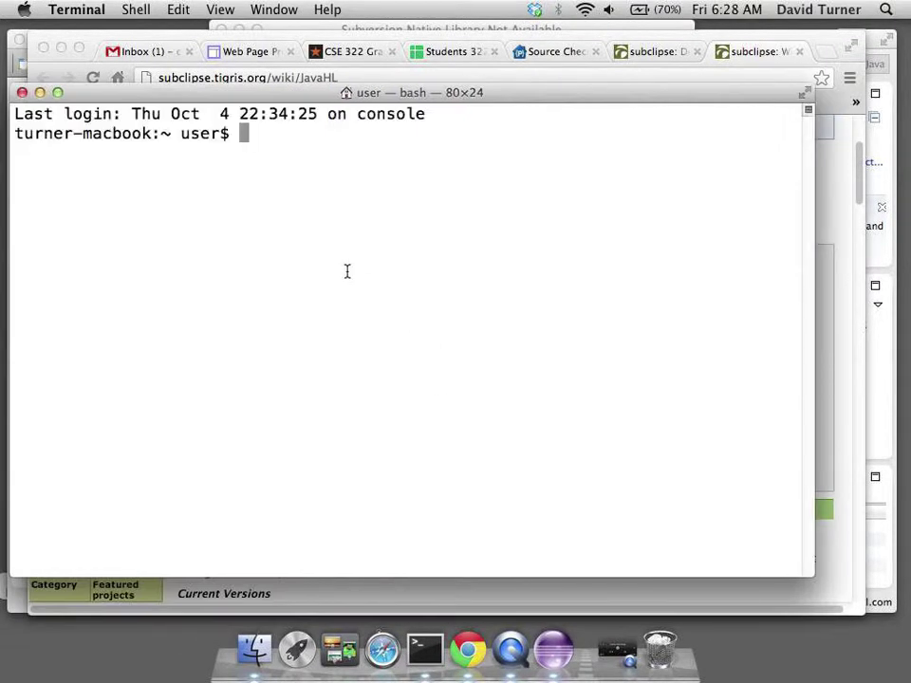
type("svn")
key("Return")
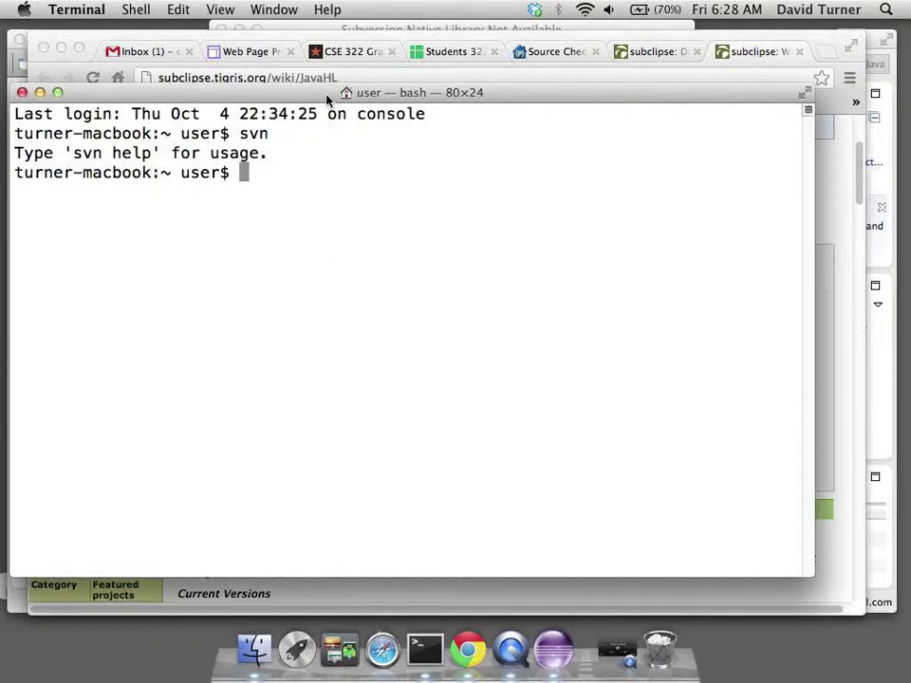
left_click_drag(327, 95, 363, 115)
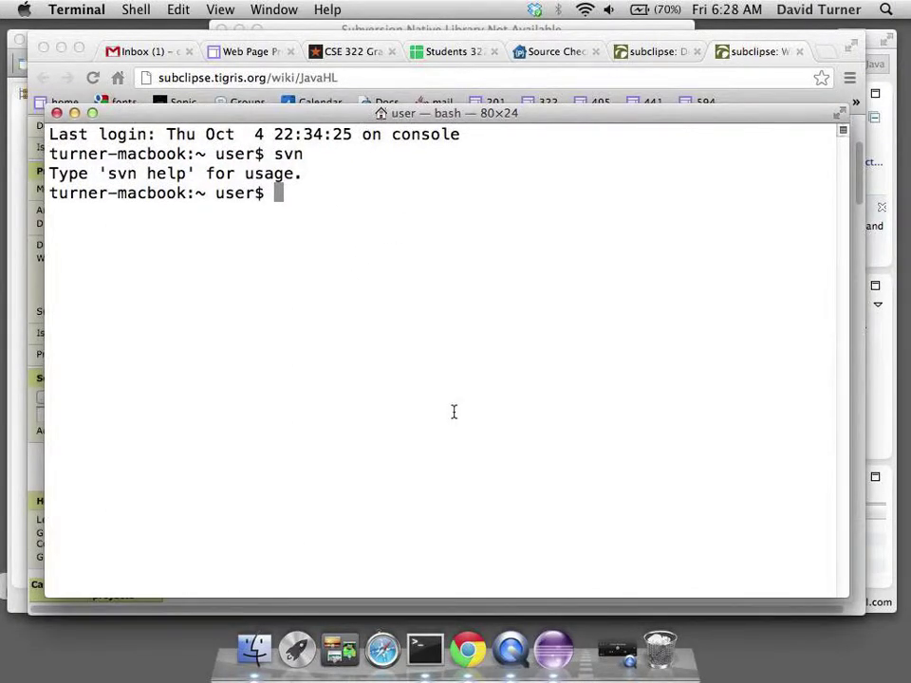
Return to the JavaHL FAQ in Chrome and read which JavaHL version matches the installed Subclipse version
left_click(76, 113)
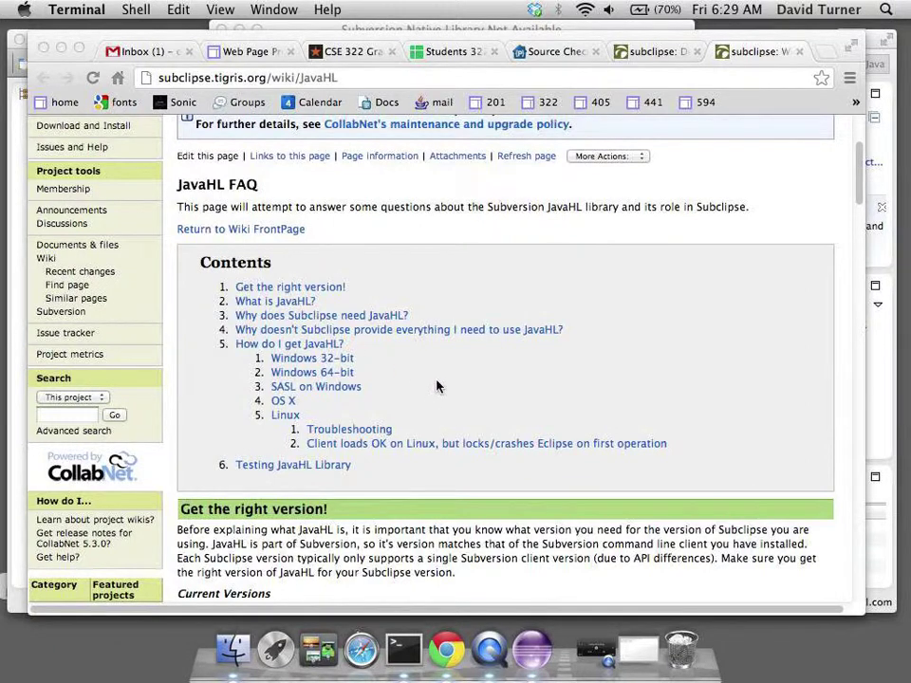
left_click(350, 433)
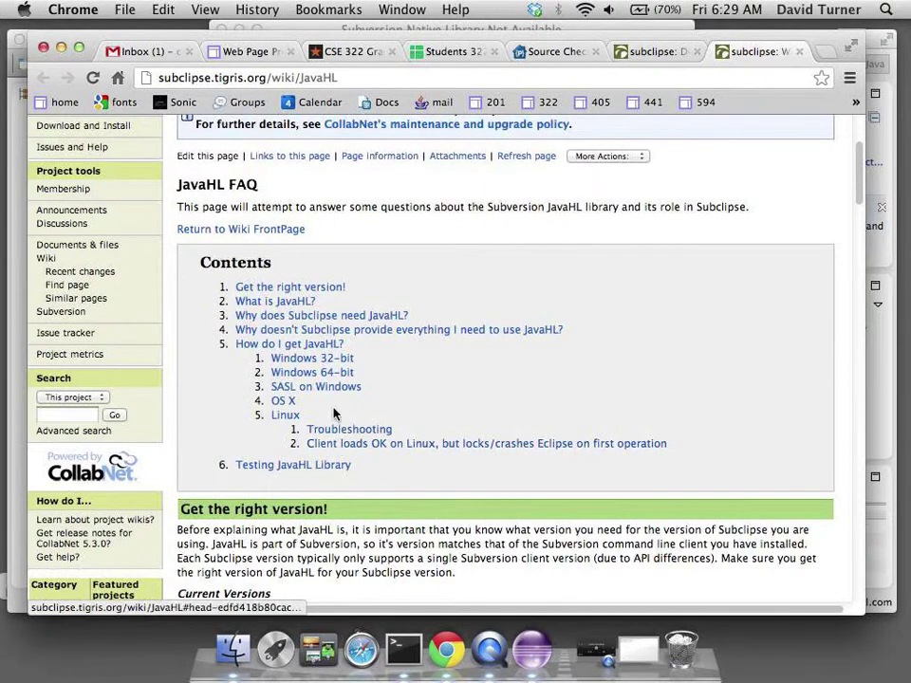
scroll(459, 405, "down", 5)
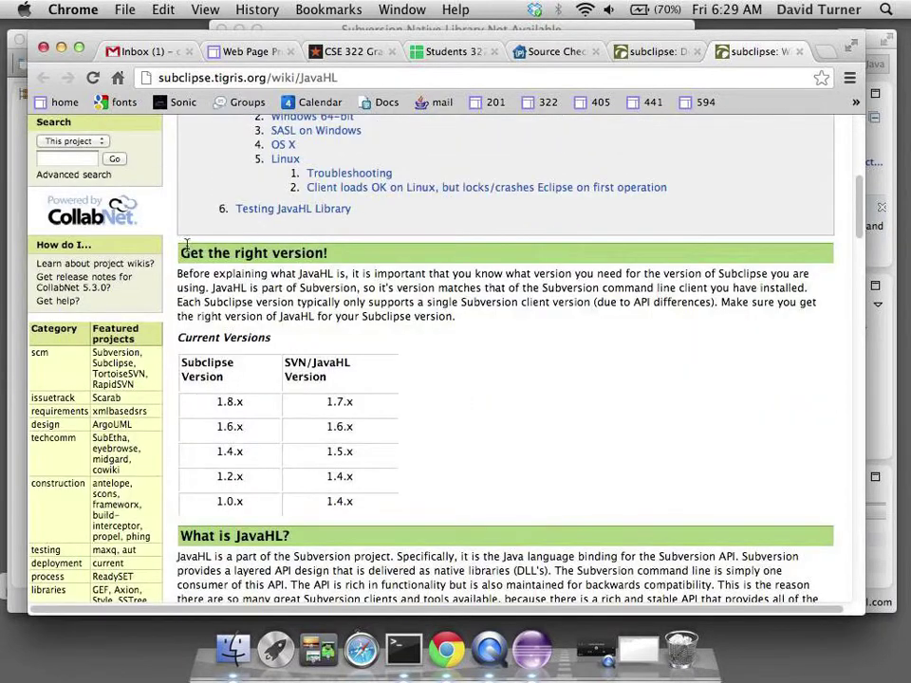
left_click_drag(203, 274, 592, 276)
left_click_drag(212, 288, 730, 289)
left_click_drag(205, 316, 464, 331)
Read the FAQ's OS X instructions for getting the JavaHL library through a package manager
scroll(463, 332, "down", 5)
scroll(462, 328, "down", 8)
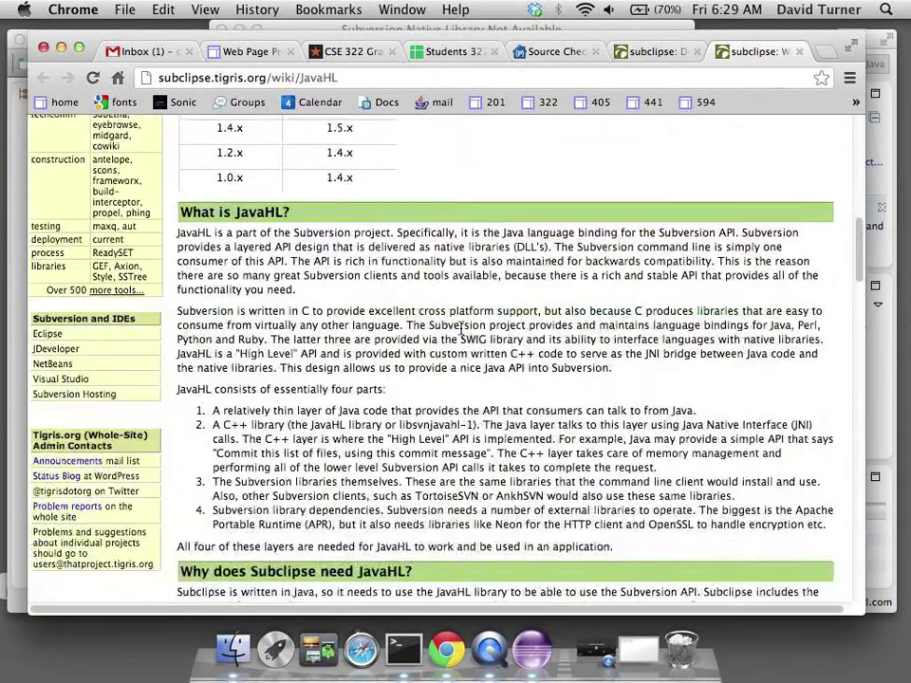
scroll(462, 329, "down", 4)
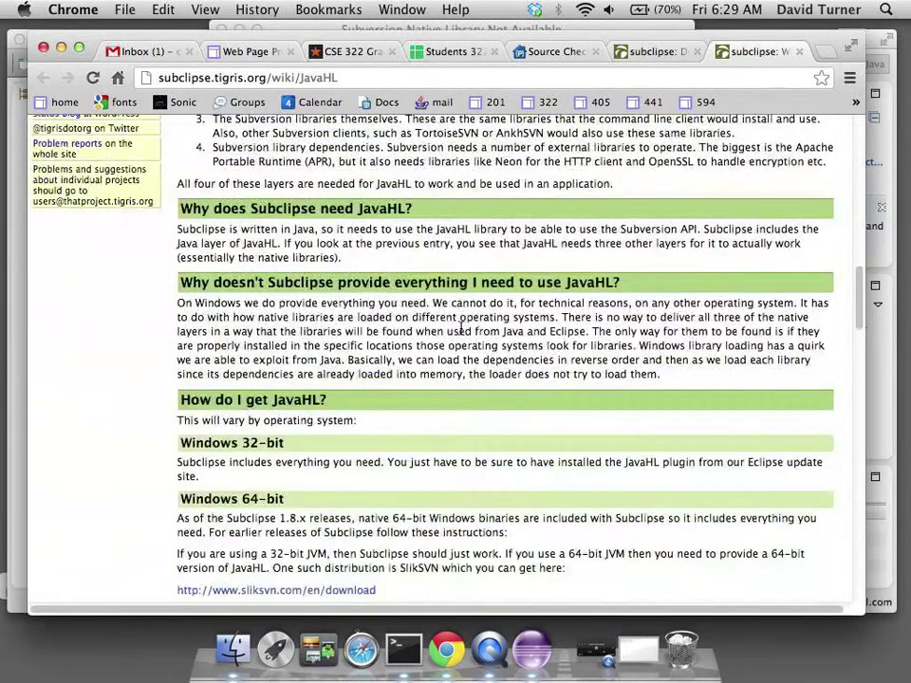
scroll(462, 329, "down", 7)
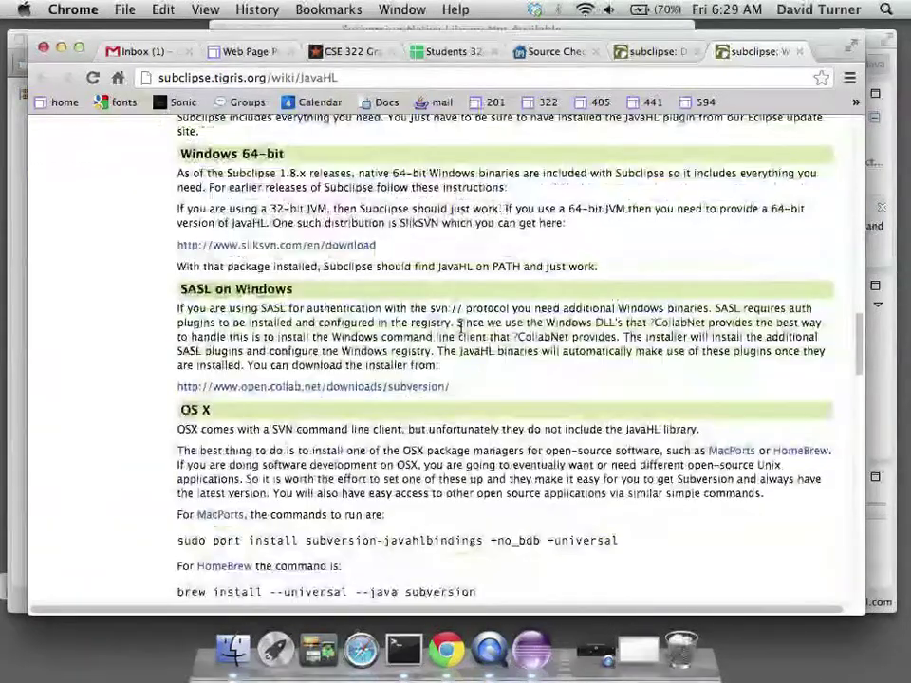
scroll(462, 328, "down", 2)
scroll(460, 330, "down", 2)
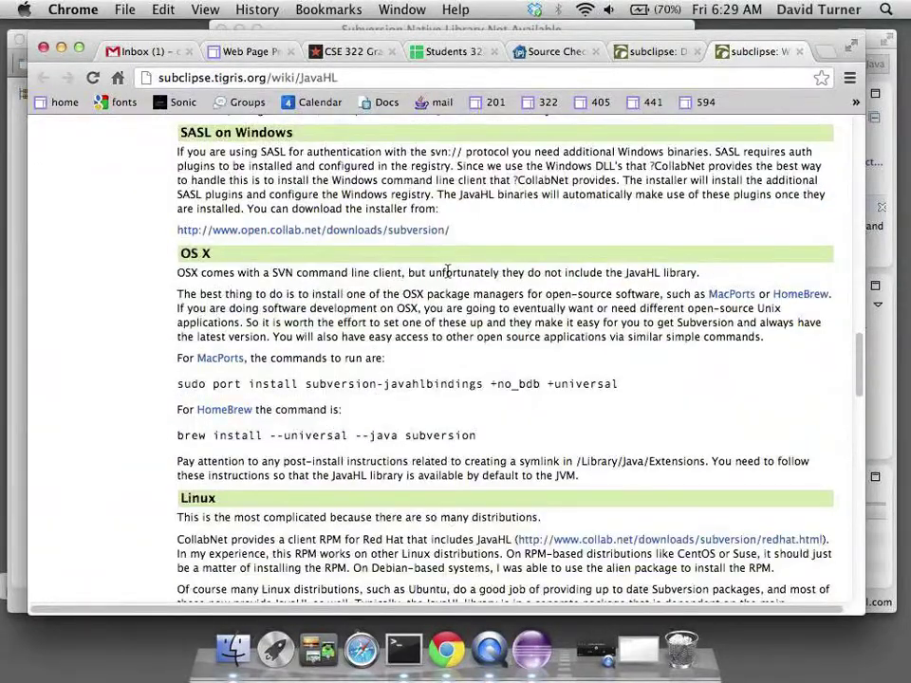
left_click_drag(177, 275, 702, 273)
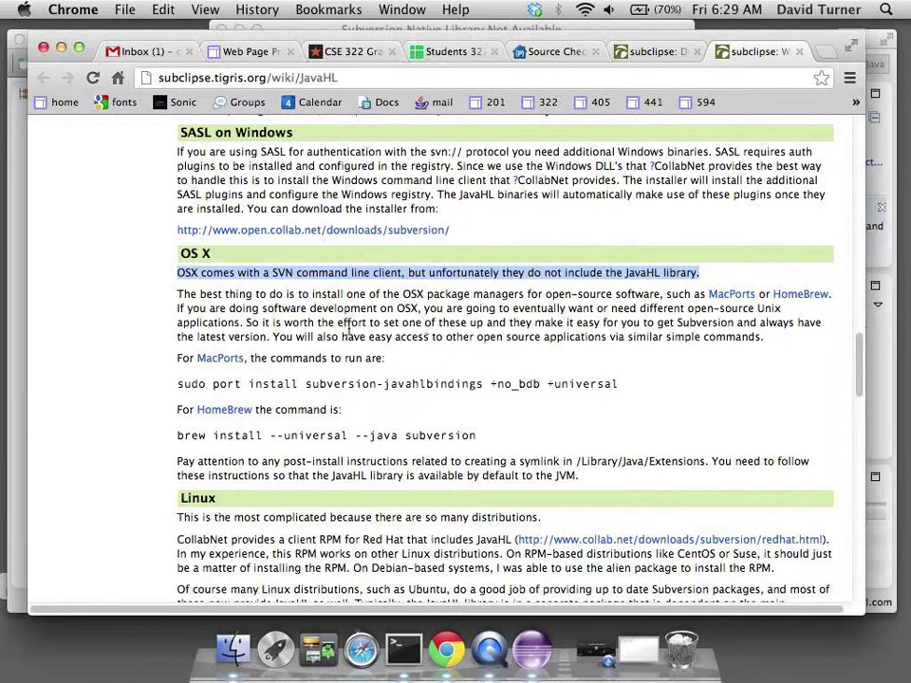
scroll(394, 308, "down", 2)
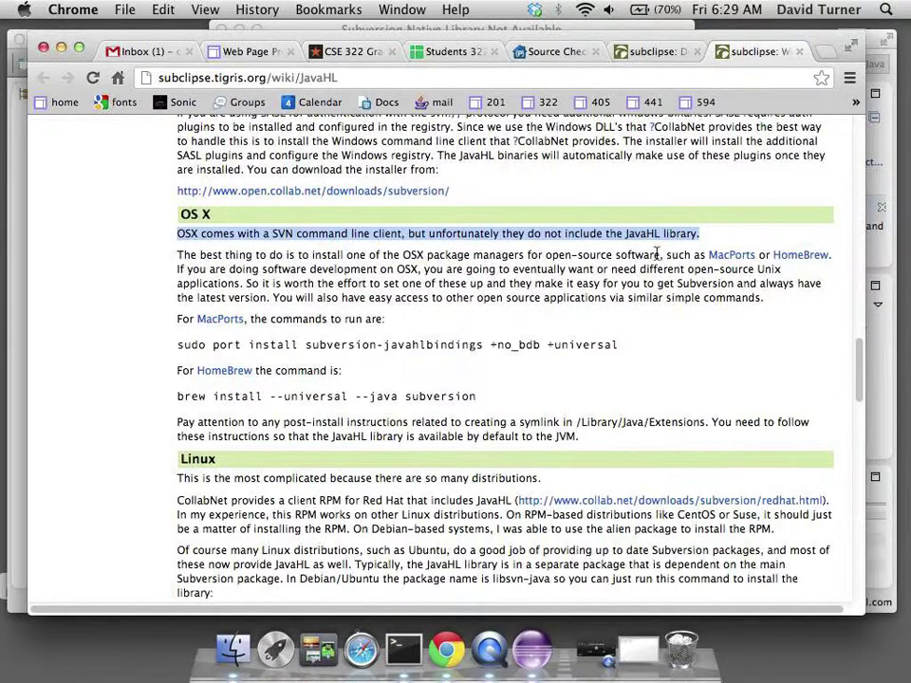
left_click_drag(178, 254, 471, 254)
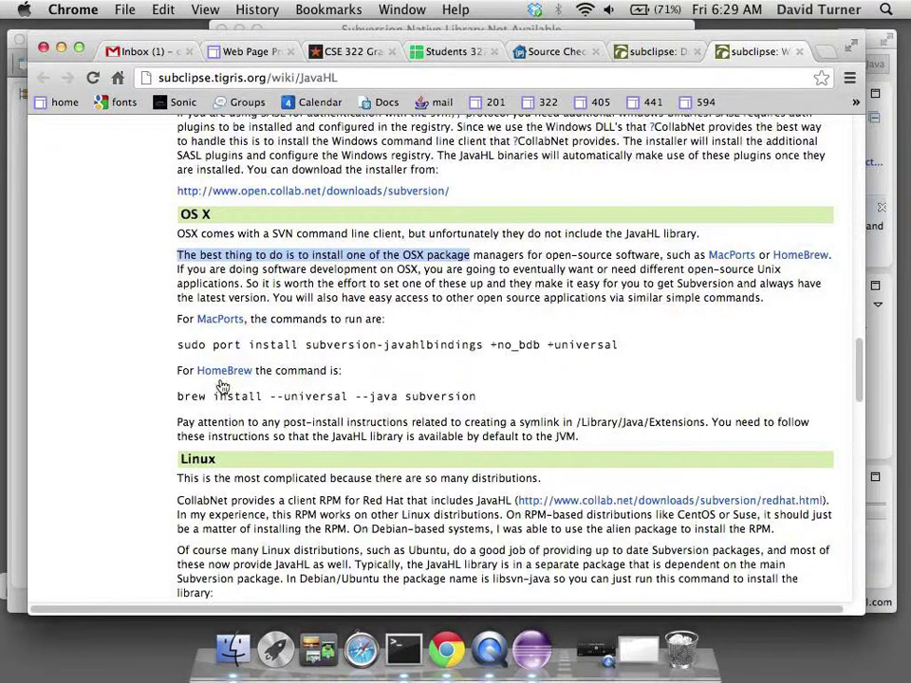
Copy the MacPorts command sudo port install subversion-javahlbindings +no_bdb +universal from the OS X section
left_click_drag(177, 345, 622, 346)
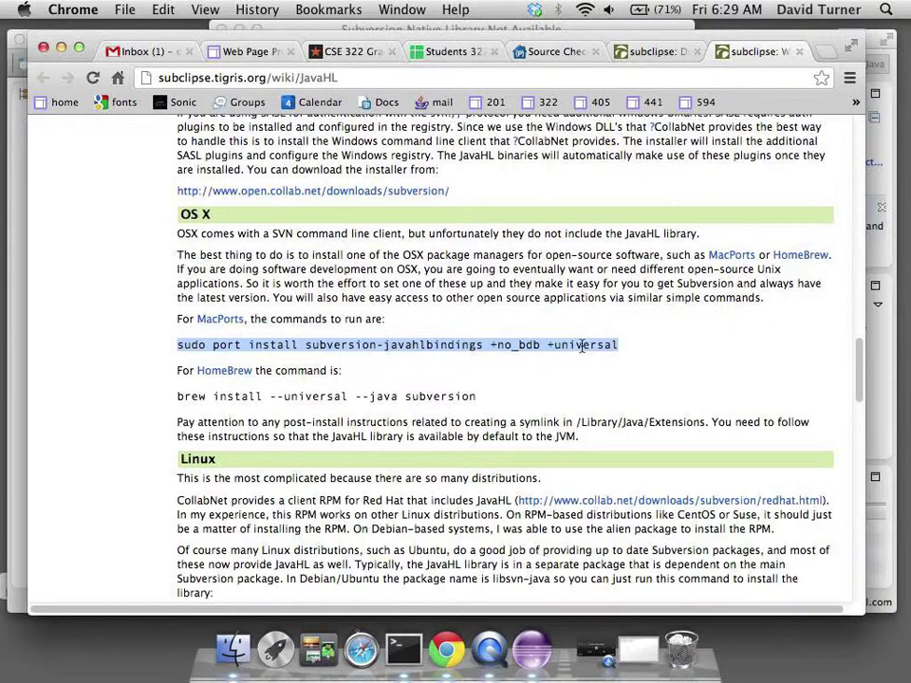
right_click(583, 347)
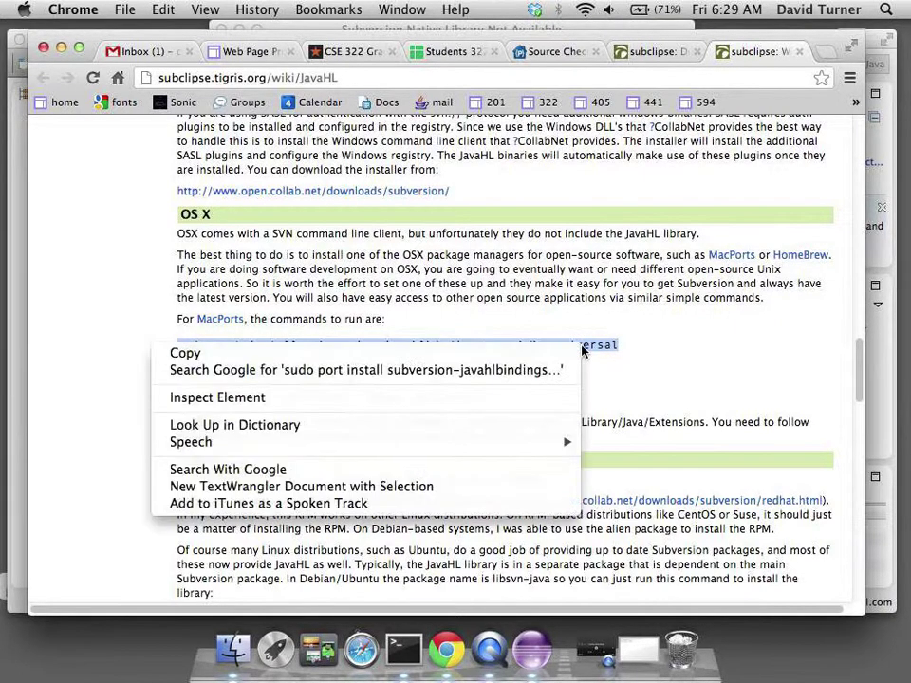
left_click(231, 357)
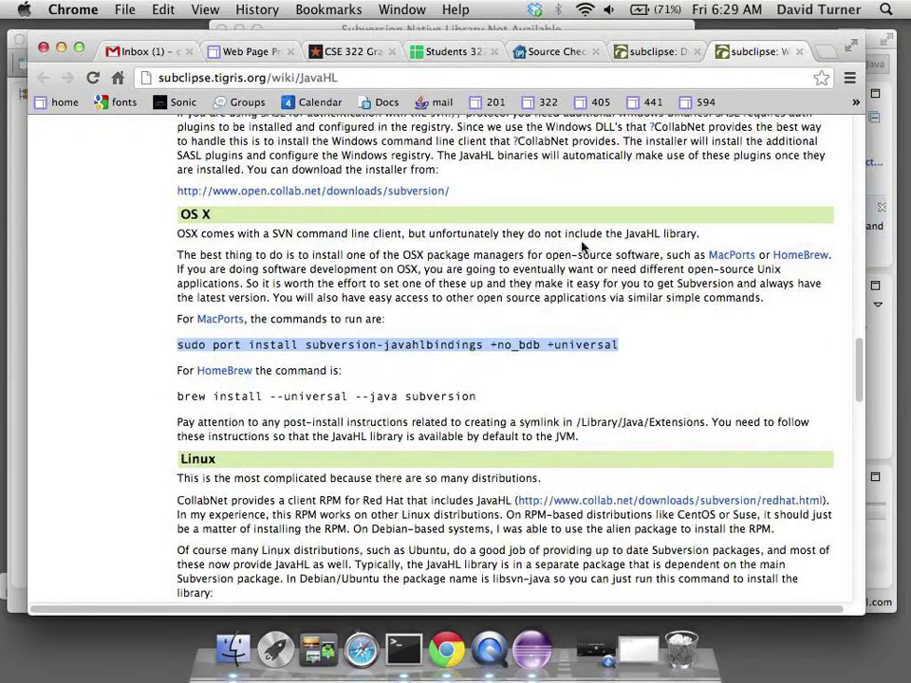
left_click_drag(623, 234, 700, 235)
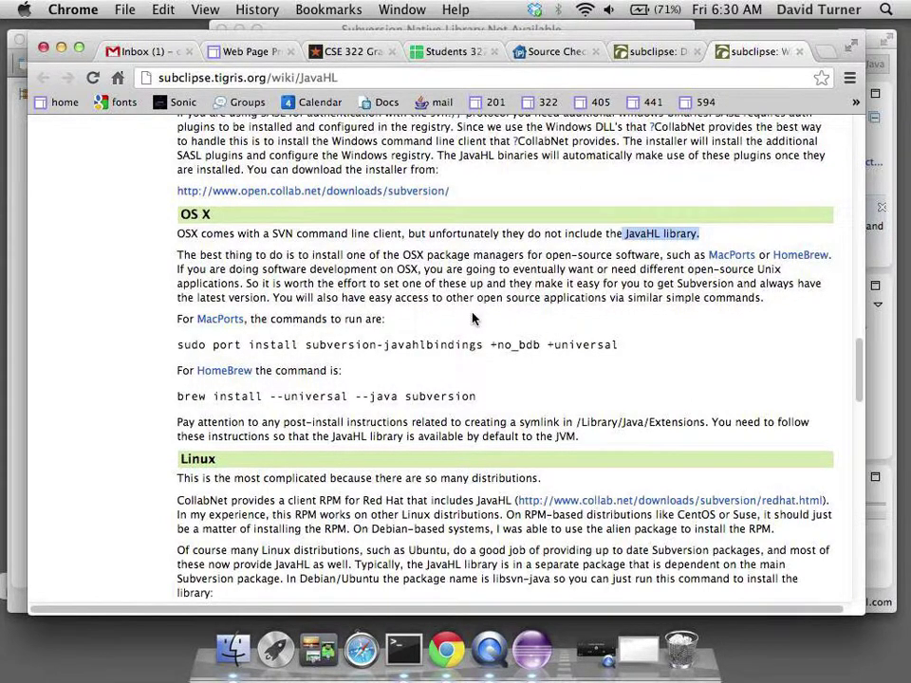
Switch to Terminal and try to run the copied MacPorts install command, entering the account password for sudo
left_click(493, 655)
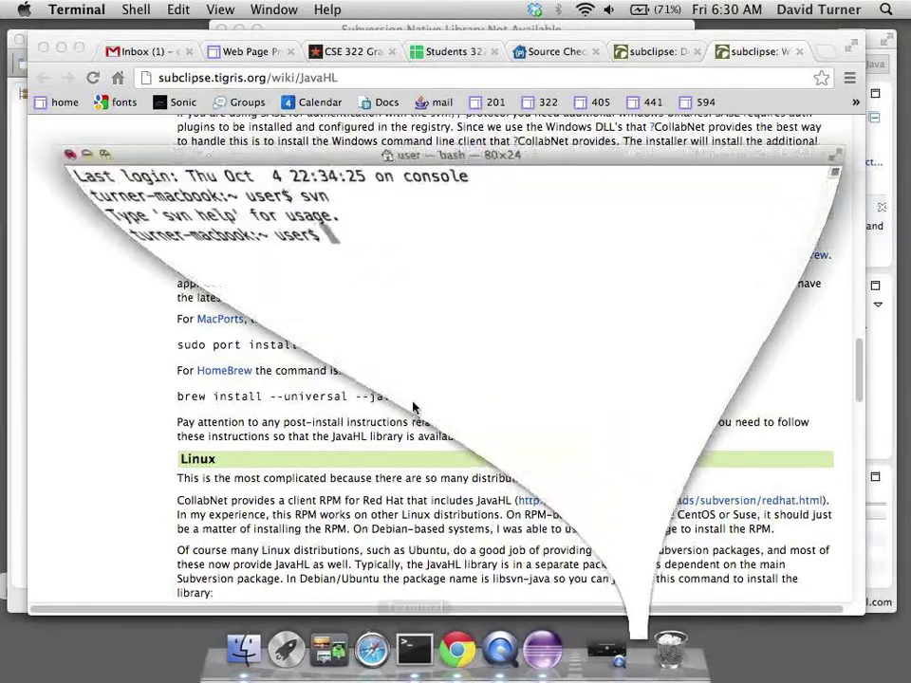
right_click(379, 338)
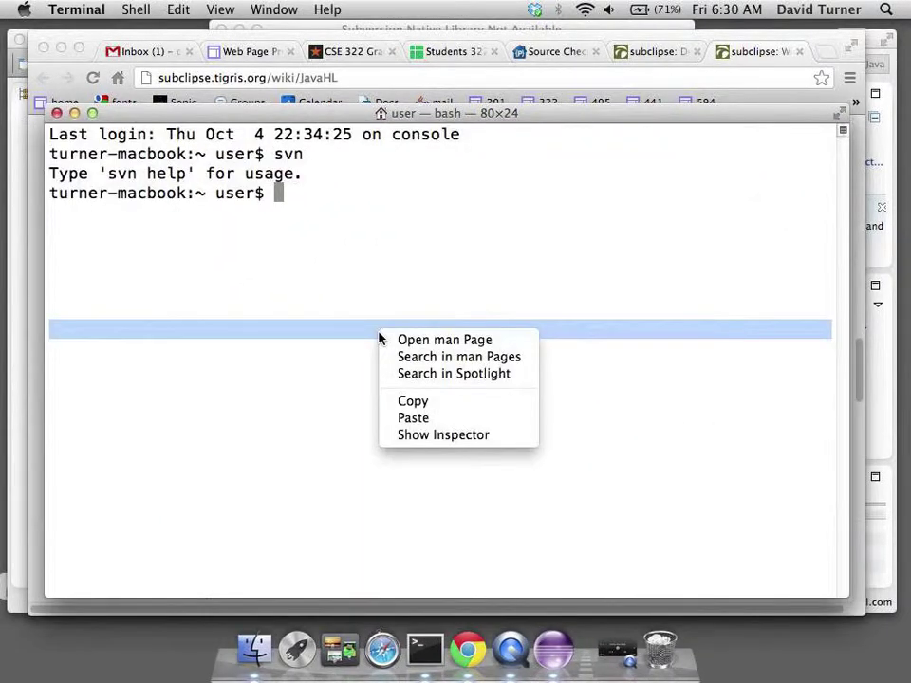
left_click(436, 420)
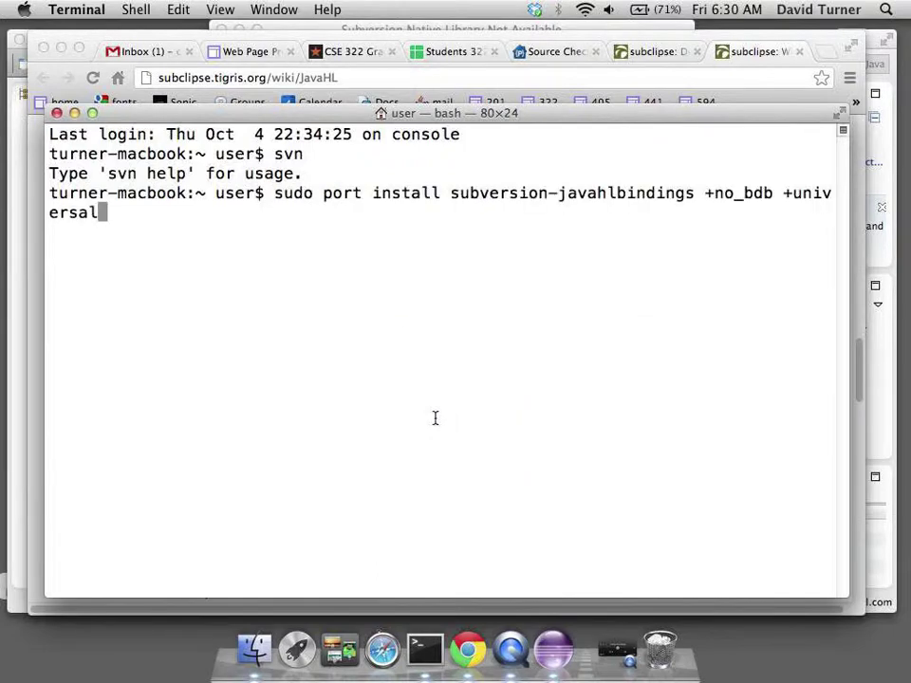
key("Return")
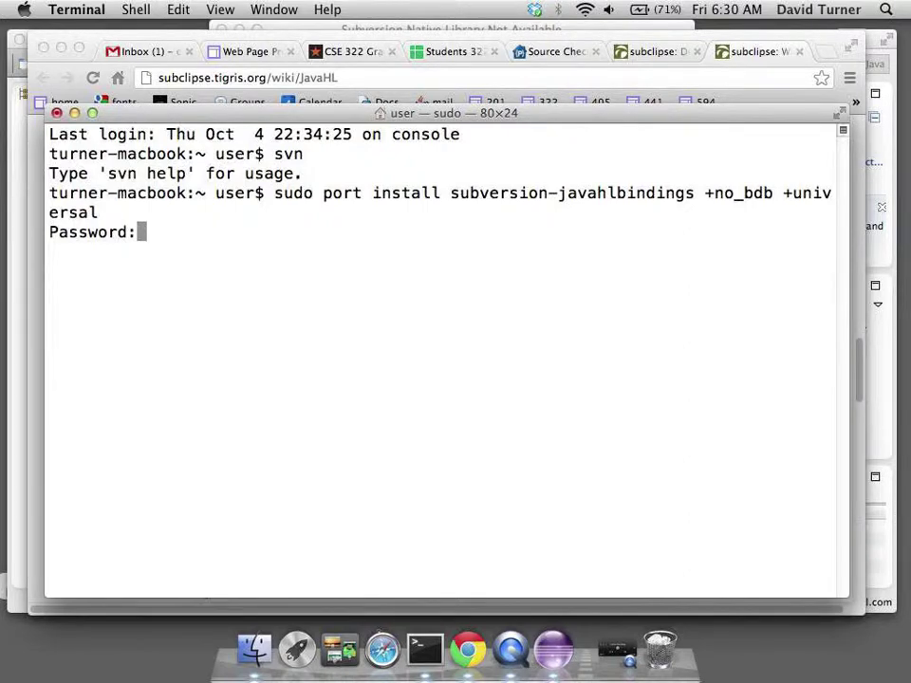
key("Return")
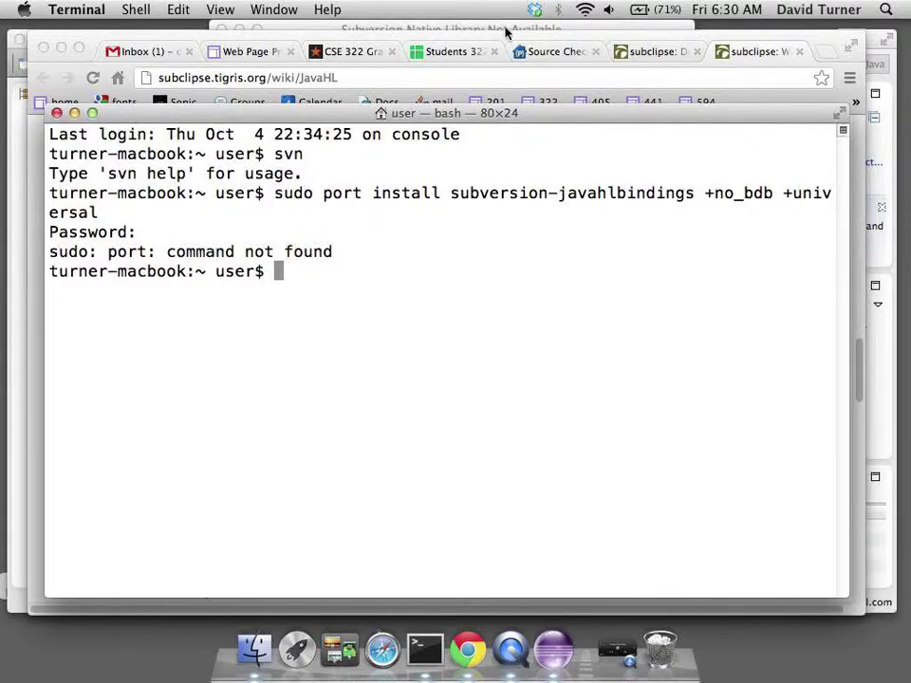
Switch to Eclipse, dismiss the native library error keeping the repository location, then cancel the SVN checkout and minimize the workspace window
left_click_drag(393, 36, 518, 73)
left_click(417, 29)
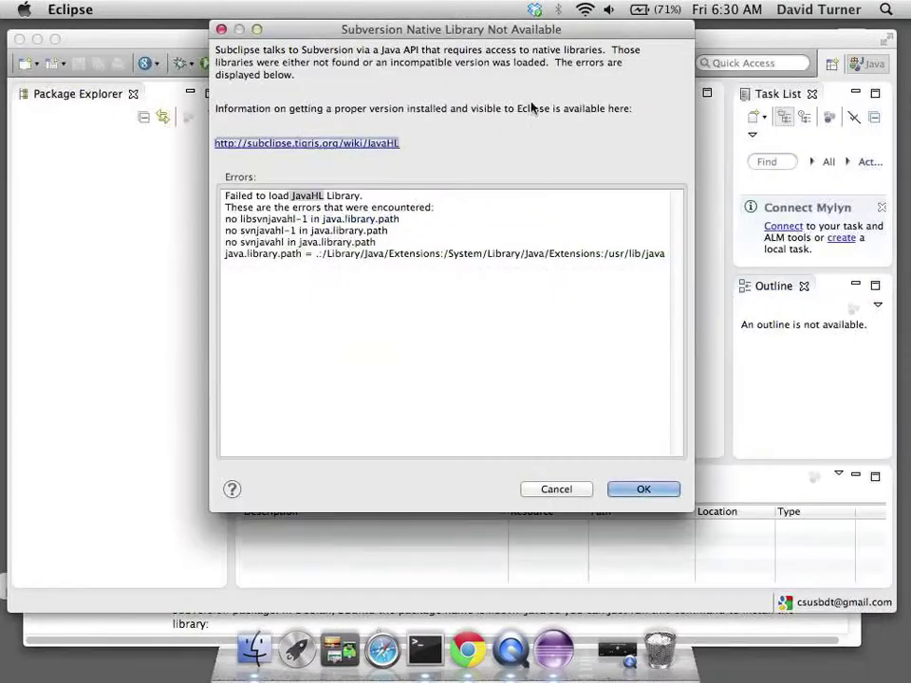
left_click(655, 492)
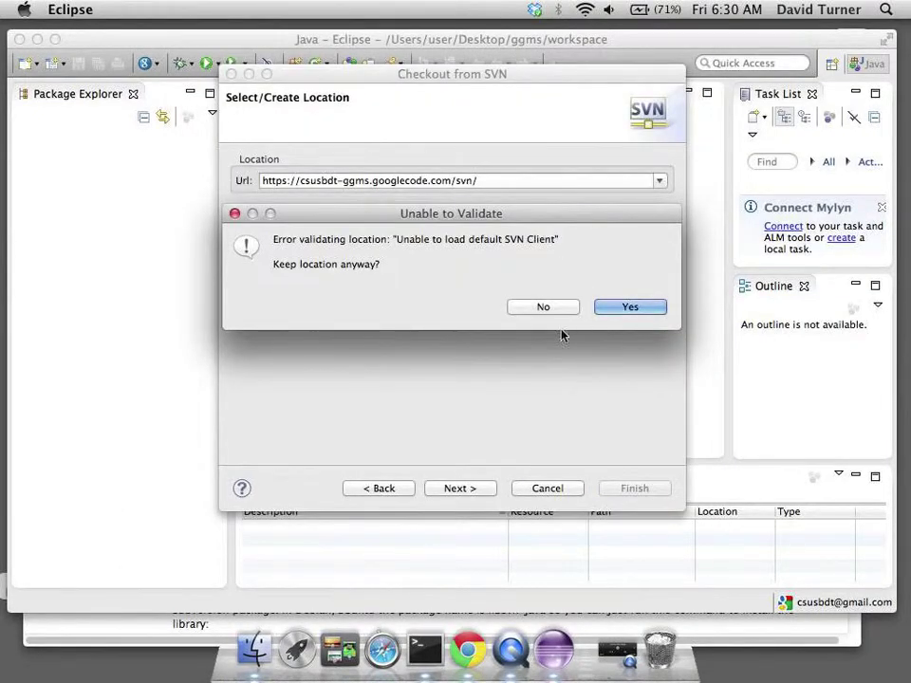
left_click(622, 306)
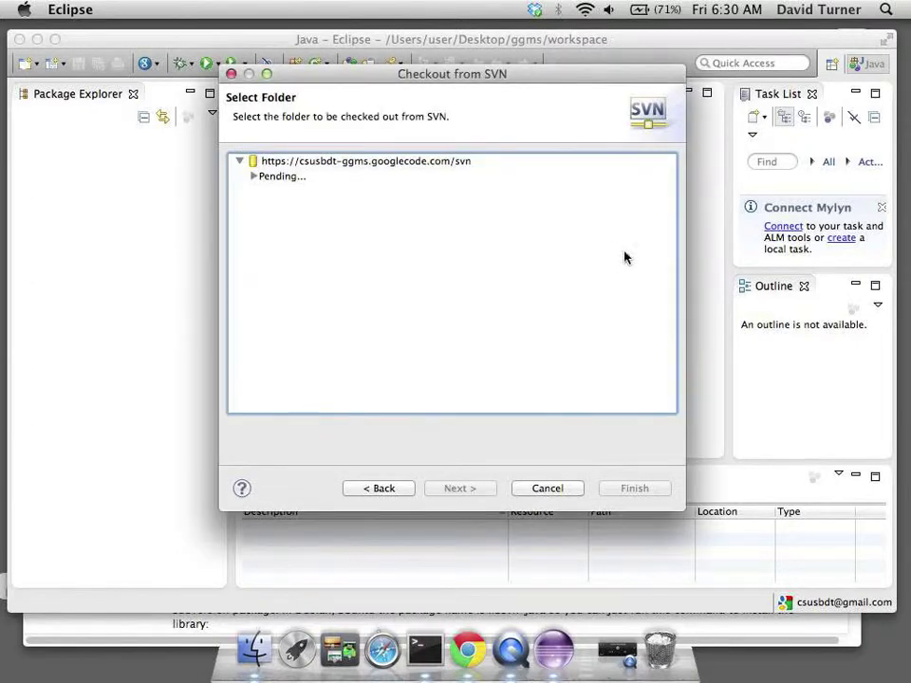
left_click(558, 493)
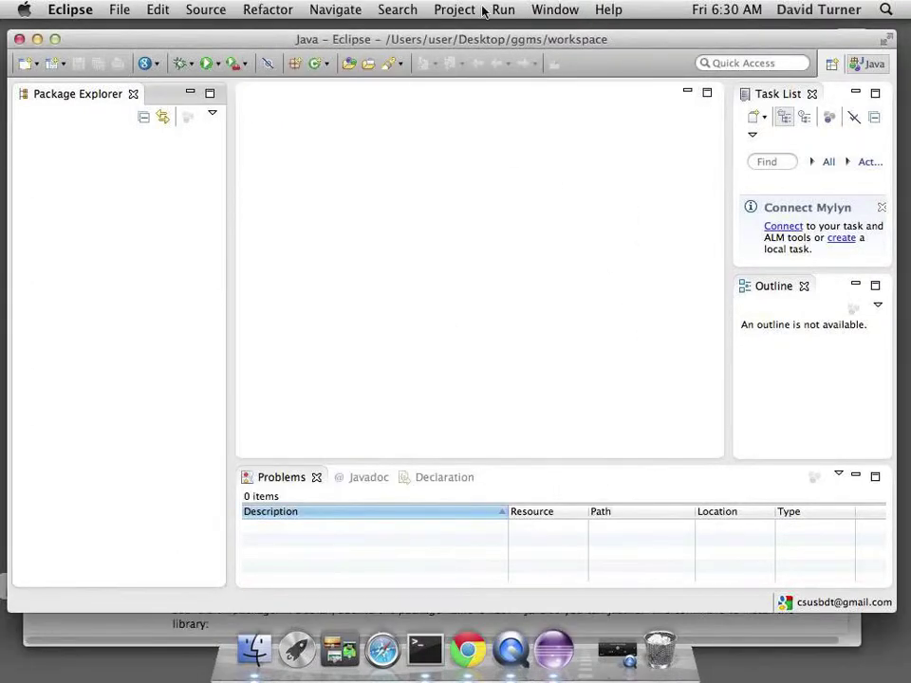
left_click(37, 39)
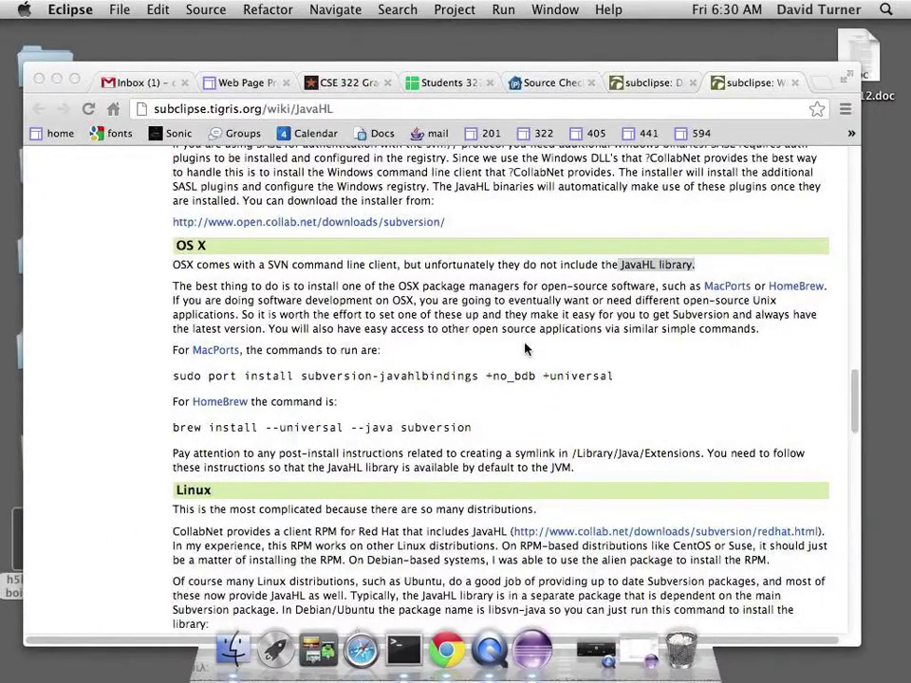
Compare the package manager commands in the wiki's OS X section and copy brew install --universal --java subversion
double_click(223, 378)
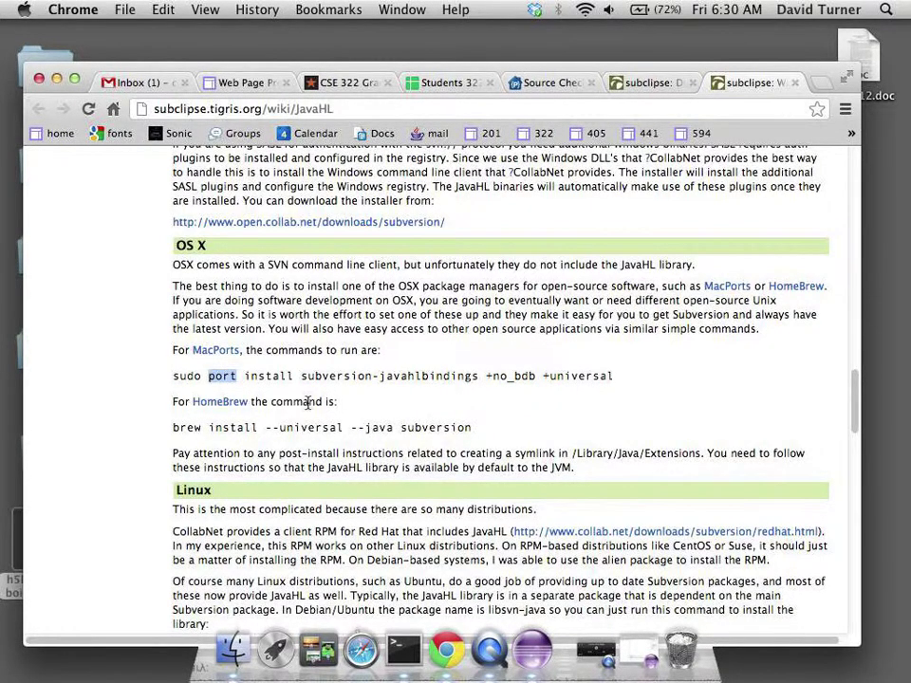
double_click(249, 426)
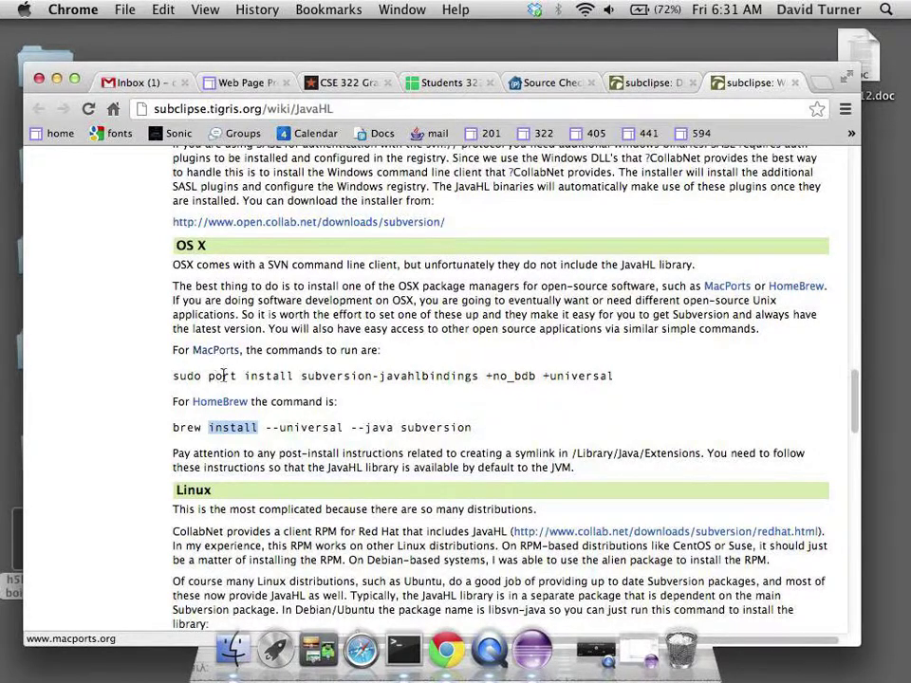
left_click(226, 426)
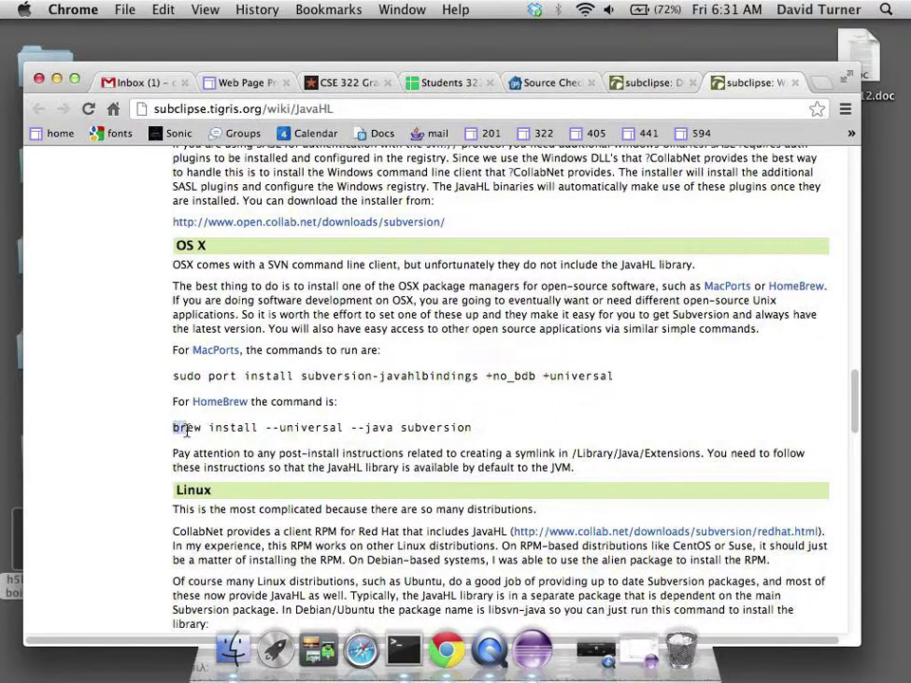
left_click_drag(186, 429, 510, 430)
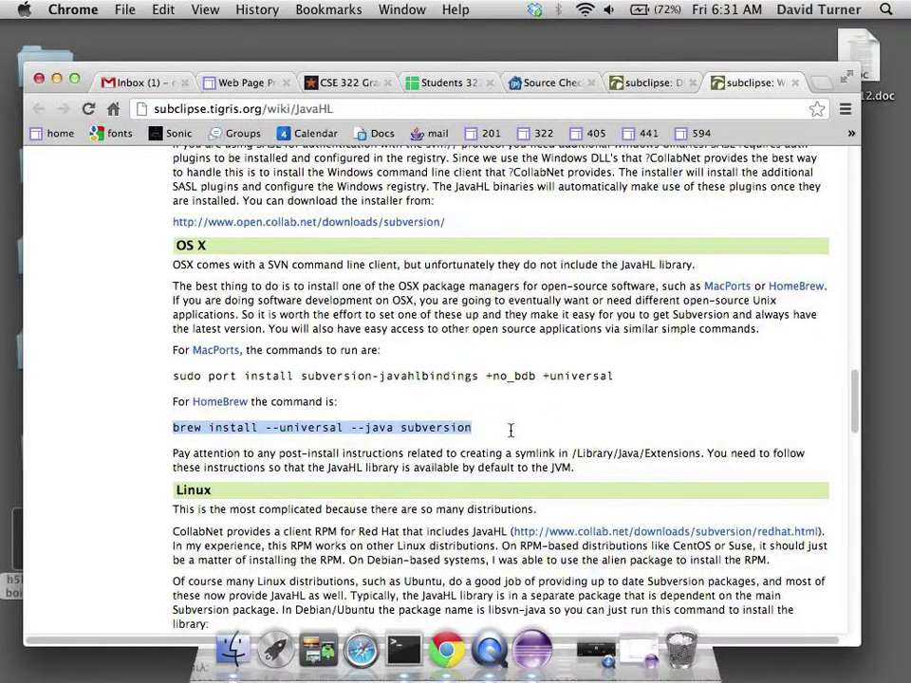
right_click(411, 429)
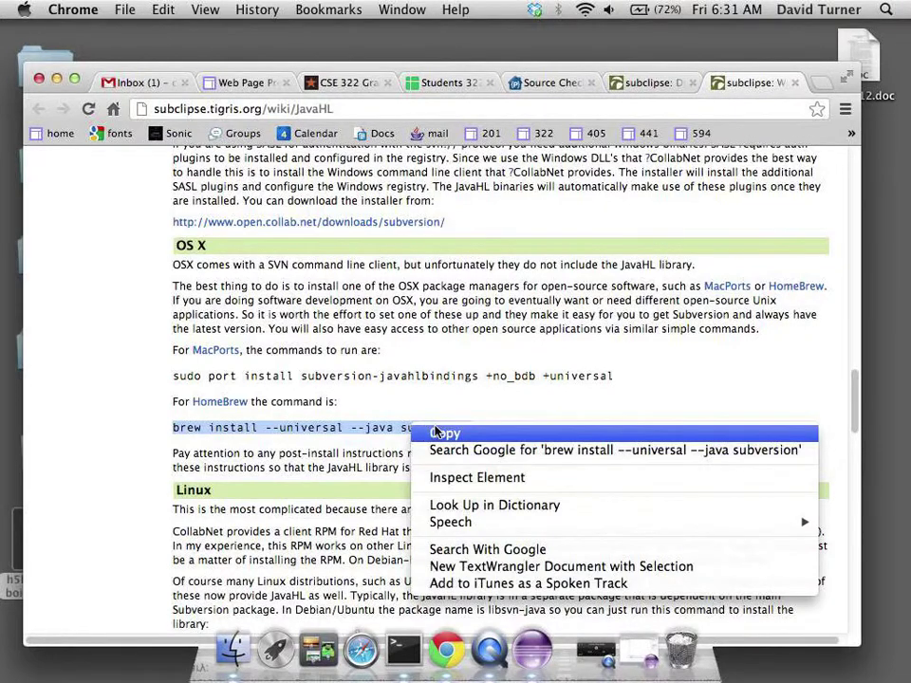
left_click(439, 433)
Switch to Terminal and run brew to check whether HomeBrew is installed
left_click(412, 651)
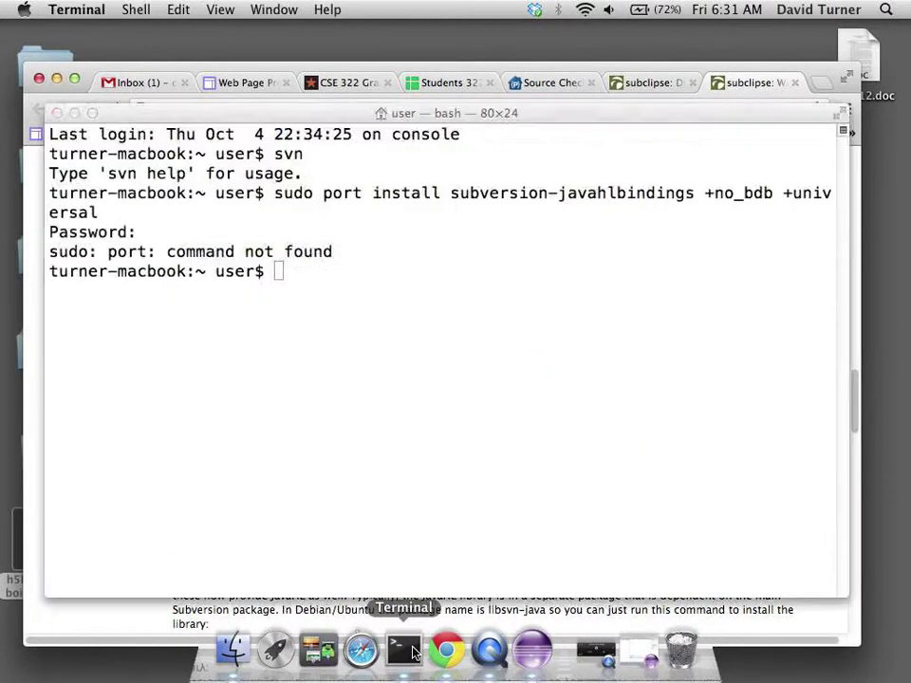
type("brew")
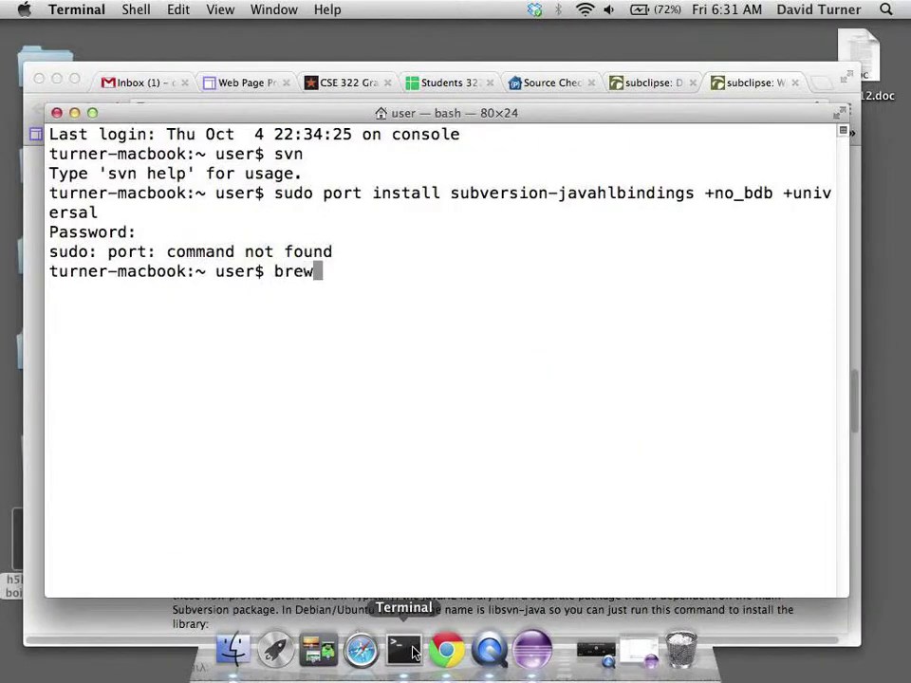
key("Return")
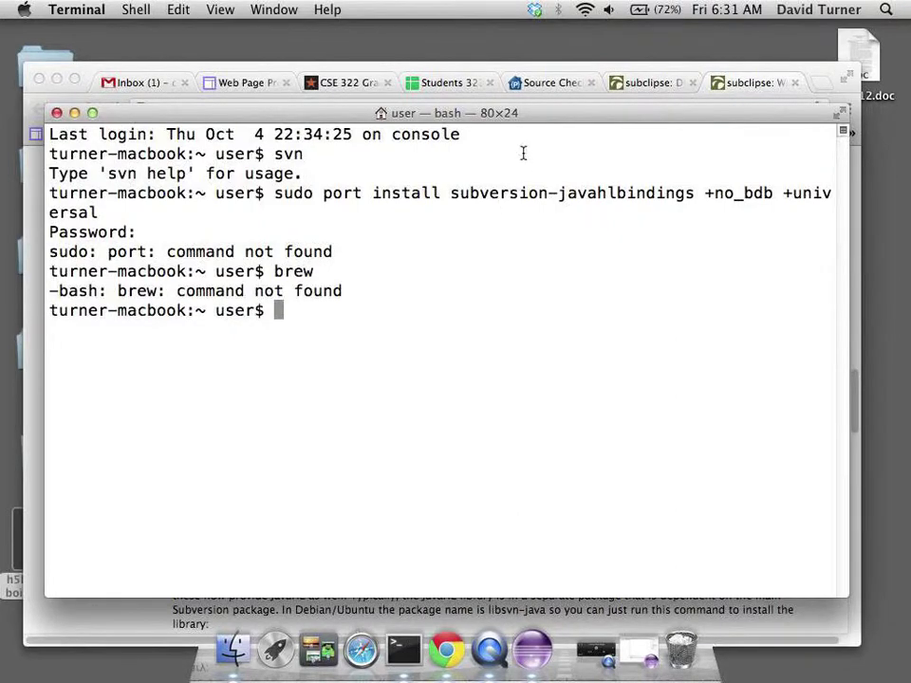
left_click_drag(513, 114, 558, 140)
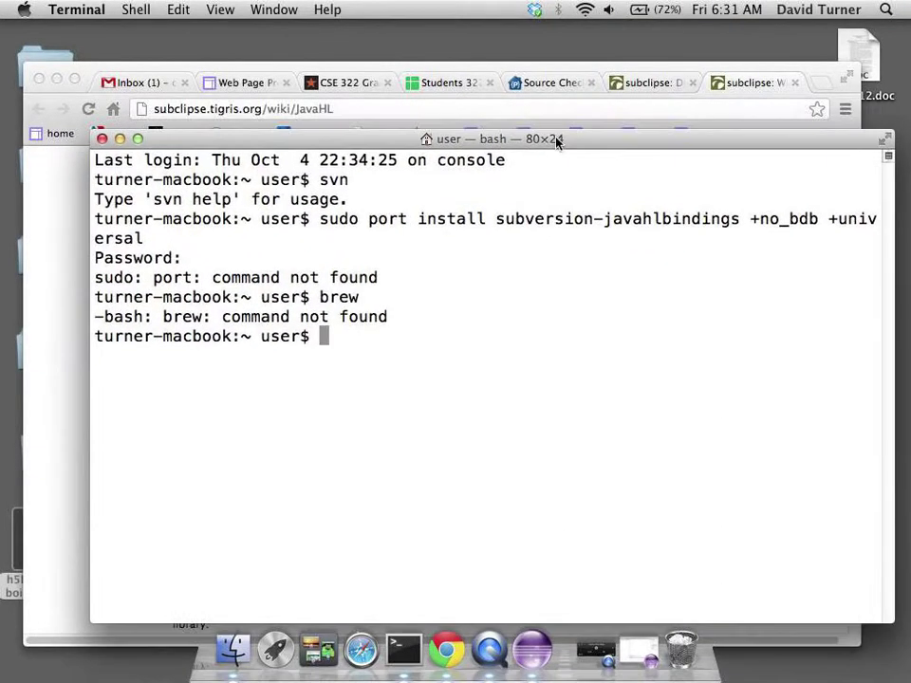
Switch to Chrome, follow the MacPorts link in the wiki's OS X section, and open the Installing MacPorts page
left_click(614, 72)
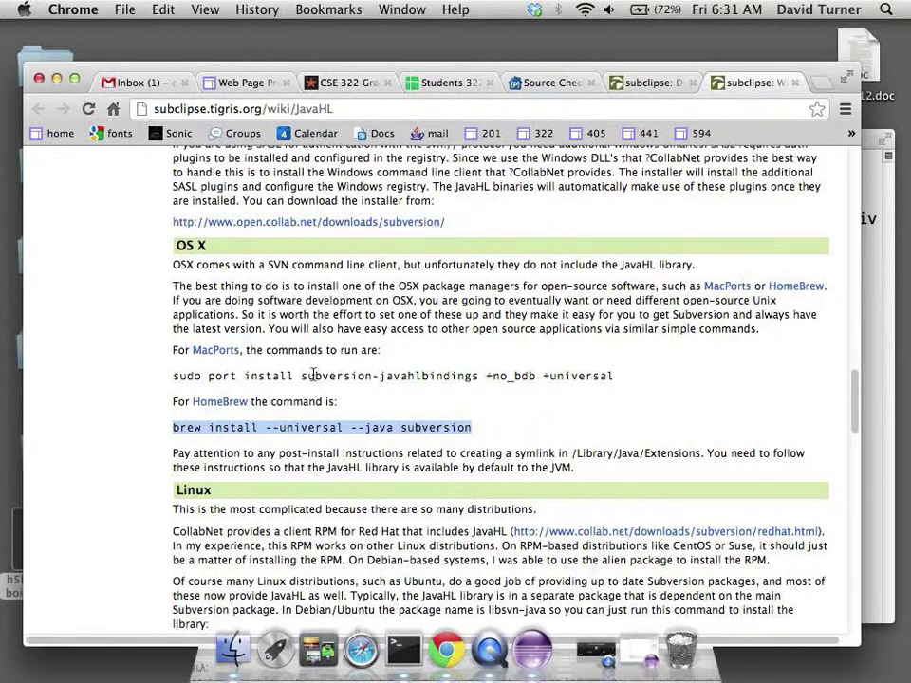
scroll(447, 285, "up", 1)
left_click(534, 326)
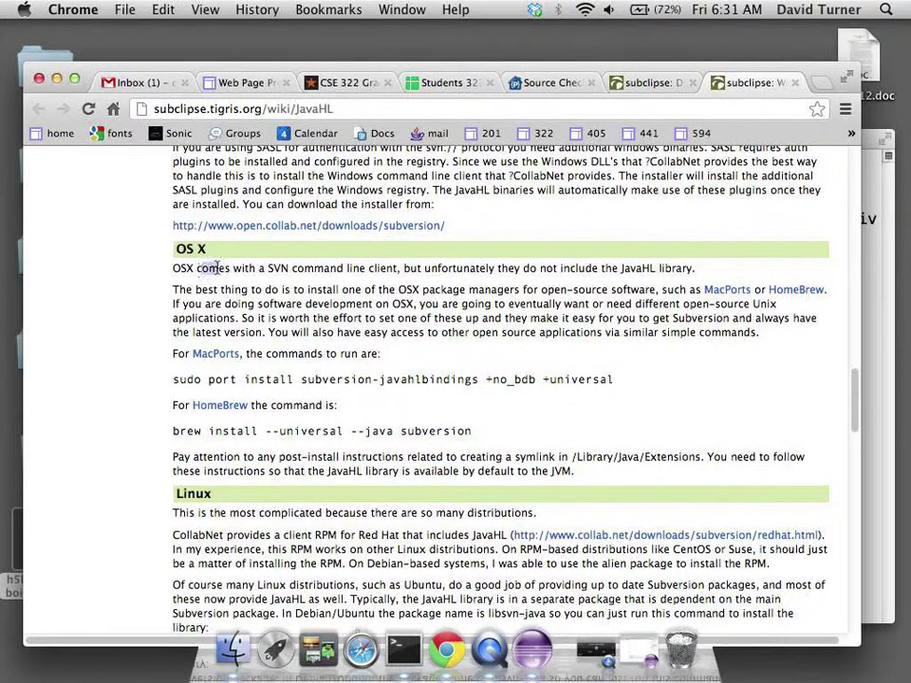
left_click_drag(198, 269, 555, 266)
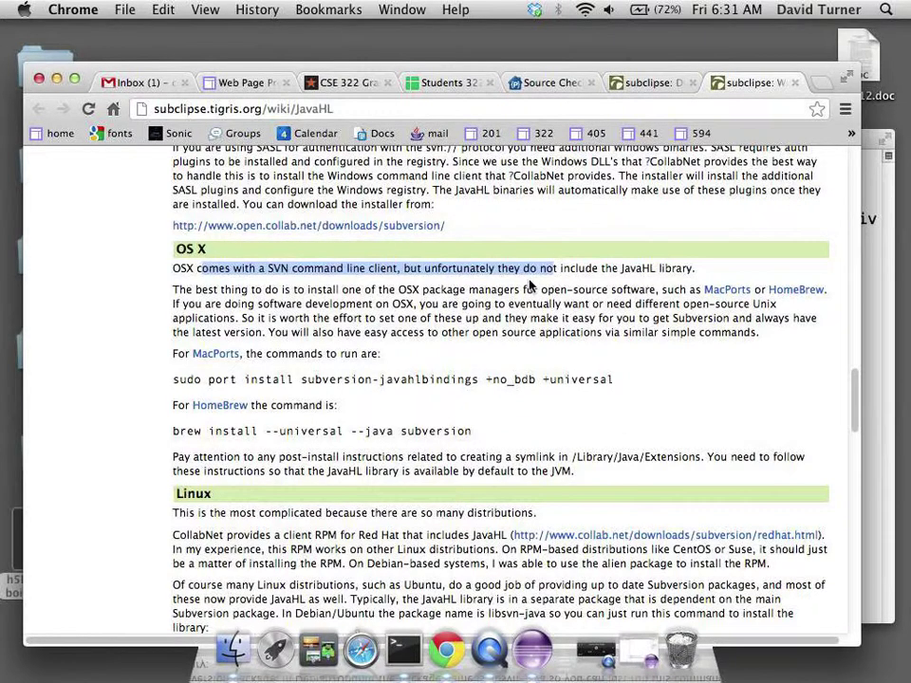
left_click(235, 352)
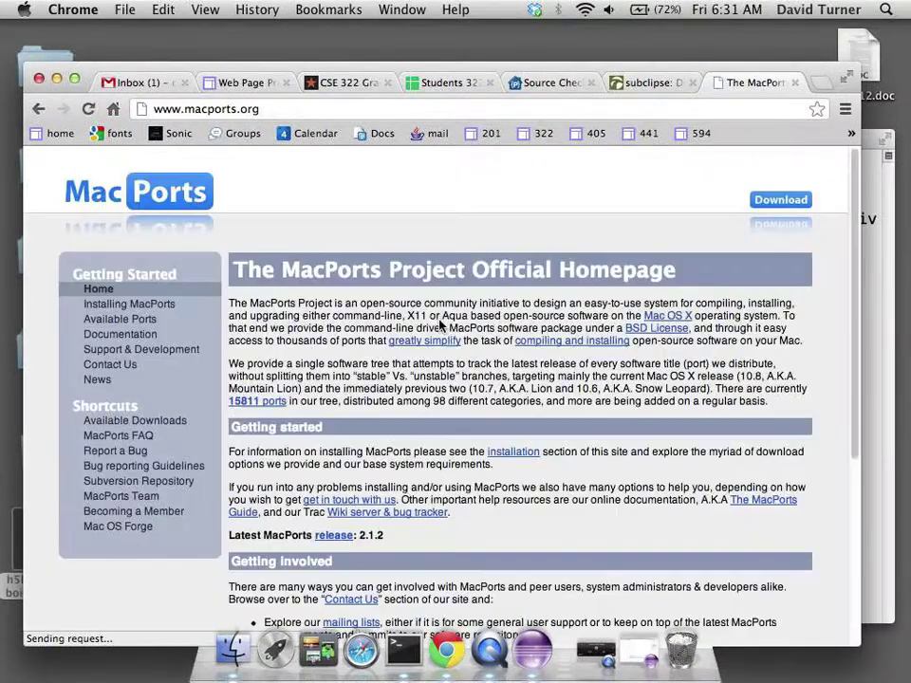
scroll(325, 388, "down", 2)
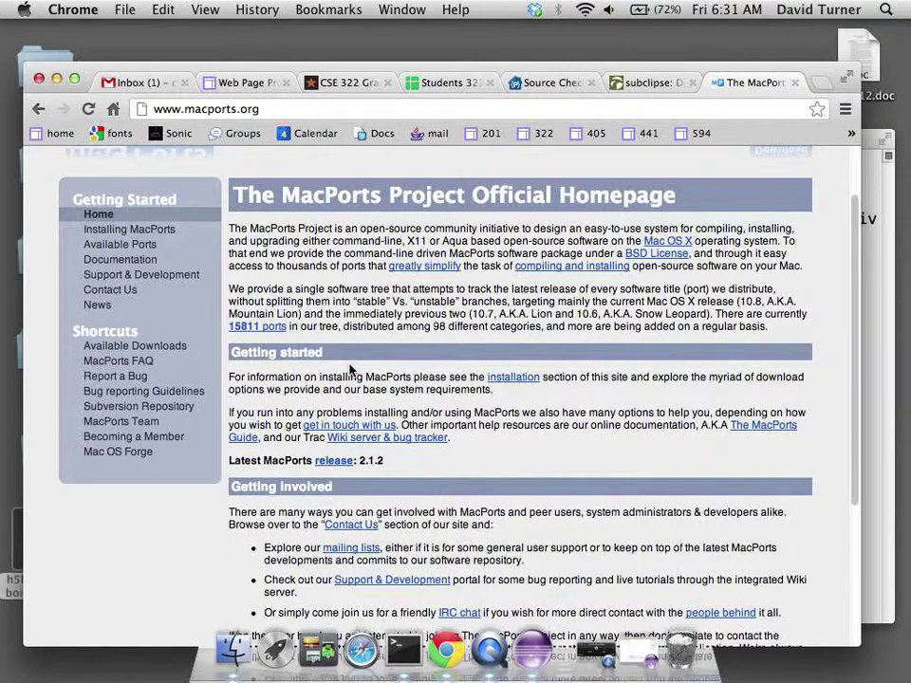
left_click(157, 231)
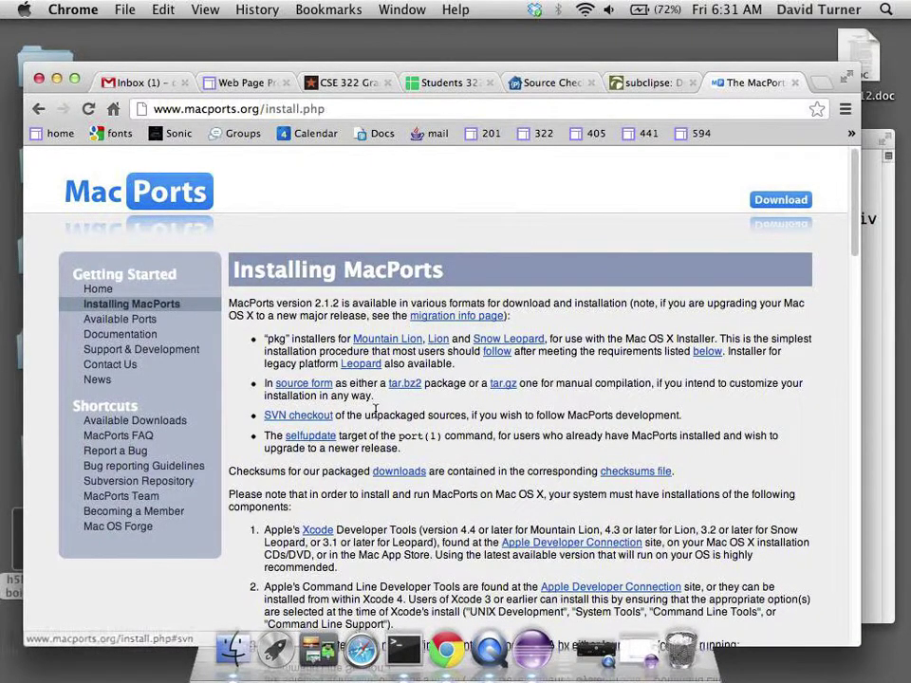
Examine the MacPorts installation options, especially the pkg installers offered for the different Mac OS X releases
left_click_drag(375, 414, 525, 415)
left_click(572, 303)
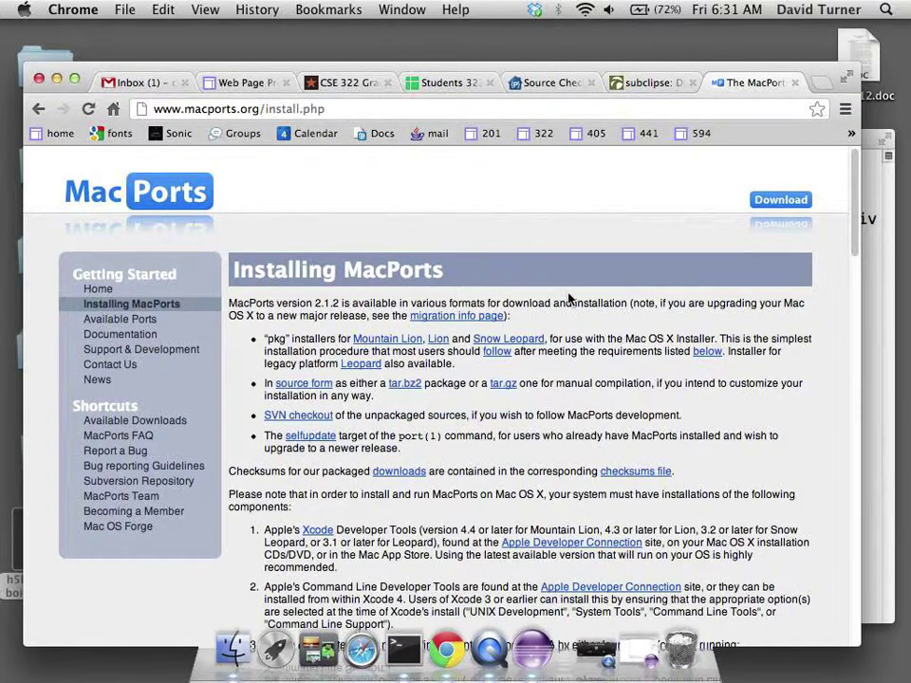
scroll(450, 410, "down", 2)
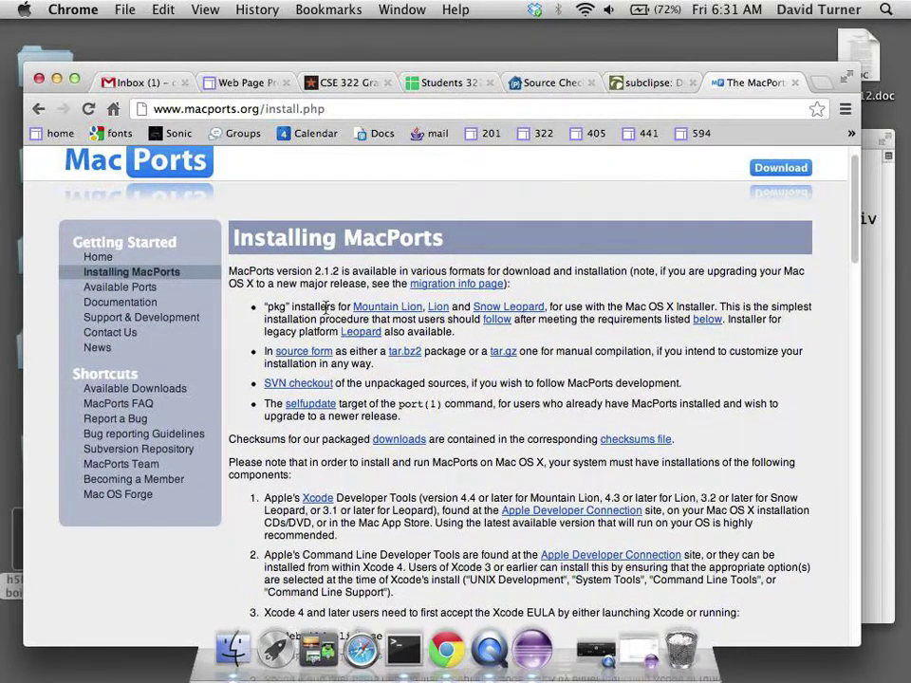
left_click_drag(596, 307, 669, 304)
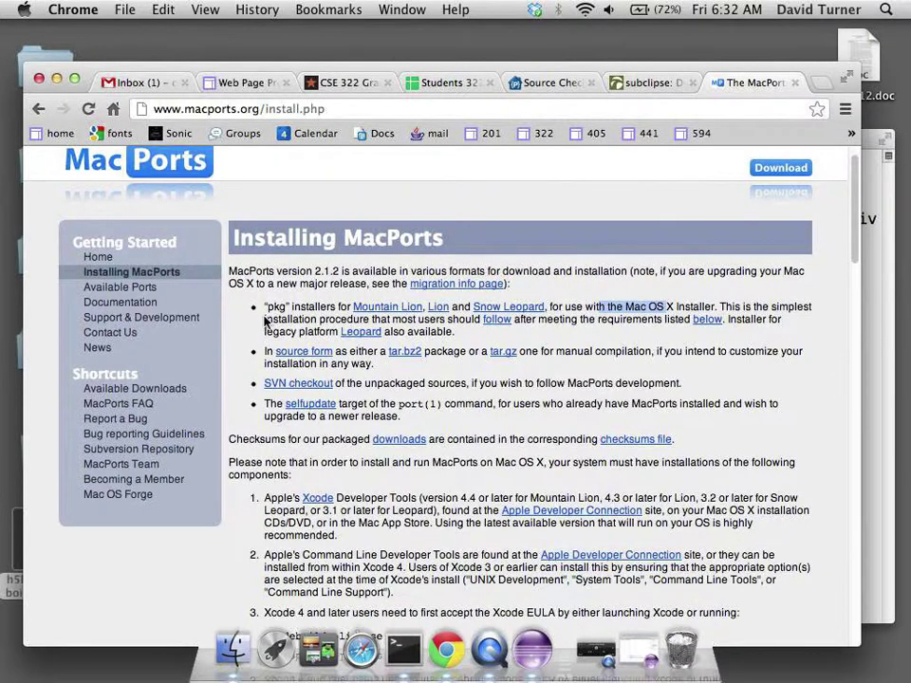
left_click_drag(266, 308, 288, 309)
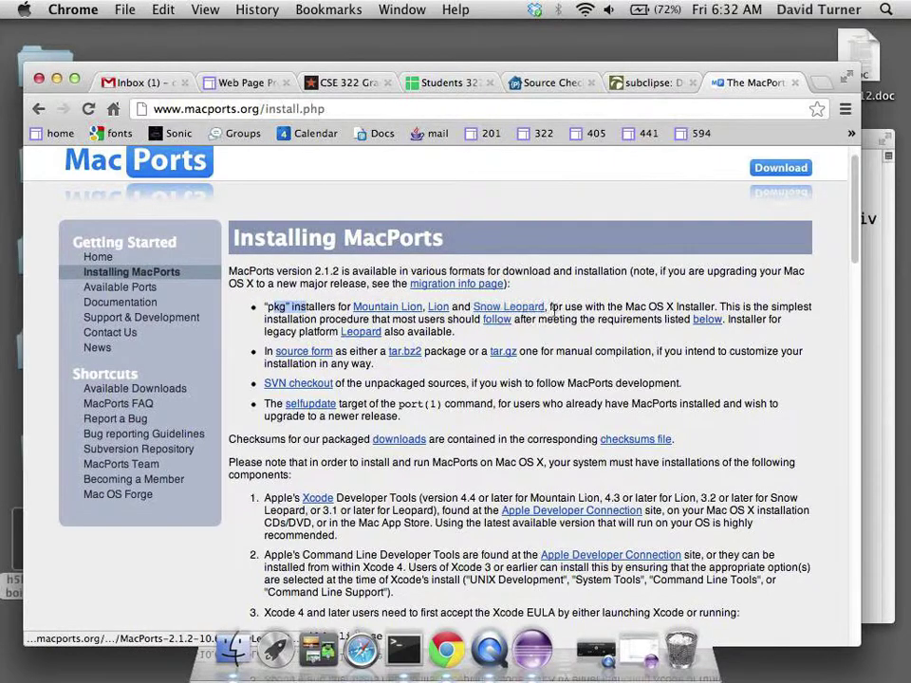
left_click_drag(583, 305, 666, 304)
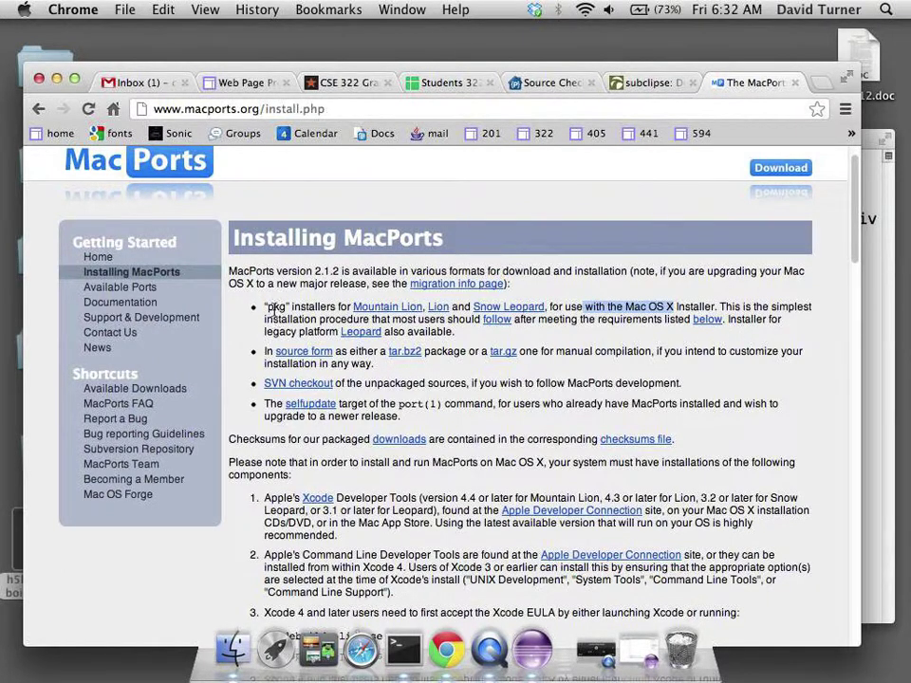
left_click_drag(265, 308, 290, 320)
left_click(300, 315)
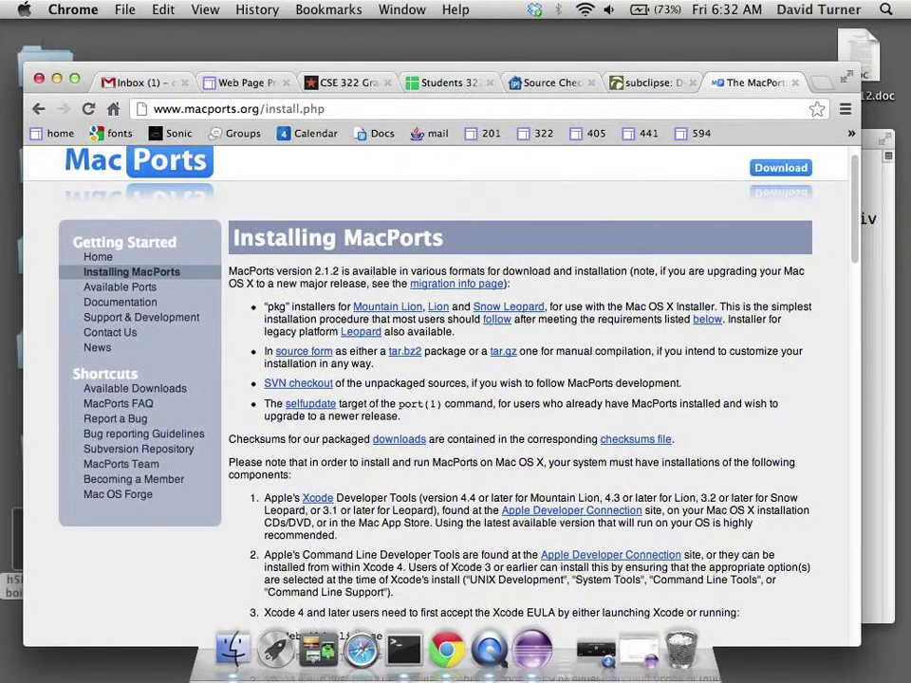
Check the Mac's OS X release name and version in About This Mac's detailed overview, then return to the MacPorts page
left_click(24, 10)
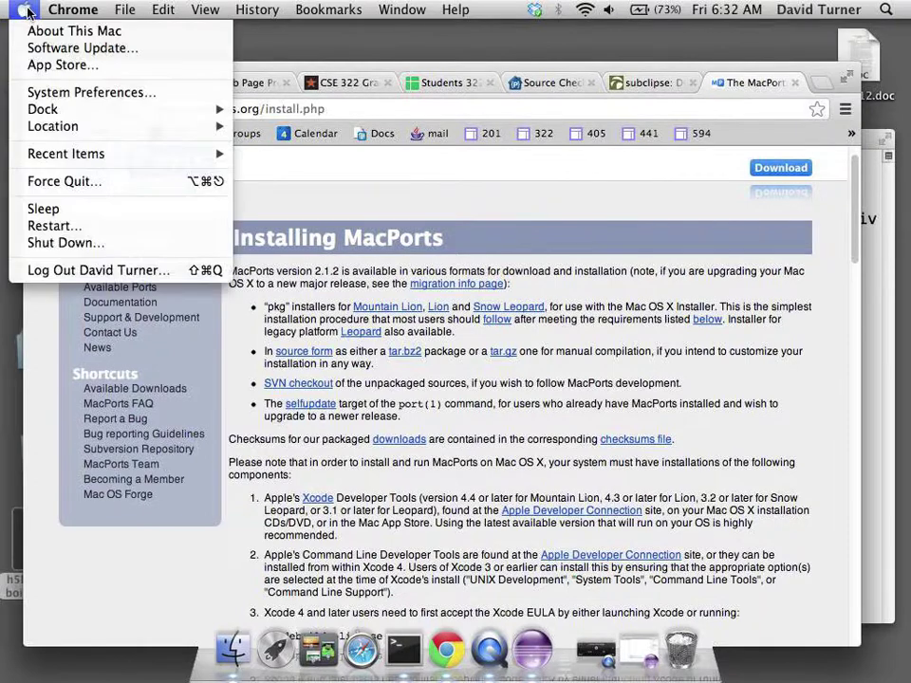
left_click(59, 34)
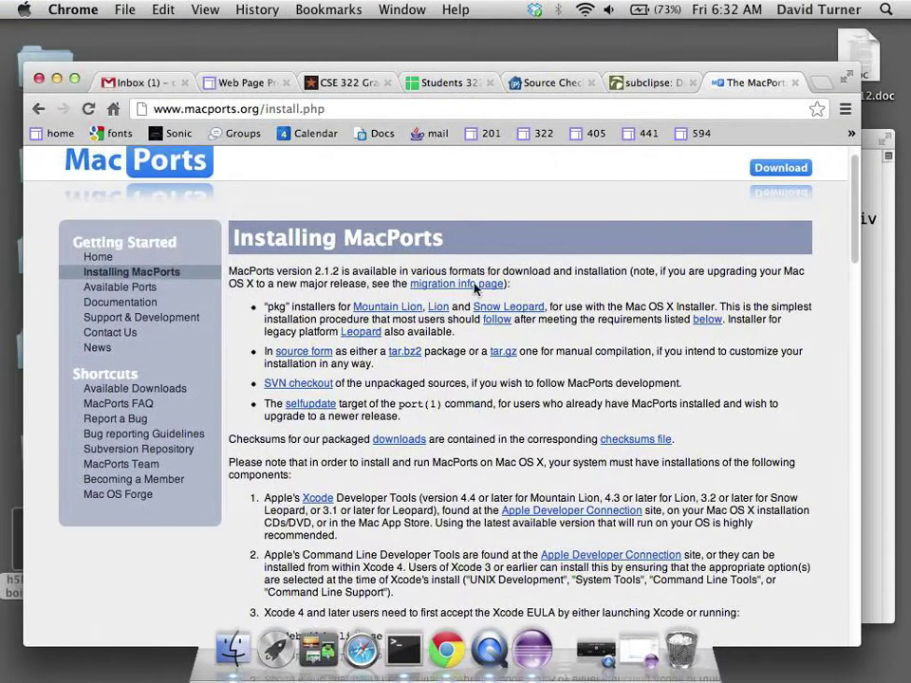
left_click_drag(444, 99, 712, 66)
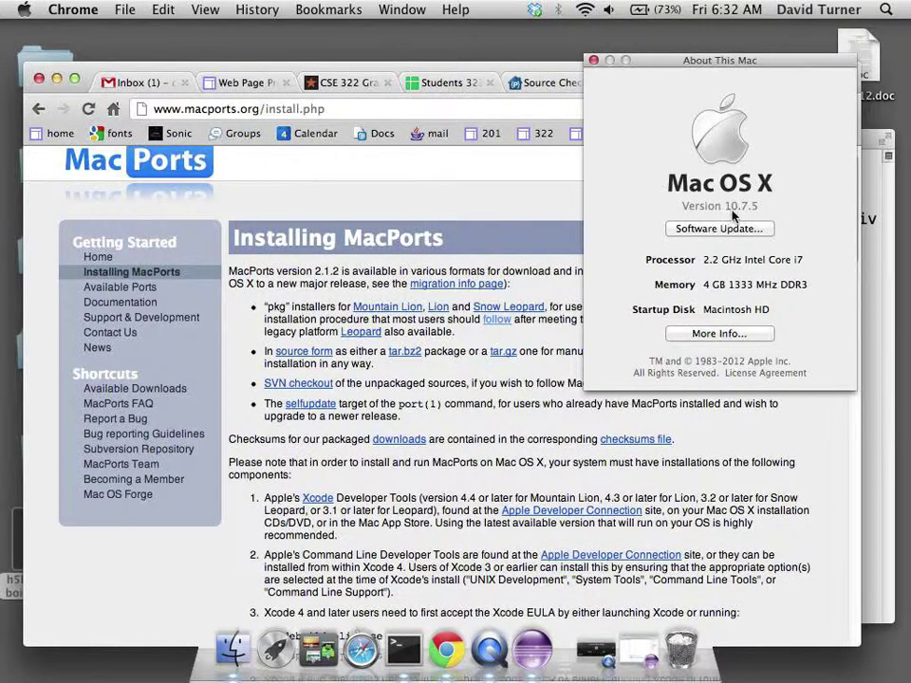
left_click(724, 335)
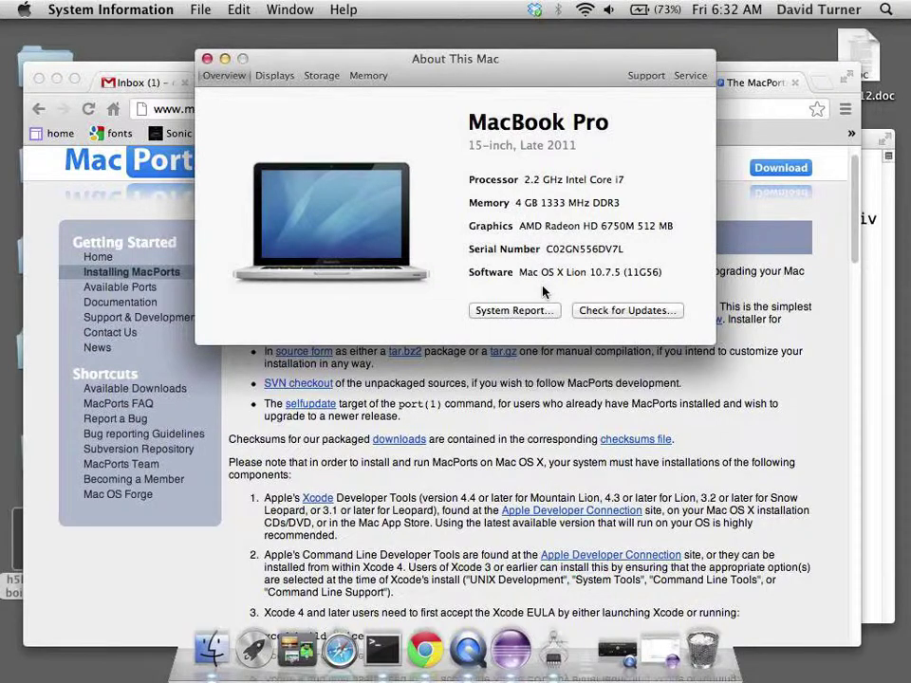
left_click_drag(556, 273, 602, 273)
left_click(188, 70)
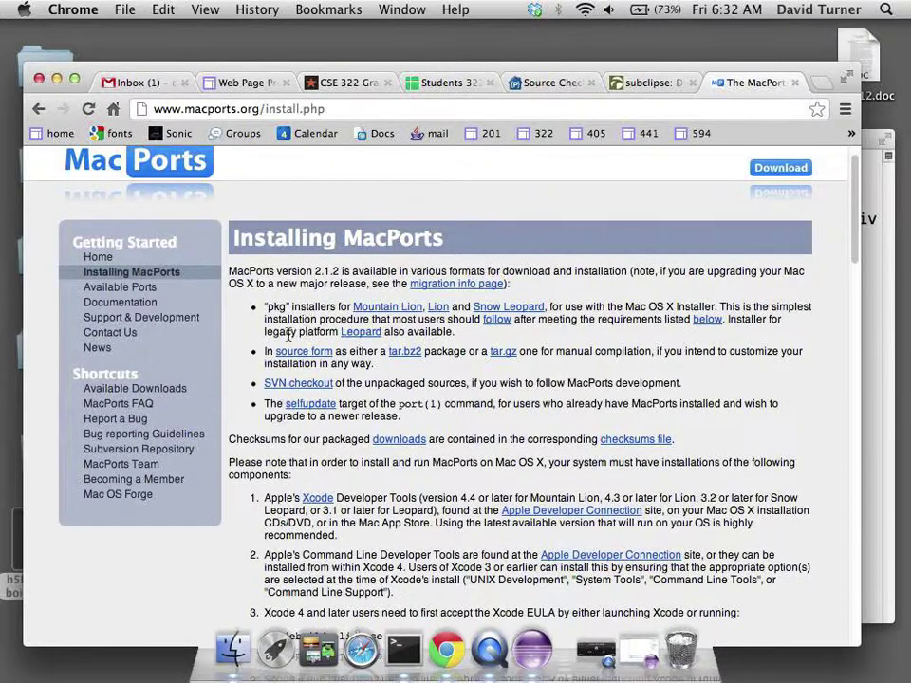
Download the MacPorts pkg installer for Lion, launch it, and accept its software license agreement
left_click(438, 309)
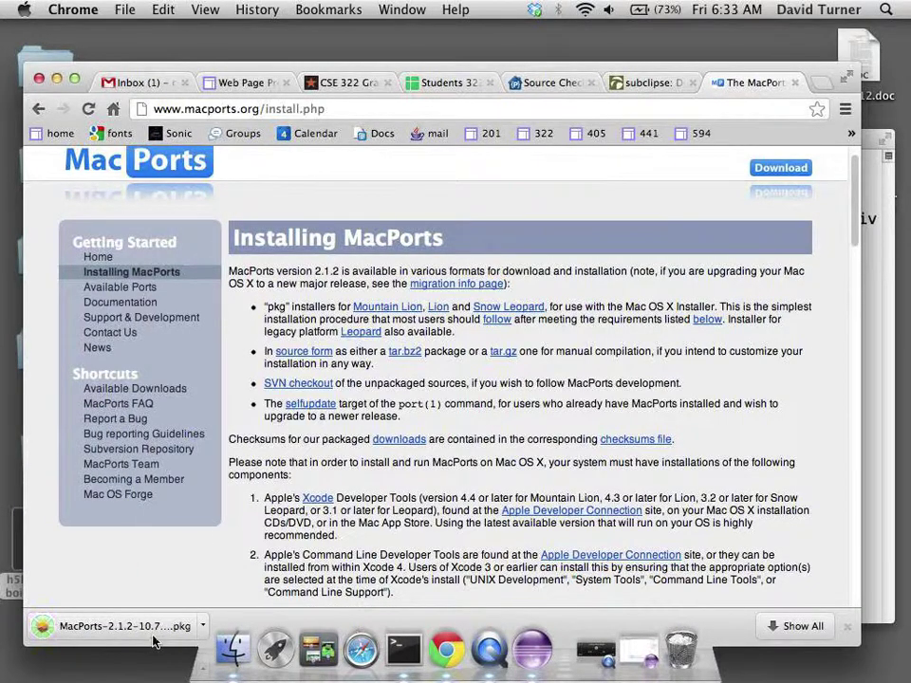
left_click(151, 630)
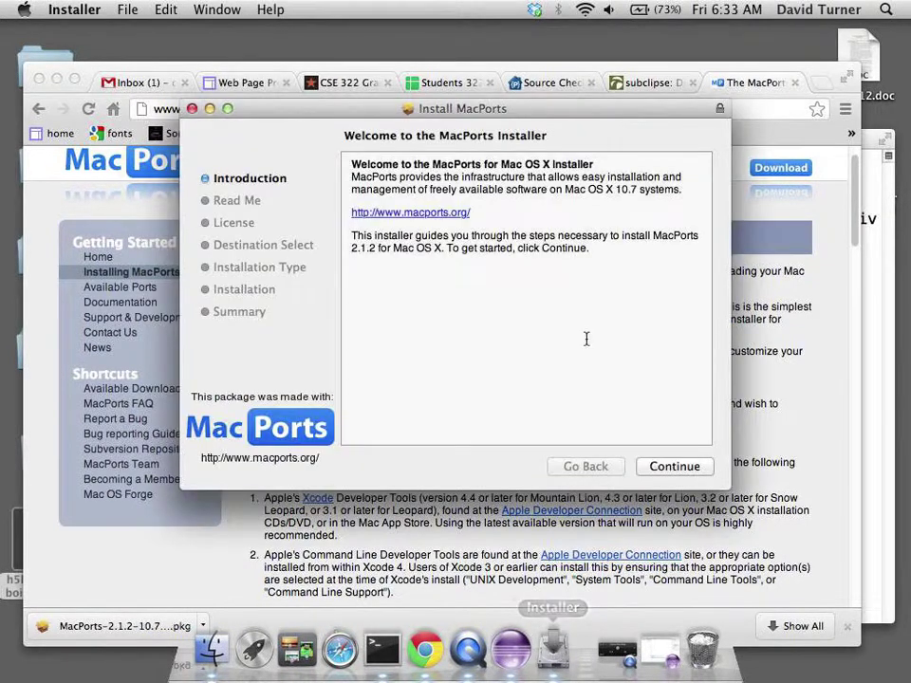
left_click(666, 468)
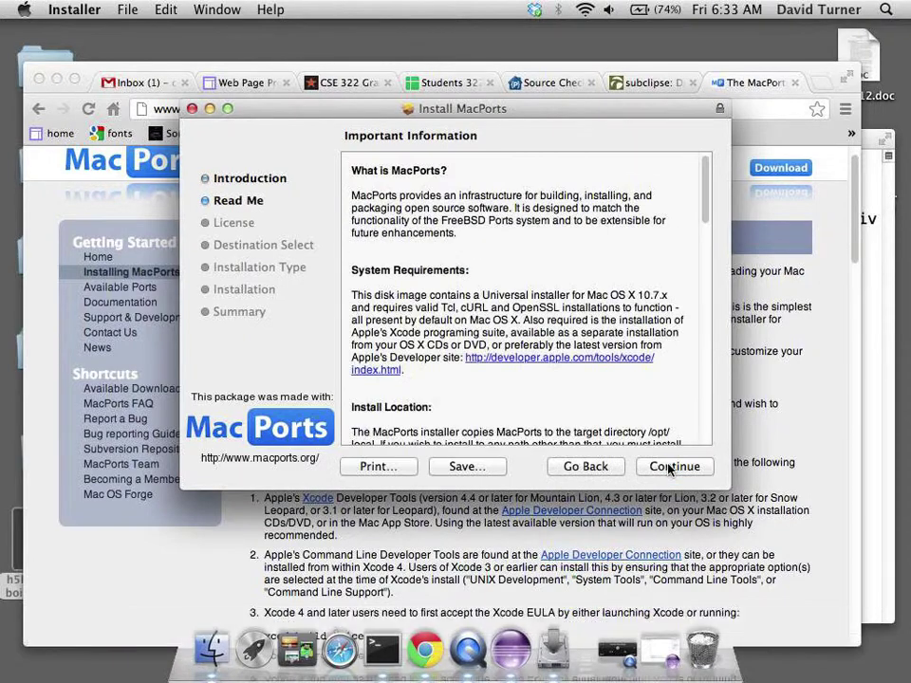
left_click(670, 468)
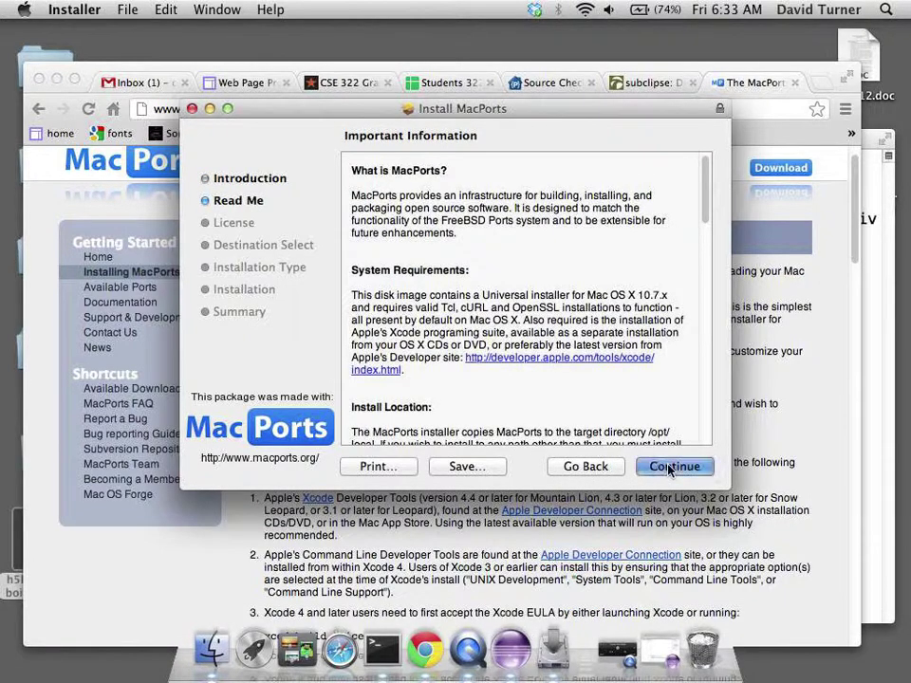
left_click(670, 467)
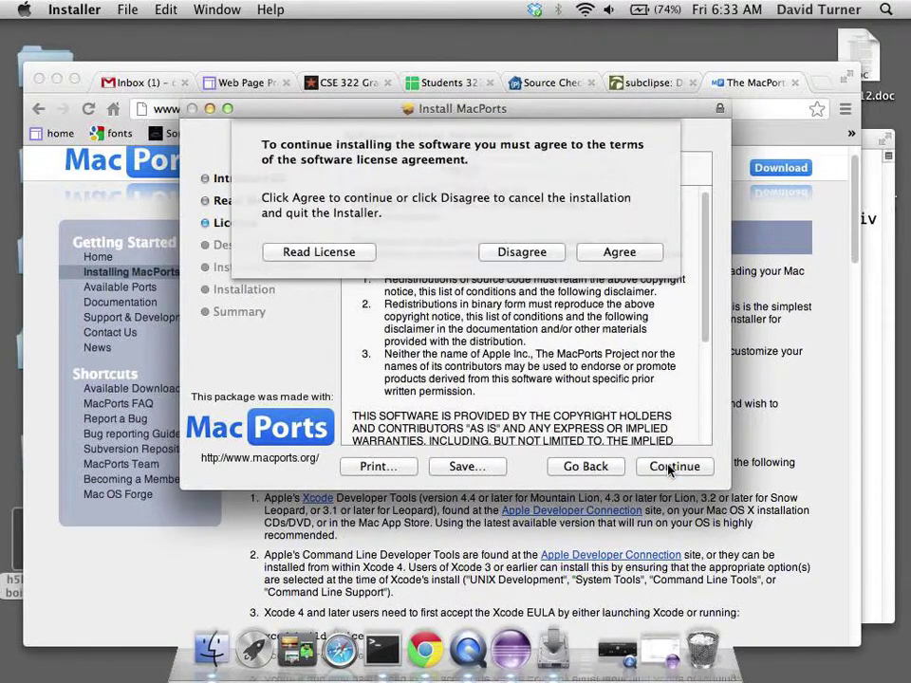
left_click(617, 251)
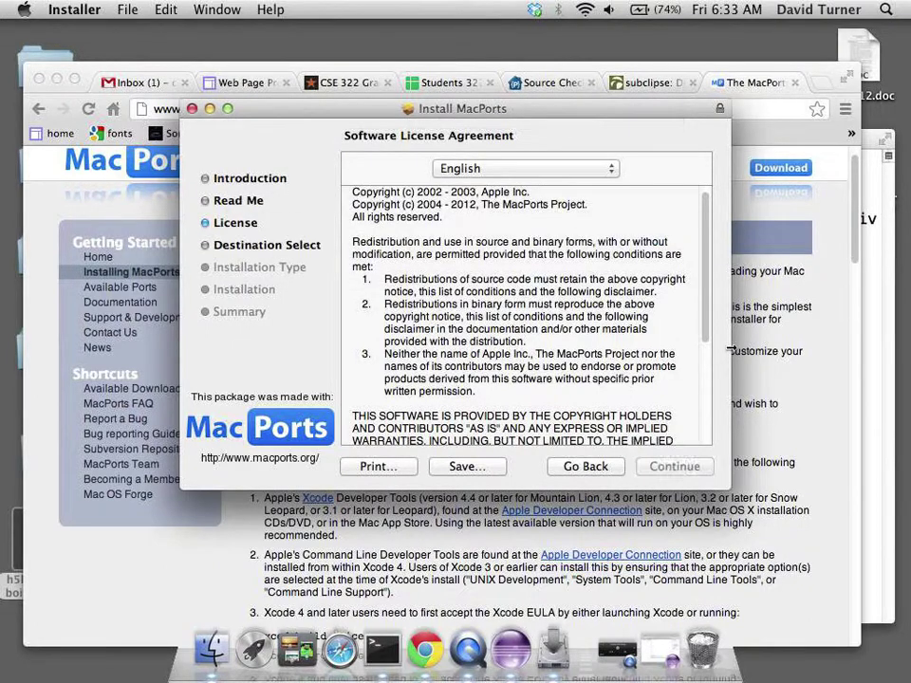
Start the MacPorts installation and authorize it by entering the account password
left_click(696, 472)
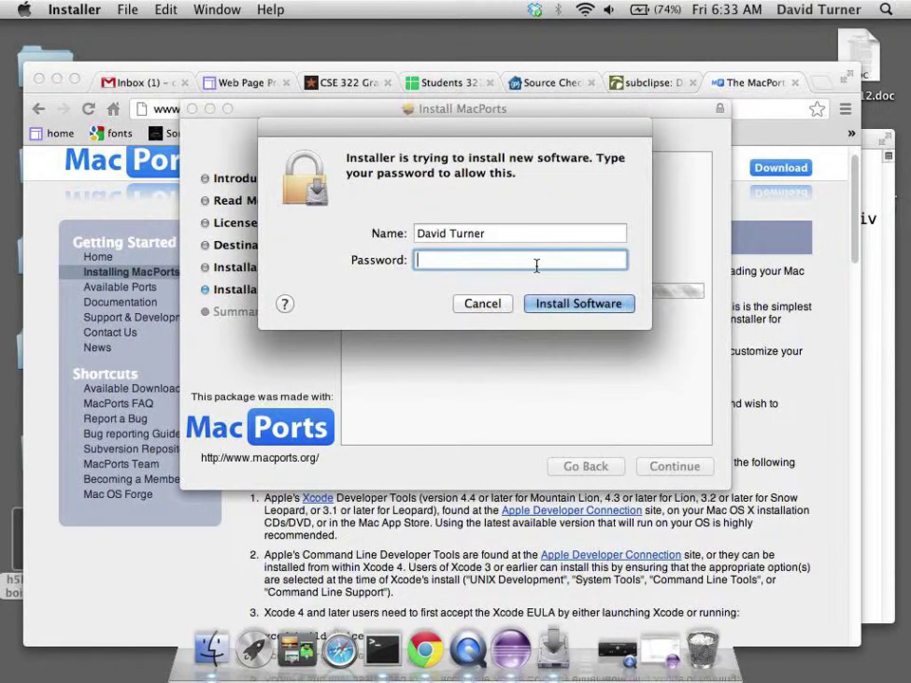
type("••")
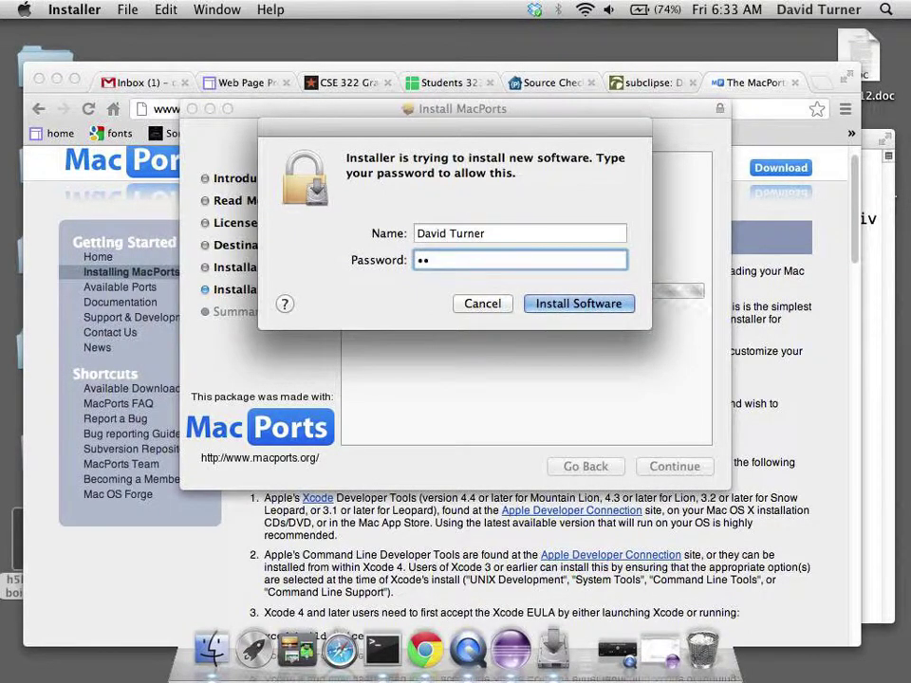
type("••••••••")
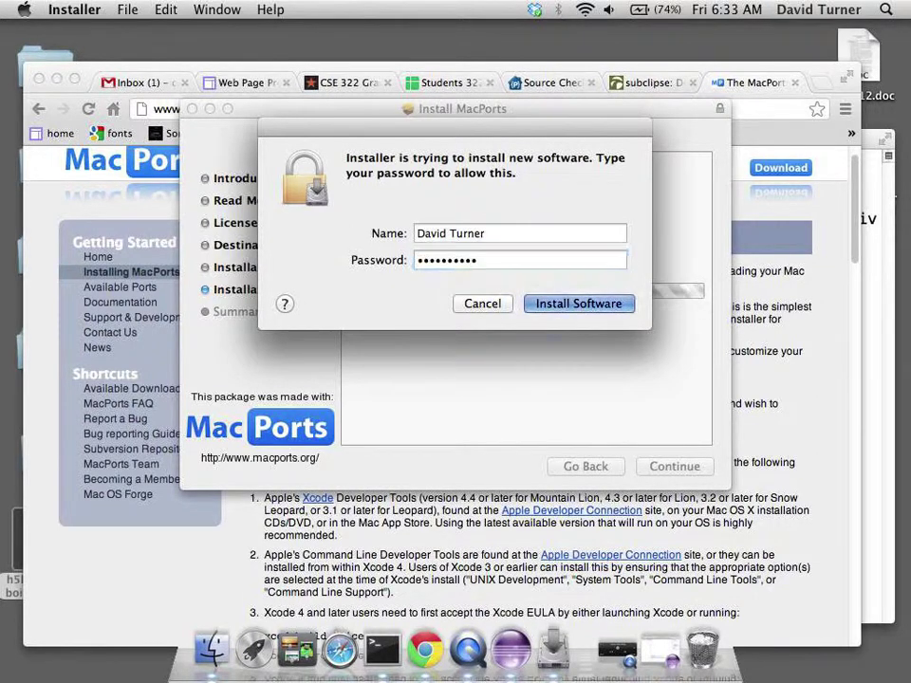
key("Return")
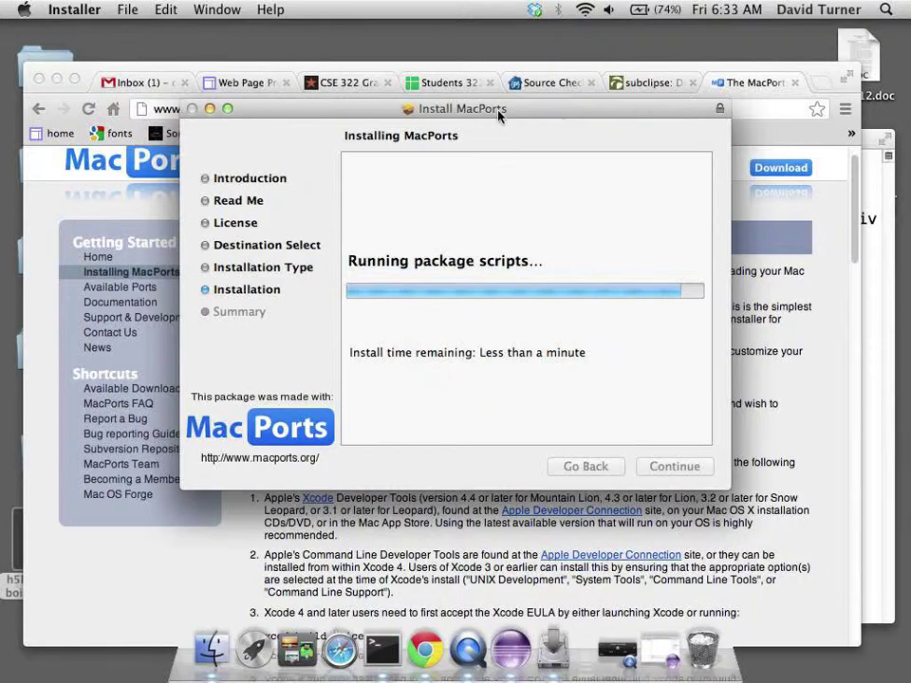
Move the installer window aside, bring Chrome forward, and review the MacPorts homepage while the installation runs
left_click_drag(500, 116, 605, 177)
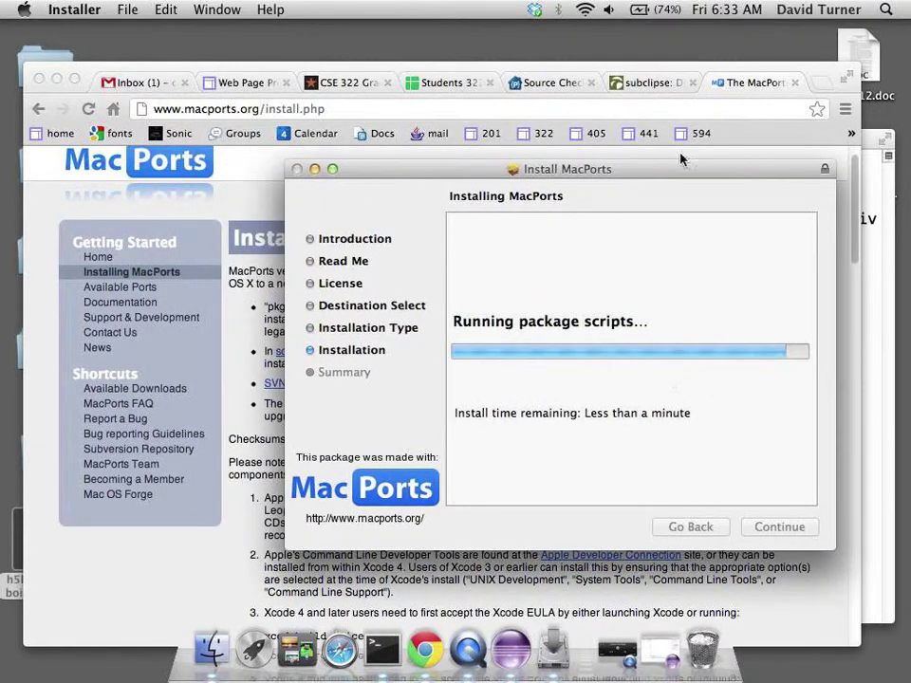
left_click_drag(680, 159, 737, 221)
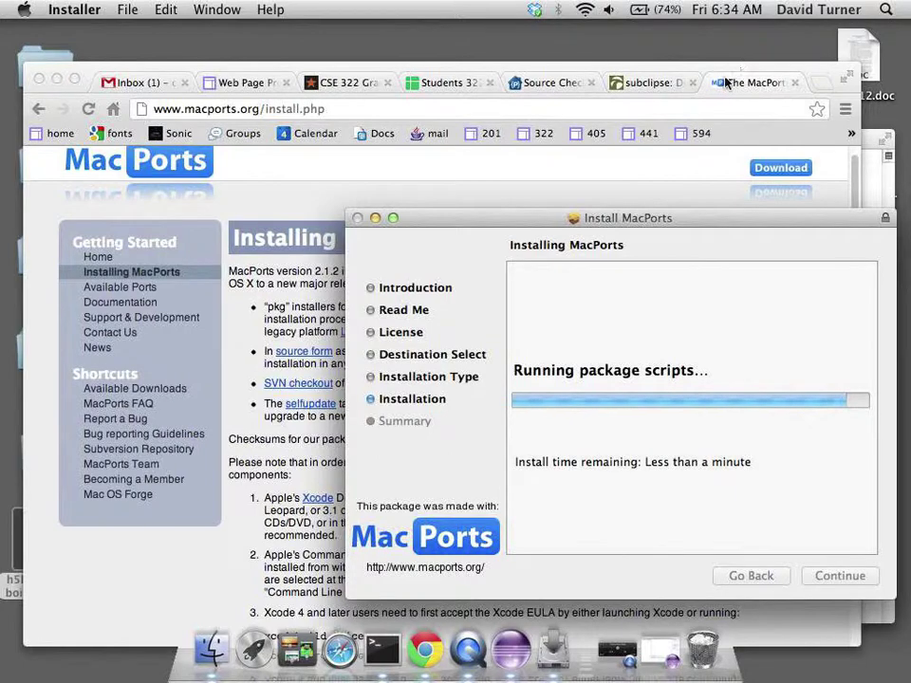
mouse_move(432, 226)
left_mouse_down()
mouse_move(435, 389)
mouse_move(451, 446)
mouse_move(418, 389)
mouse_move(413, 405)
mouse_move(368, 43)
mouse_move(426, 214)
left_mouse_up()
left_click_drag(605, 72, 582, 45)
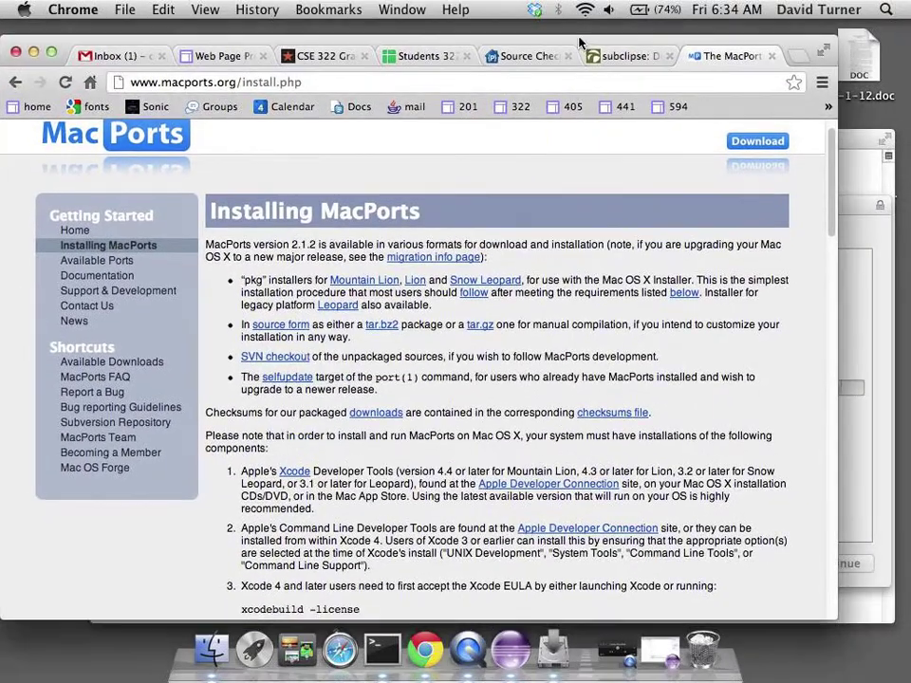
left_click(75, 230)
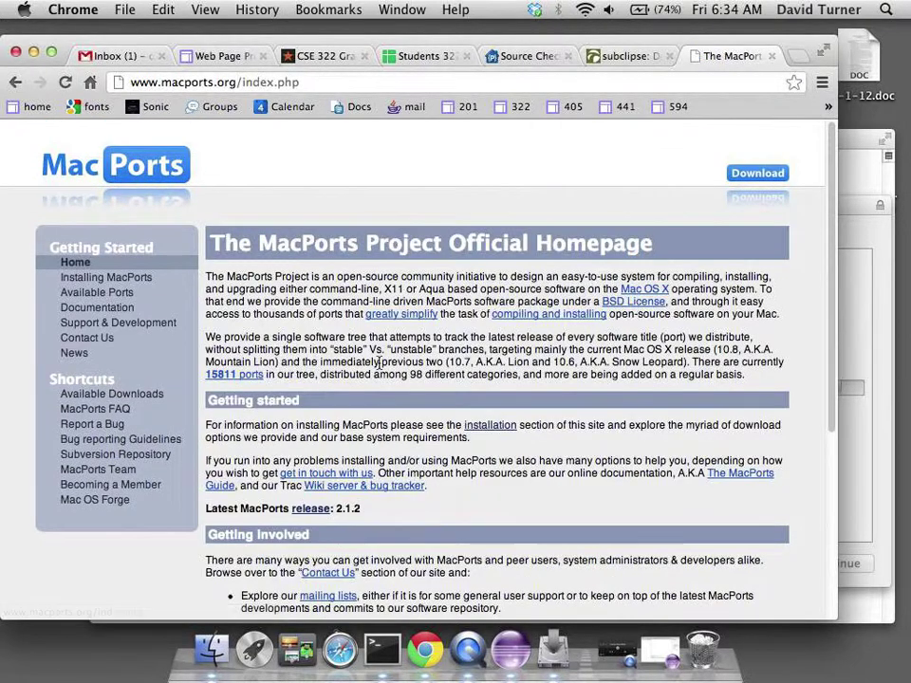
scroll(337, 285, "down", 1)
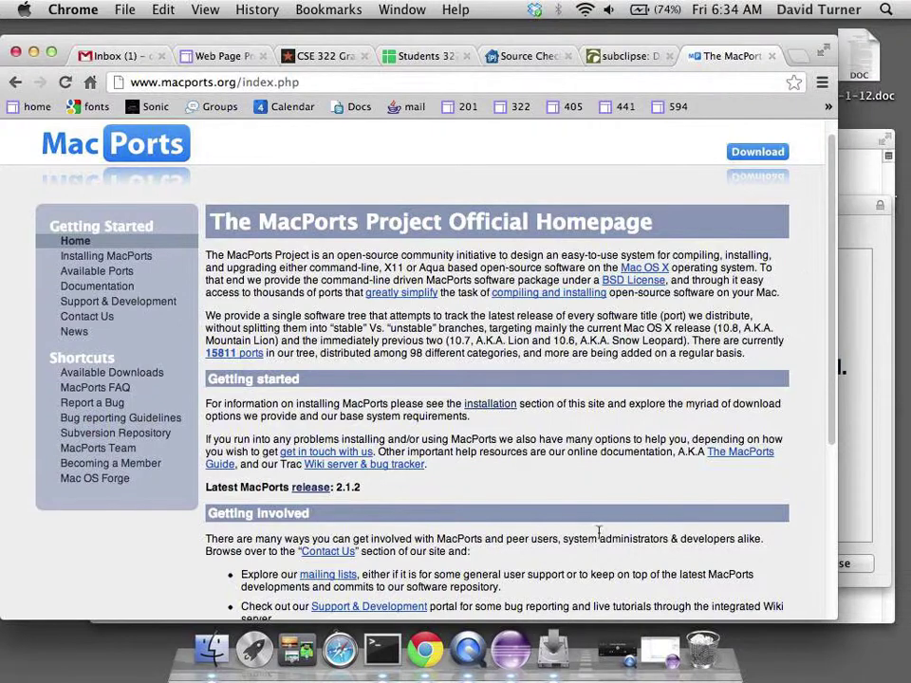
Bring the MacPorts installer to the front and close it
left_click(561, 661)
left_click(811, 565)
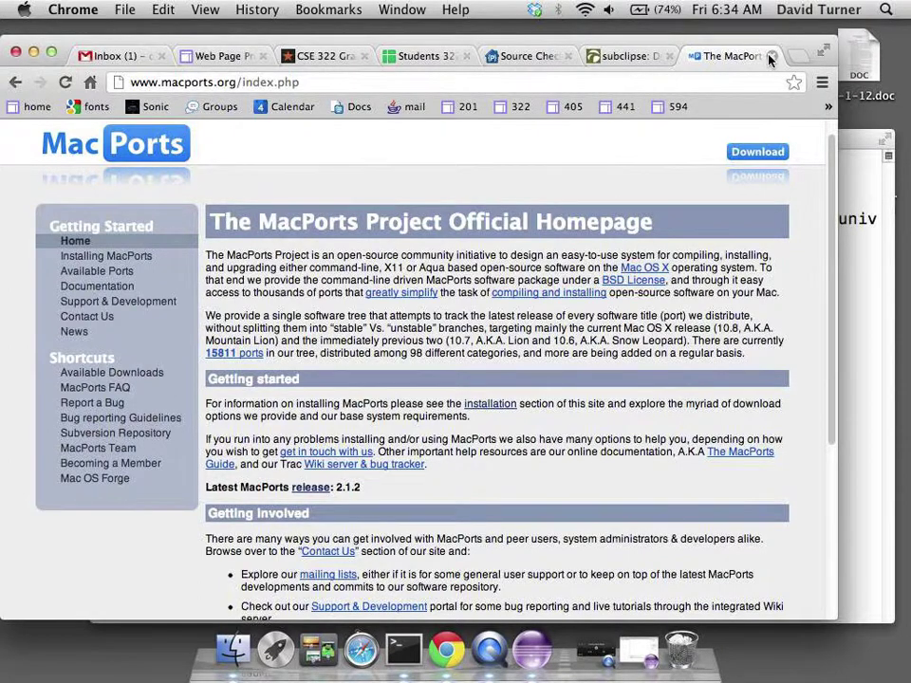
Go back from the MacPorts pages to the OS X section of the Subclipse JavaHL wiki page
left_click(638, 56)
left_click(704, 59)
left_click(15, 83)
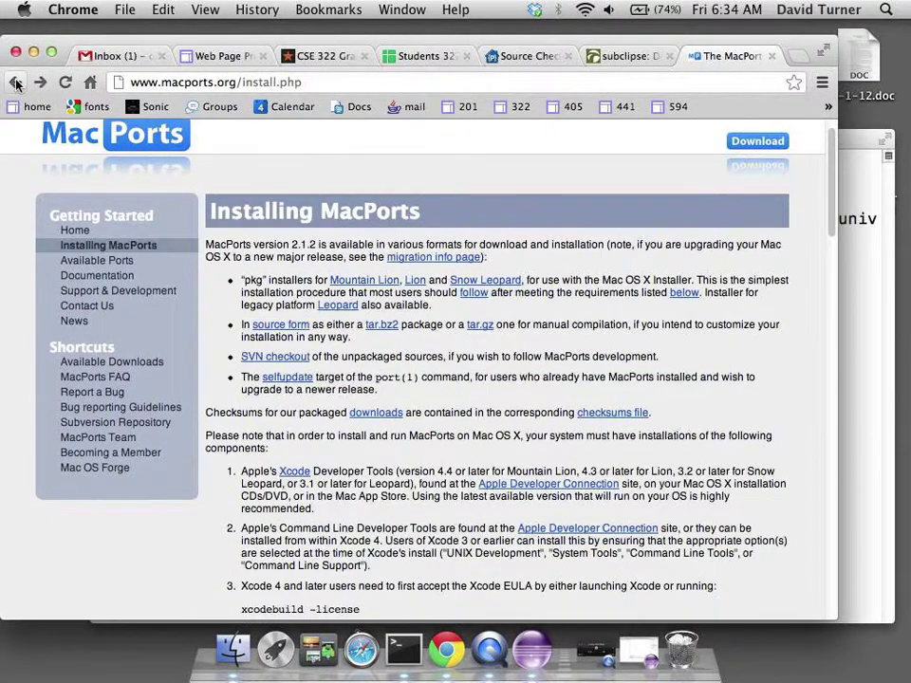
left_click(15, 82)
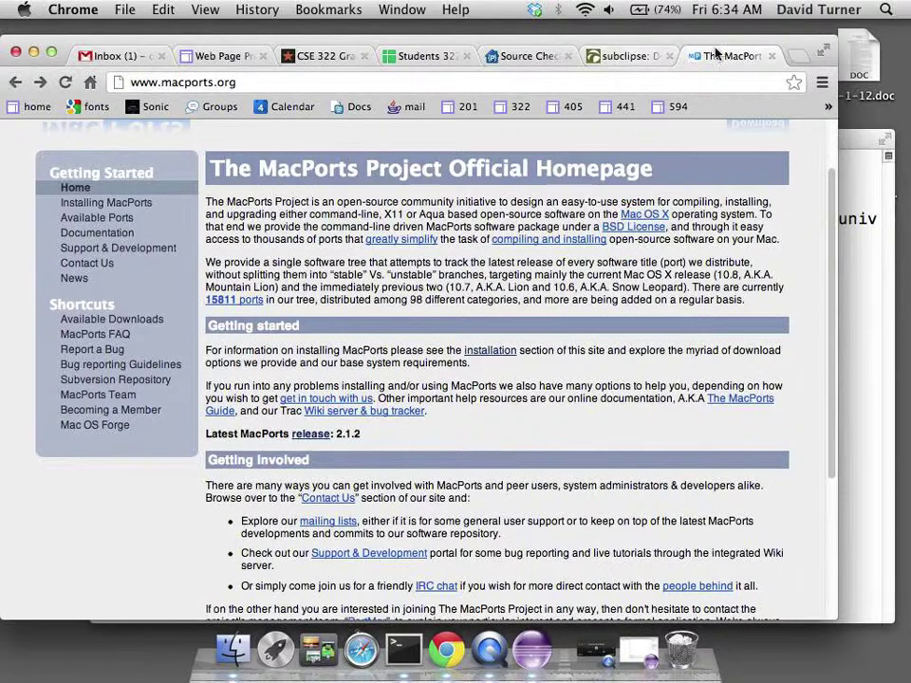
left_click(614, 61)
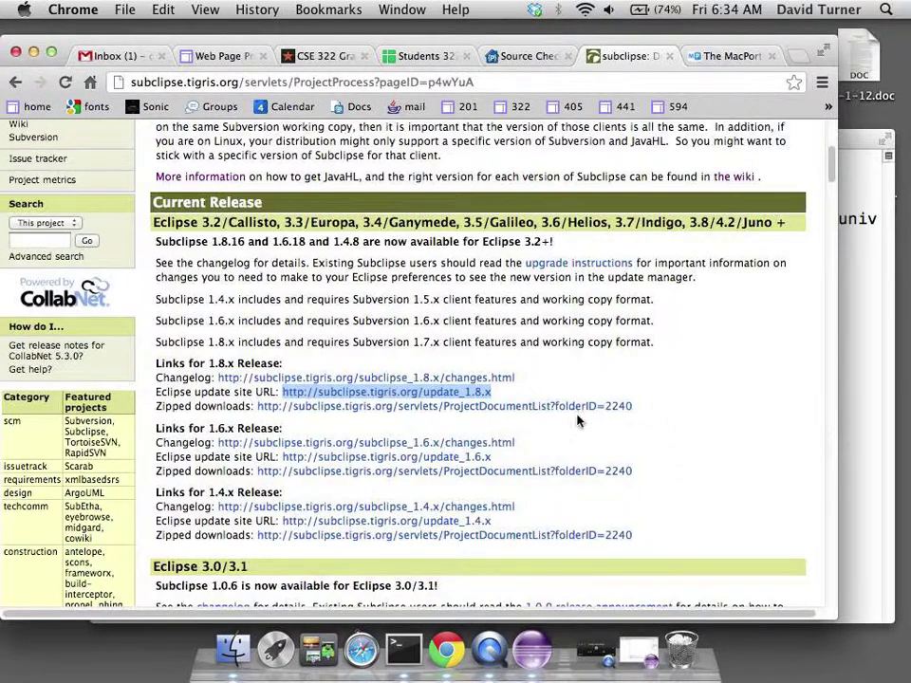
left_click(744, 61)
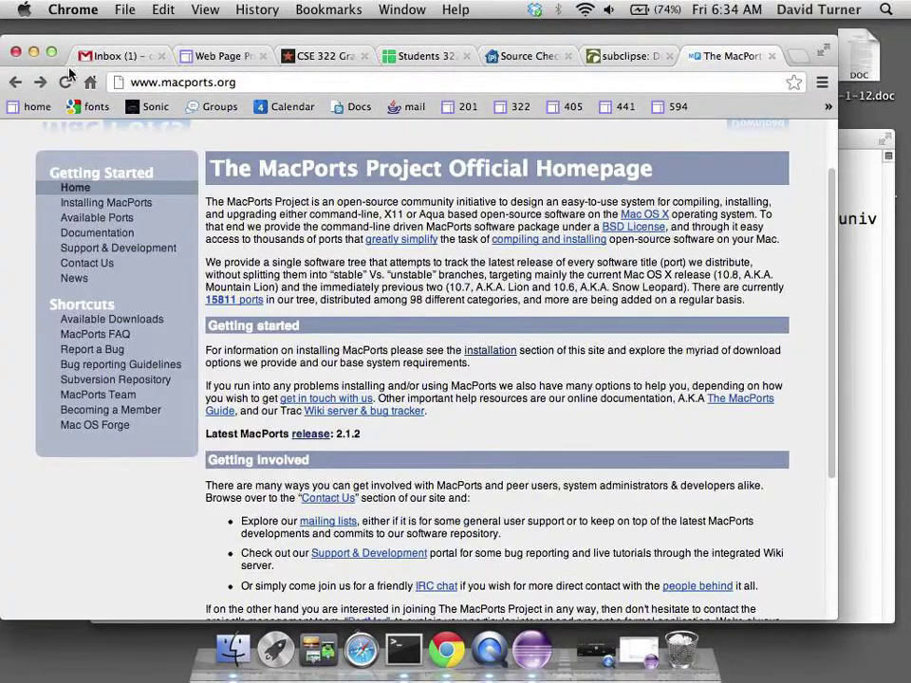
left_click(15, 83)
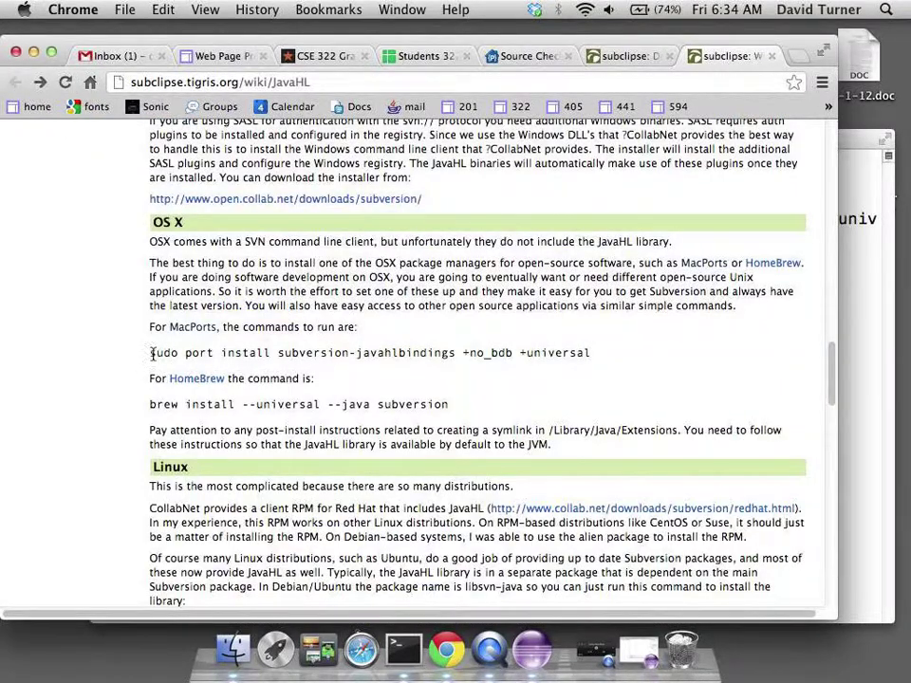
Copy the MacPorts command "sudo port install subversion-javahlbindings +no_bdb +universal" from the wiki page
left_click_drag(147, 353, 412, 352)
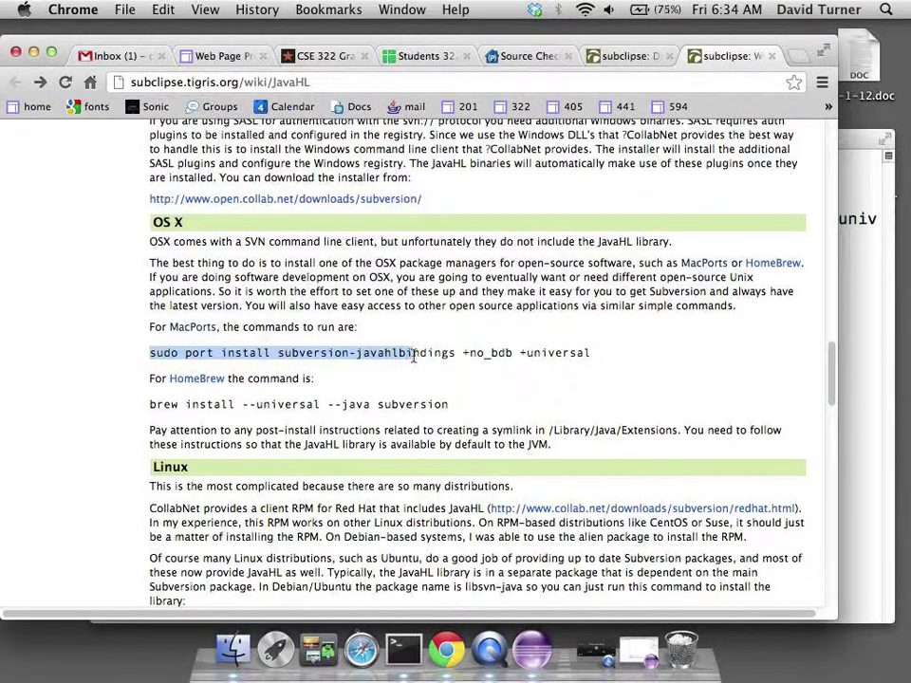
double_click(199, 353)
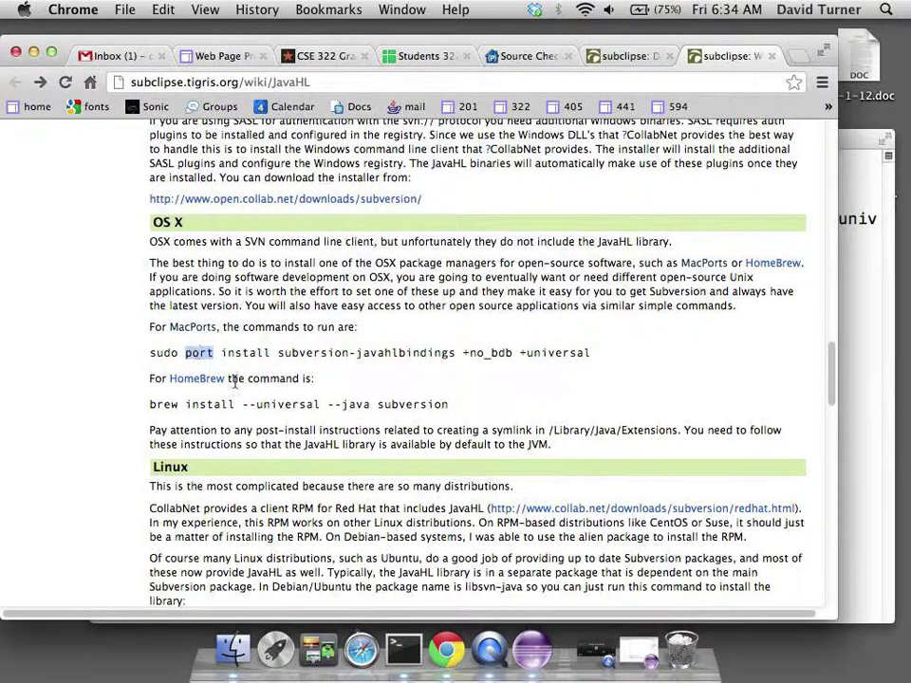
left_click_drag(149, 353, 168, 357)
left_click(149, 353)
left_click_drag(149, 353, 273, 353)
left_click(413, 351)
triple_click(588, 351)
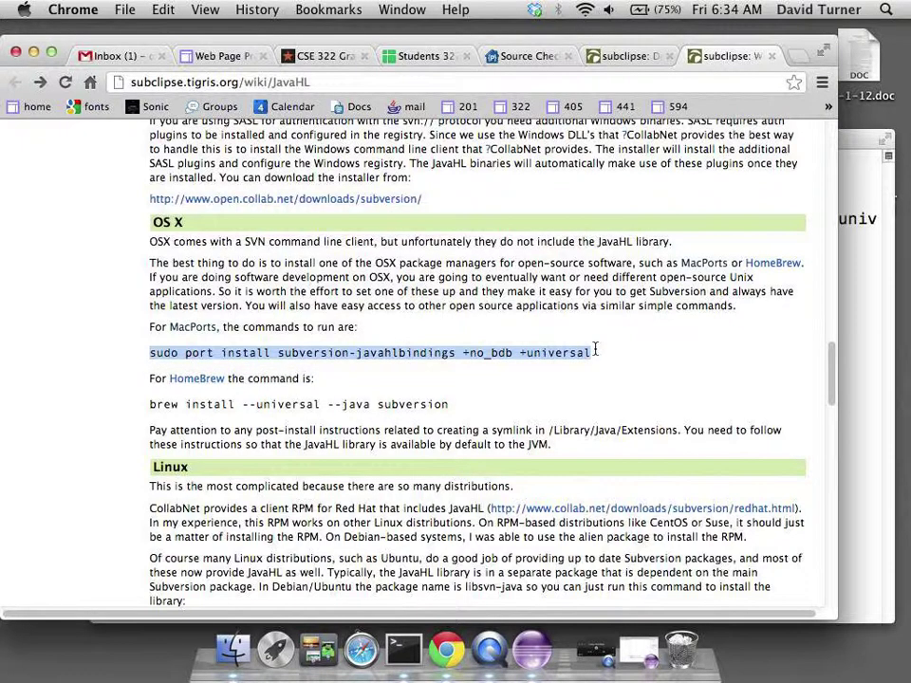
right_click(557, 362)
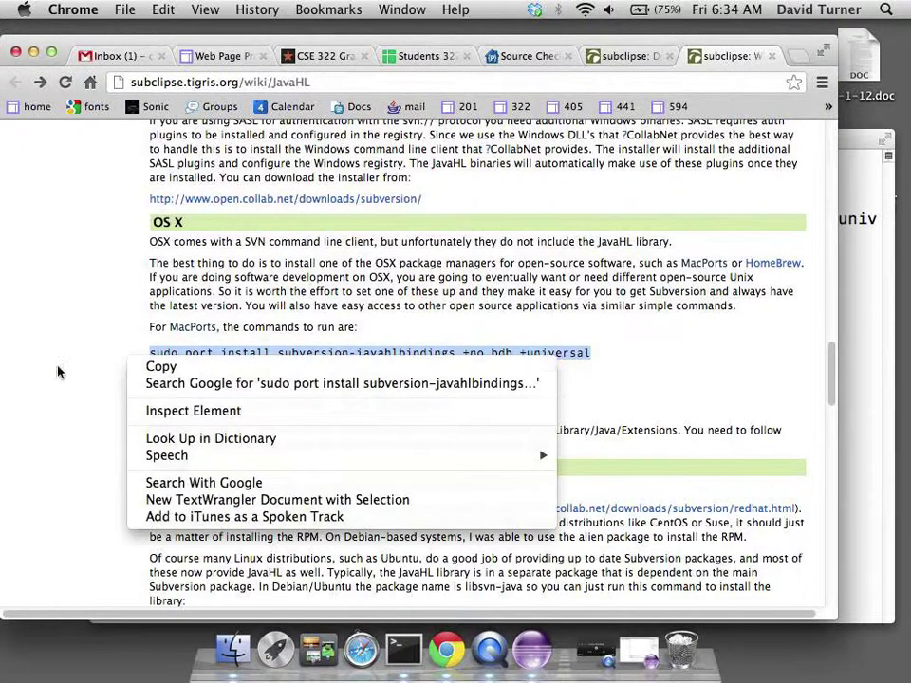
left_click(224, 367)
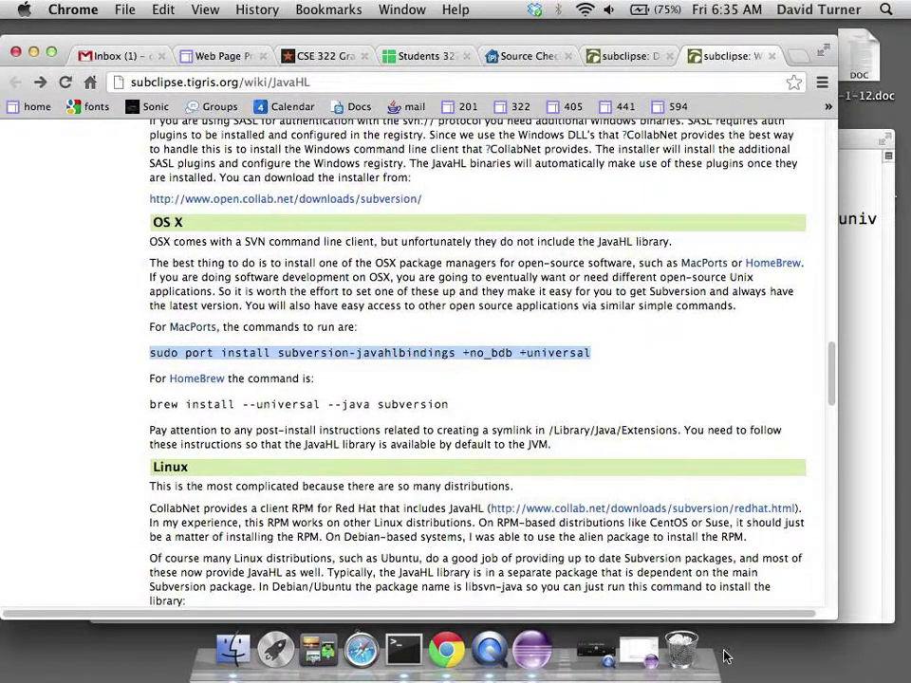
Switch to Terminal and try to run the copied "sudo port install subversion-javahlbindings +no_bdb +universal" command in the existing session
left_click(405, 648)
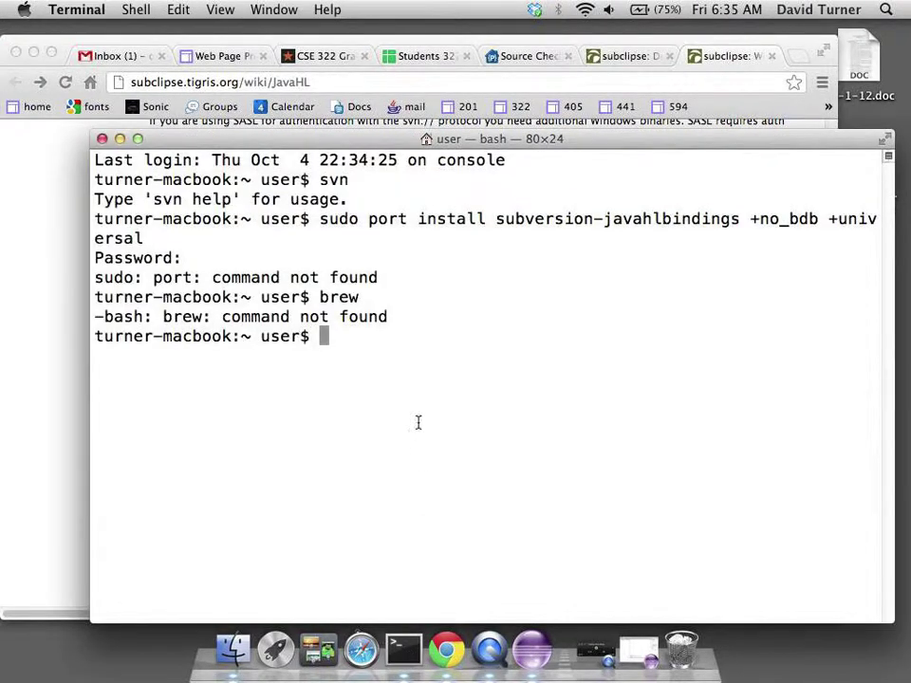
right_click(438, 394)
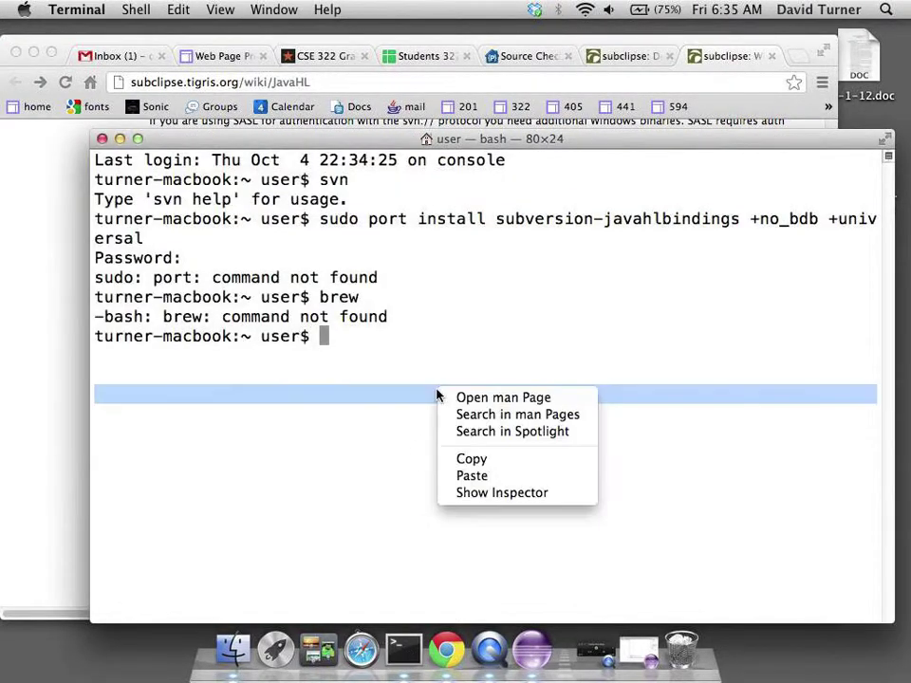
left_click(500, 477)
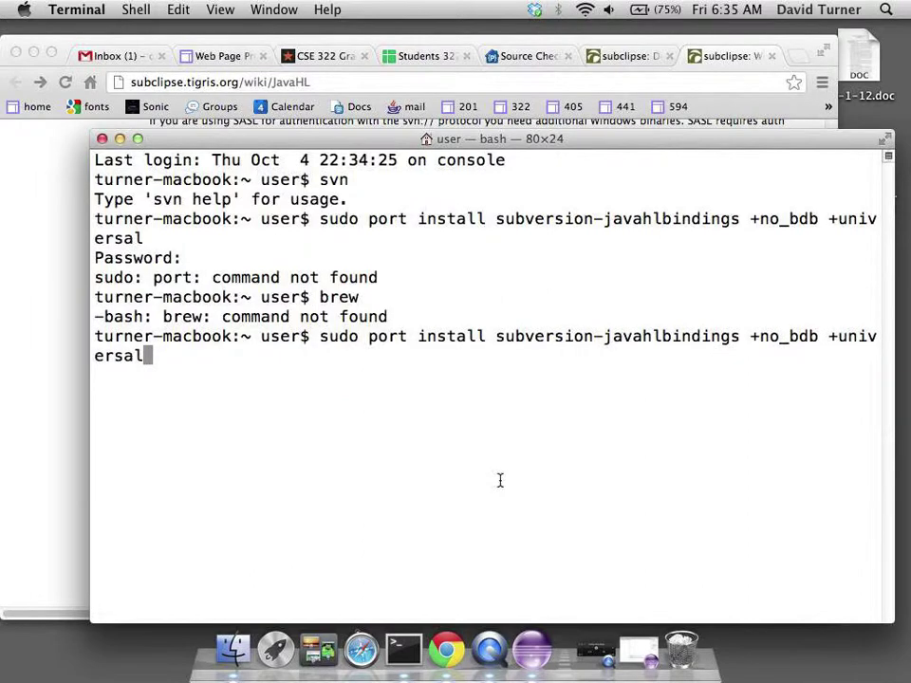
key("Return")
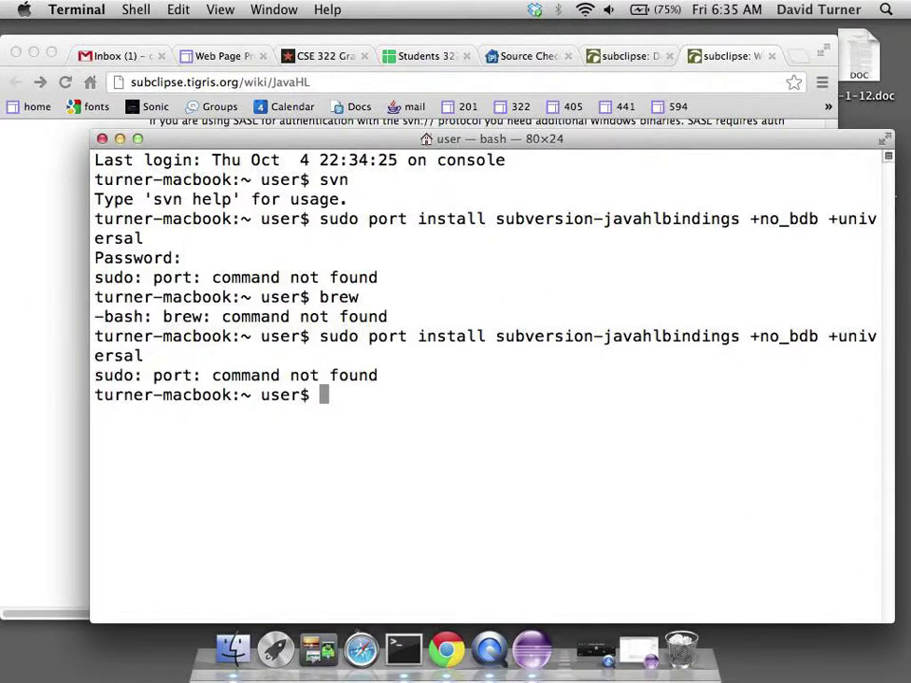
Exit the shell session, close its window, and quit Terminal
type("exit")
key("Return")
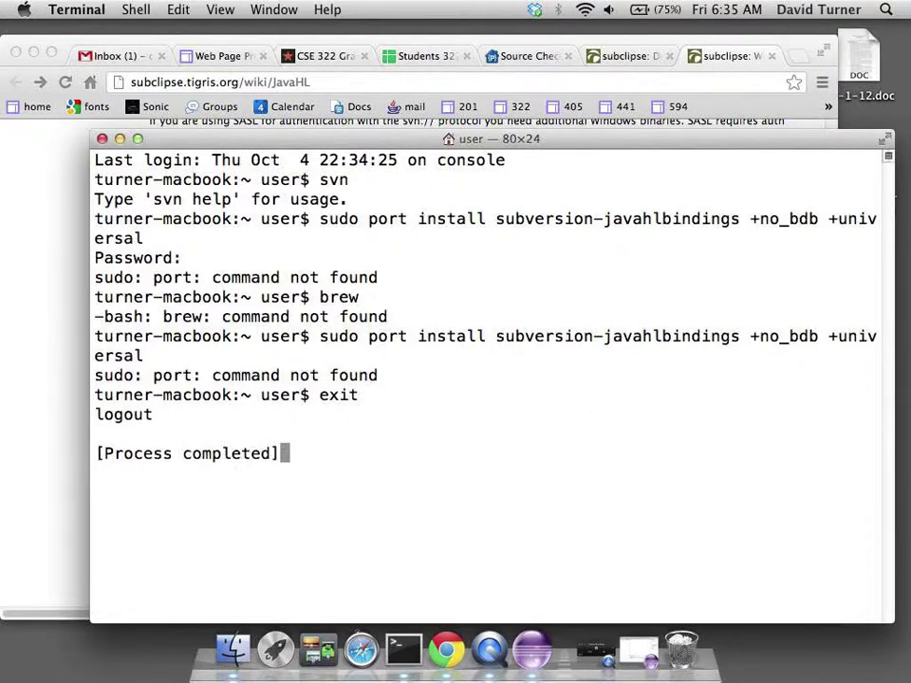
left_click(103, 139)
left_click(74, 11)
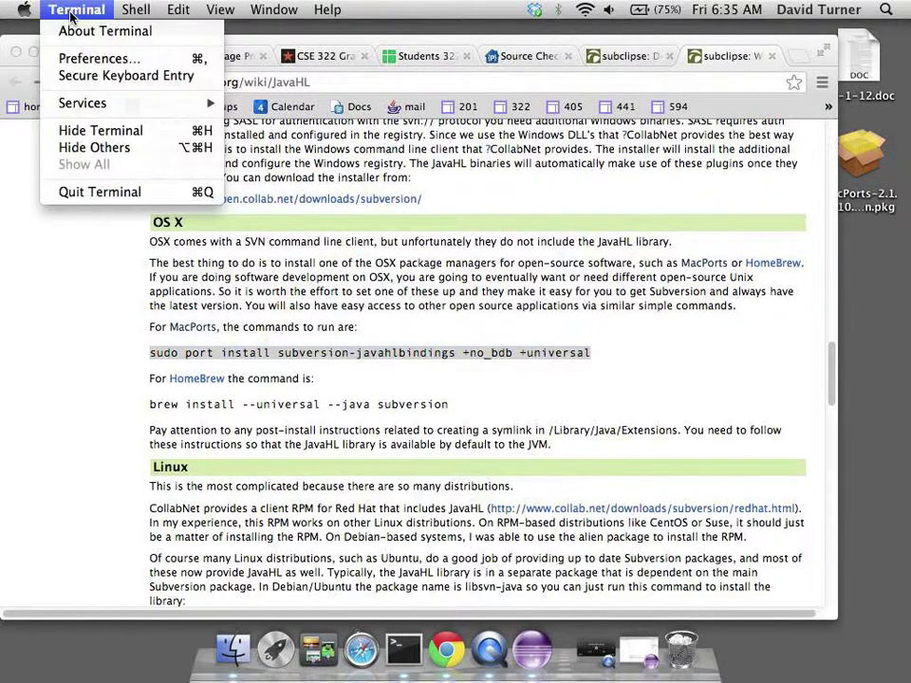
left_click(107, 193)
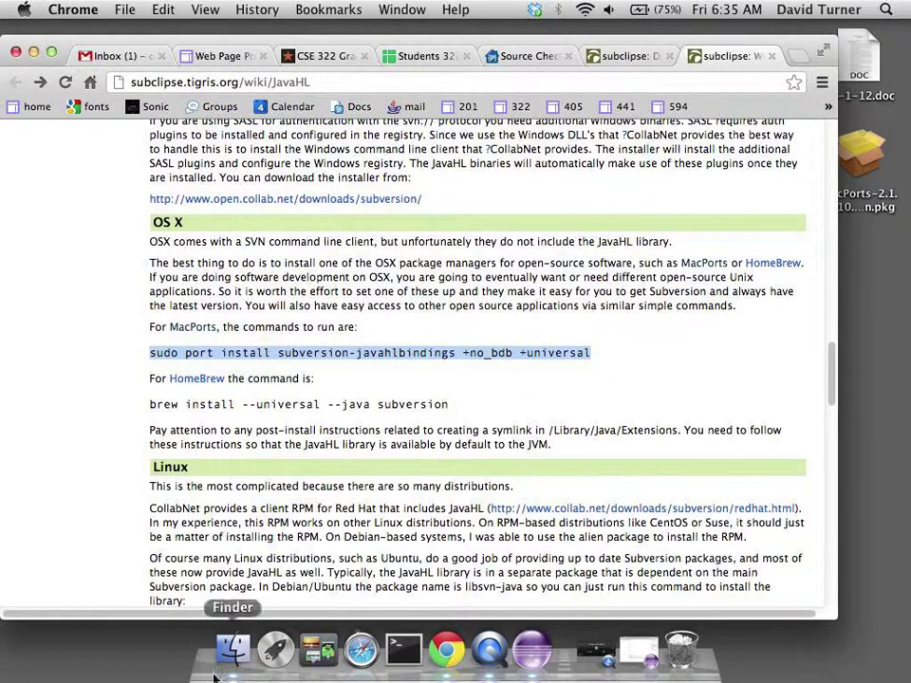
Relaunch Terminal and run "sudo port install subversion-javahlbindings +no_bdb +universal" in the new session
left_click(391, 663)
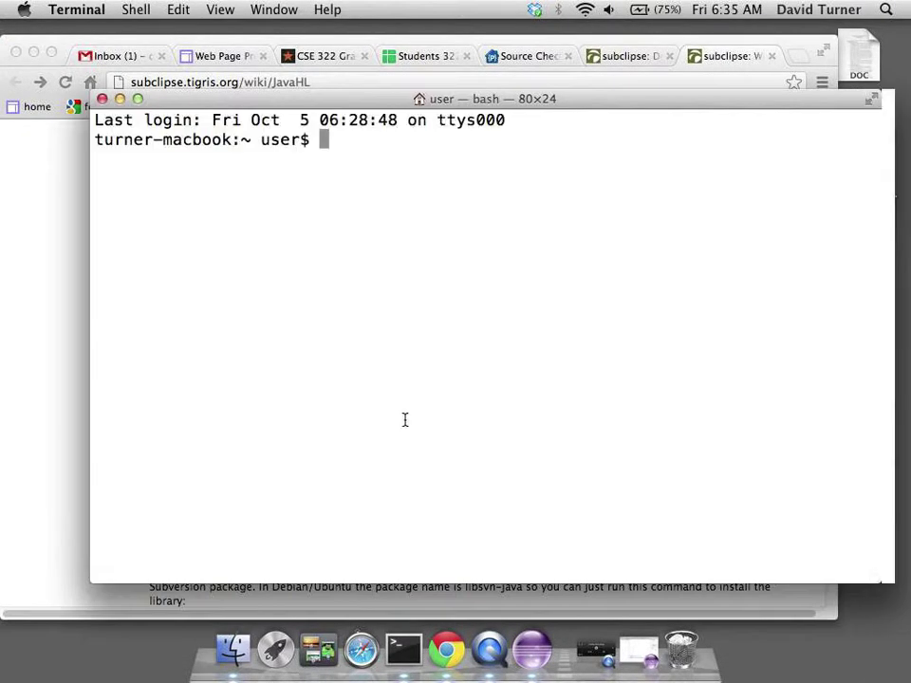
right_click(365, 239)
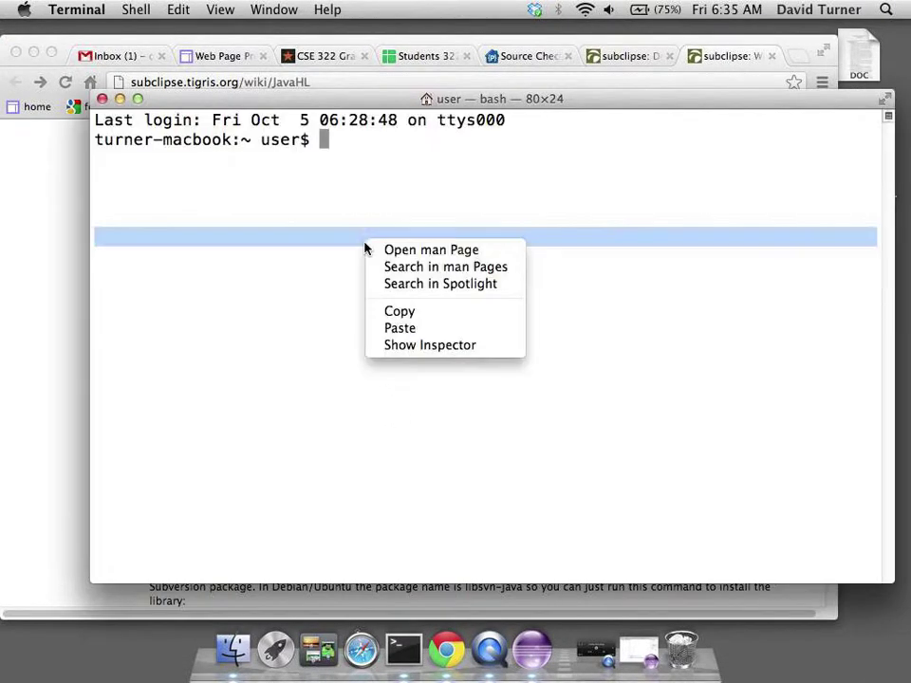
left_click(400, 328)
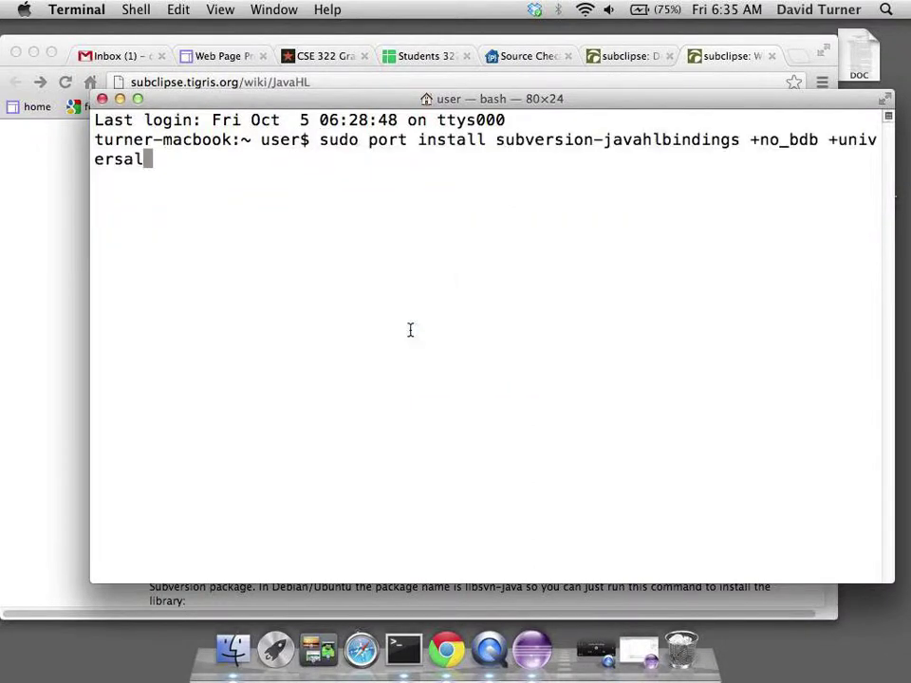
key("Return")
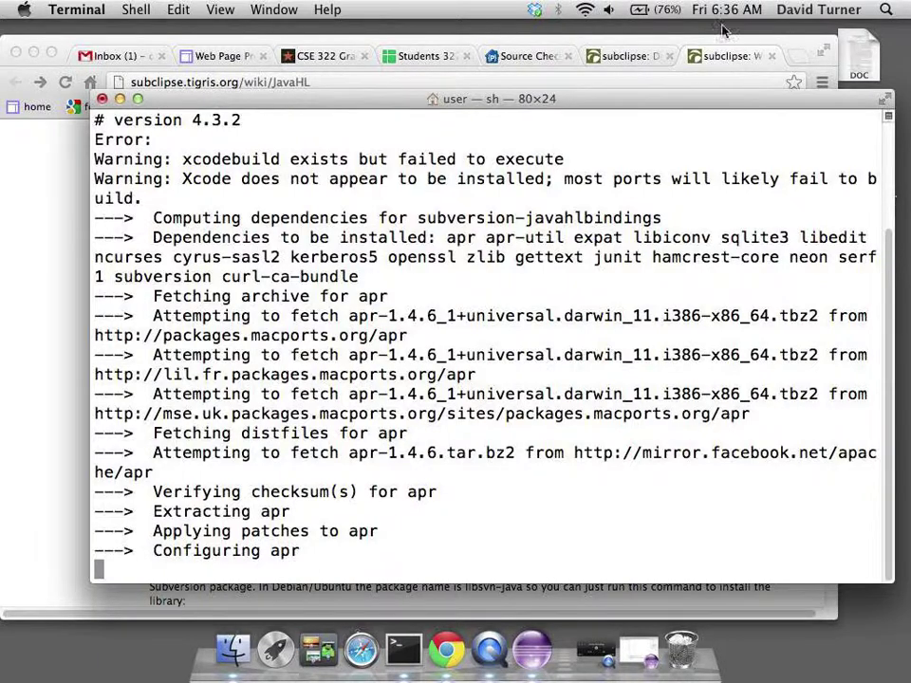
Rearrange the Terminal and Chrome windows so the wiki page is in front with the port build output partly visible behind it
left_click_drag(393, 104, 358, 46)
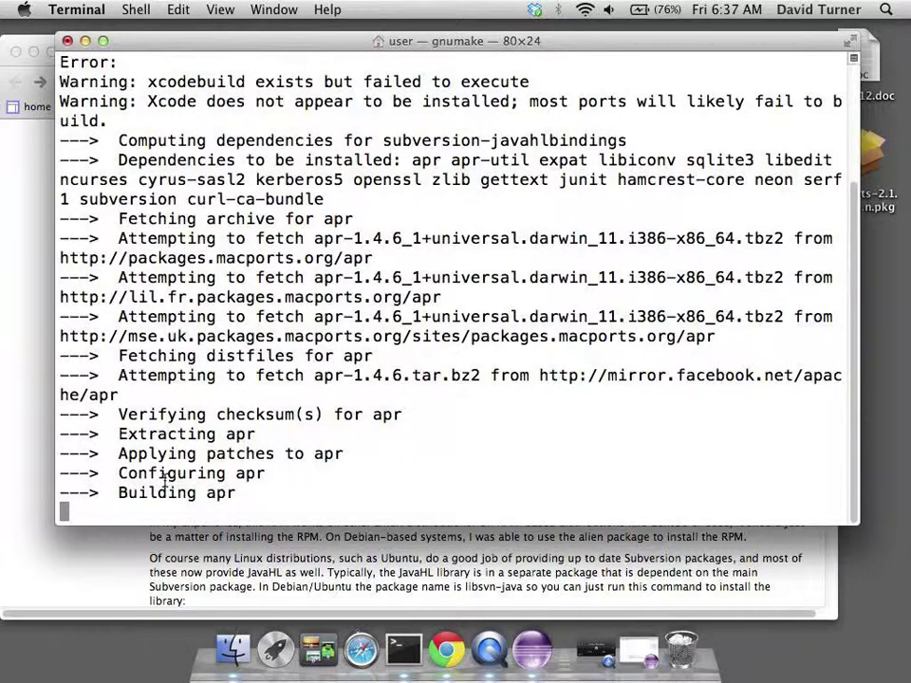
left_click(448, 651)
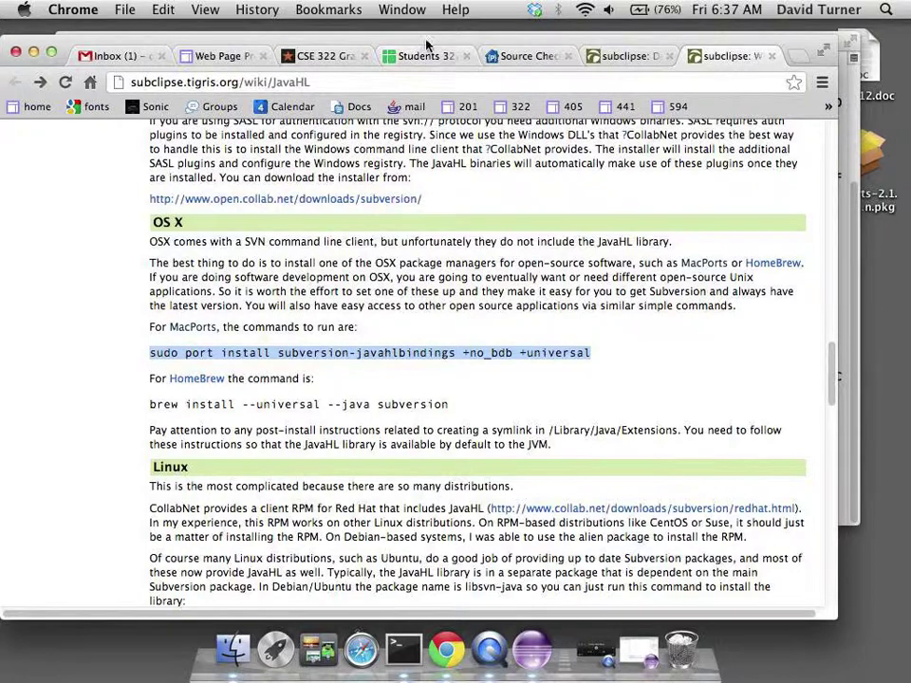
left_click_drag(427, 46, 501, 73)
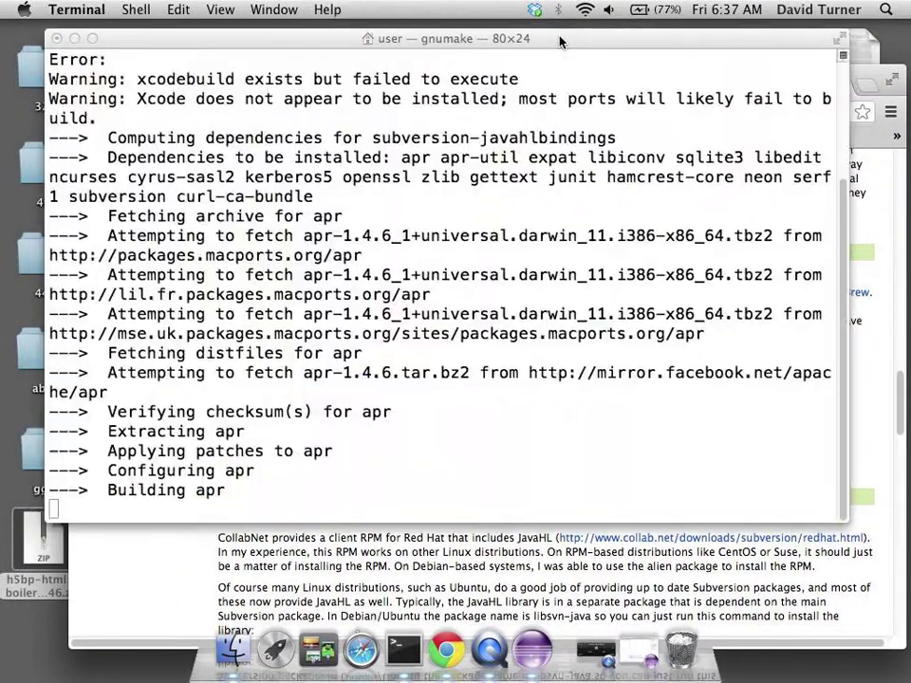
left_click(430, 38)
left_click_drag(430, 38, 367, 30)
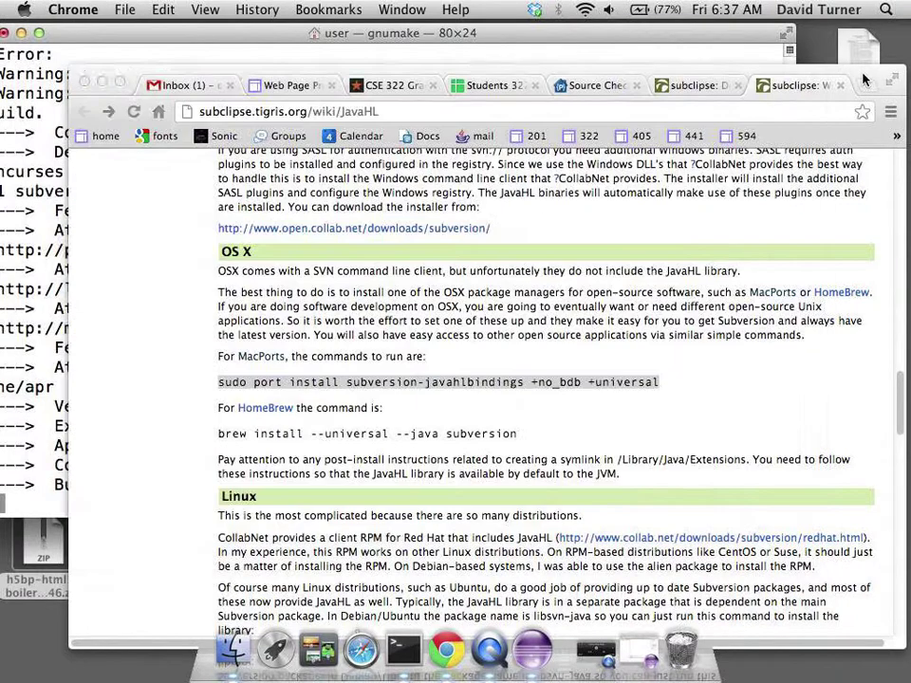
left_click(868, 80)
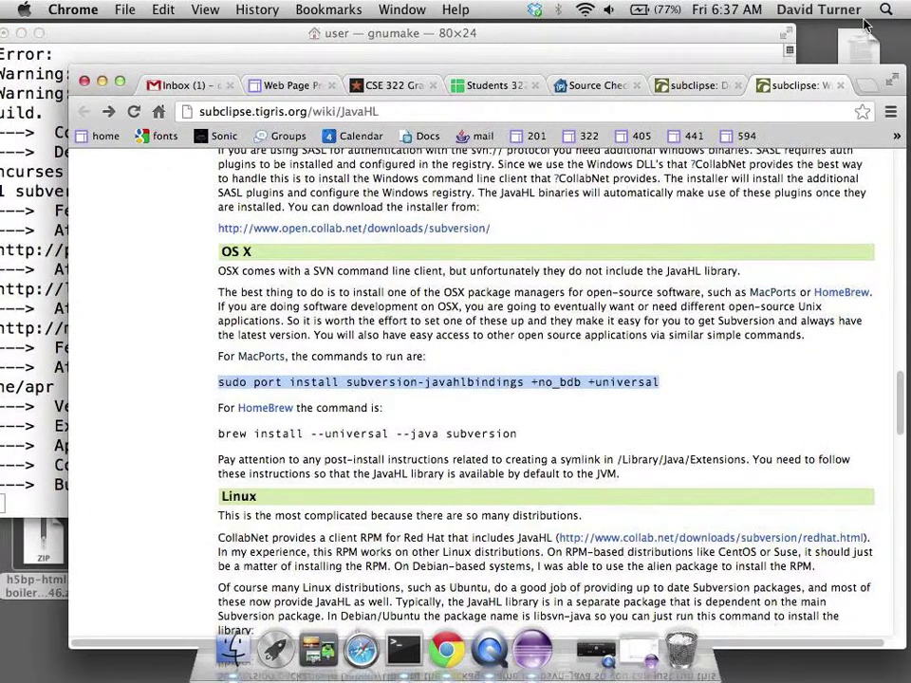
left_click_drag(861, 73, 856, 50)
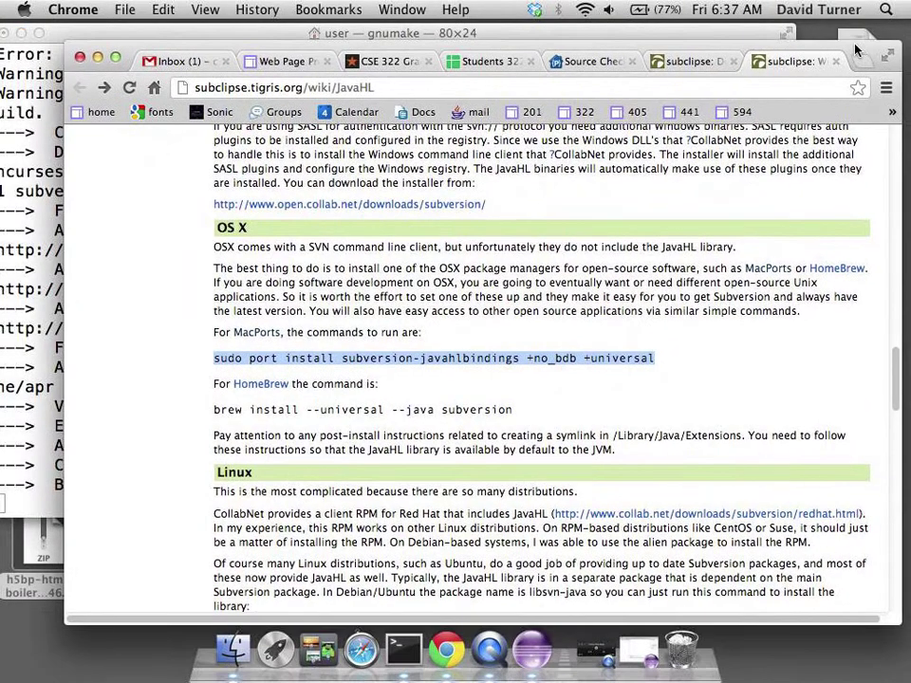
Review the JavaHL wiki FAQ, examining the Subclipse and JavaHL version compatibility table and the explanation of what JavaHL is
left_click(305, 290)
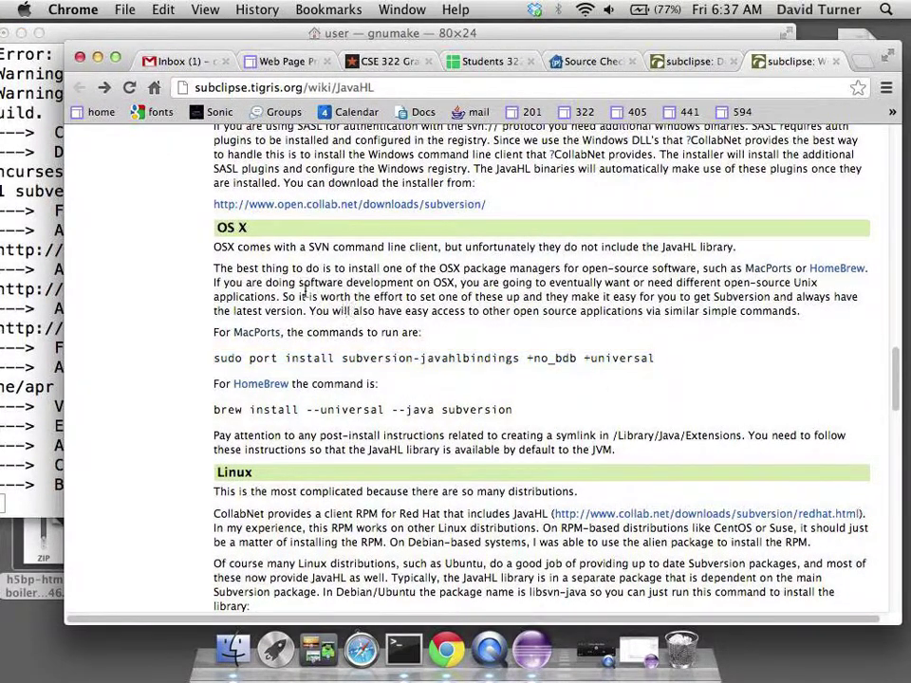
scroll(525, 308, "down", 2)
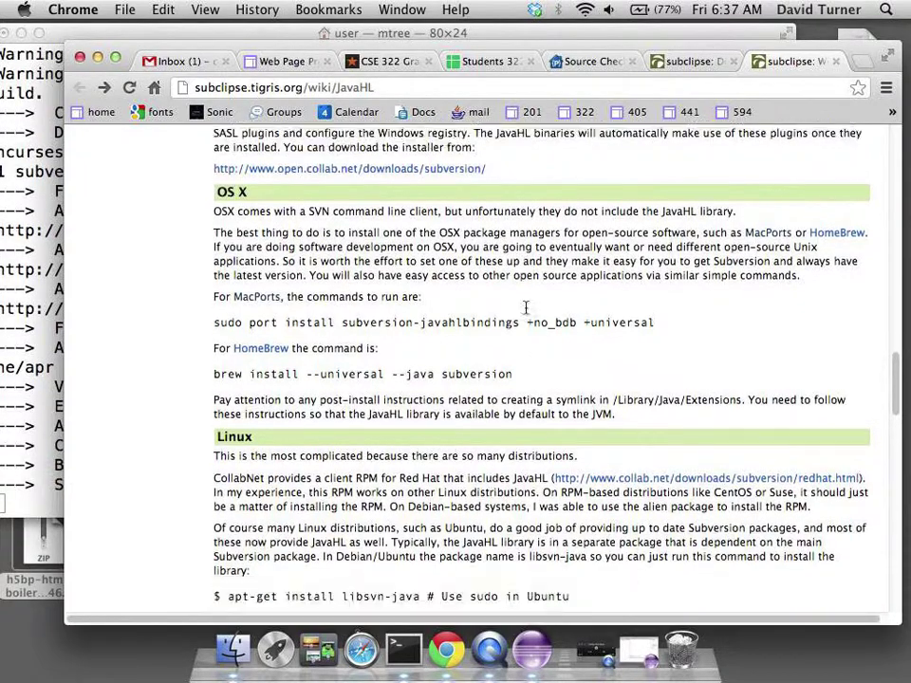
scroll(525, 308, "up", 15)
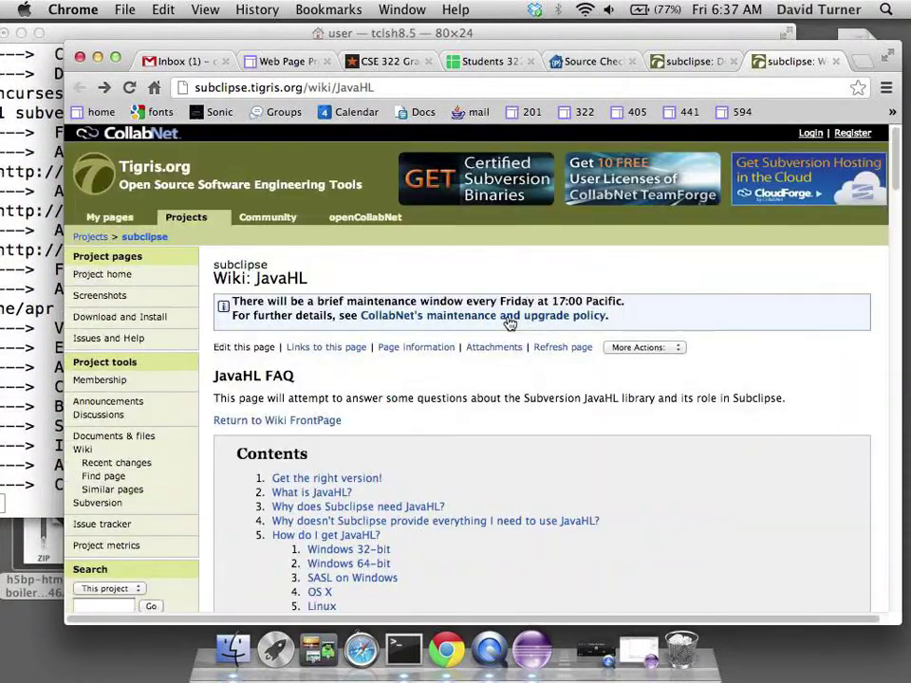
scroll(510, 325, "down", 10)
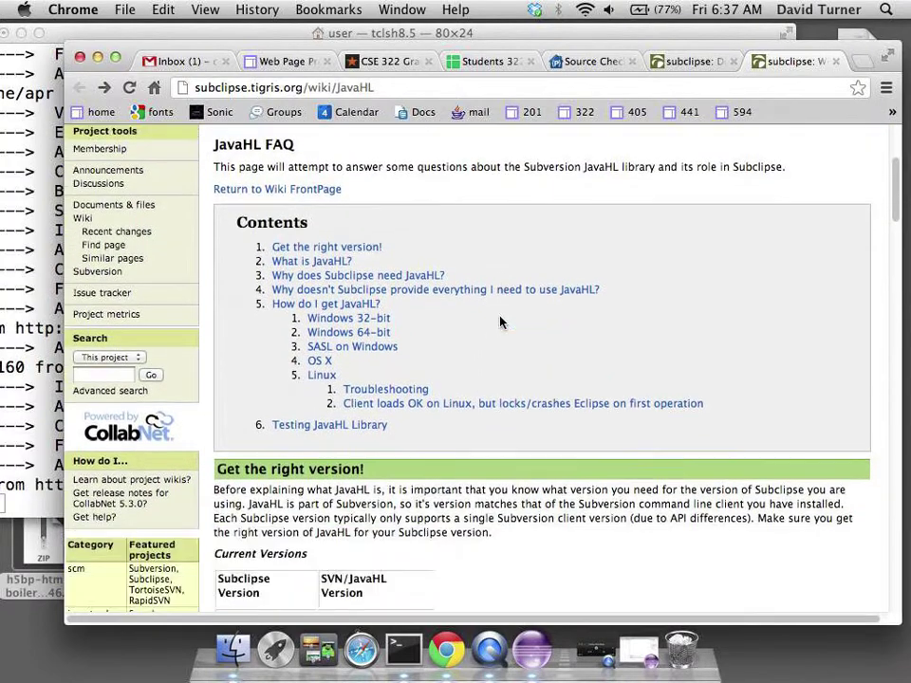
scroll(501, 322, "down", 10)
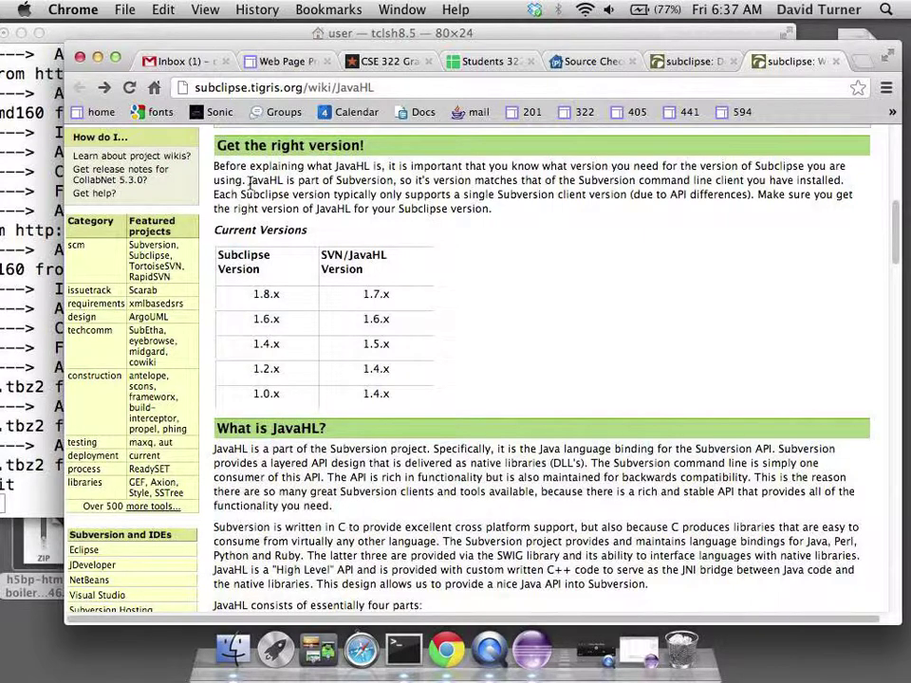
left_click_drag(249, 180, 844, 180)
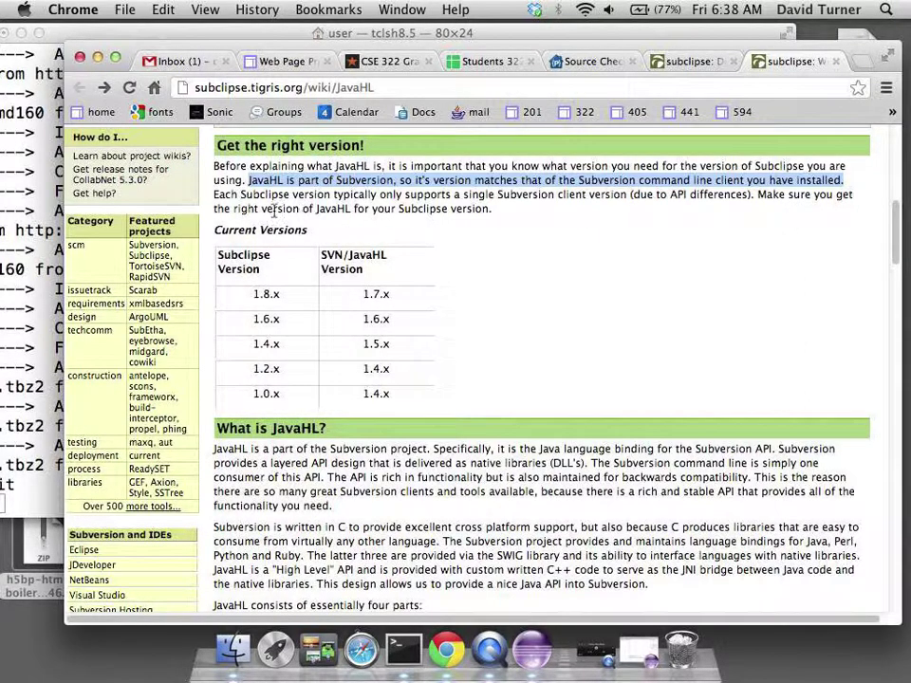
left_click_drag(235, 209, 492, 209)
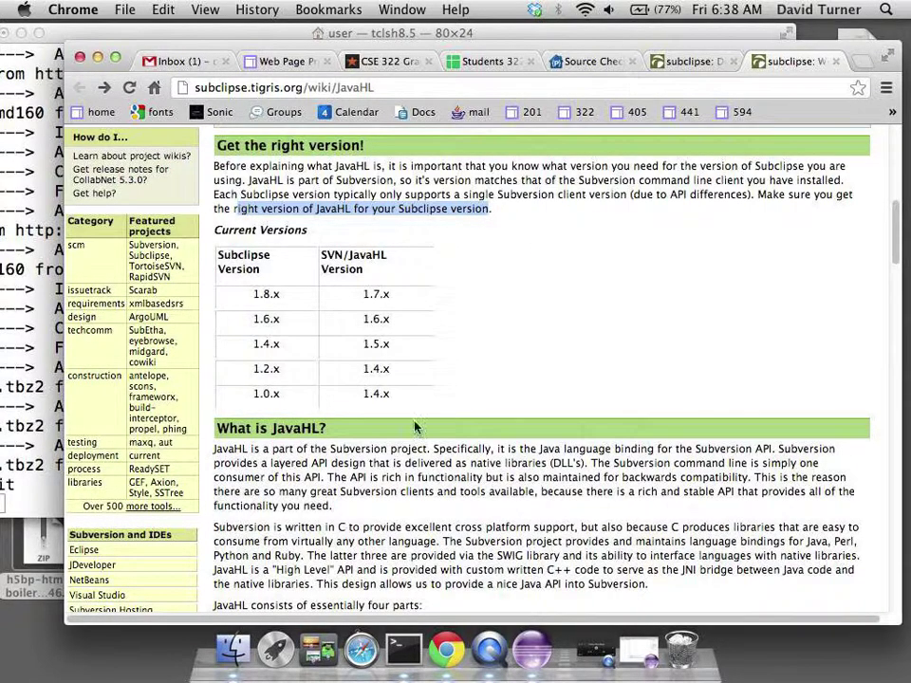
scroll(521, 368, "down", 5)
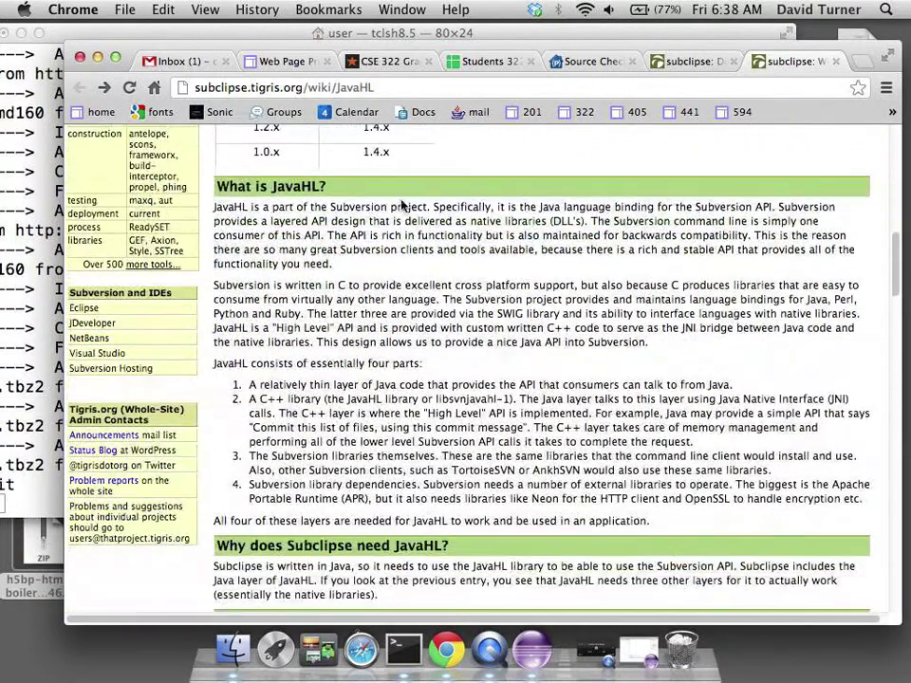
Read the first paragraph under "What is JavaHL?", highlighting the sentences on the Java language binding and the Subversion command line
left_click_drag(221, 207, 281, 207)
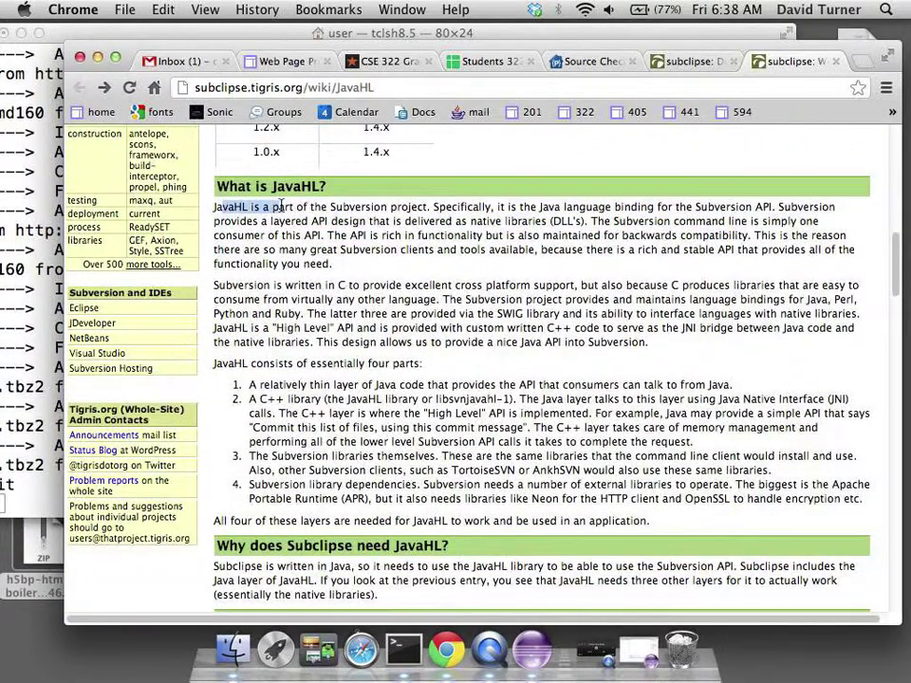
left_click_drag(443, 207, 596, 206)
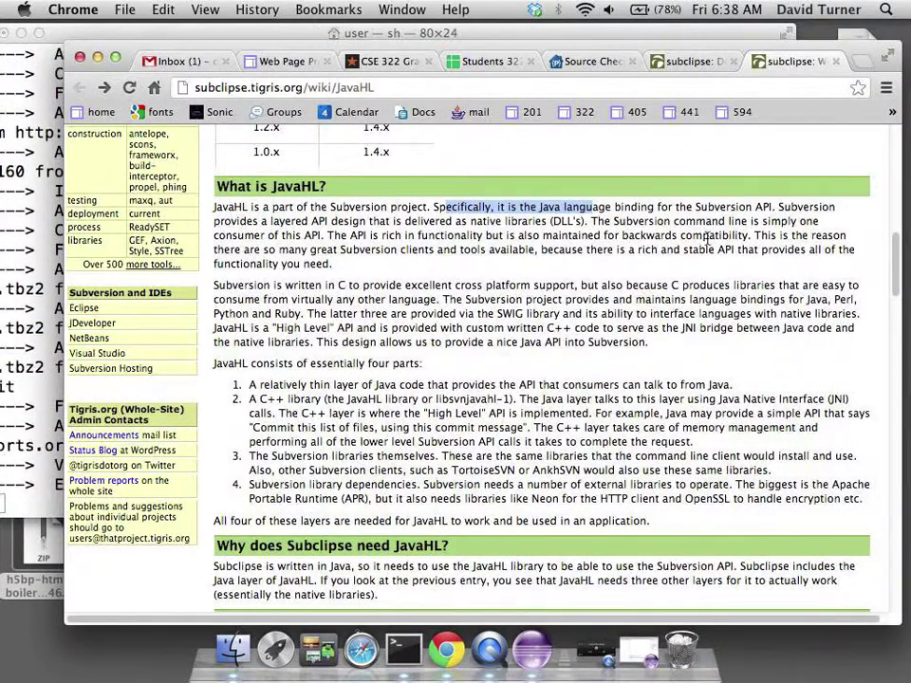
left_click(434, 208)
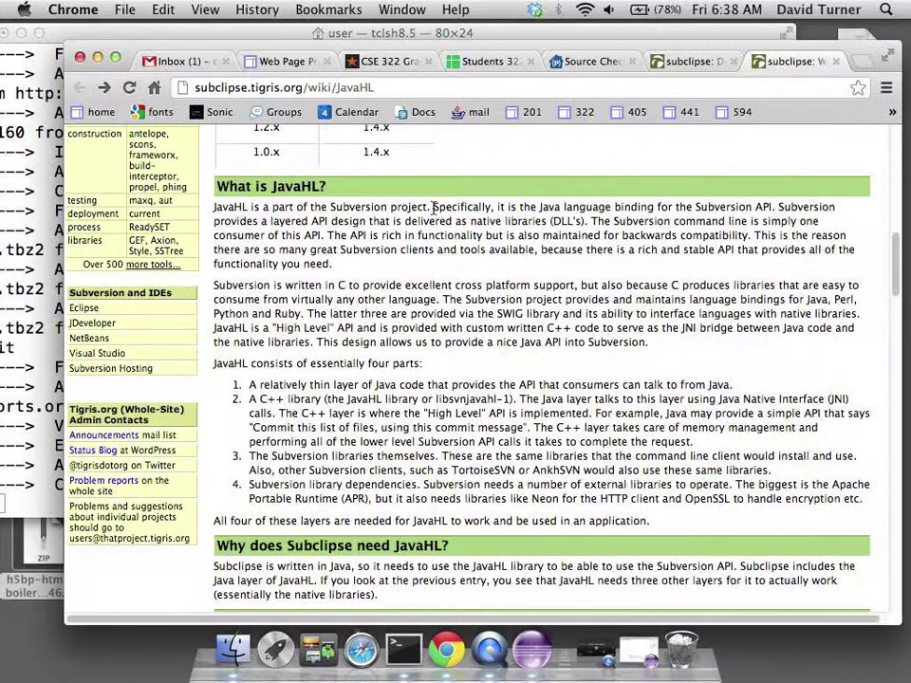
left_click_drag(531, 208, 776, 208)
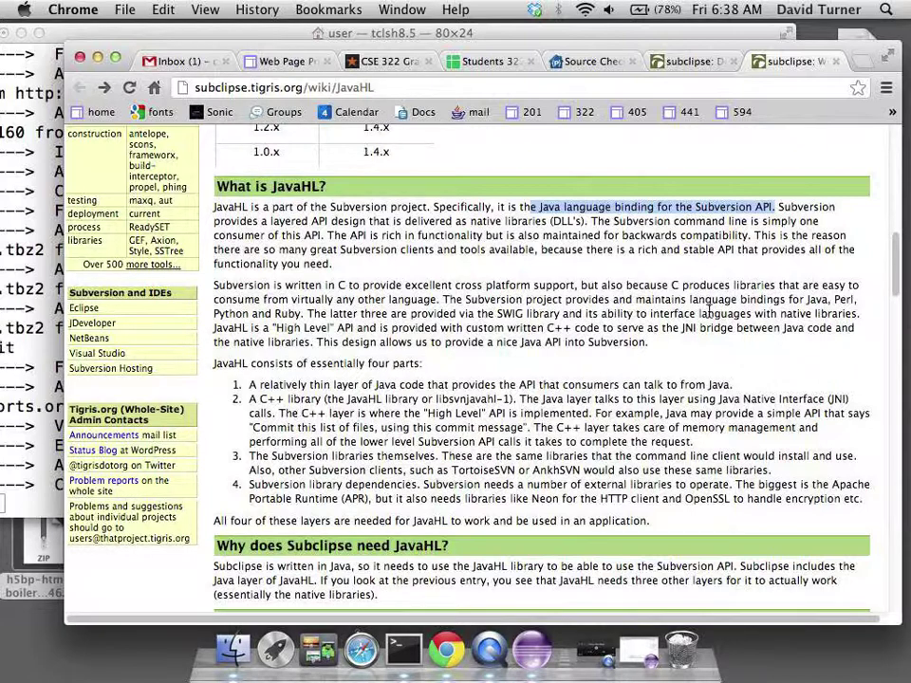
left_click(515, 200)
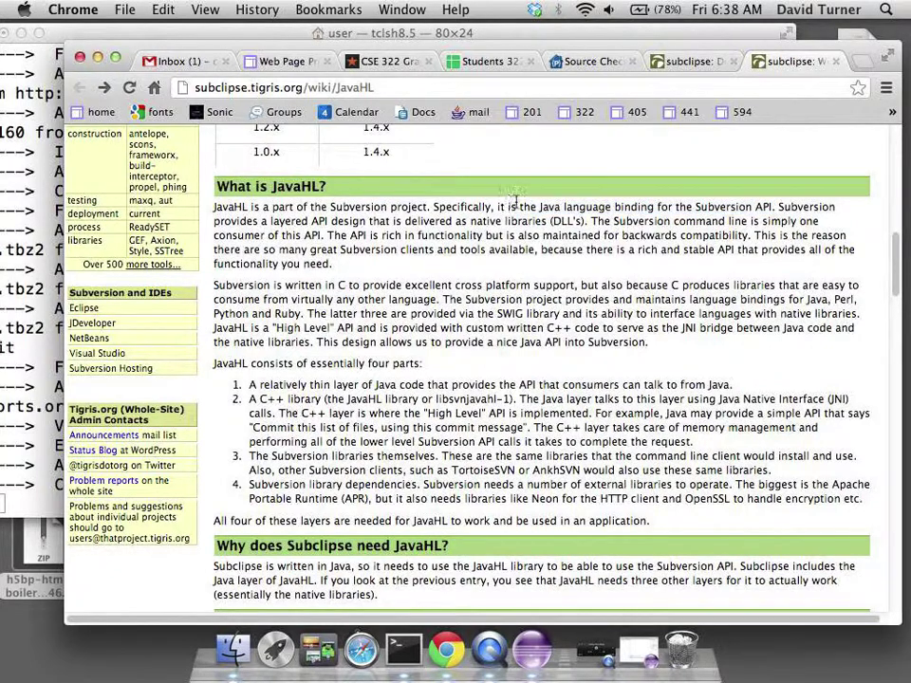
left_click_drag(539, 207, 775, 207)
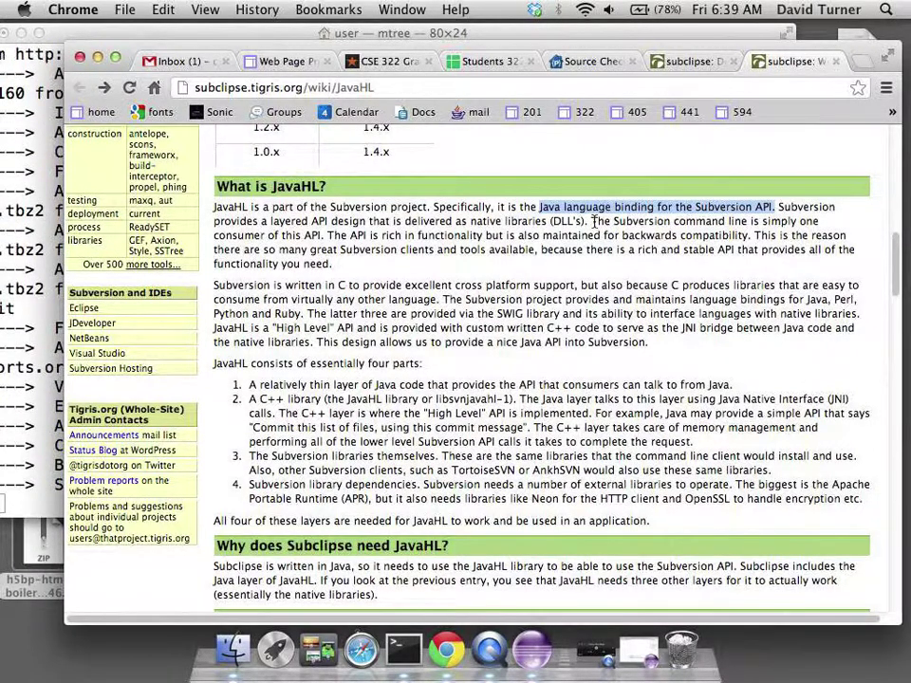
left_click_drag(595, 221, 330, 237)
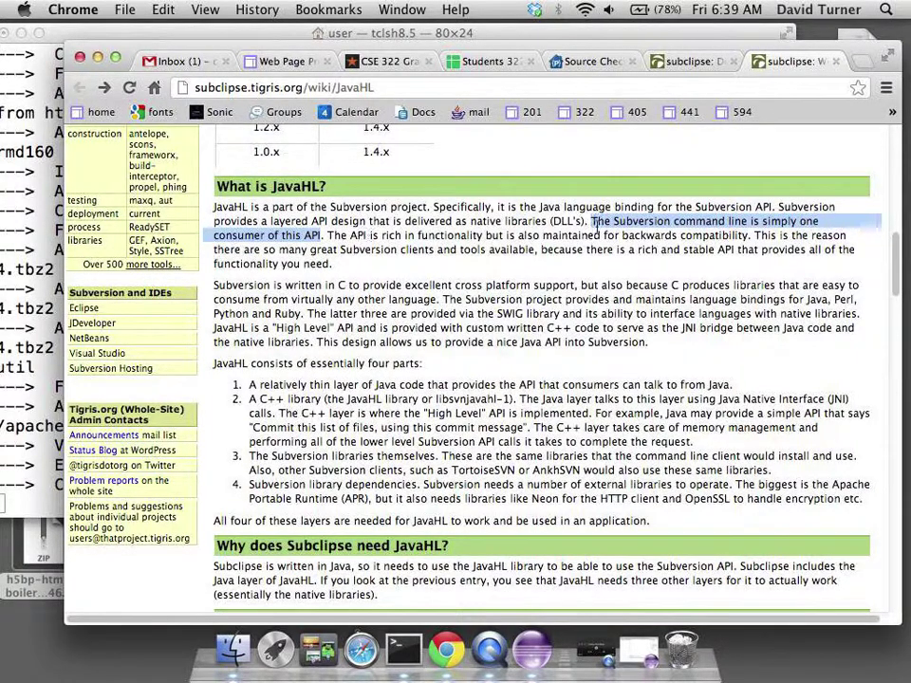
left_click(594, 222)
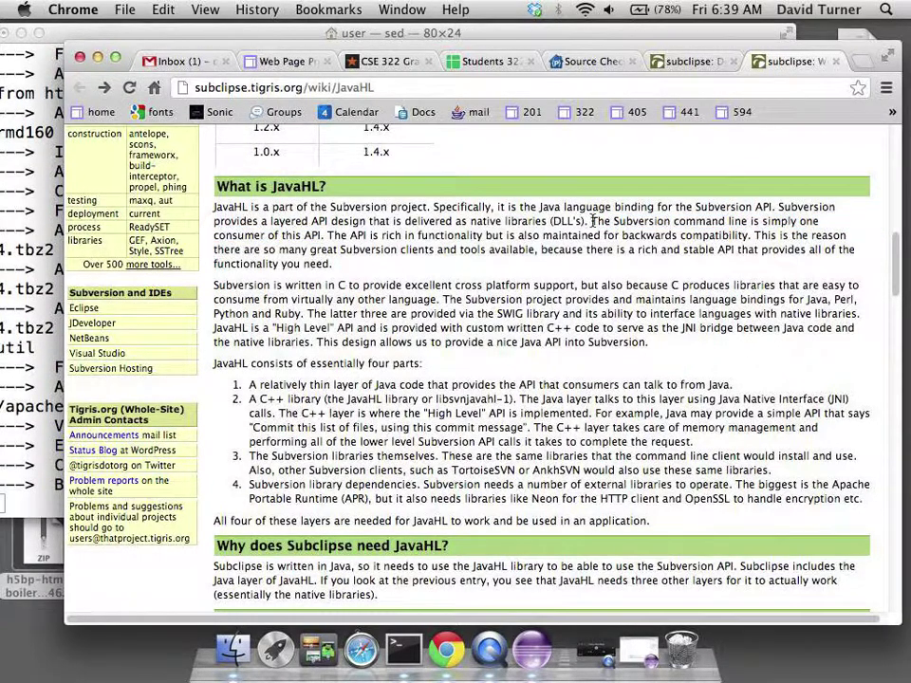
left_click_drag(593, 222, 600, 222)
left_click_drag(596, 221, 751, 221)
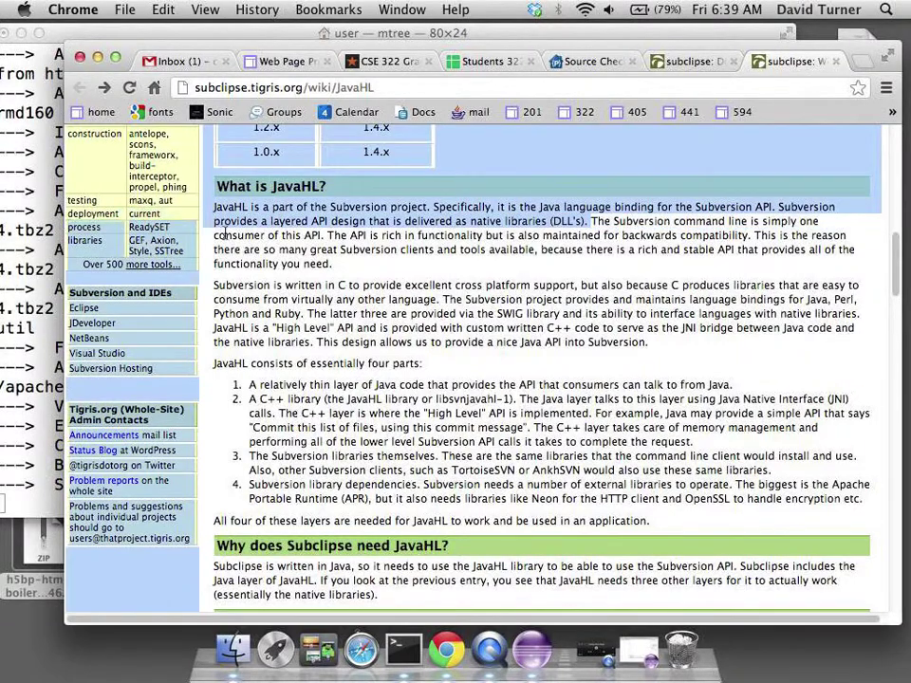
left_click_drag(751, 221, 325, 235)
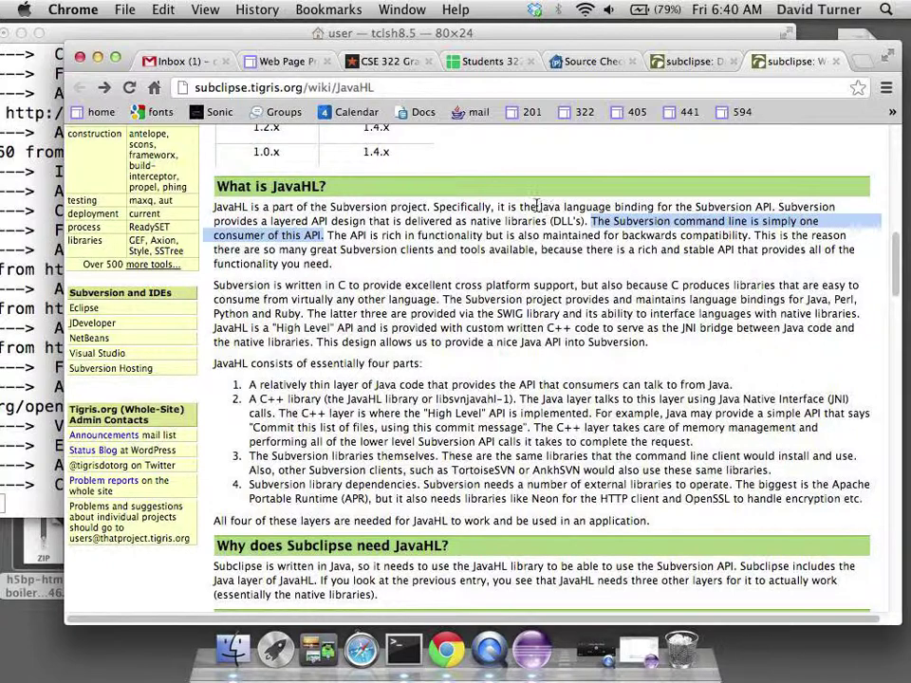
left_click_drag(538, 206, 662, 206)
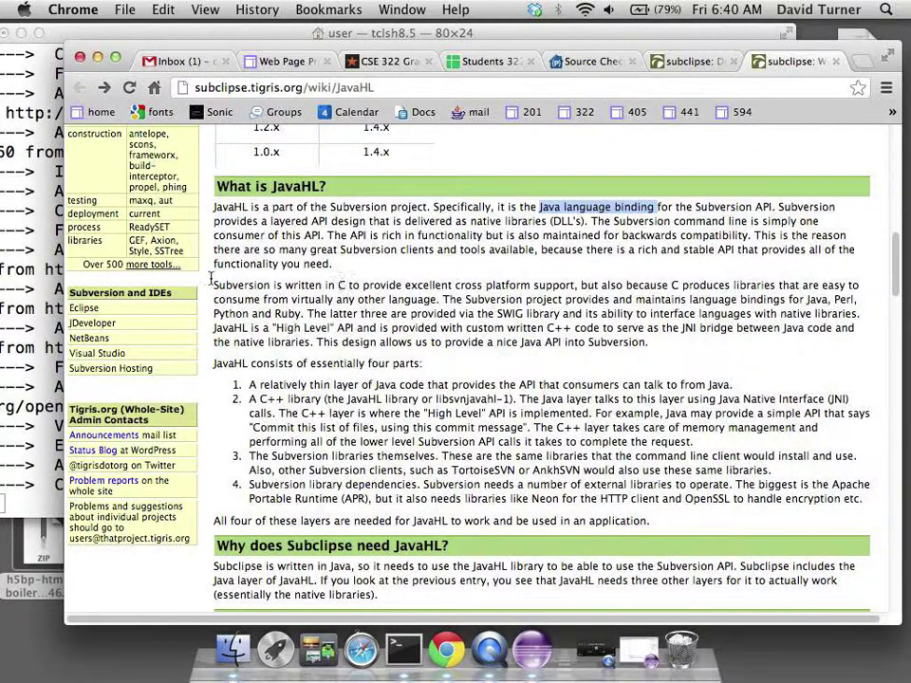
Read the second JavaHL paragraph, highlighting the passages on Subversion's C code, cross platform support and the project's language bindings
left_click_drag(214, 284, 552, 285)
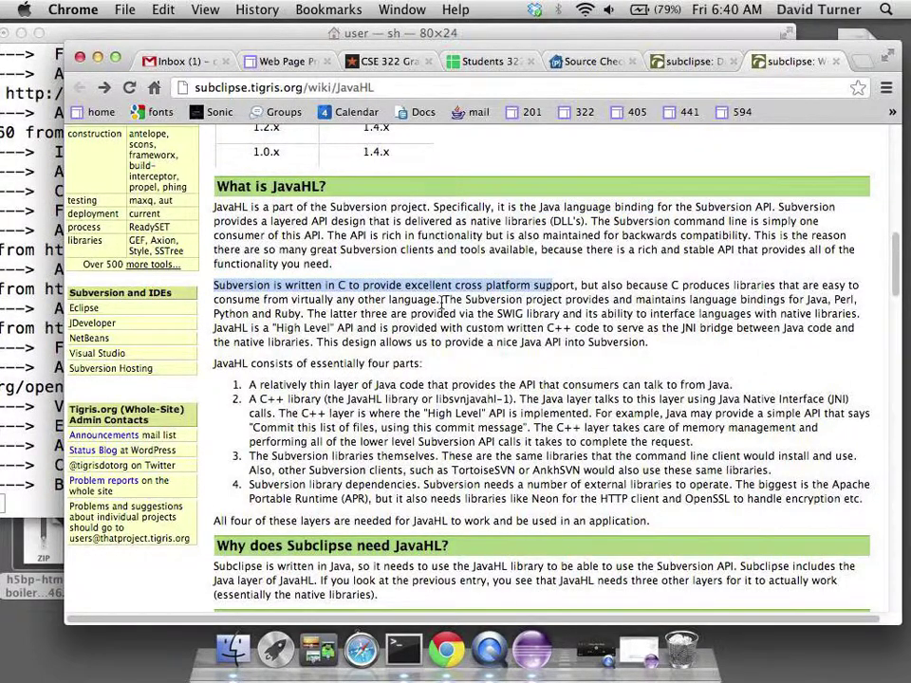
left_click_drag(441, 299, 528, 299)
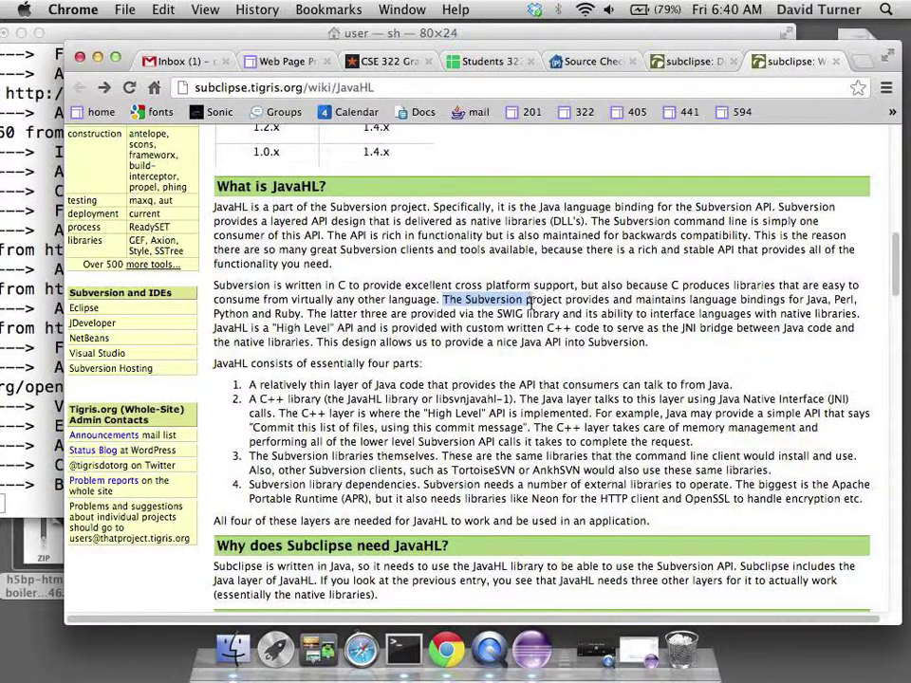
left_click_drag(529, 302, 524, 316)
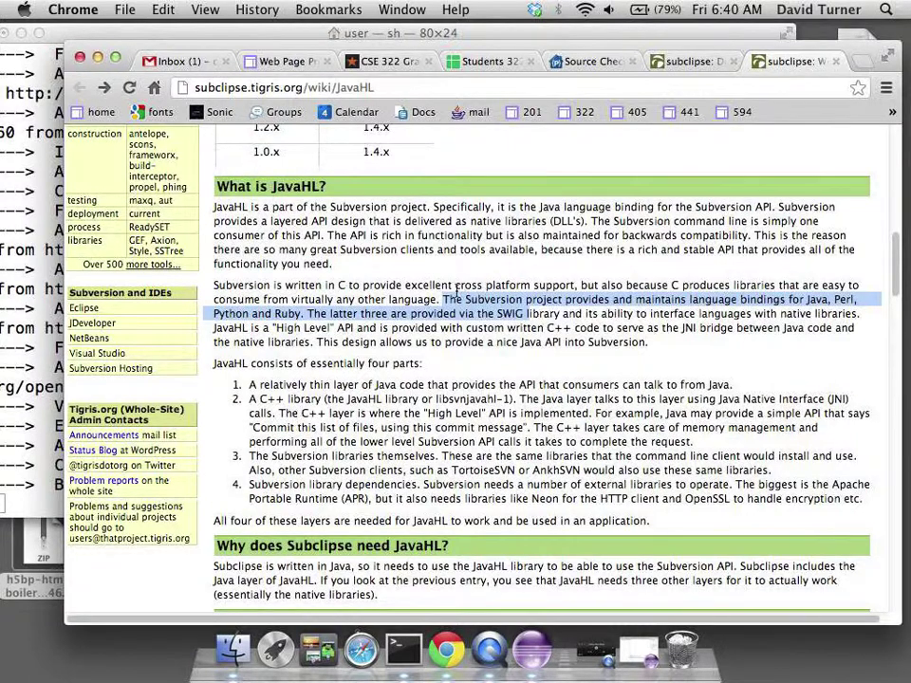
left_click_drag(456, 288, 574, 286)
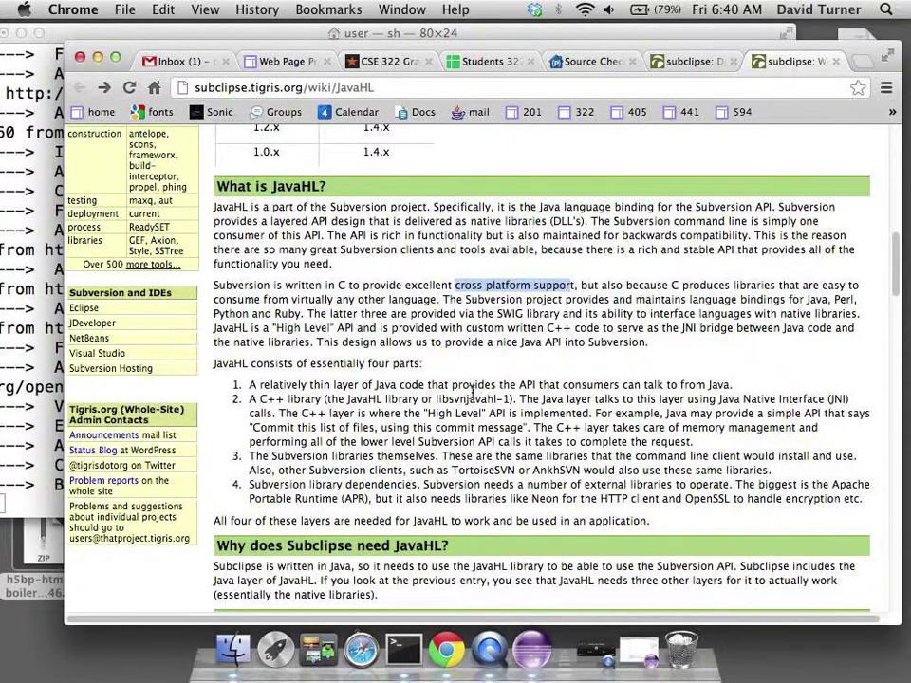
Examine the list of JavaHL's four parts, highlighting the Subversion library dependencies and the Apache Portable Runtime passage
scroll(408, 375, "down", 2)
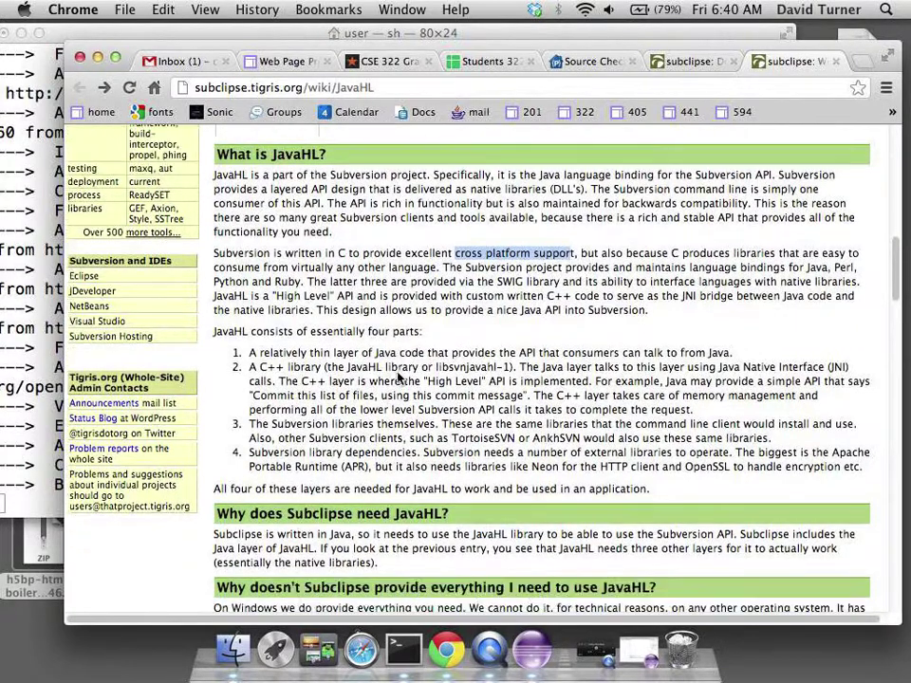
scroll(398, 374, "down", 5)
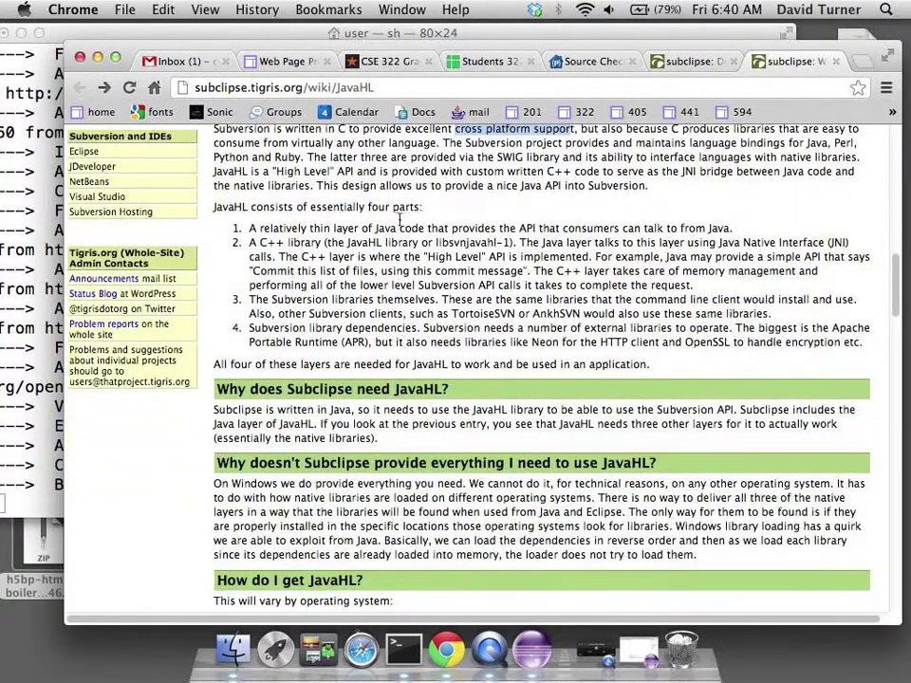
left_click(255, 231)
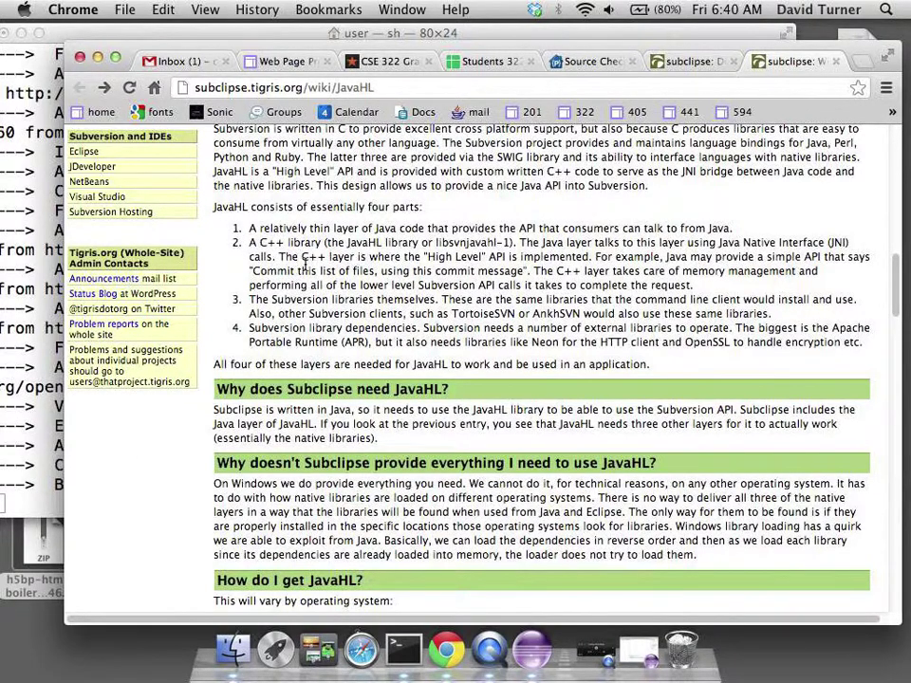
double_click(251, 300)
left_click(278, 334)
left_click_drag(249, 328, 423, 328)
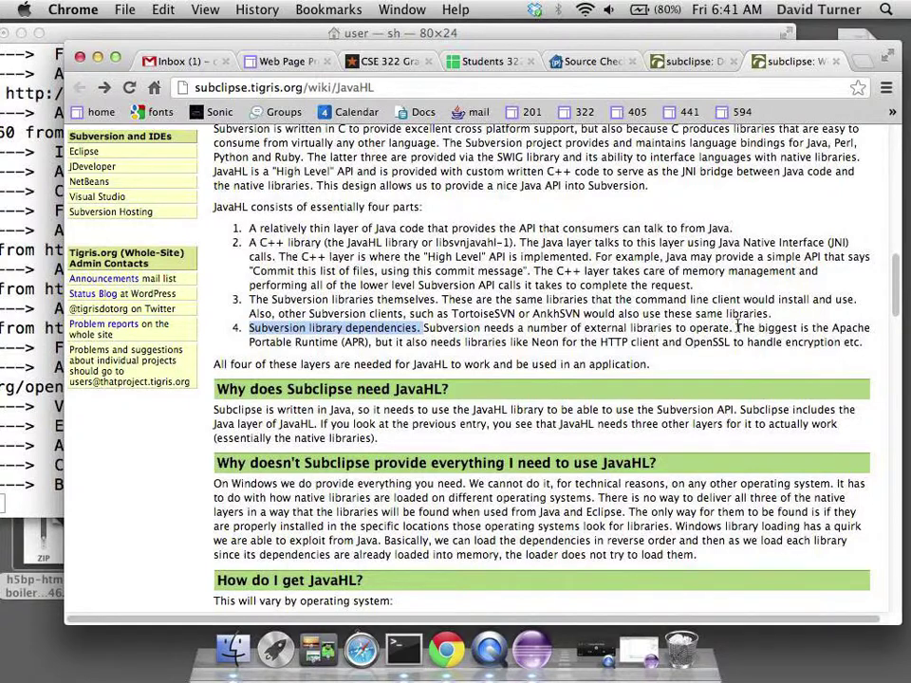
left_click_drag(733, 328, 371, 344)
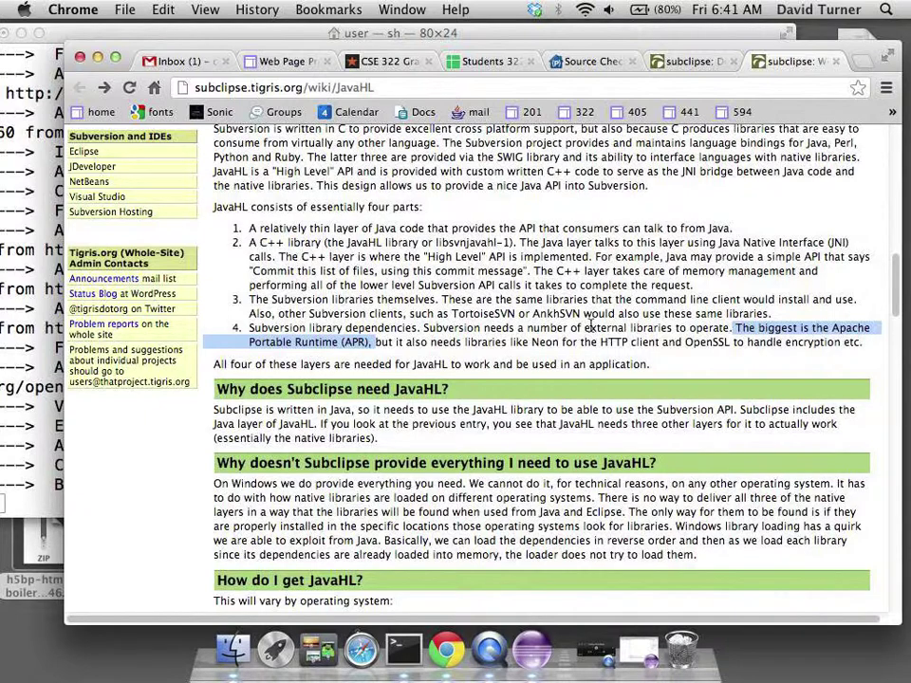
Read why Subclipse needs the JavaHL library, and check the port build output in Terminal before returning to the wiki page in Chrome
scroll(591, 327, "down", 3)
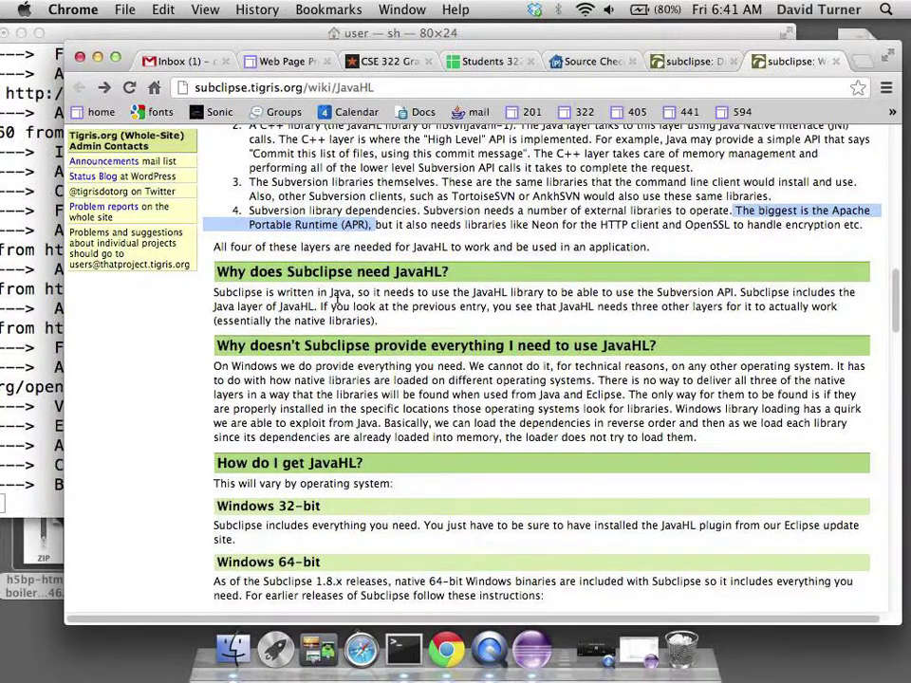
left_click_drag(249, 294, 417, 295)
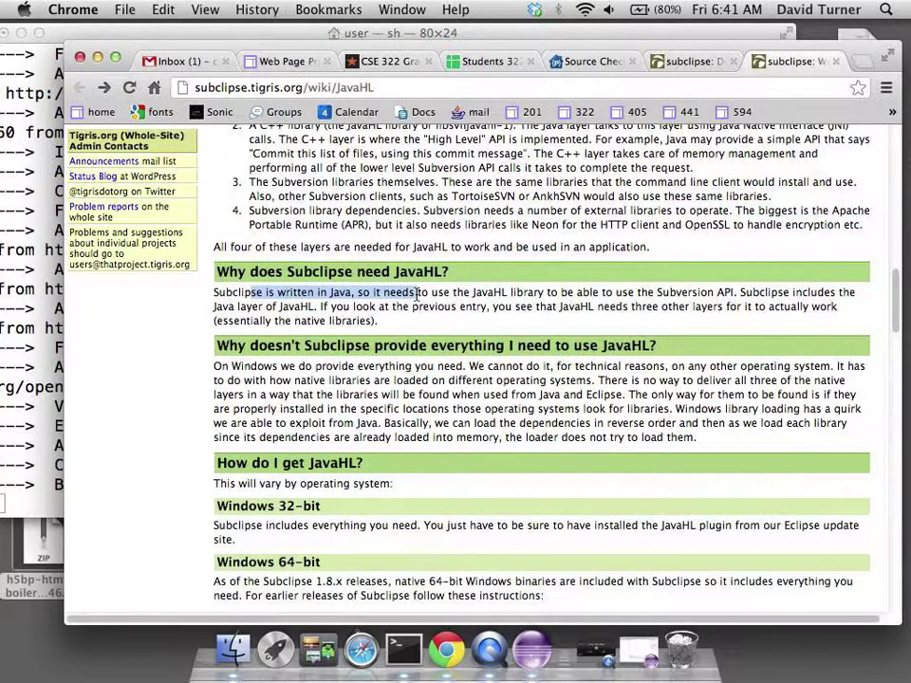
left_click(214, 297)
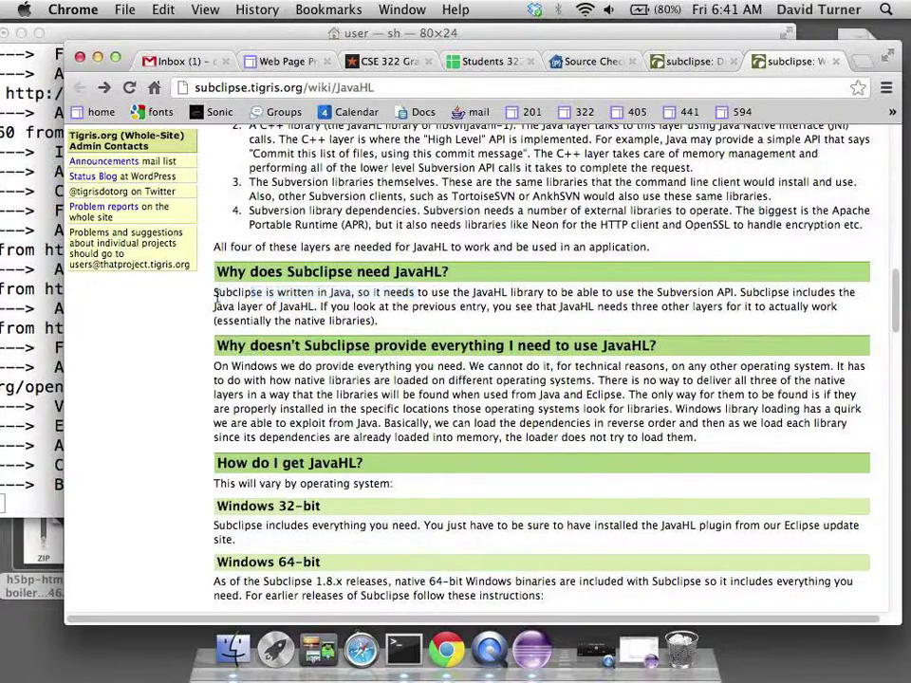
left_click_drag(214, 297, 548, 295)
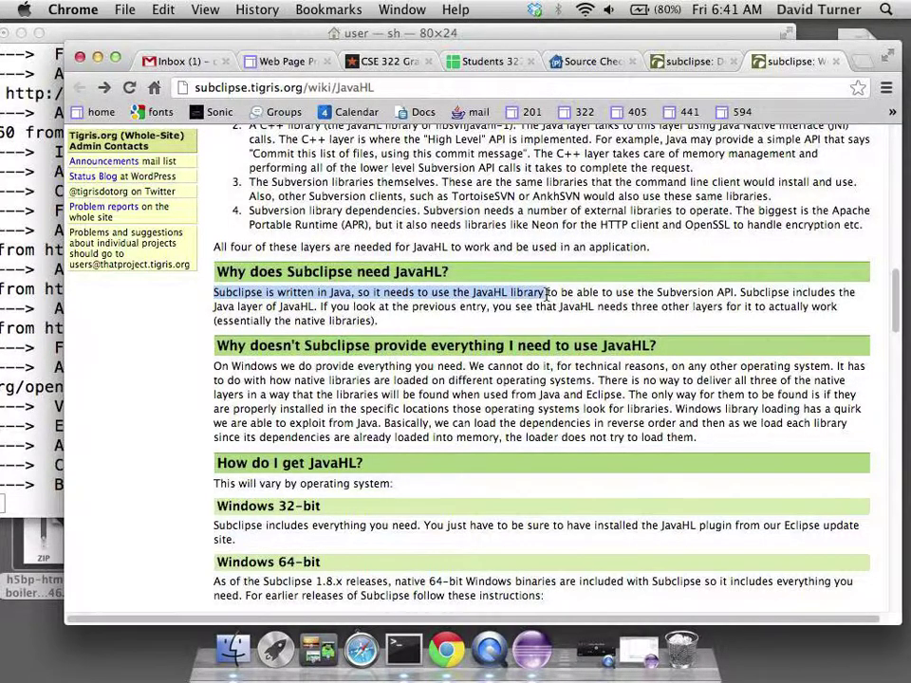
scroll(507, 313, "down", 3)
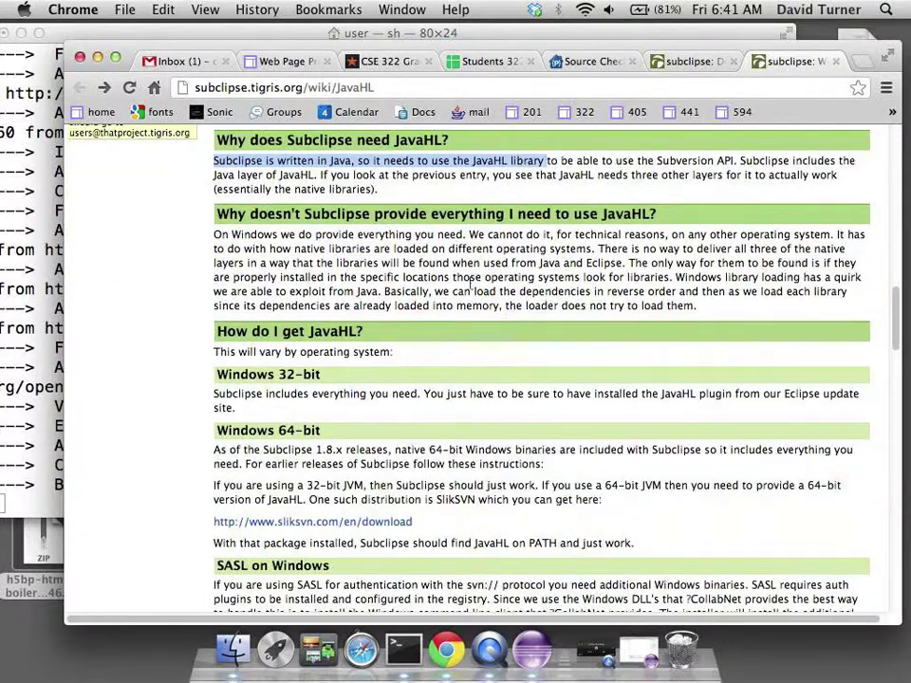
left_click(36, 384)
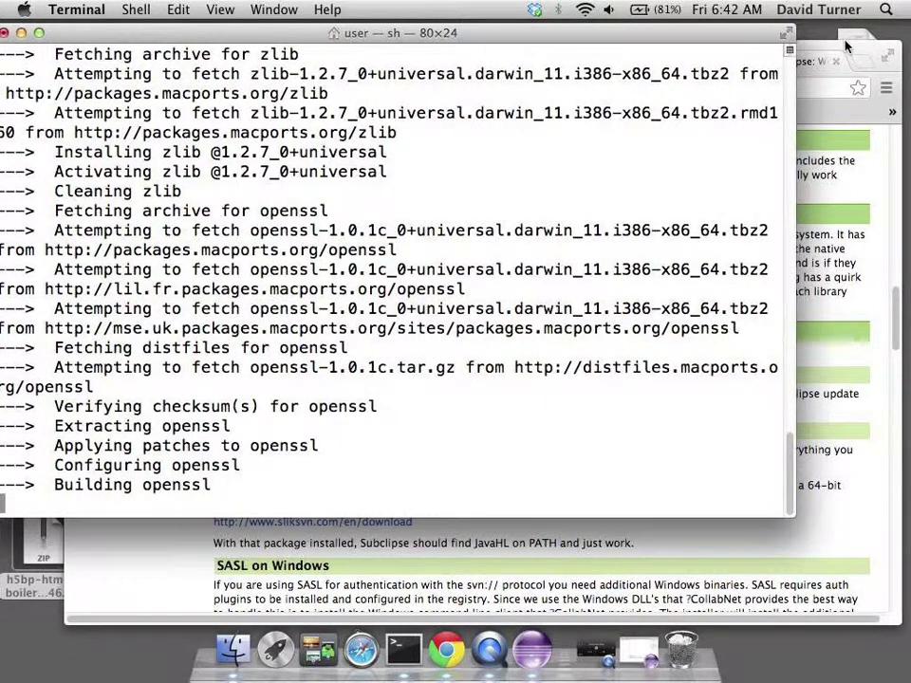
left_click(817, 343)
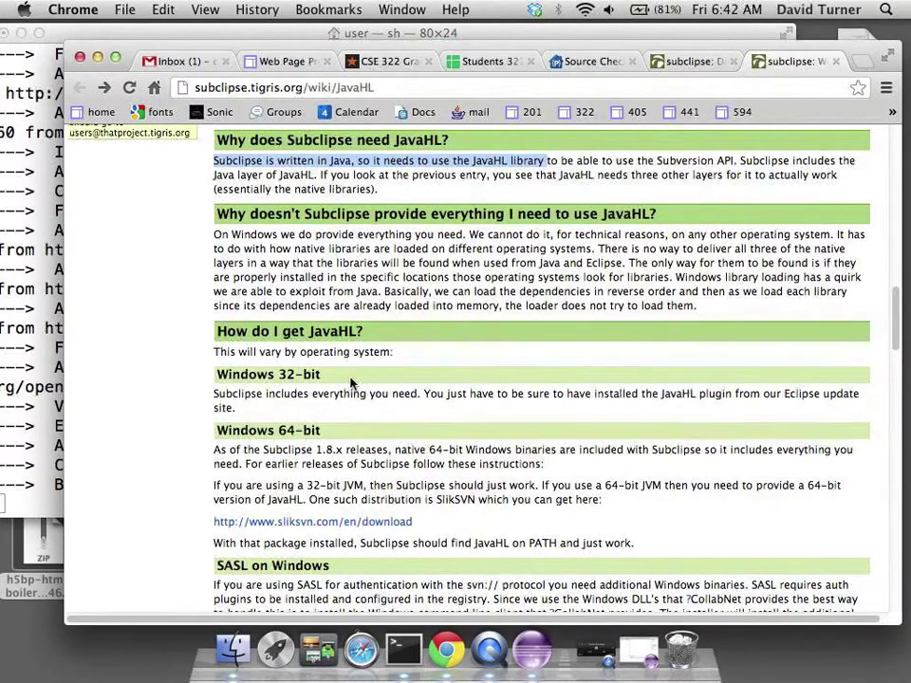
Review the OS X instructions for getting JavaHL, highlighting the missing-library remark and the MacPorts package name "subversion-javahlbindings"
scroll(350, 382, "down", 10)
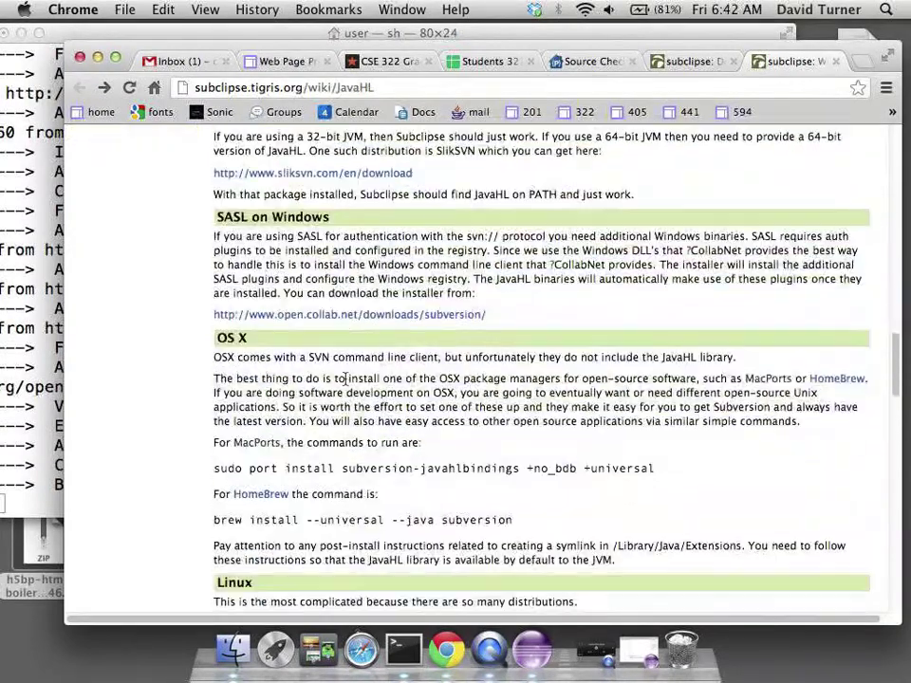
scroll(347, 379, "down", 2)
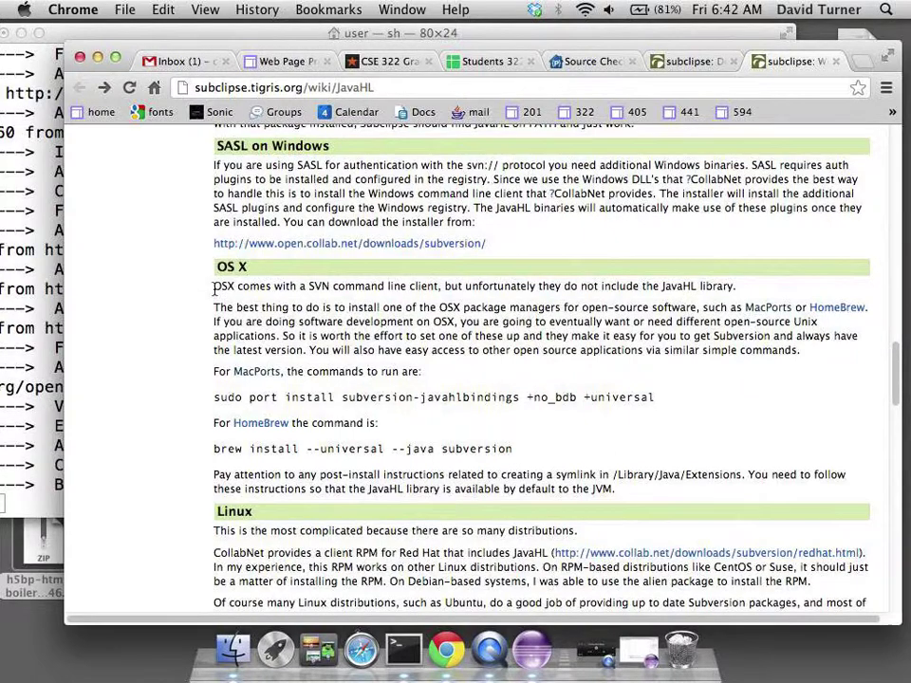
scroll(215, 289, "down", 1)
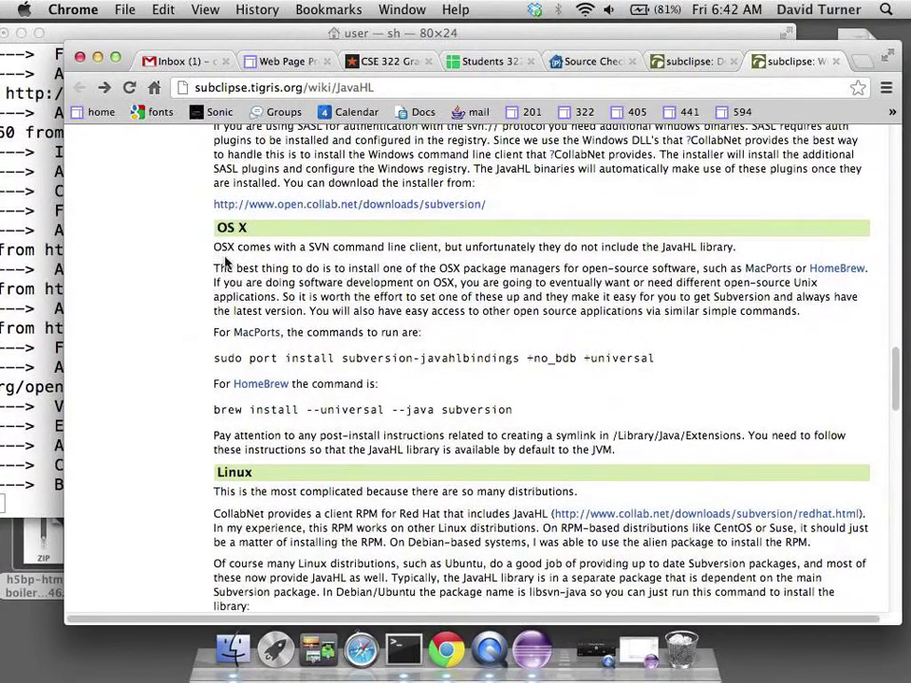
left_click_drag(214, 247, 437, 248)
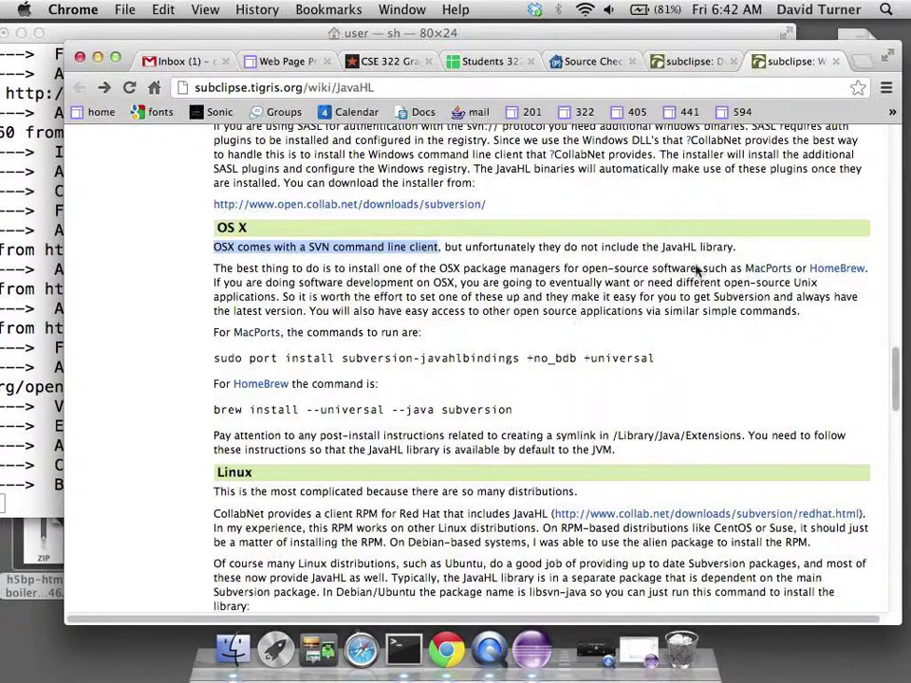
left_click_drag(661, 246, 737, 248)
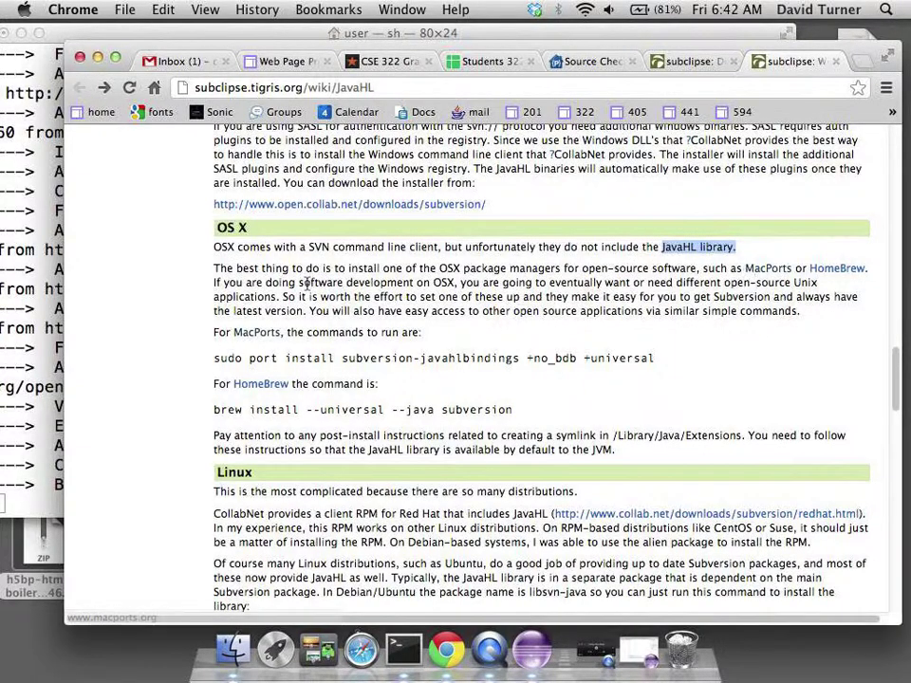
left_click_drag(222, 271, 336, 270)
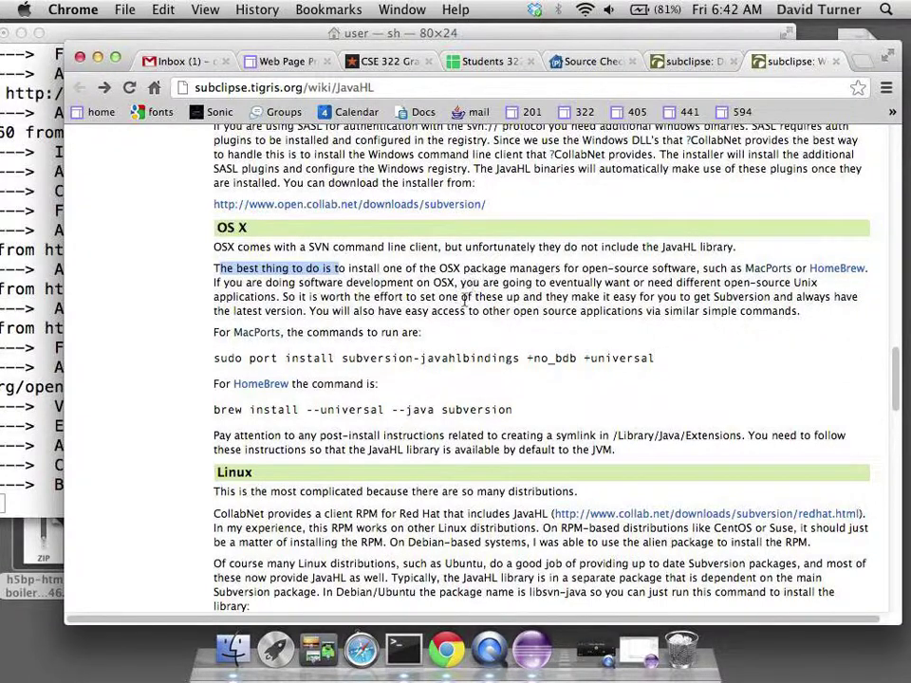
left_click_drag(342, 359, 518, 356)
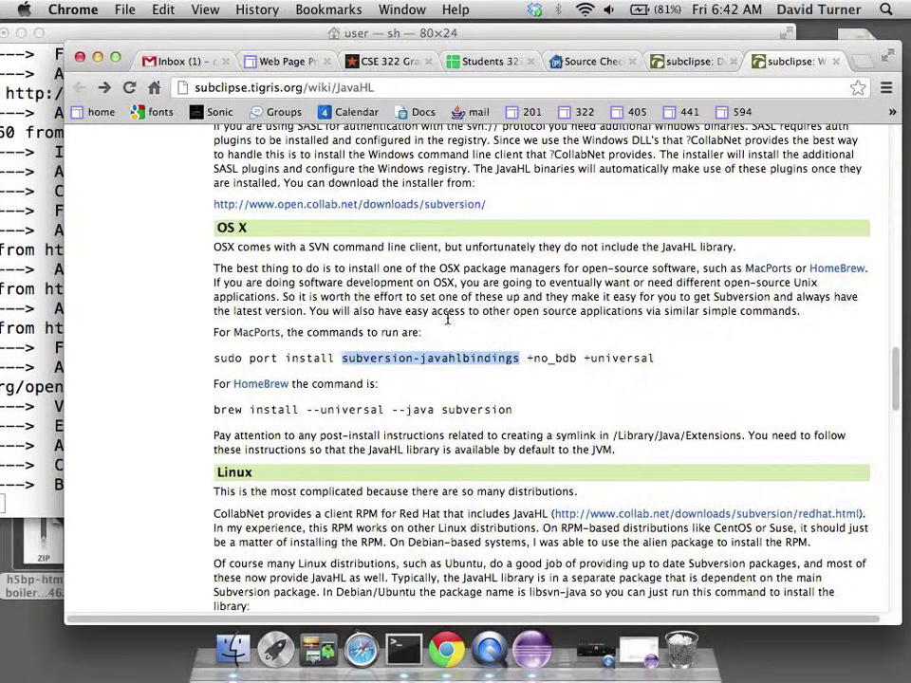
scroll(447, 319, "up", 15)
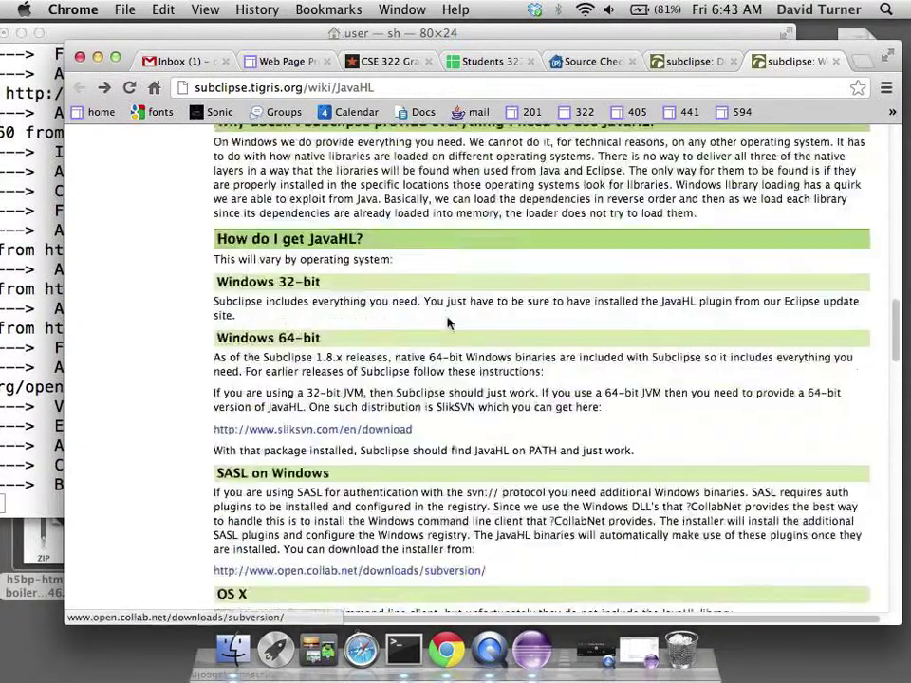
Review the JavaHL page's contents list and the Subclipse-to-JavaHL version table, and return to the OS X instructions
scroll(447, 320, "up", 10)
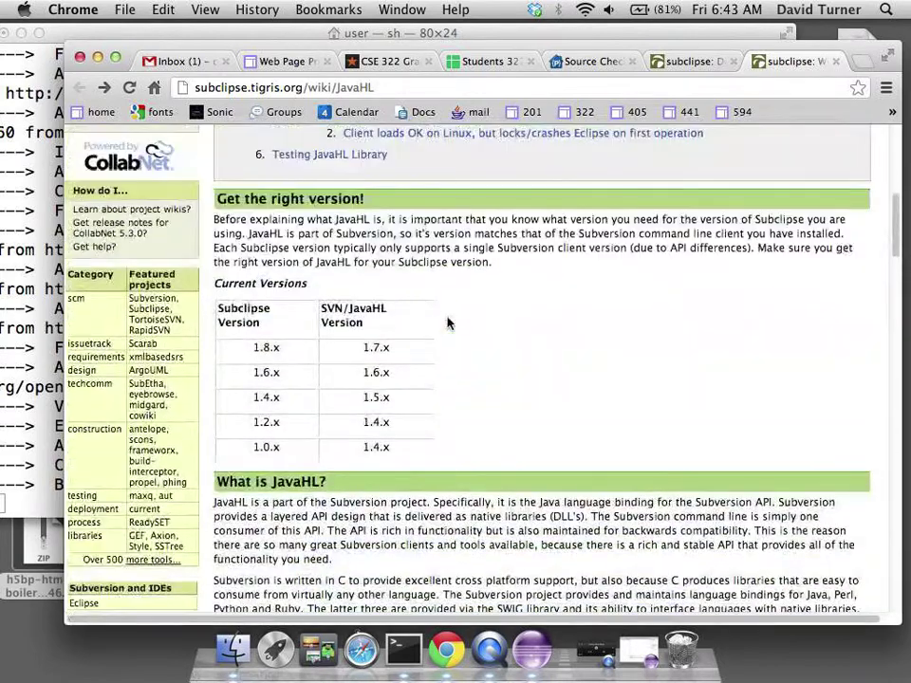
scroll(447, 320, "up", 10)
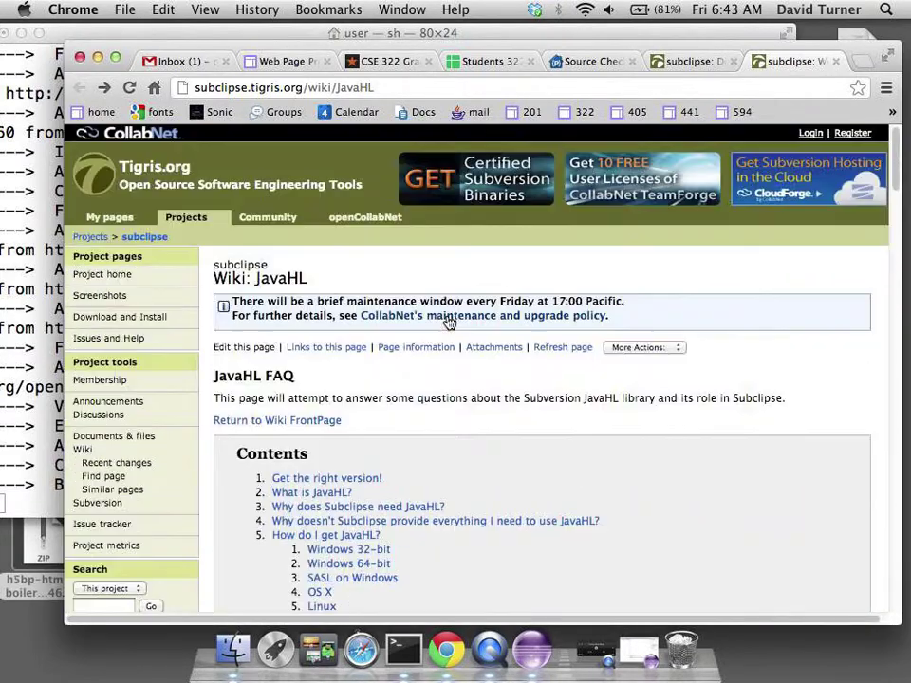
scroll(447, 319, "down", 3)
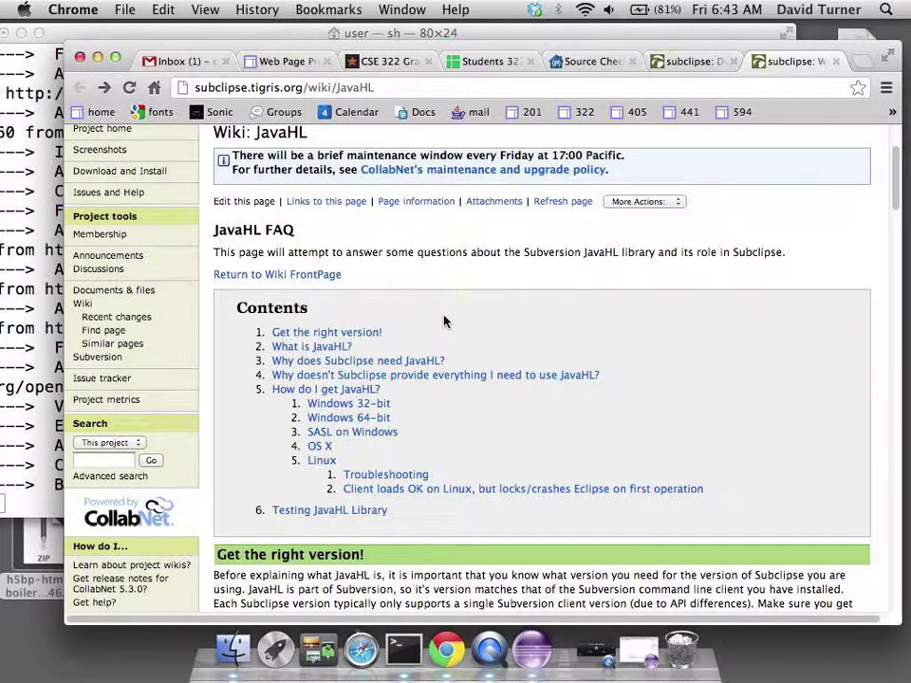
scroll(444, 332, "down", 5)
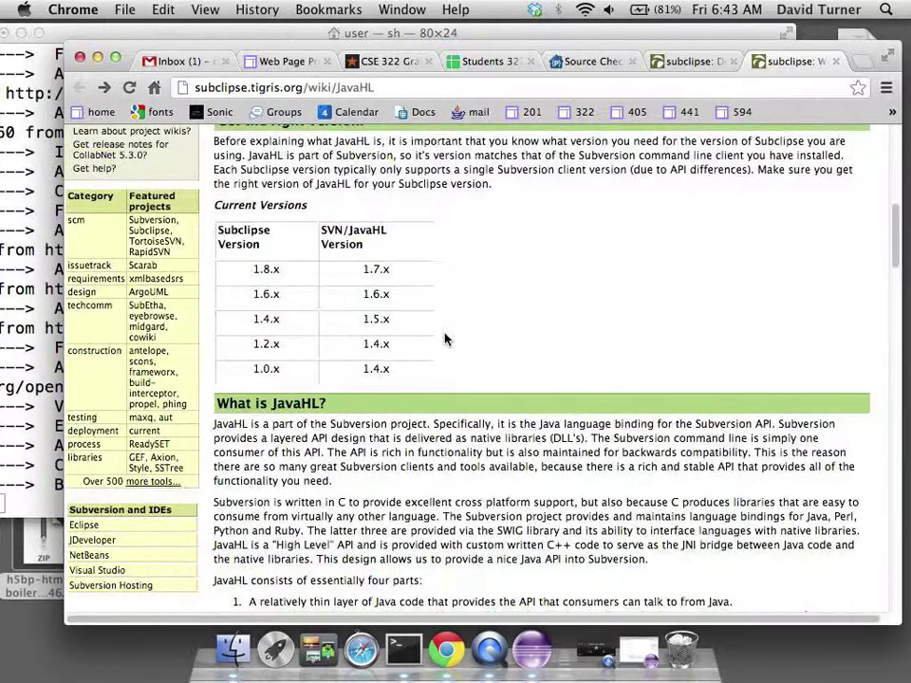
scroll(446, 339, "down", 1)
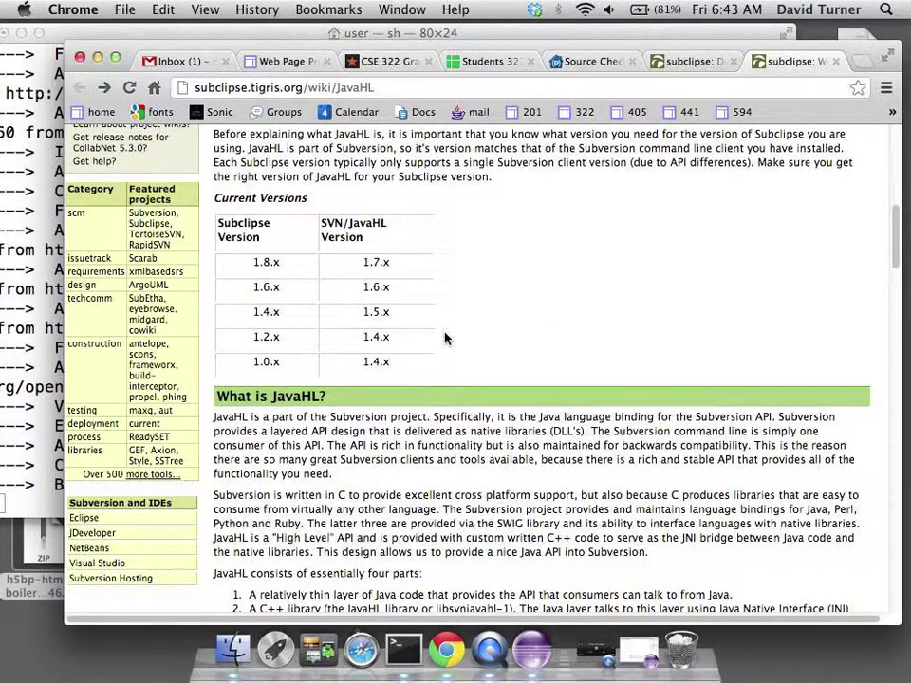
scroll(446, 338, "down", 10)
scroll(446, 337, "down", 5)
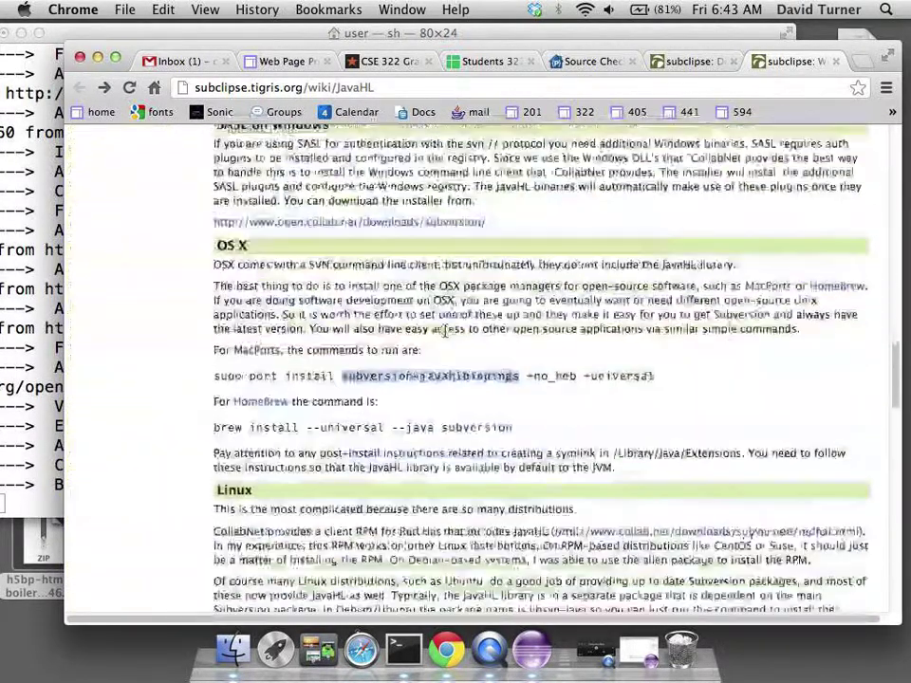
scroll(432, 399, "down", 2)
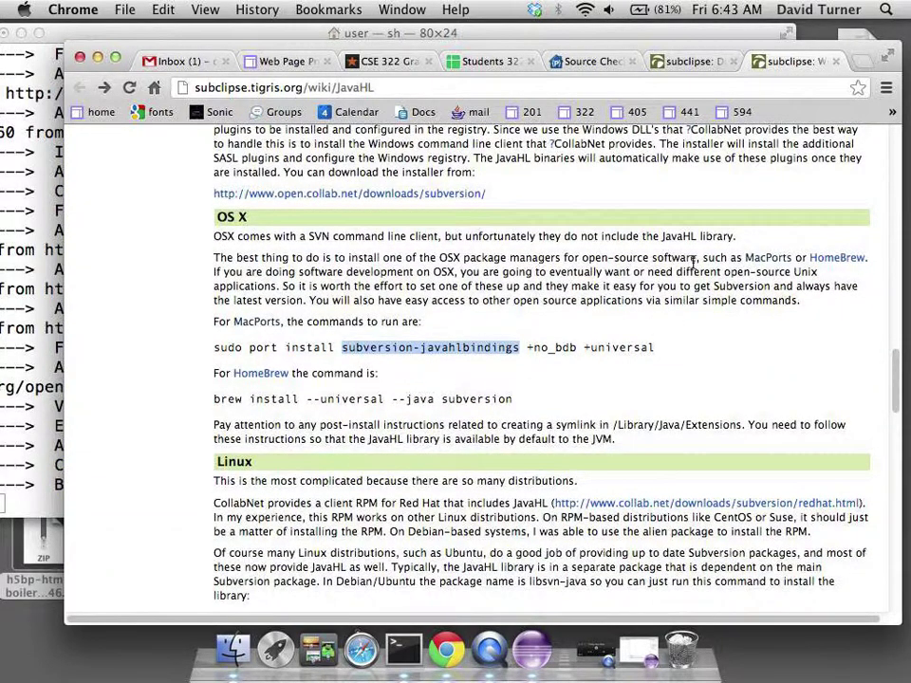
Read the OS X paragraph on package managers, highlighting the passages on open-source Unix applications, getting Subversion easily and access to other software
left_click(358, 265)
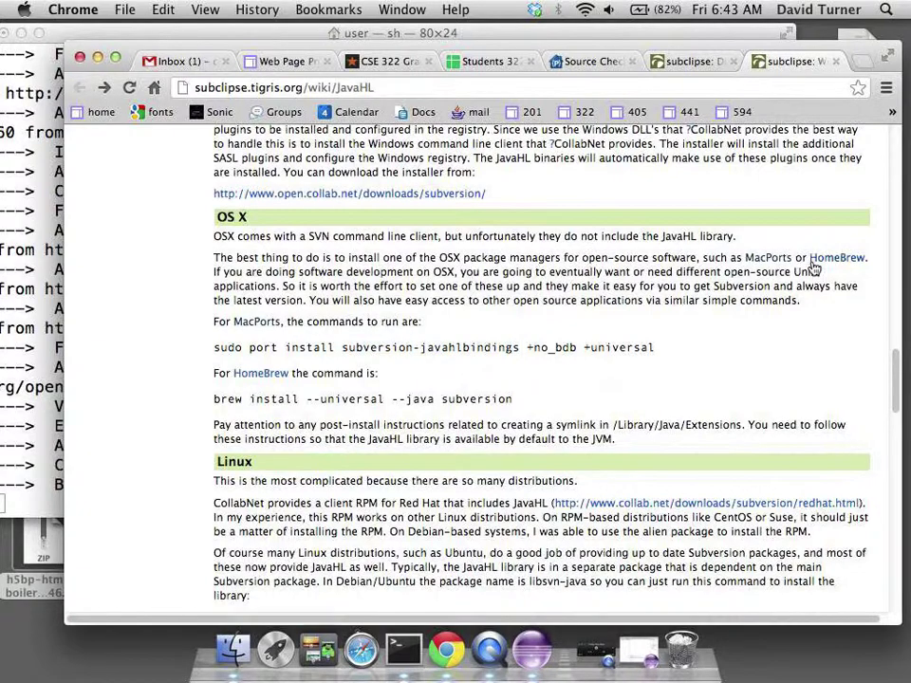
left_click_drag(226, 274, 765, 272)
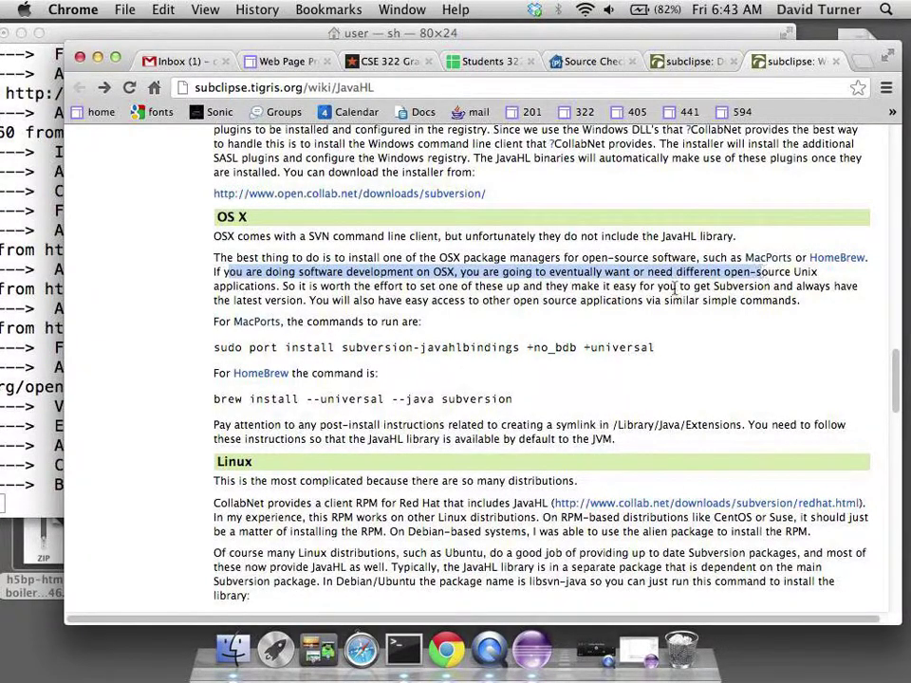
left_click_drag(278, 285, 762, 286)
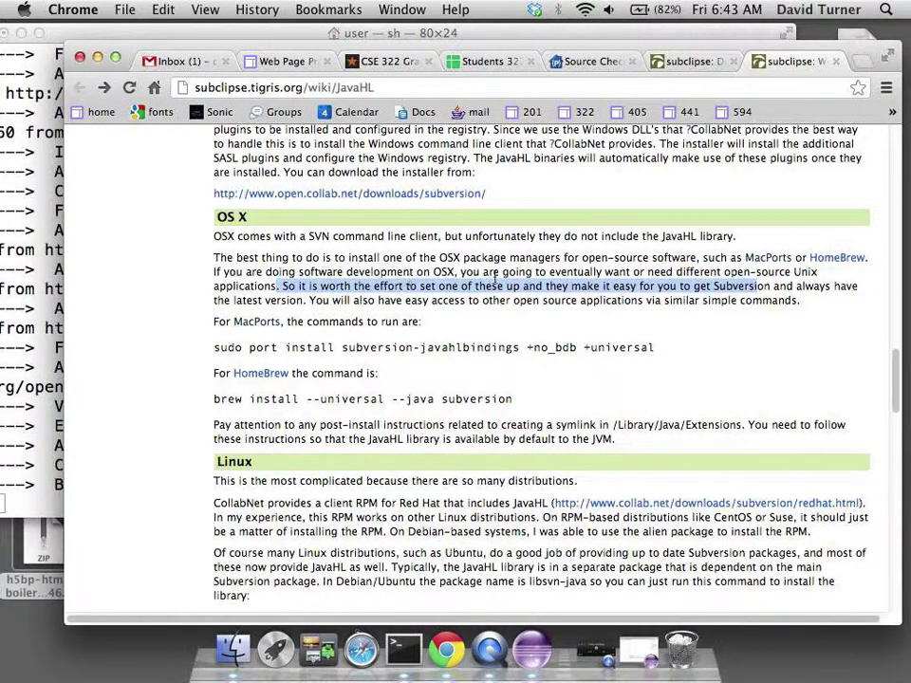
left_click_drag(464, 273, 280, 289)
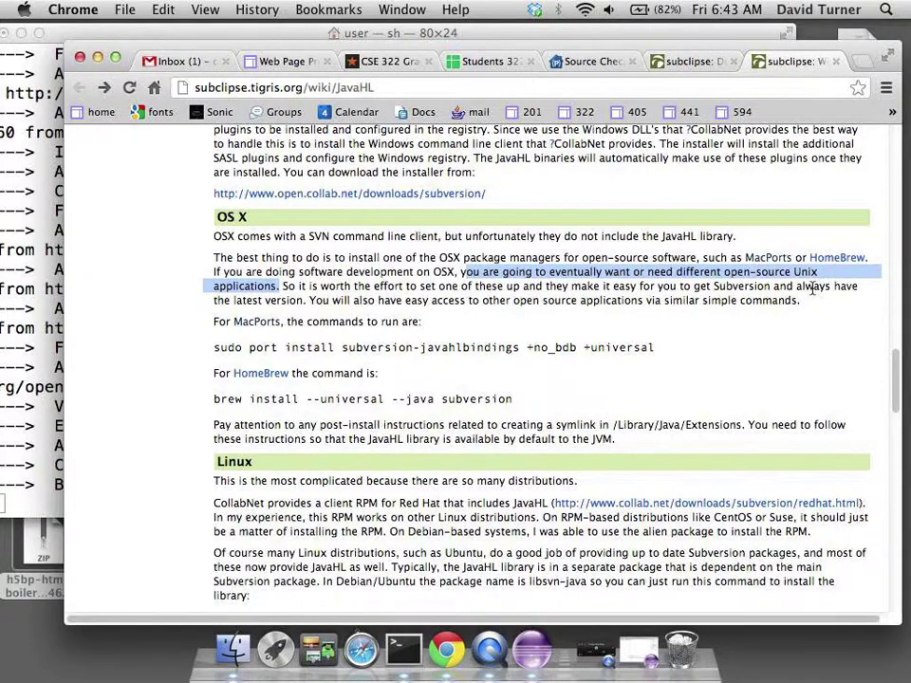
left_click_drag(323, 288, 791, 285)
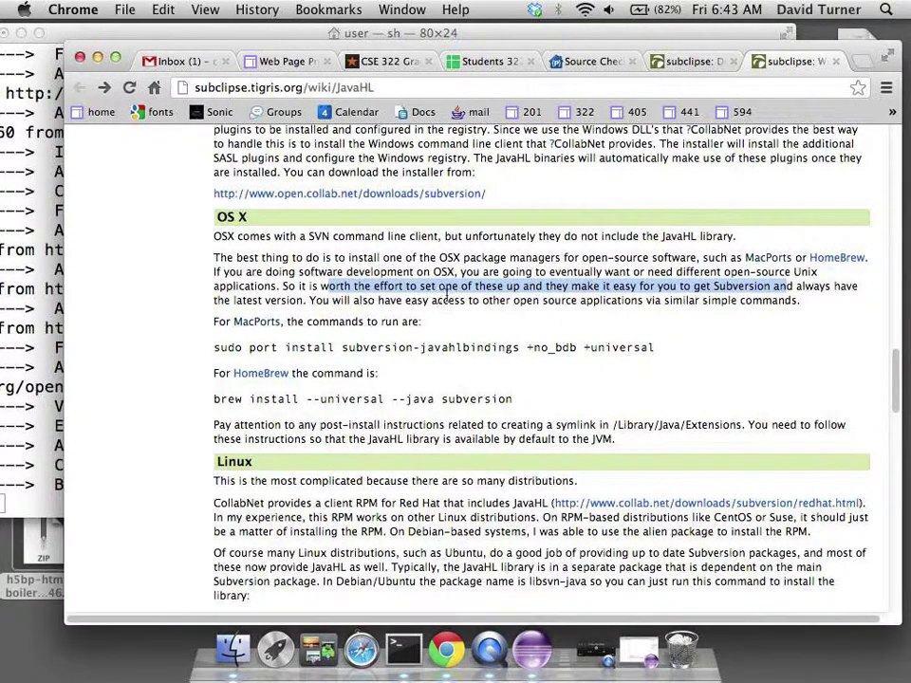
left_click(543, 294)
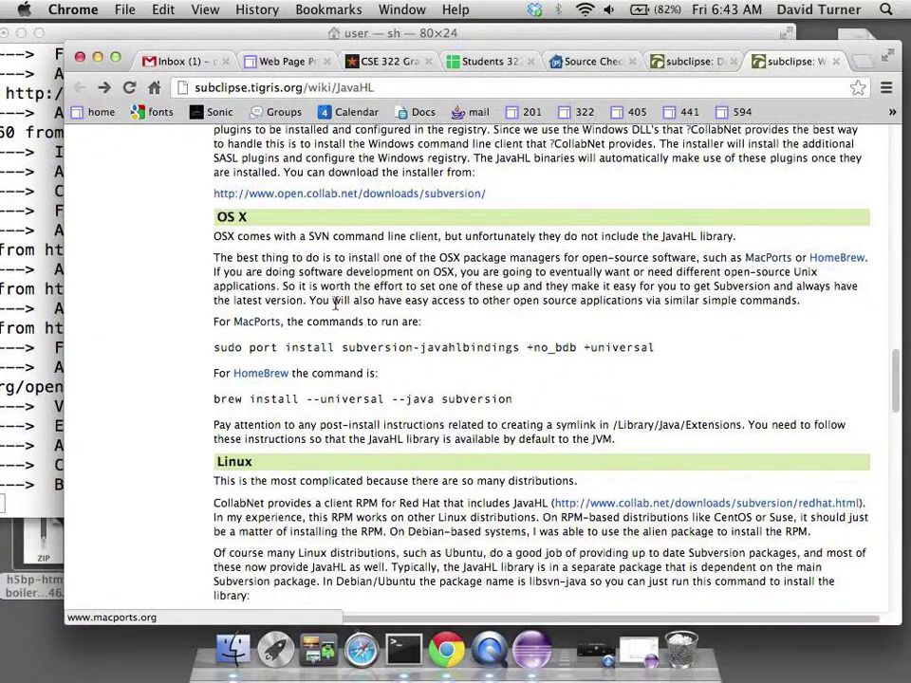
left_click_drag(325, 300, 558, 300)
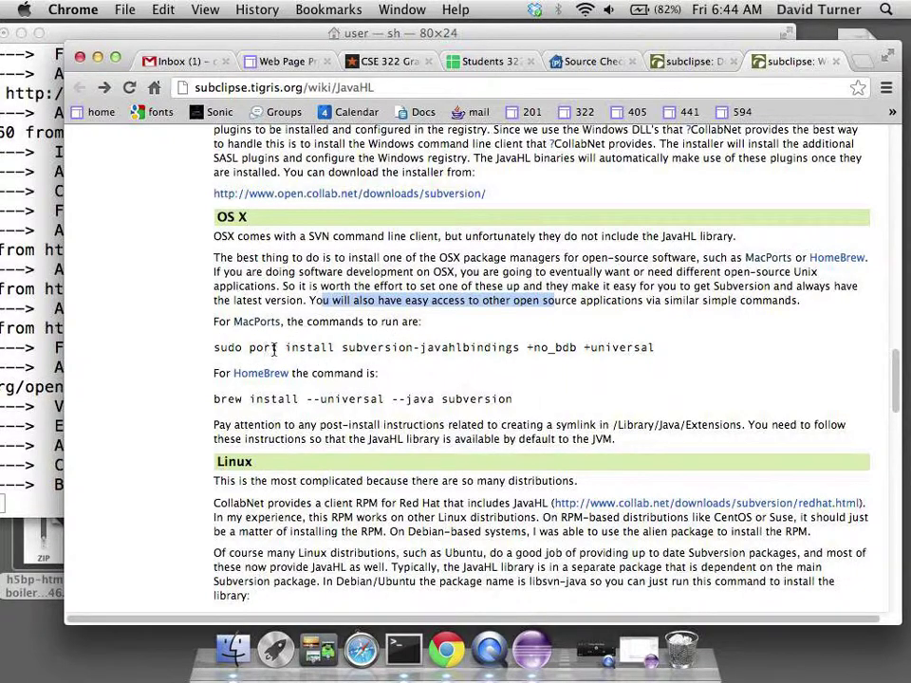
Examine the MacPorts command word by word, highlighting "sudo", "port", "install" and the package name "subversion-javahlbindings"
double_click(227, 347)
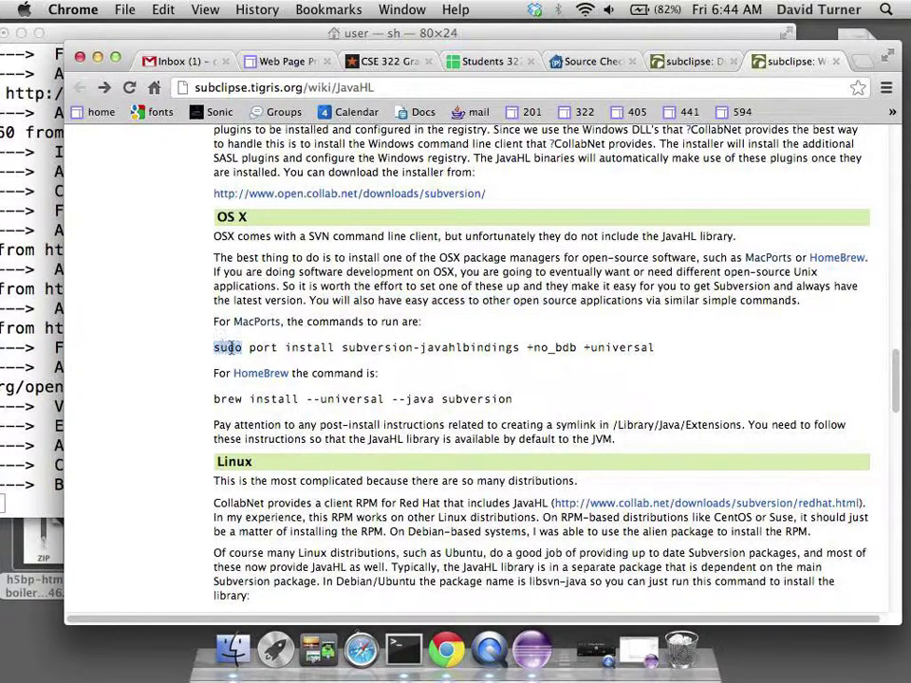
double_click(262, 348)
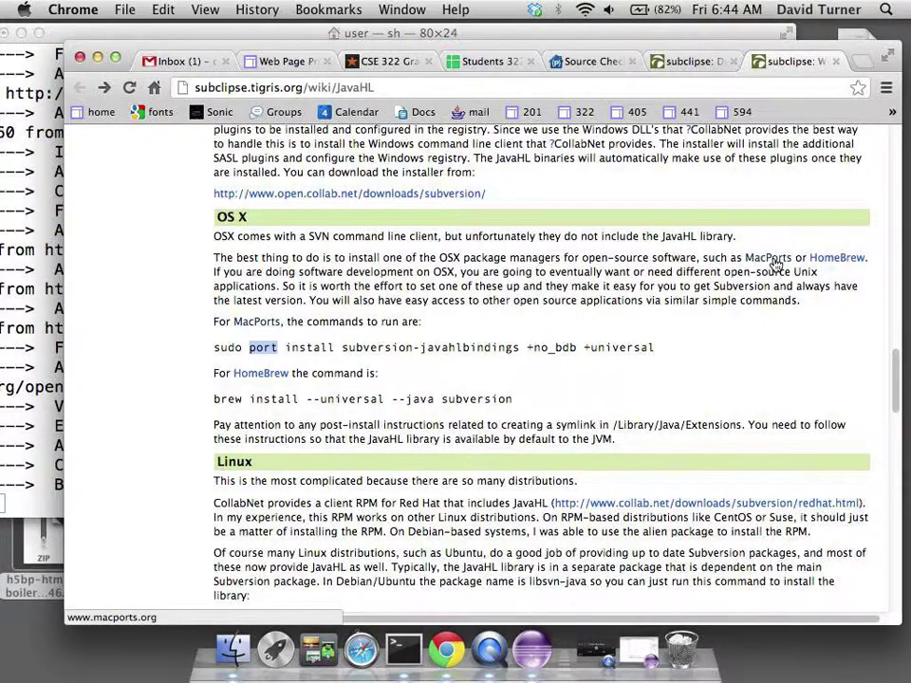
double_click(312, 347)
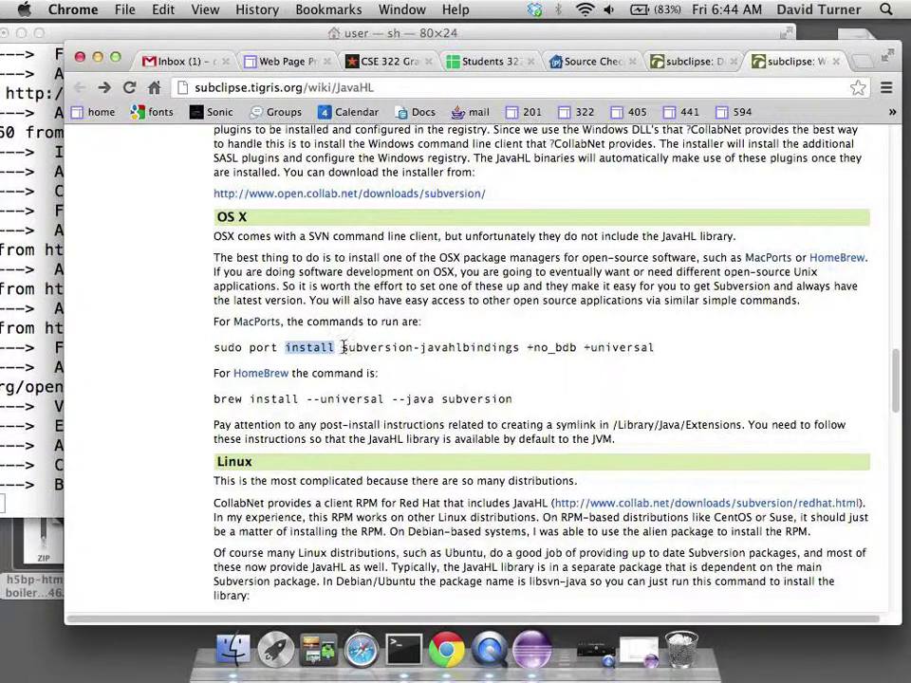
left_click_drag(341, 348, 520, 347)
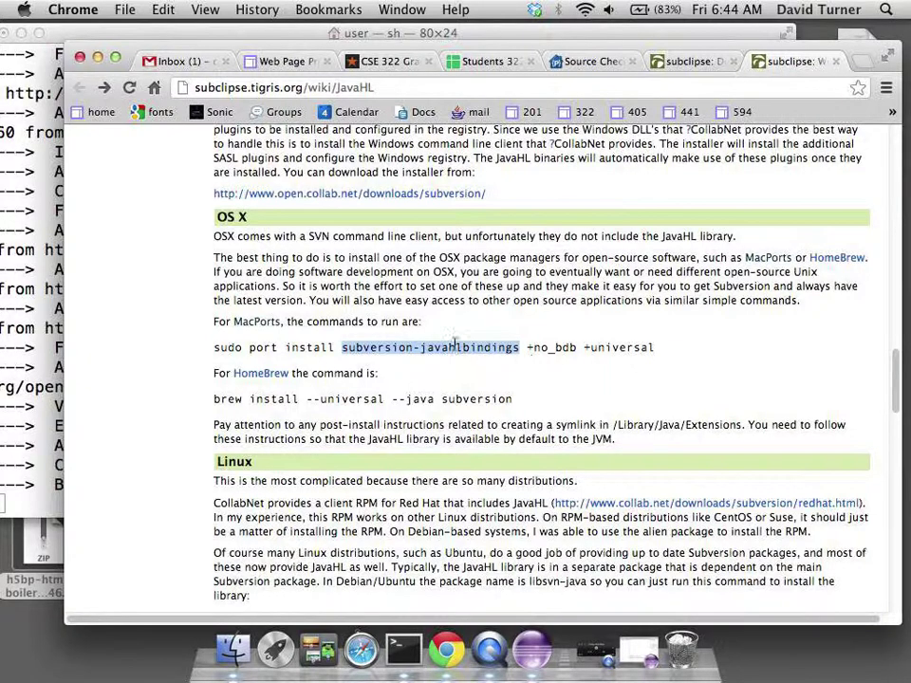
left_click(359, 353)
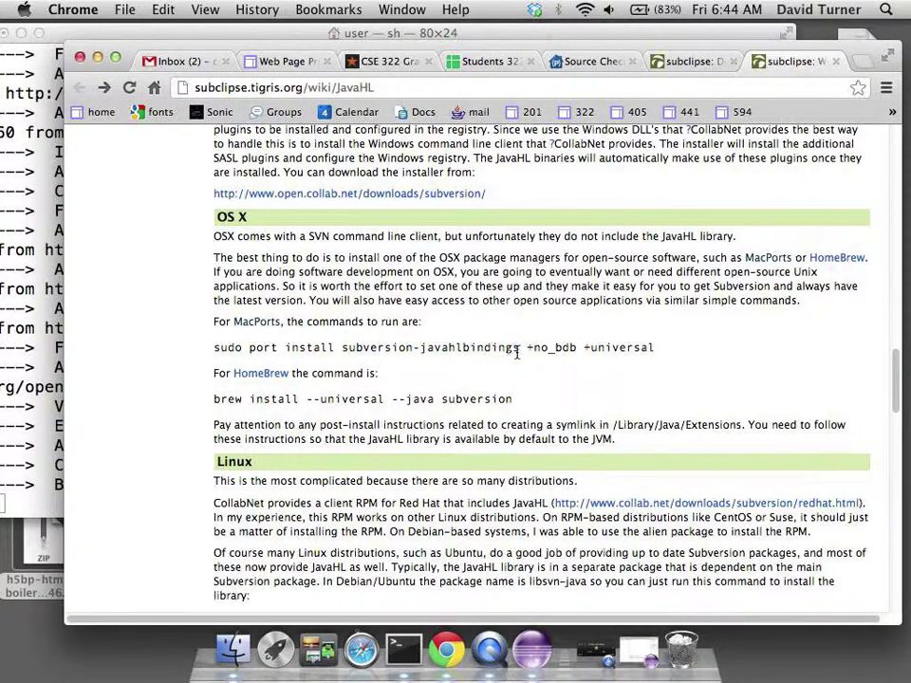
left_click_drag(521, 348, 248, 352)
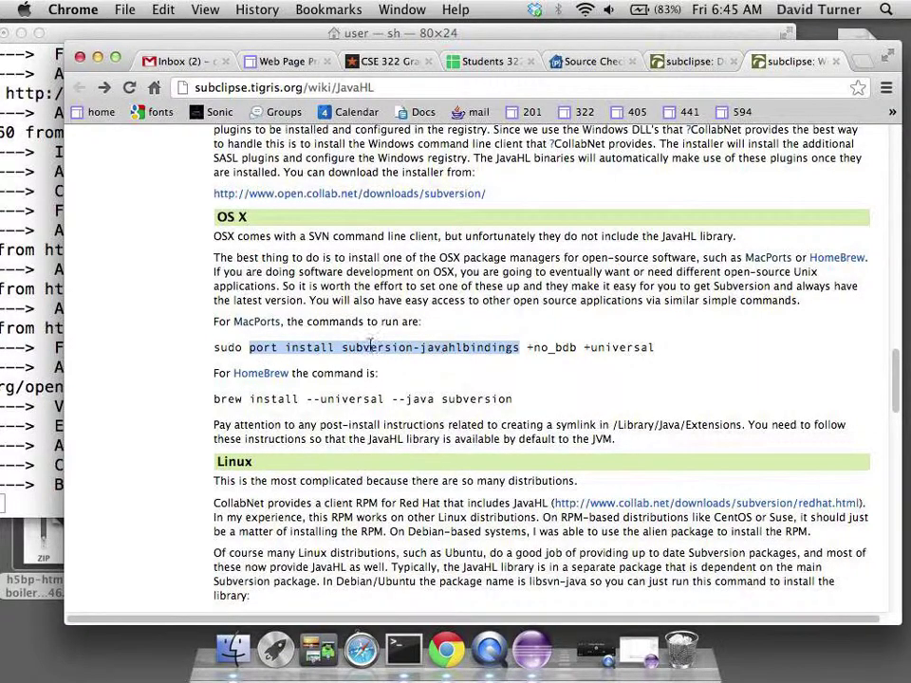
Examine the "+no_bdb +universal" variants at the end of the MacPorts command, and highlight "port" again
left_click(333, 344)
left_click_drag(341, 347, 654, 347)
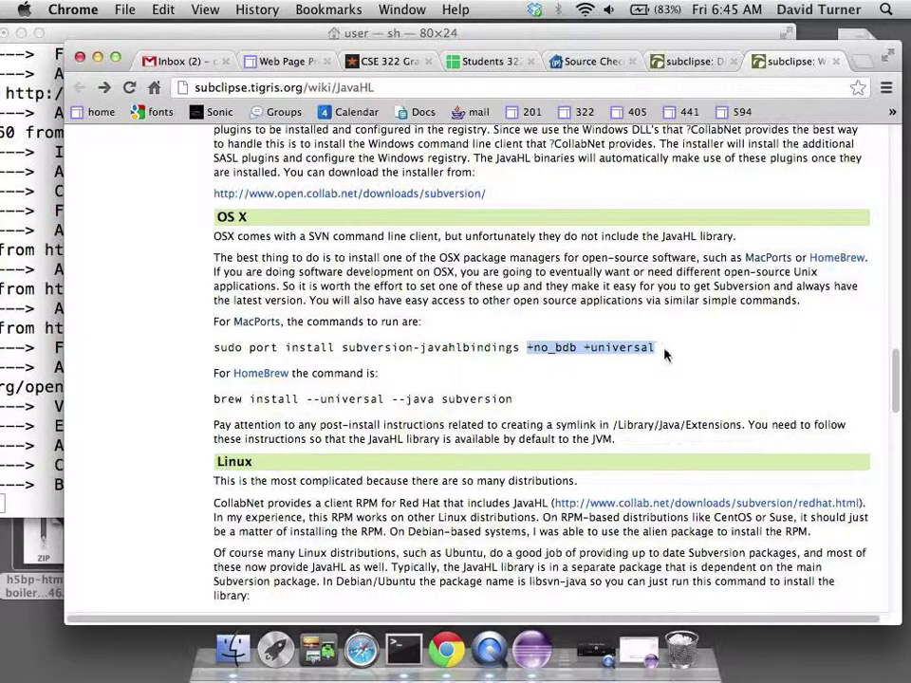
left_click(537, 349)
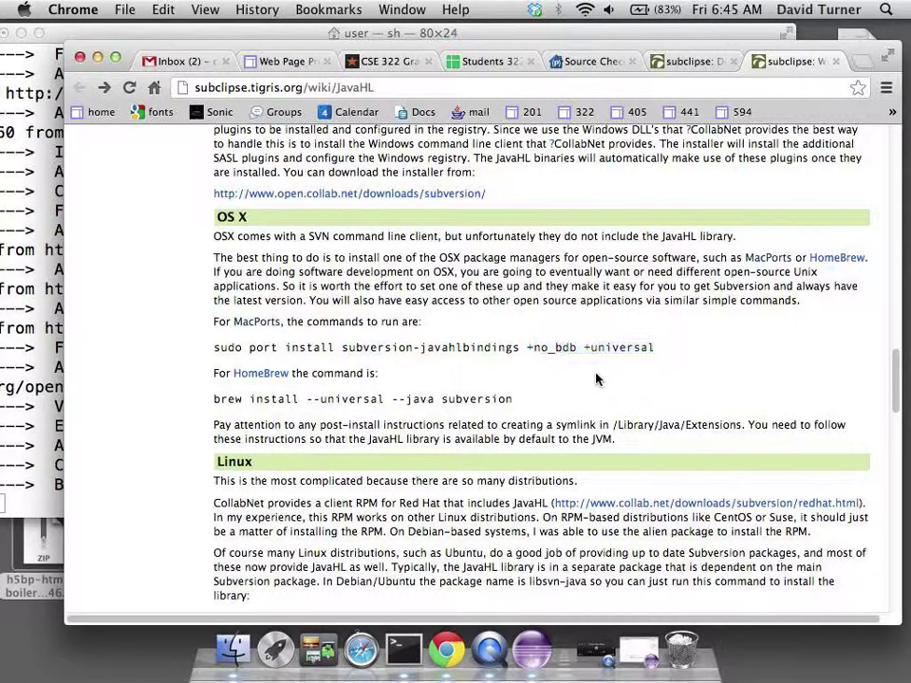
double_click(534, 350)
double_click(262, 348)
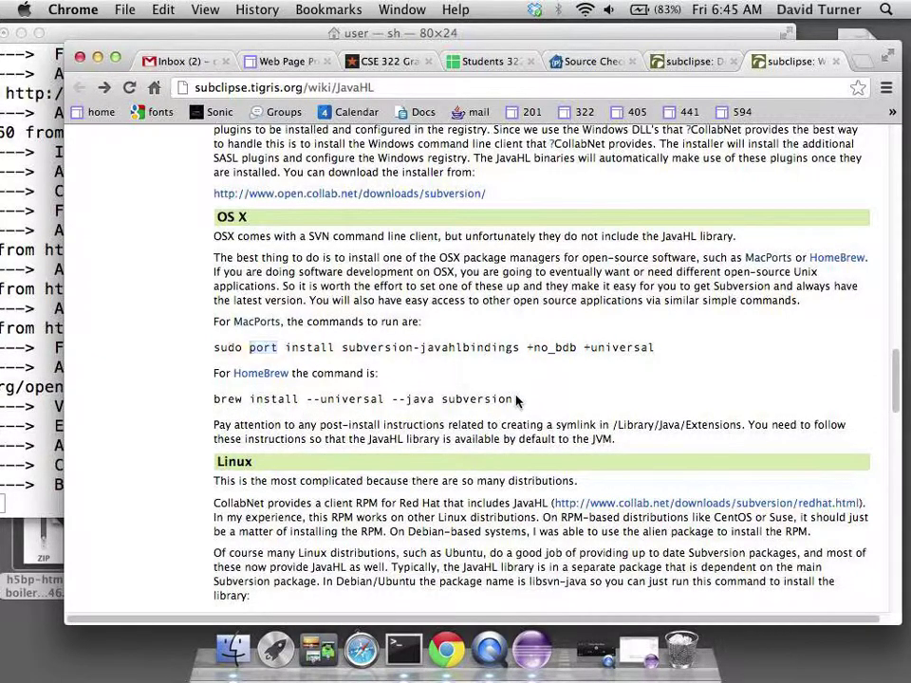
Compare the HomeBrew command with the MacPorts one, highlighting "universal" in both and the "no_bdb" variant
left_click_drag(513, 399, 212, 398)
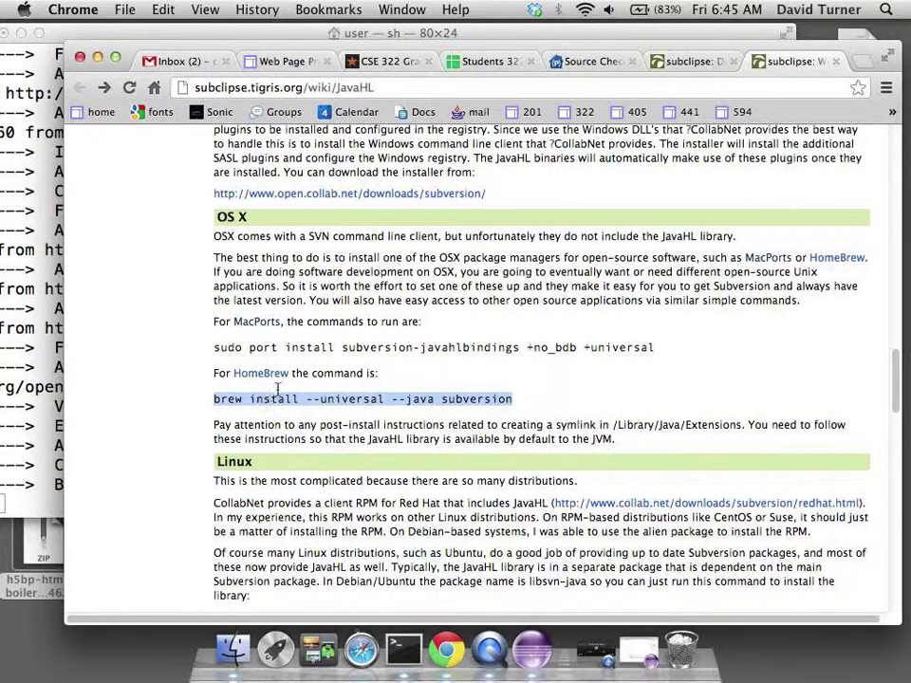
double_click(353, 400)
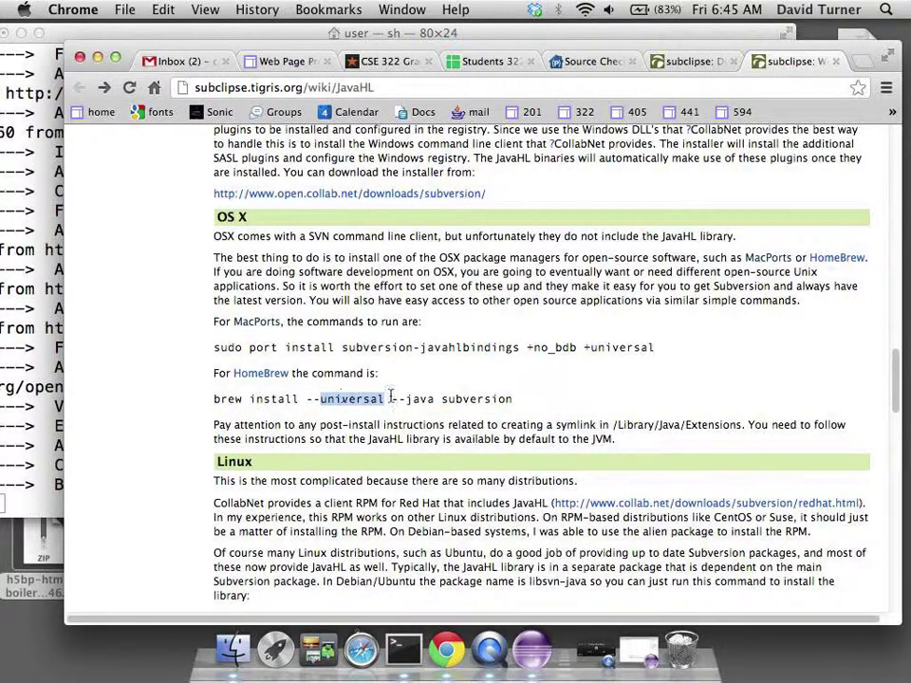
double_click(621, 347)
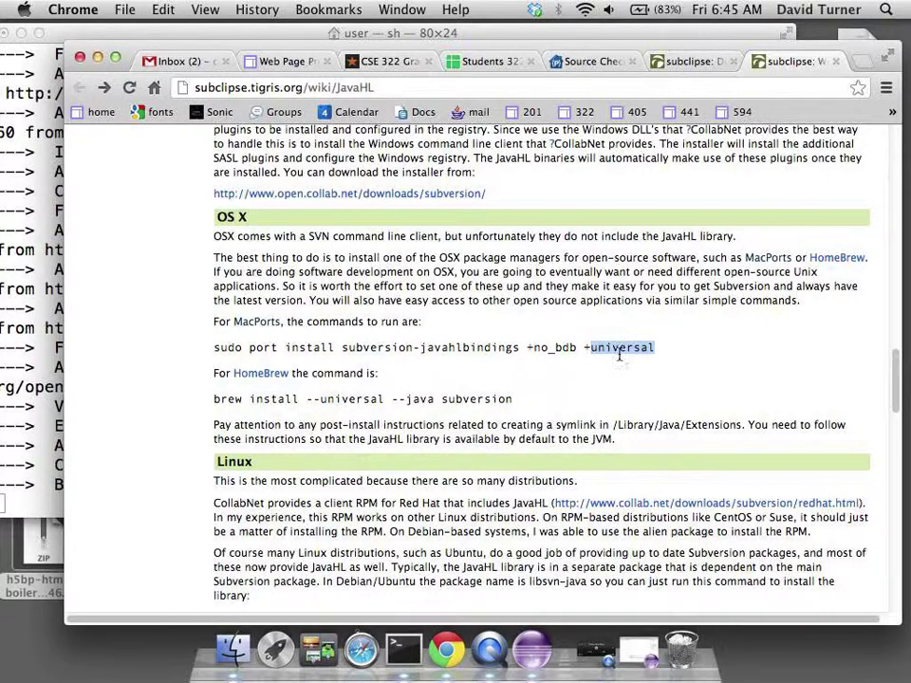
double_click(350, 398)
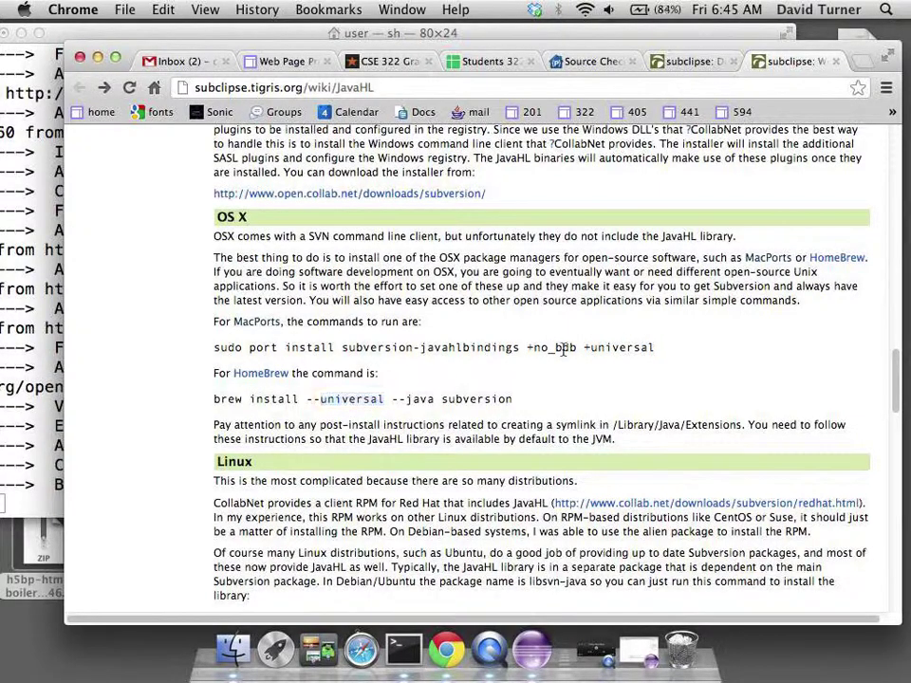
double_click(559, 349)
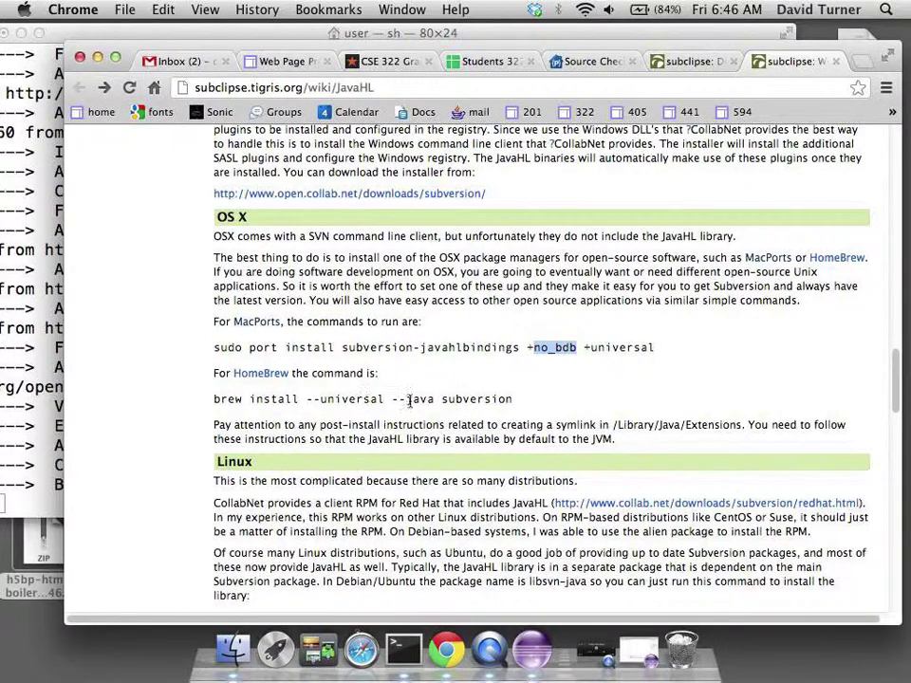
Compare HomeBrew's "--java" option and "subversion" package with the MacPorts package "subversion-javahlbindings", highlighting each
left_click_drag(392, 401, 433, 401)
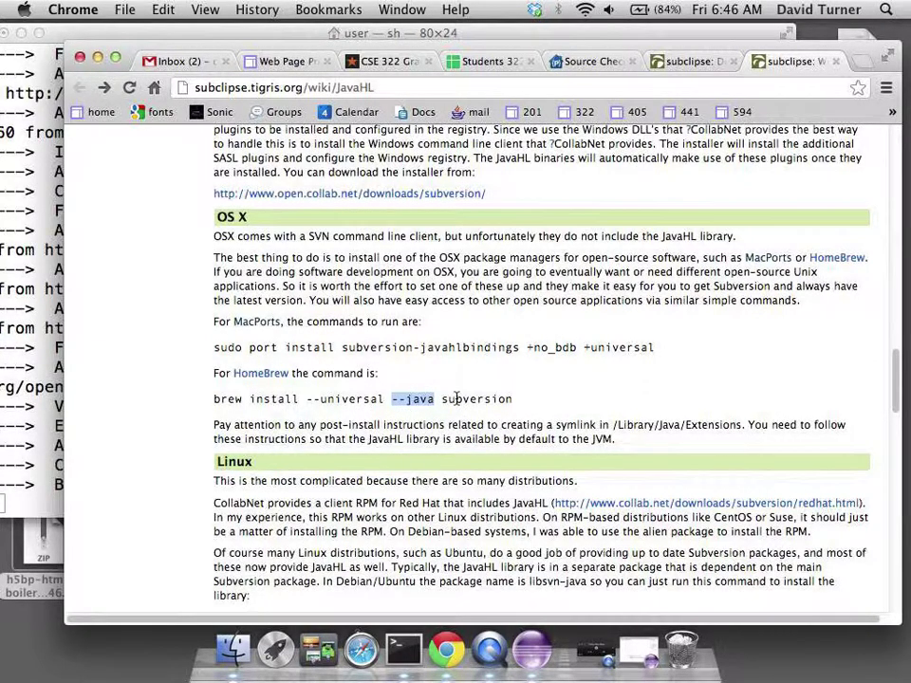
left_click(510, 399)
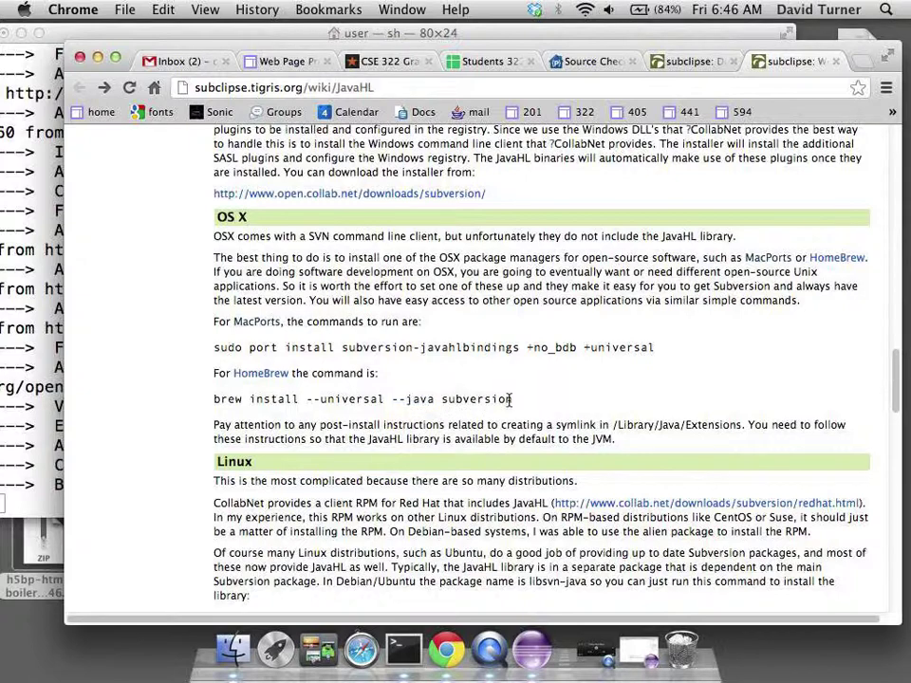
left_click_drag(512, 399, 406, 402)
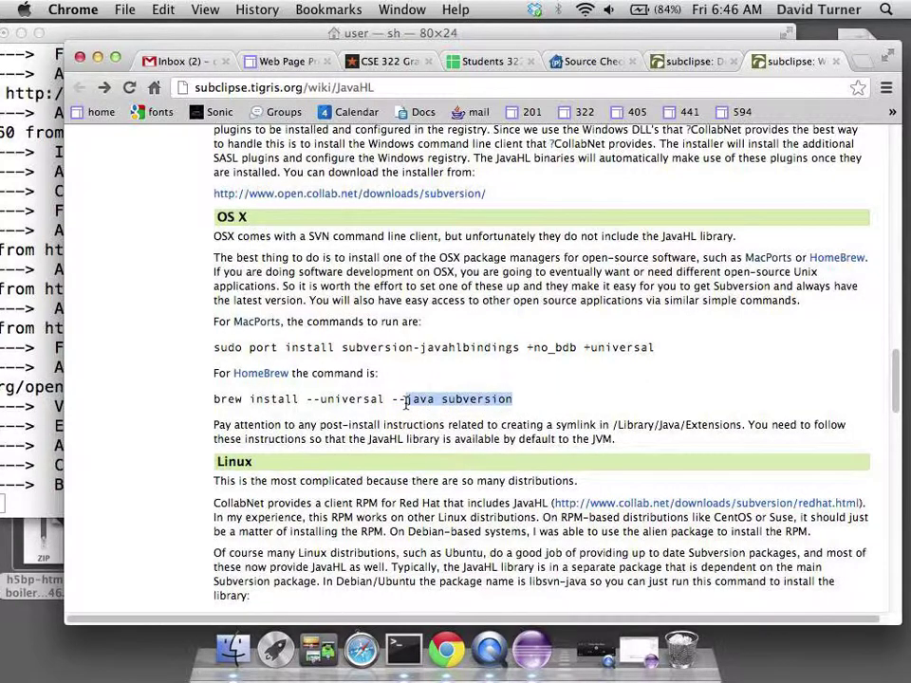
left_click(402, 400)
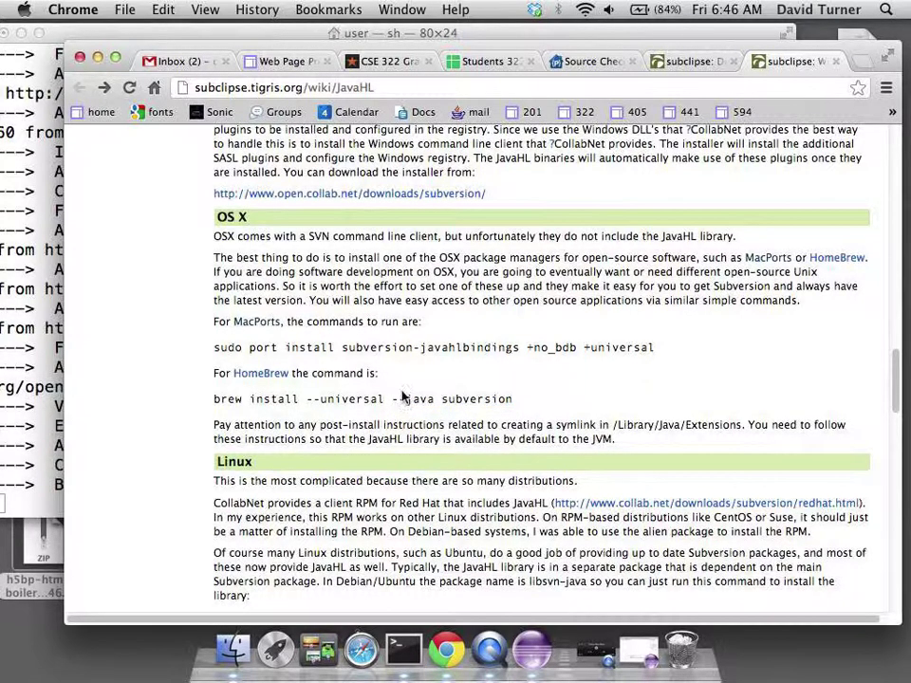
left_click_drag(340, 350, 521, 350)
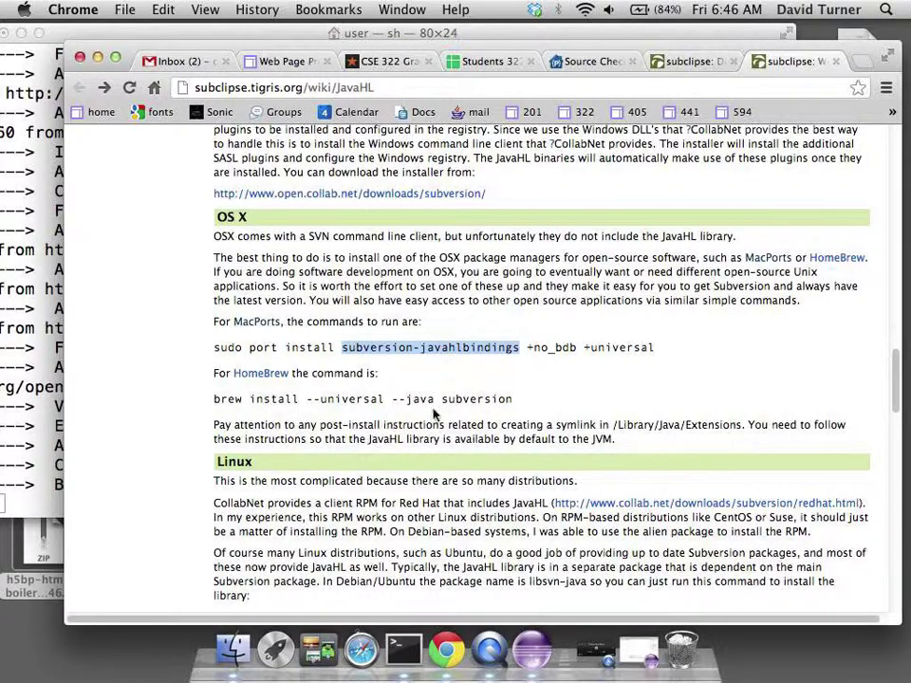
left_click_drag(442, 399, 512, 399)
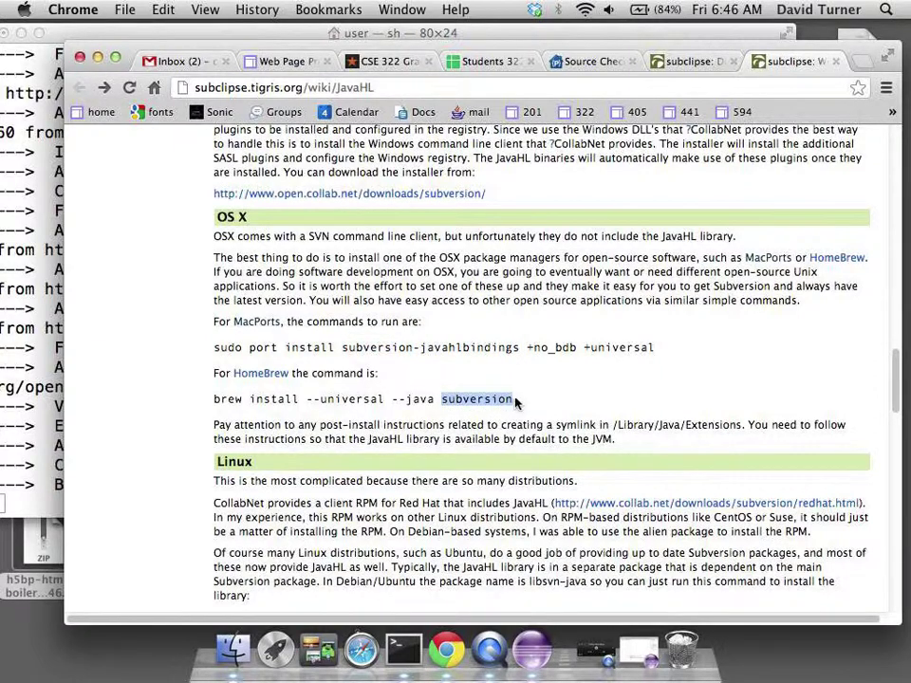
left_click(435, 399, "shift")
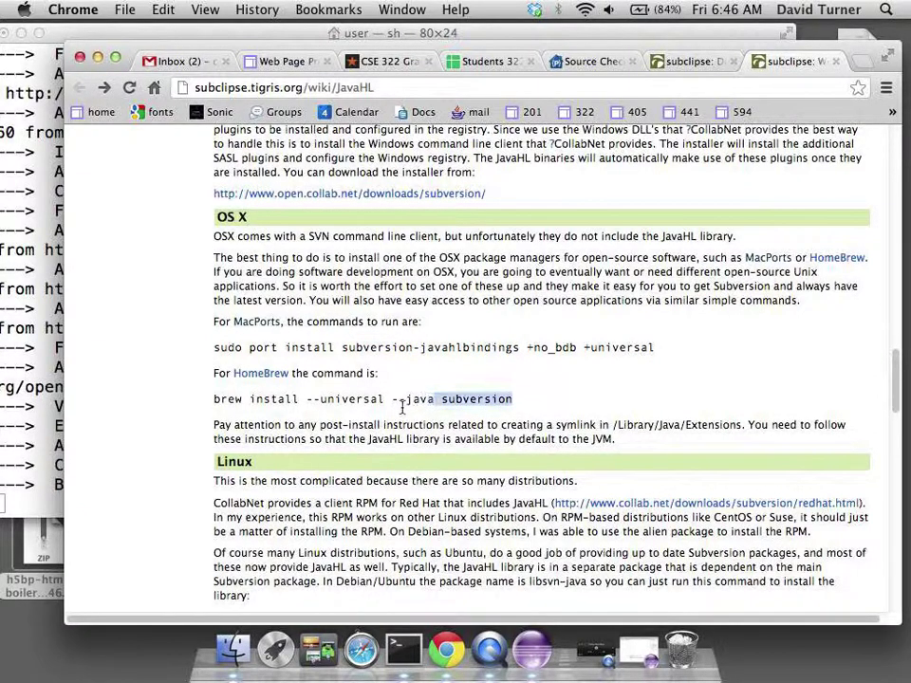
Highlight the "--java" option and the whole HomeBrew install command on the JavaHL wiki page
left_click_drag(392, 399, 438, 391)
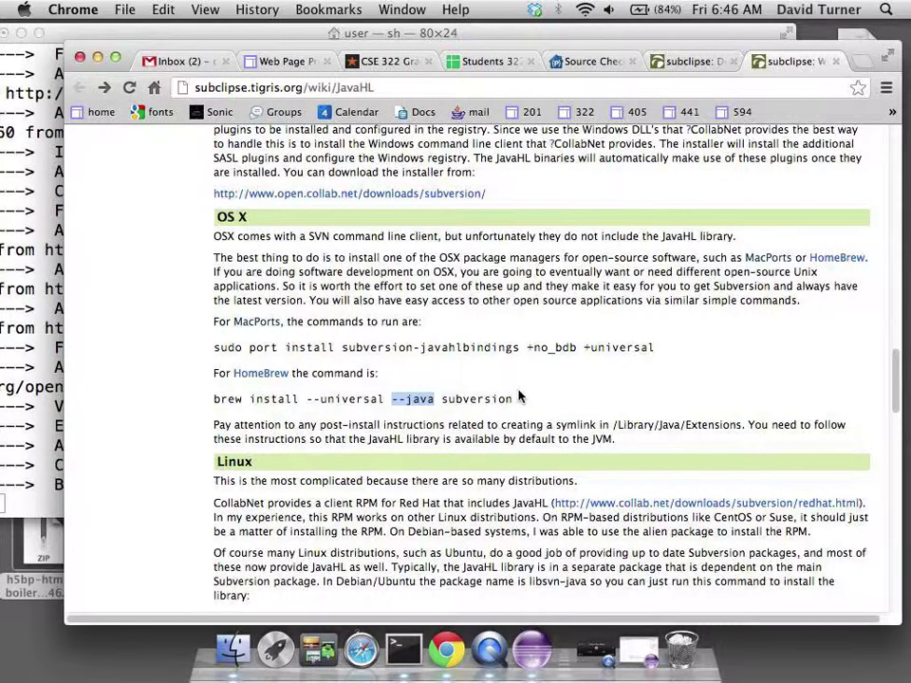
left_click(222, 399)
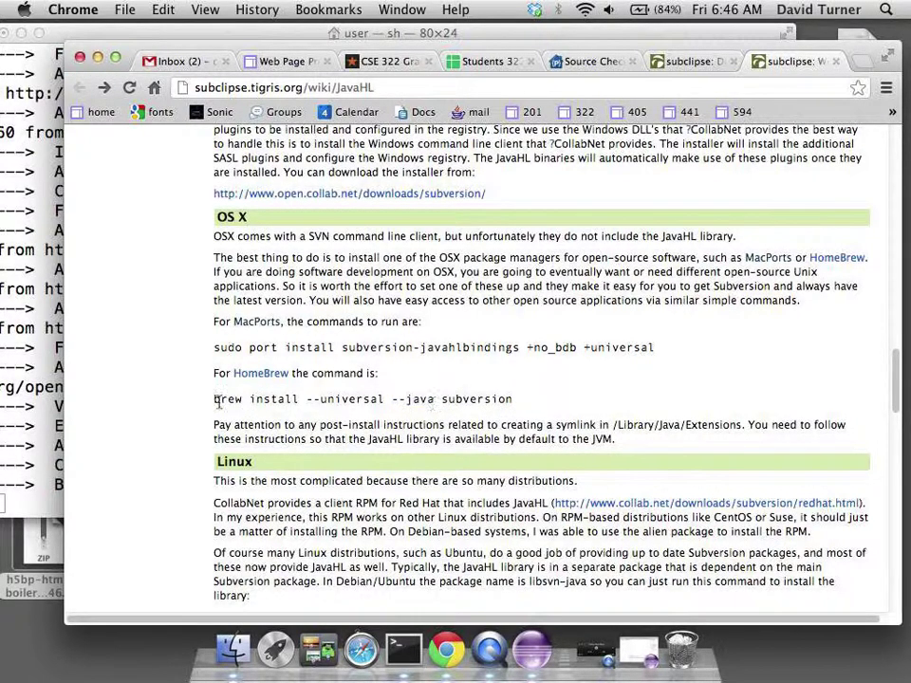
left_click_drag(216, 399, 576, 398)
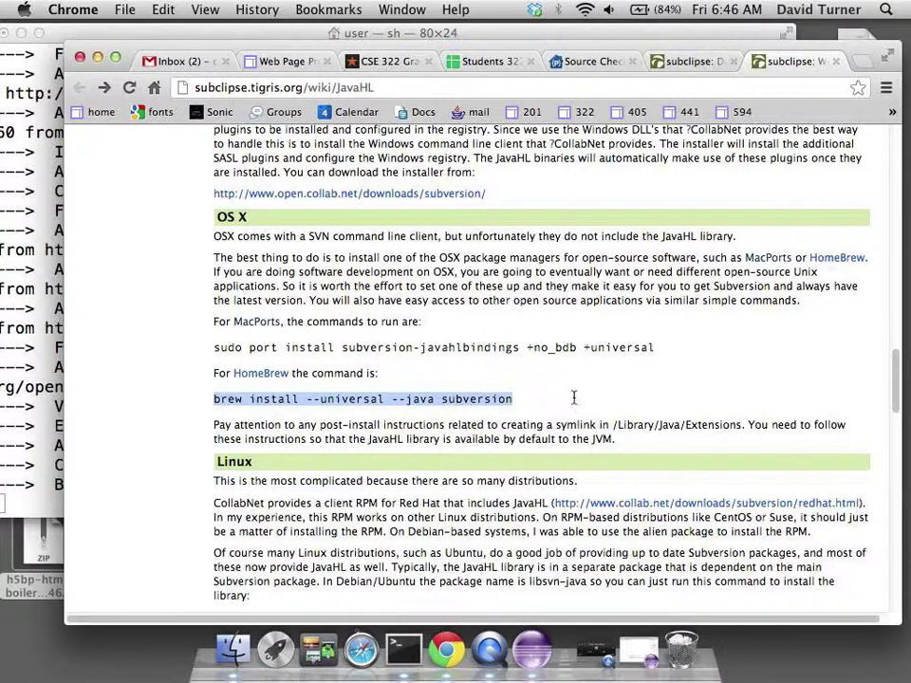
scroll(553, 393, "down", 2)
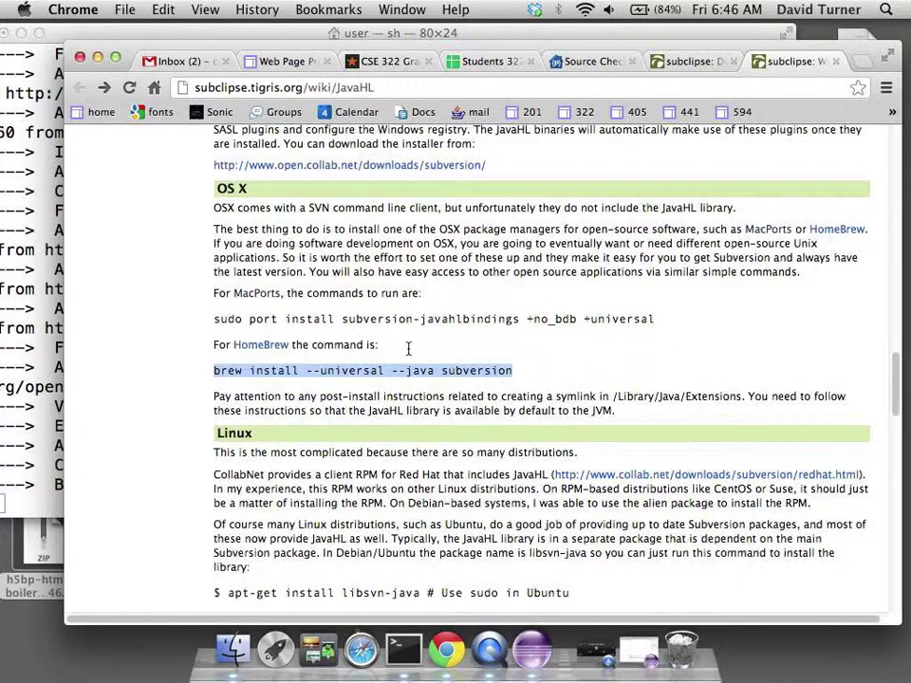
Switch between the JavaHL wiki page and Terminal to check the progress of the MacPorts installation
left_click(21, 230)
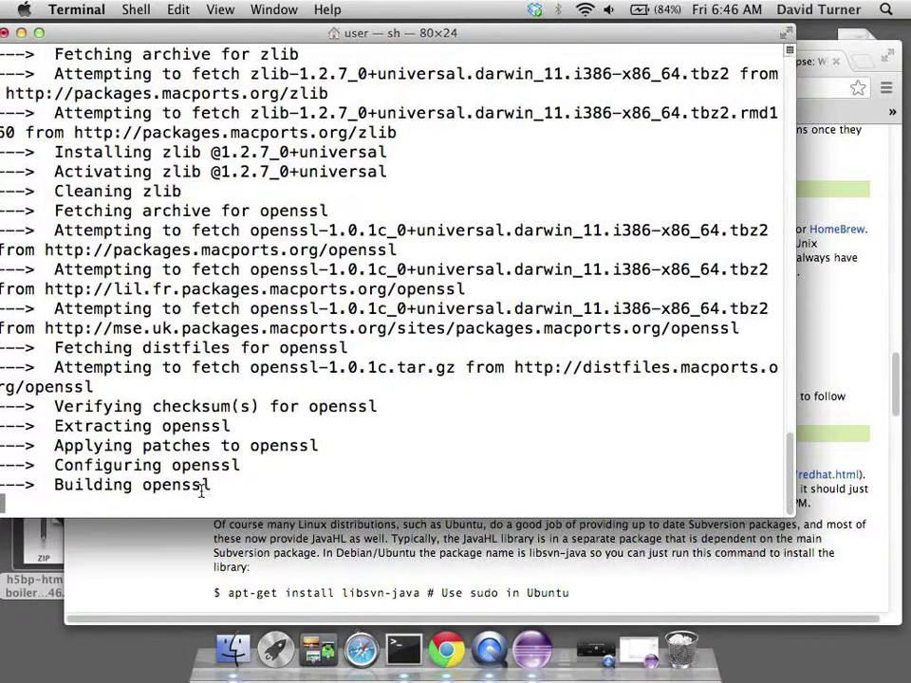
left_click(863, 52)
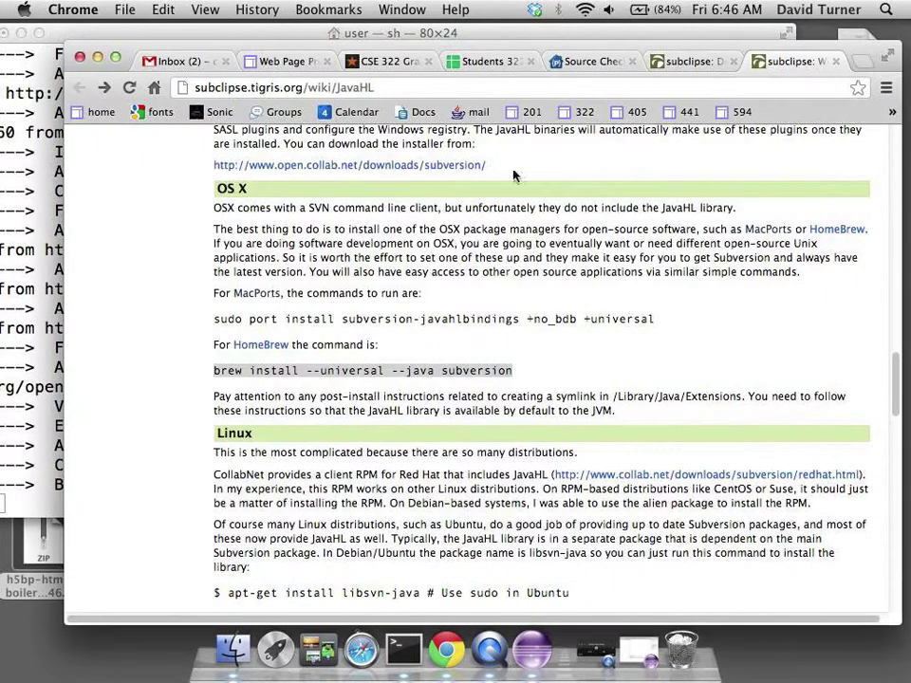
left_click_drag(156, 372, 362, 372)
left_click(45, 399)
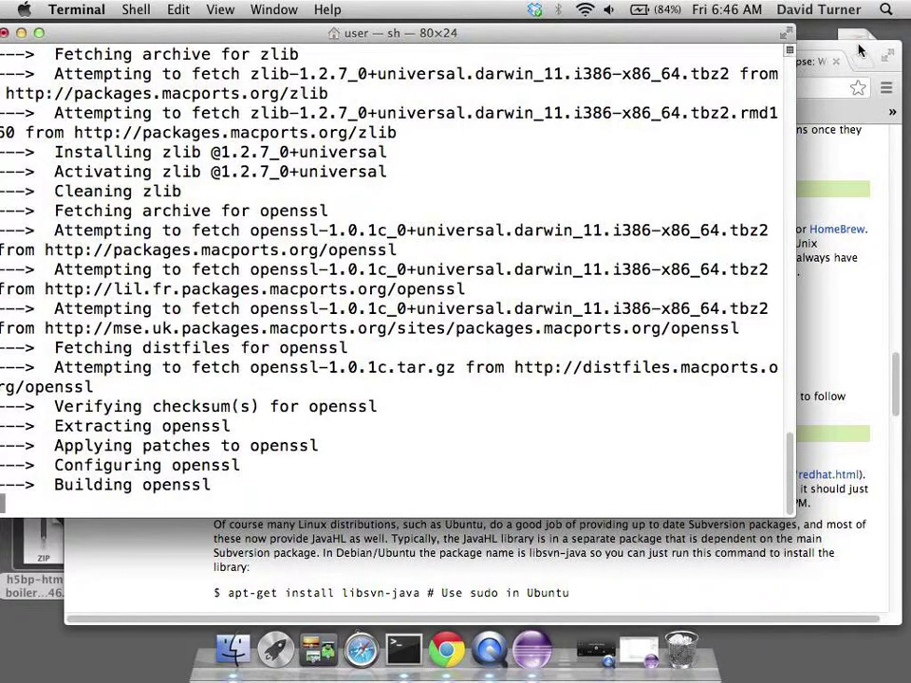
left_click(587, 661)
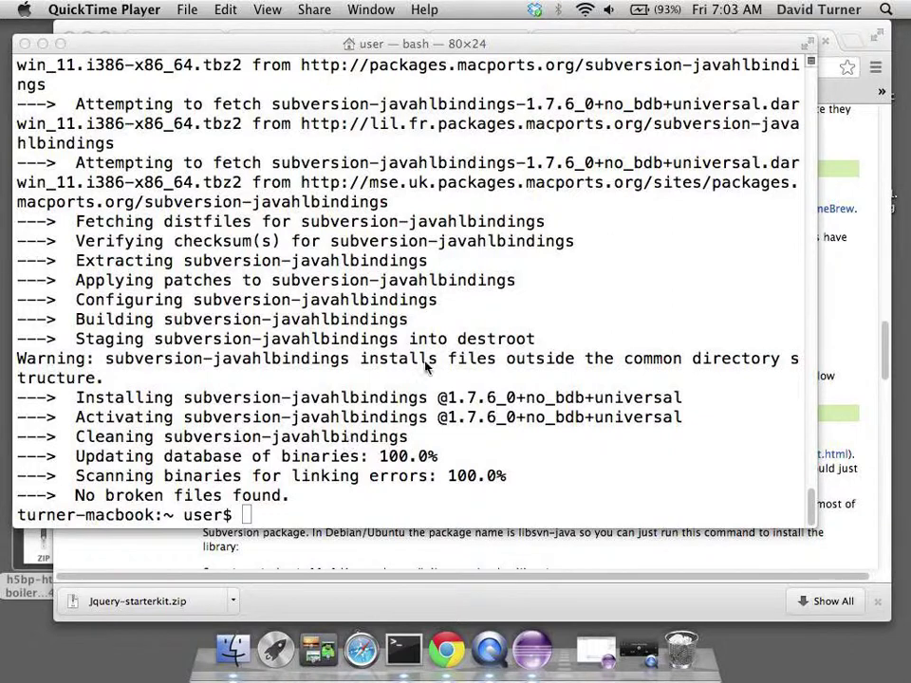
Review the MacPorts command on the JavaHL wiki page, highlighting the whole line and the package name "subversion-javahlbindings"
left_click(283, 511)
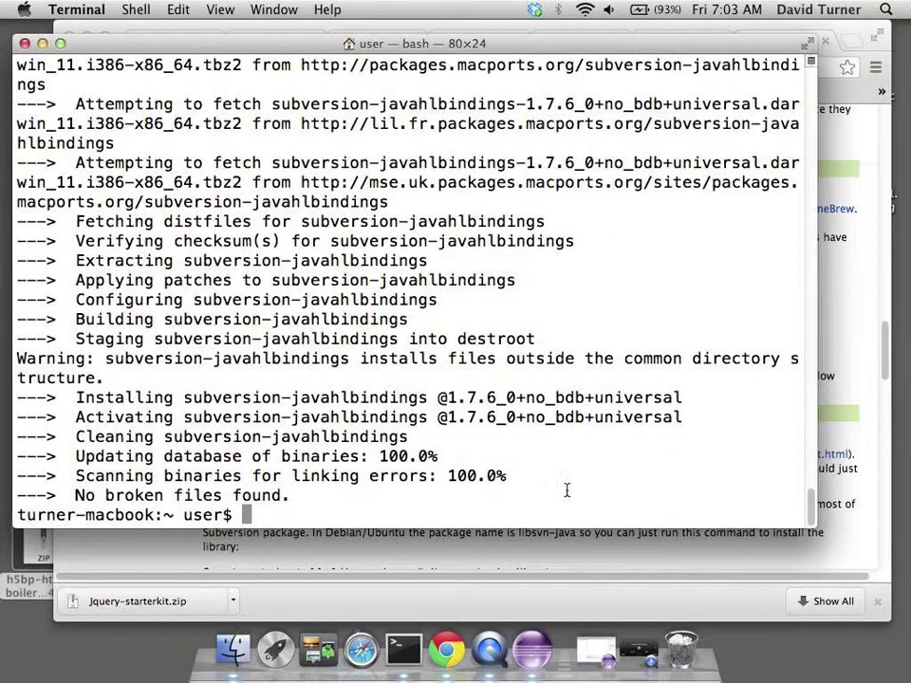
left_click(546, 597)
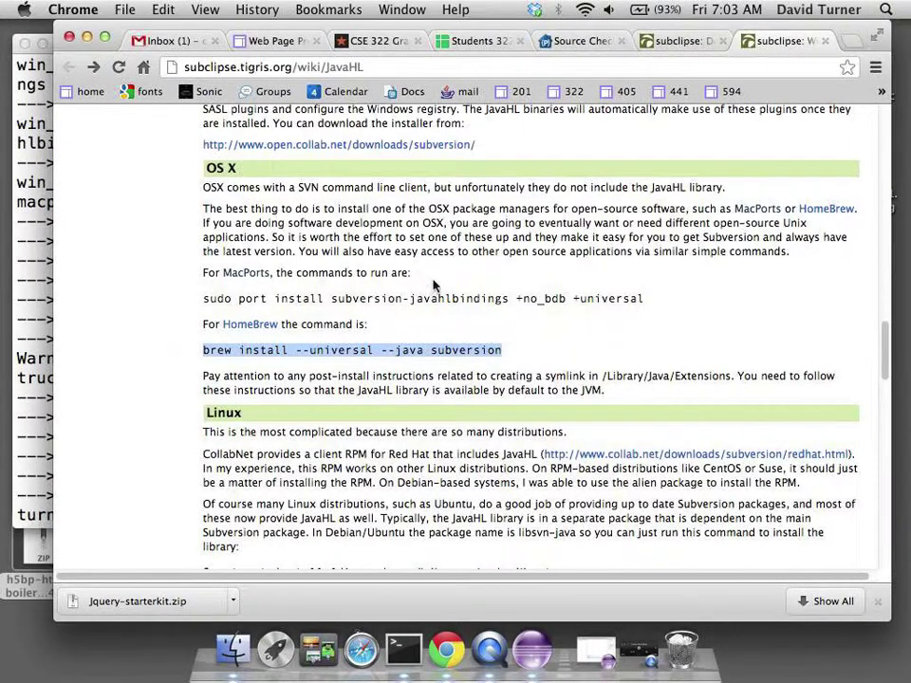
left_click(276, 301)
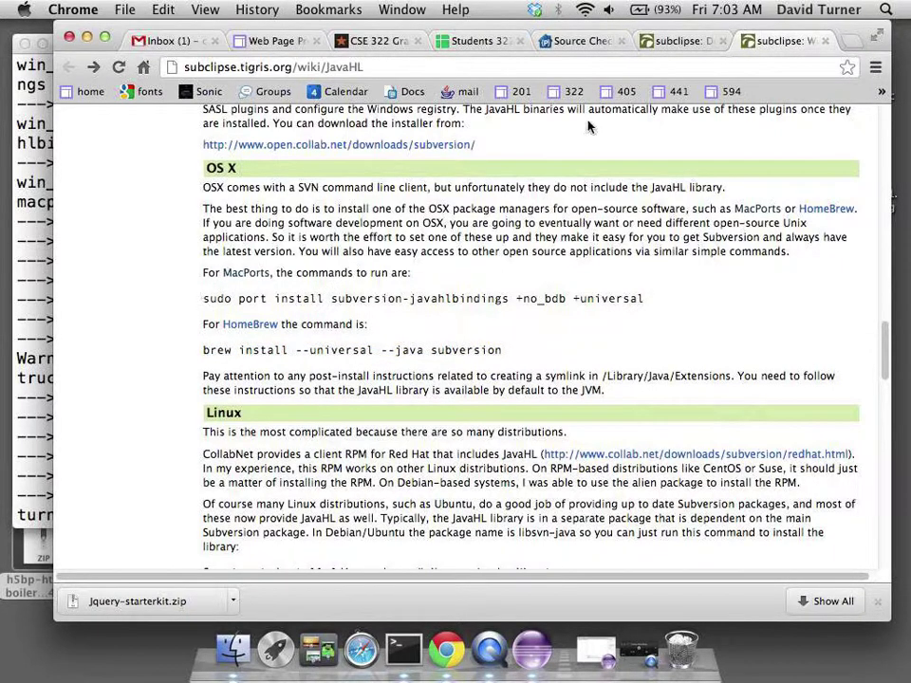
left_click_drag(203, 299, 646, 298)
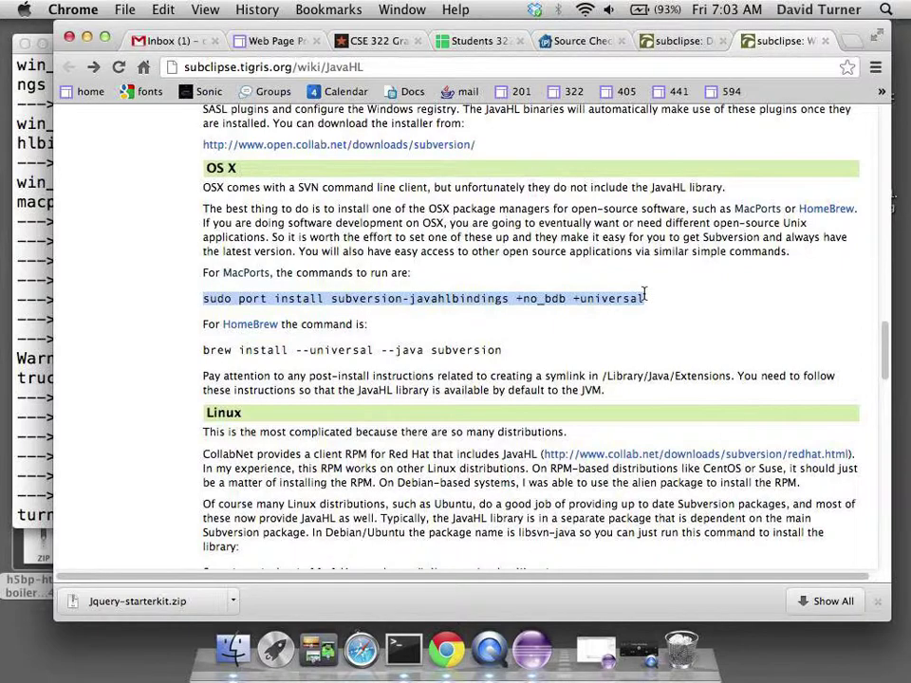
right_click(196, 297)
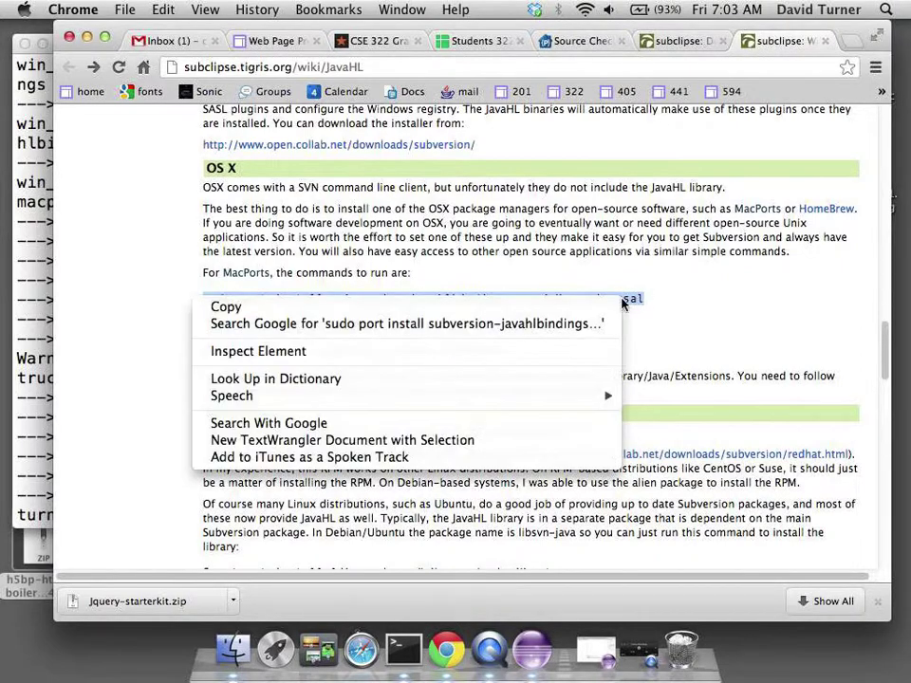
left_click(315, 304)
left_click(422, 282)
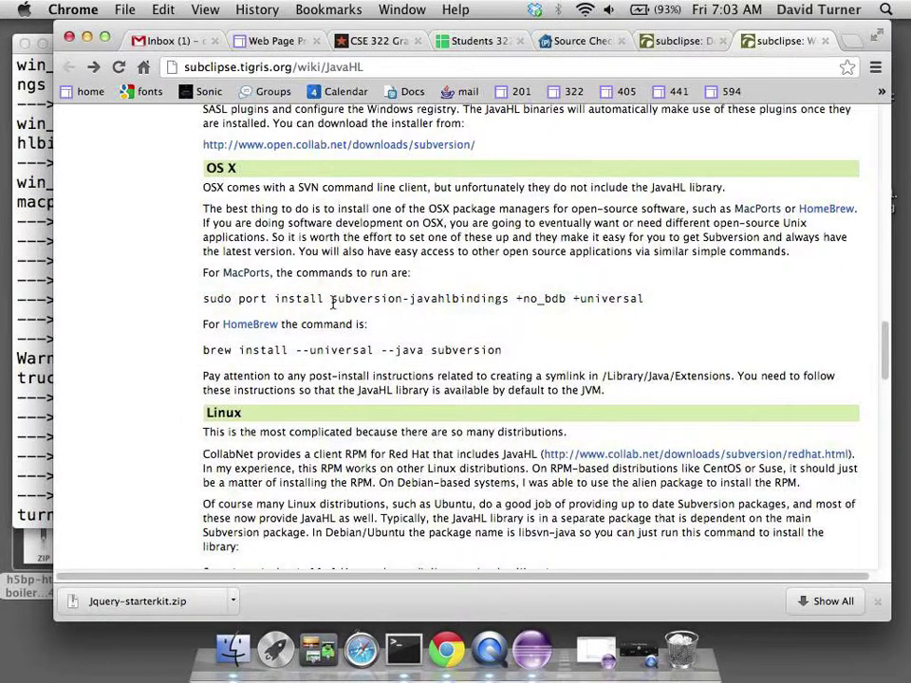
left_click_drag(331, 299, 509, 299)
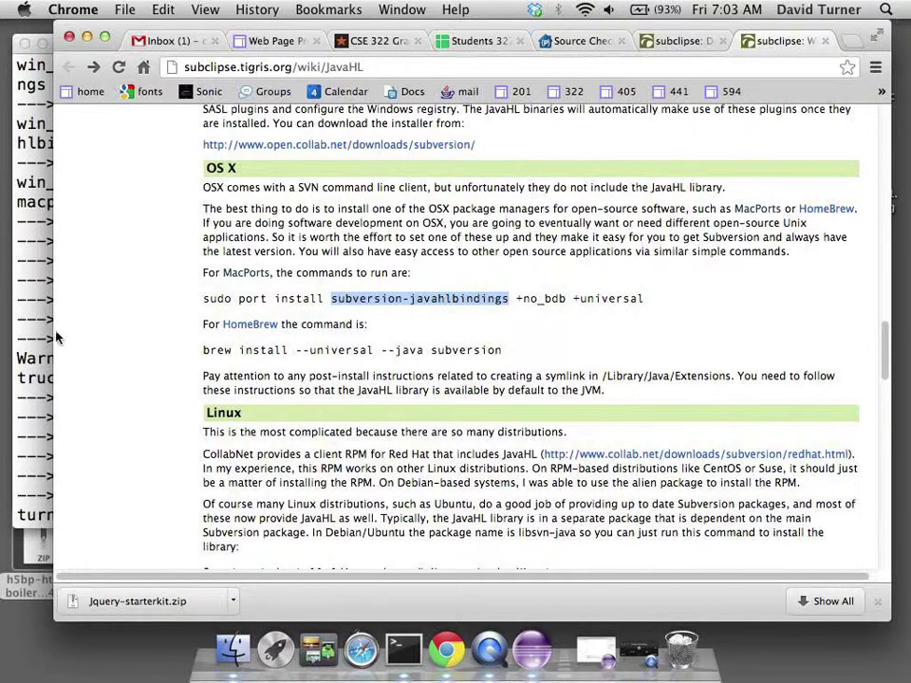
Examine the MacPorts installation log in Terminal, highlighting "subversion-javahlbindings" and reviewing the dependencies that were built before it
left_click(38, 249)
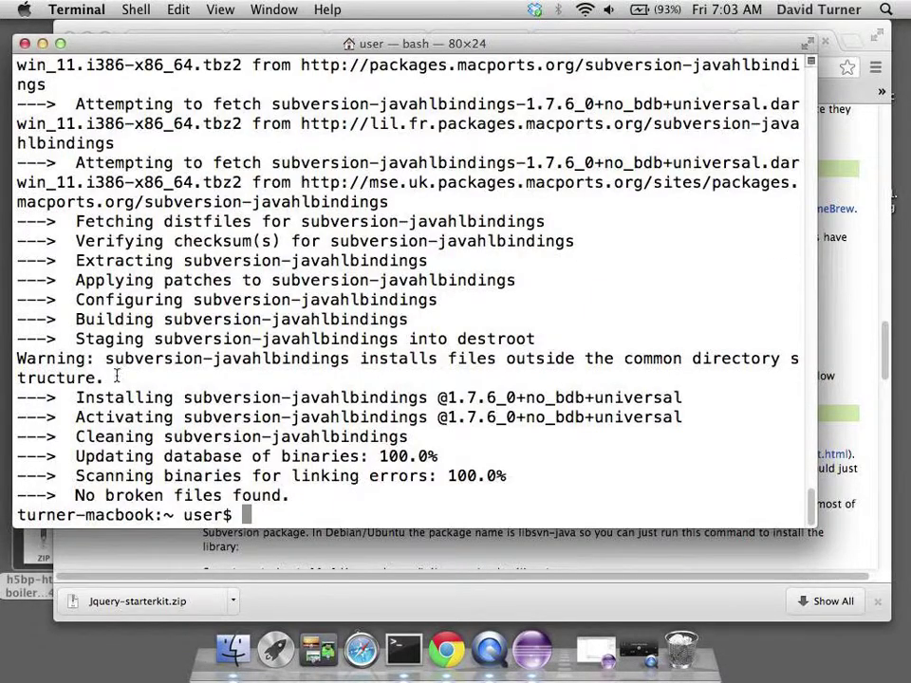
left_click_drag(183, 398, 429, 395)
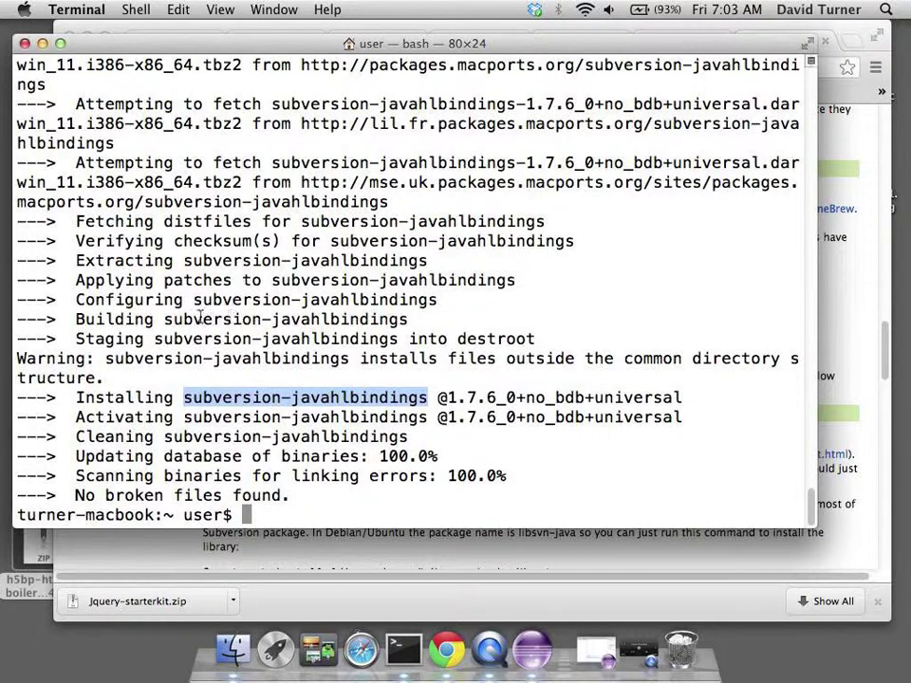
scroll(197, 319, "up", 4)
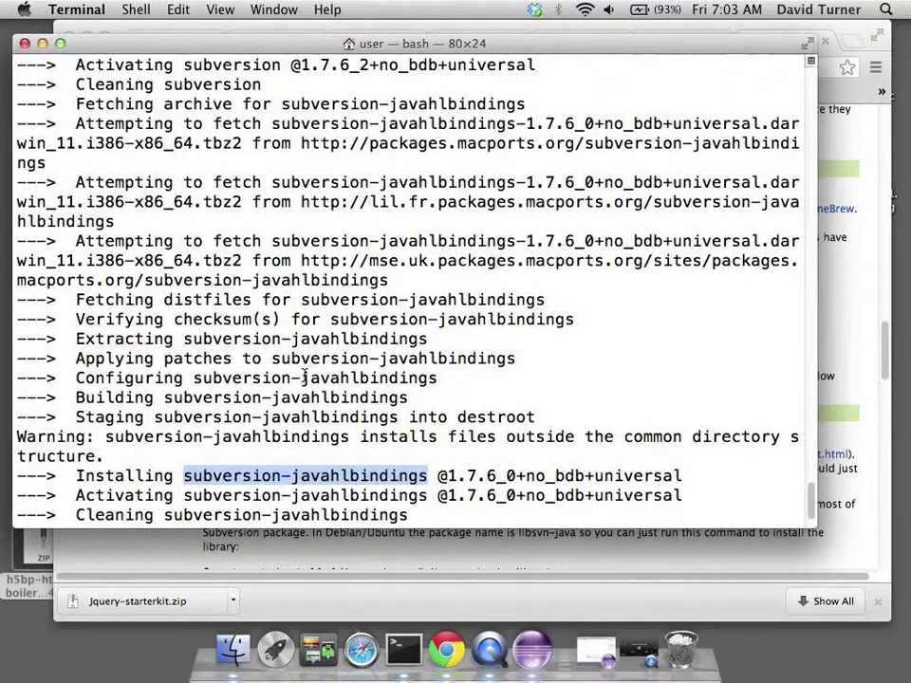
scroll(228, 284, "up", 4)
scroll(302, 376, "up", 6)
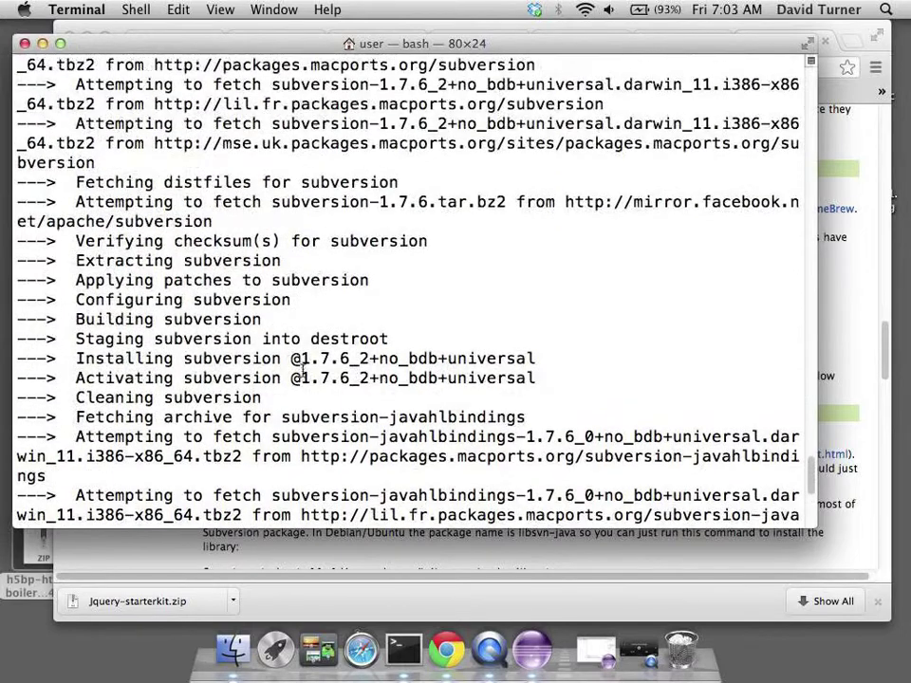
scroll(301, 353, "up", 1)
scroll(301, 353, "up", 5)
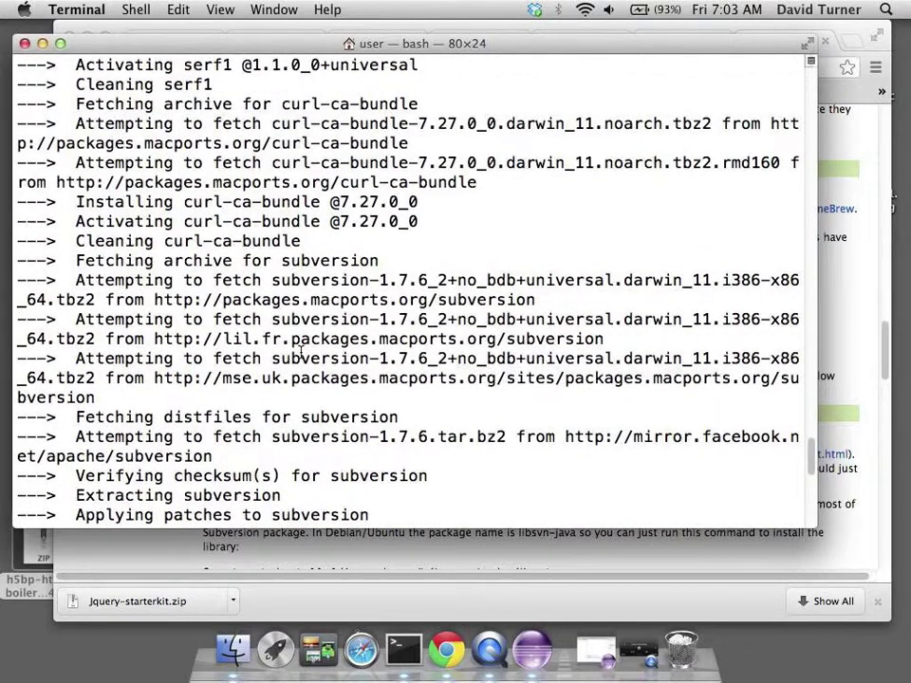
scroll(301, 353, "up", 1)
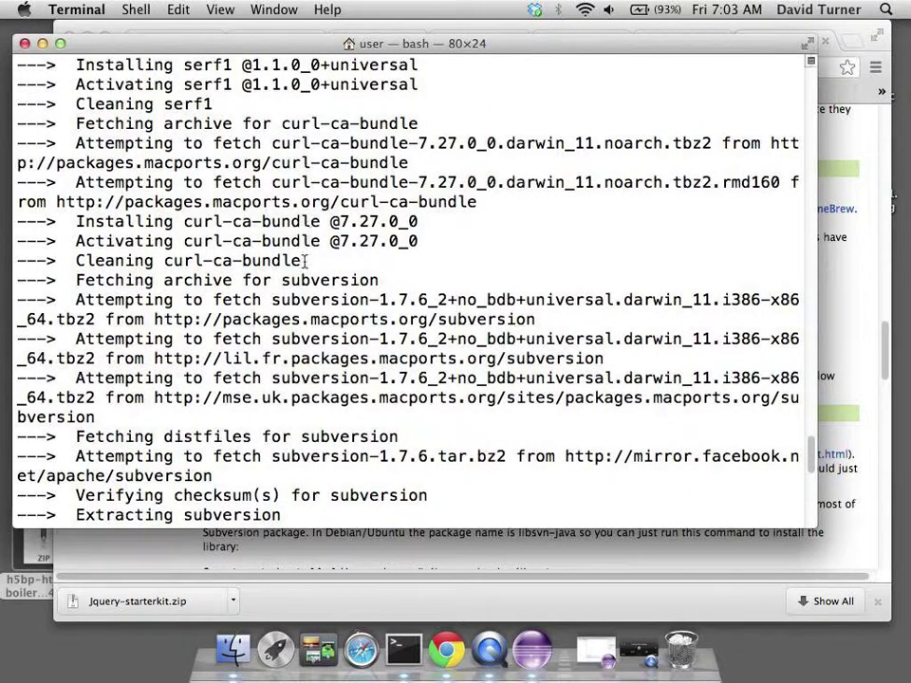
scroll(305, 261, "up", 5)
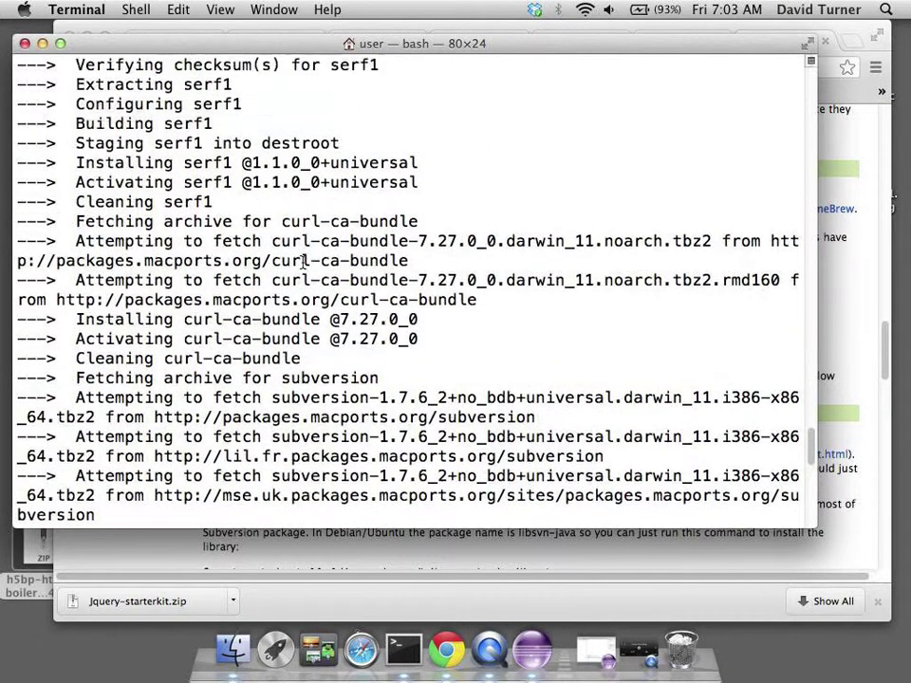
scroll(305, 261, "up", 18)
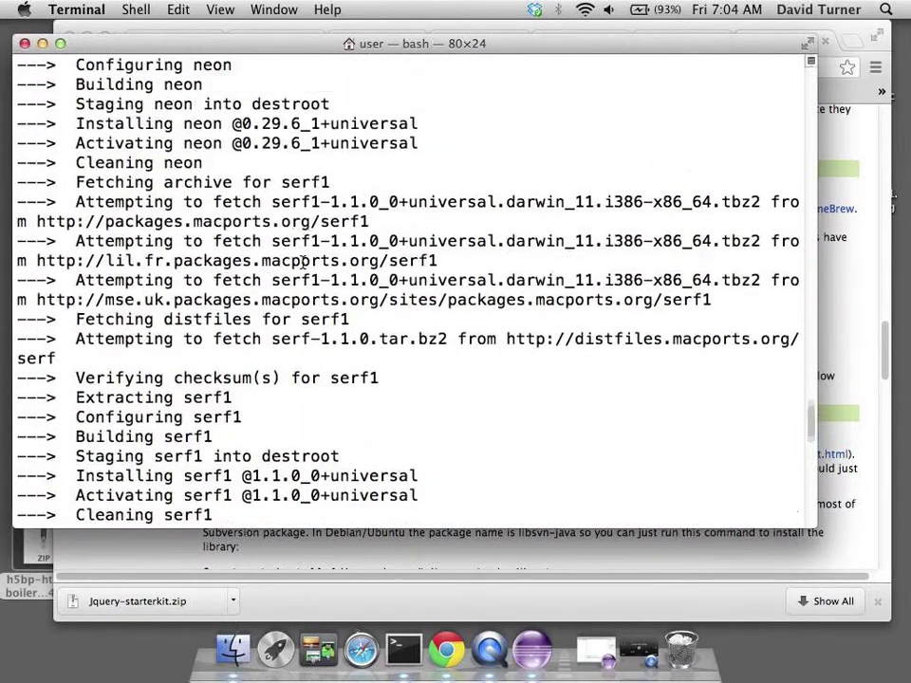
scroll(301, 261, "down", 20)
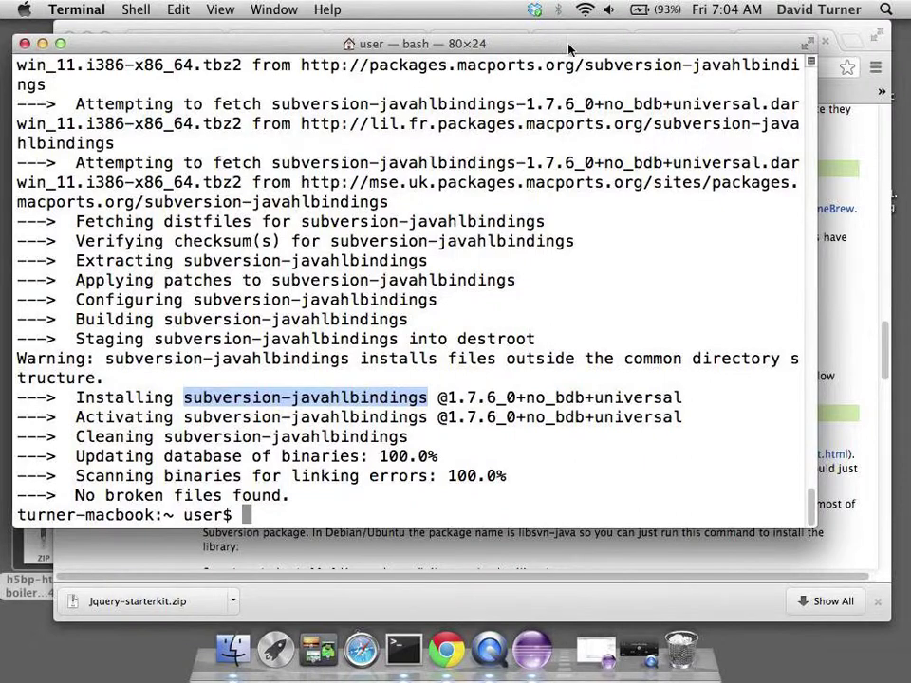
Return to Chrome and close the Subclipse JavaHL wiki and download pages, leaving the csusbdt-ggms source checkout page open
left_click_drag(568, 46, 576, 118)
left_click(800, 43)
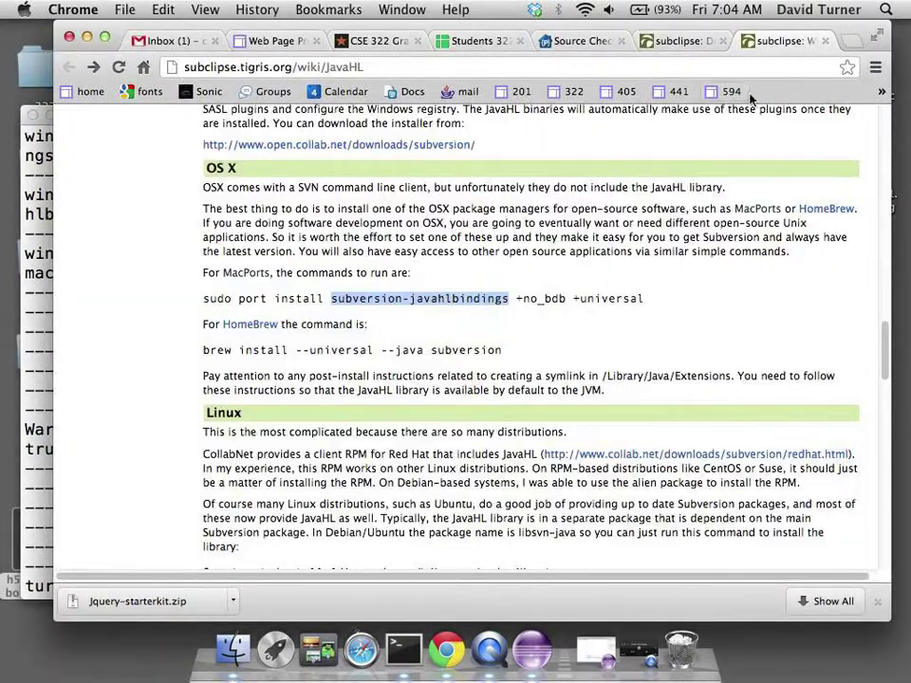
left_click(826, 43)
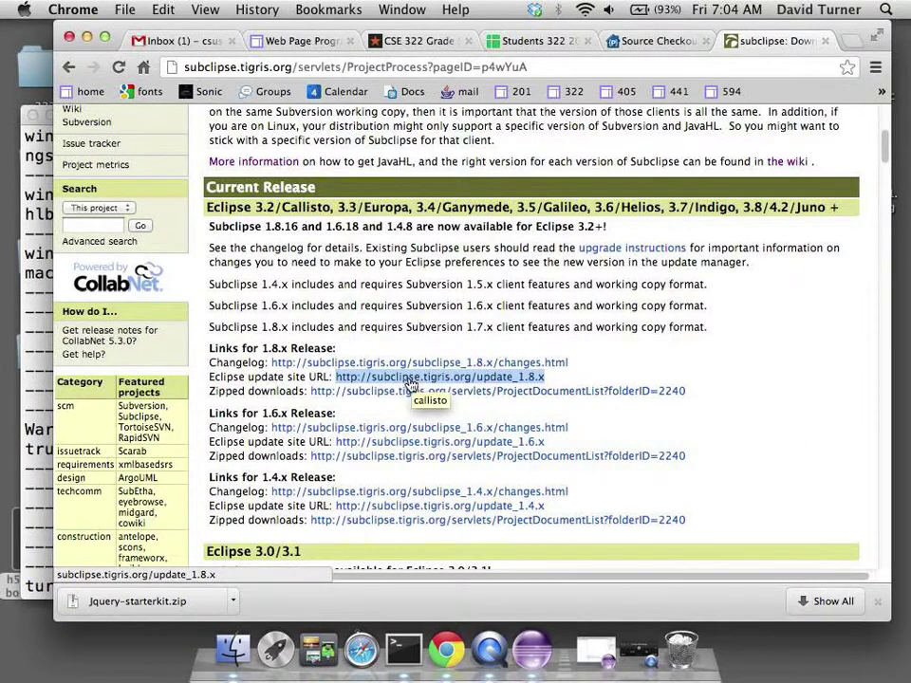
left_click(824, 42)
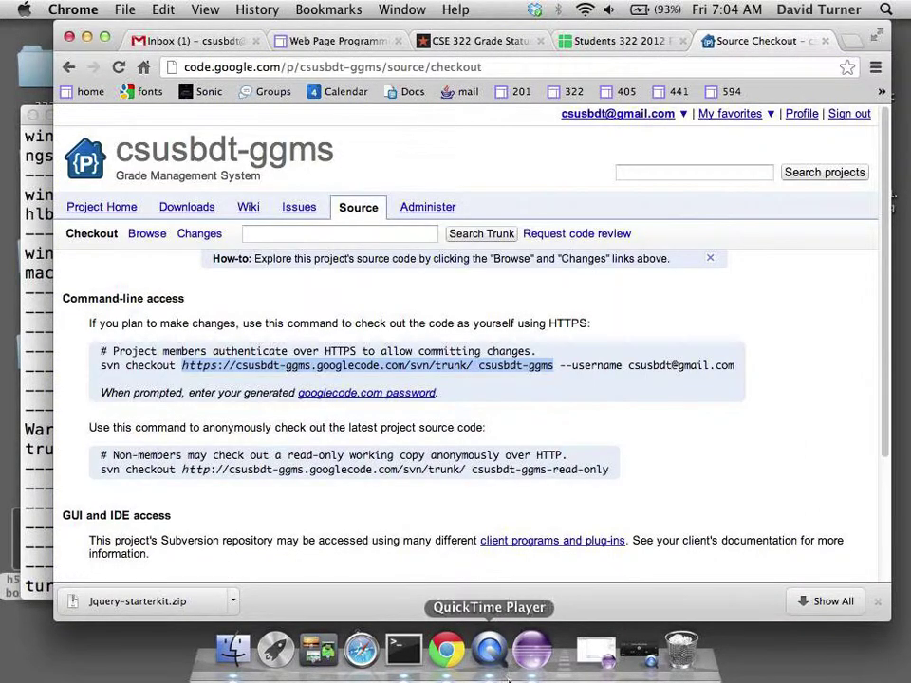
Switch to Eclipse and start a new project from the empty Package Explorer
left_click(528, 651)
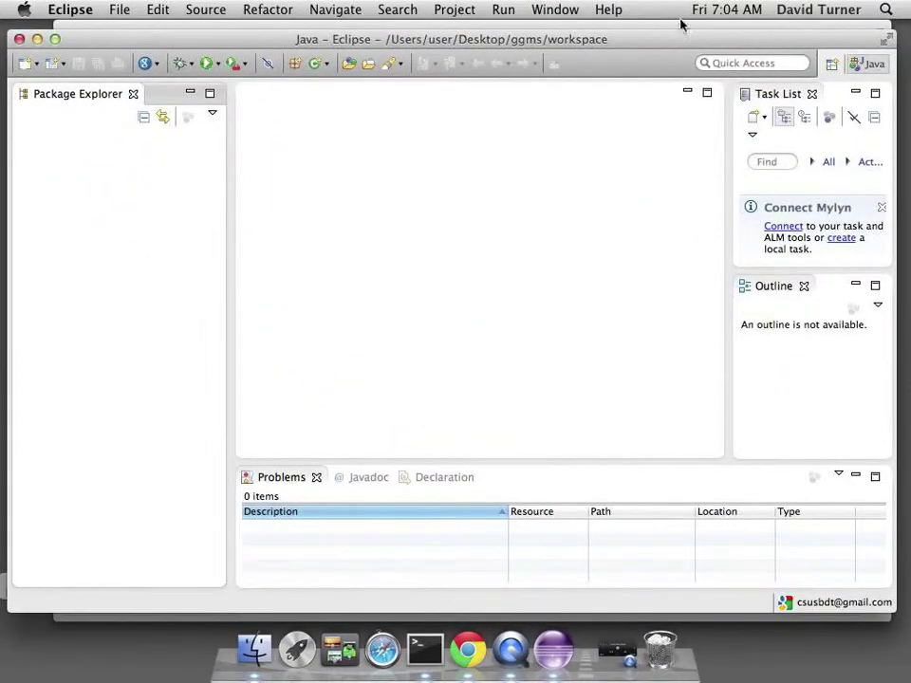
left_click_drag(675, 39, 678, 39)
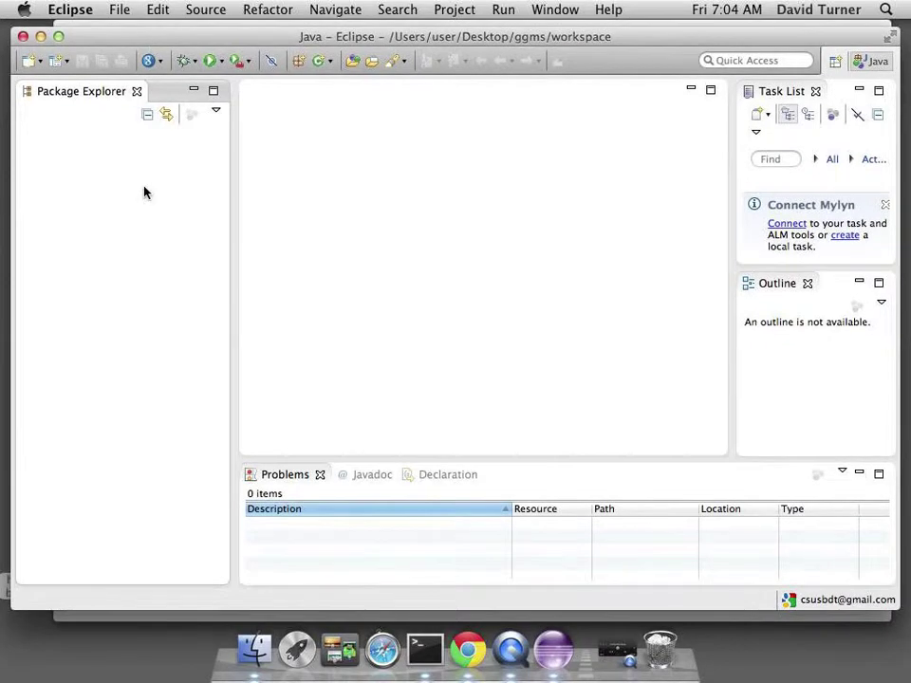
right_click(144, 188)
mouse_move(167, 196)
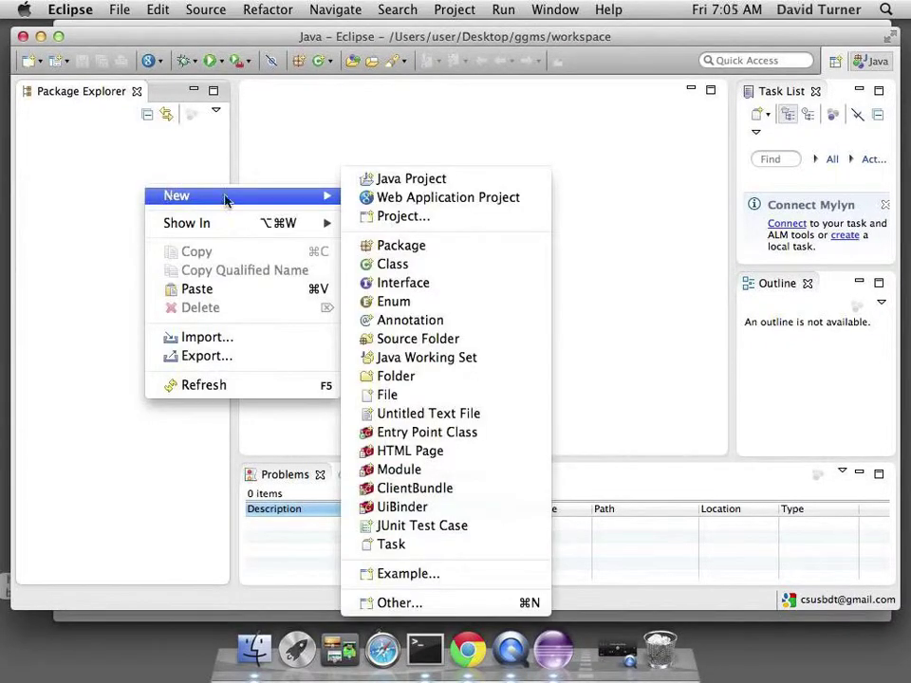
left_click(423, 220)
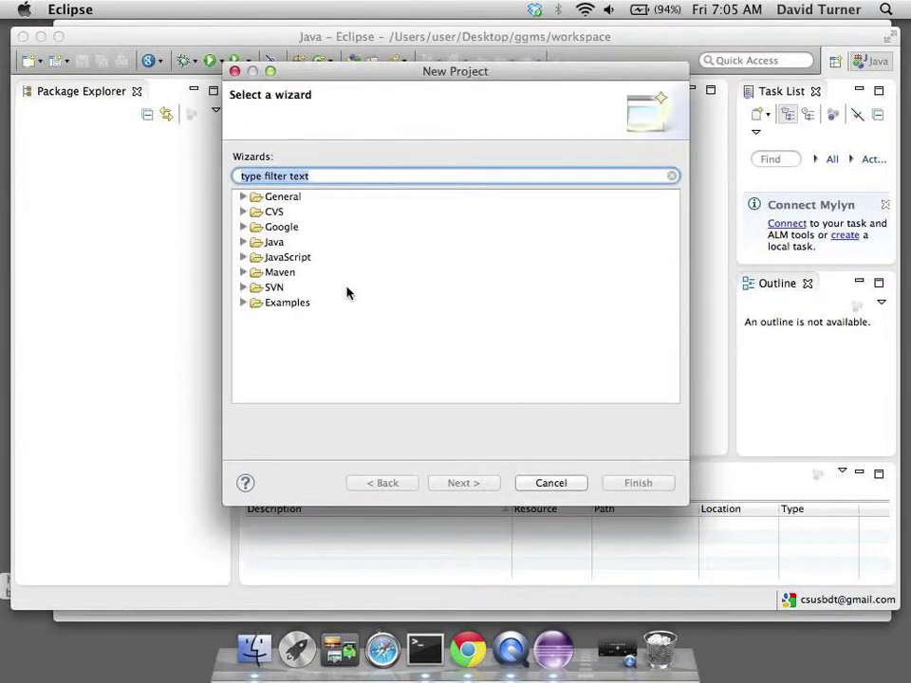
left_click(256, 294)
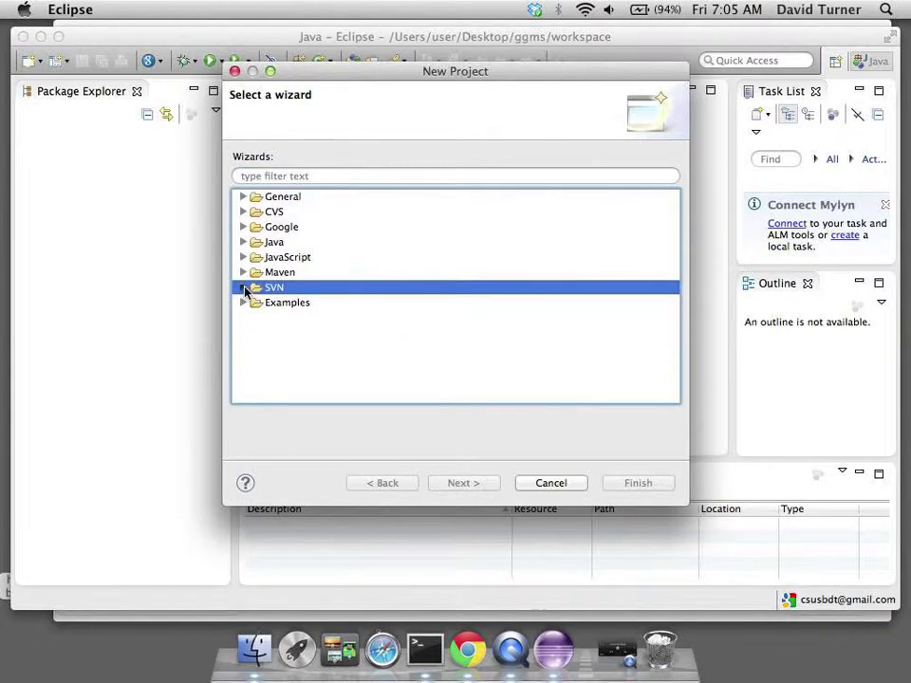
left_click(244, 288)
left_click(311, 304)
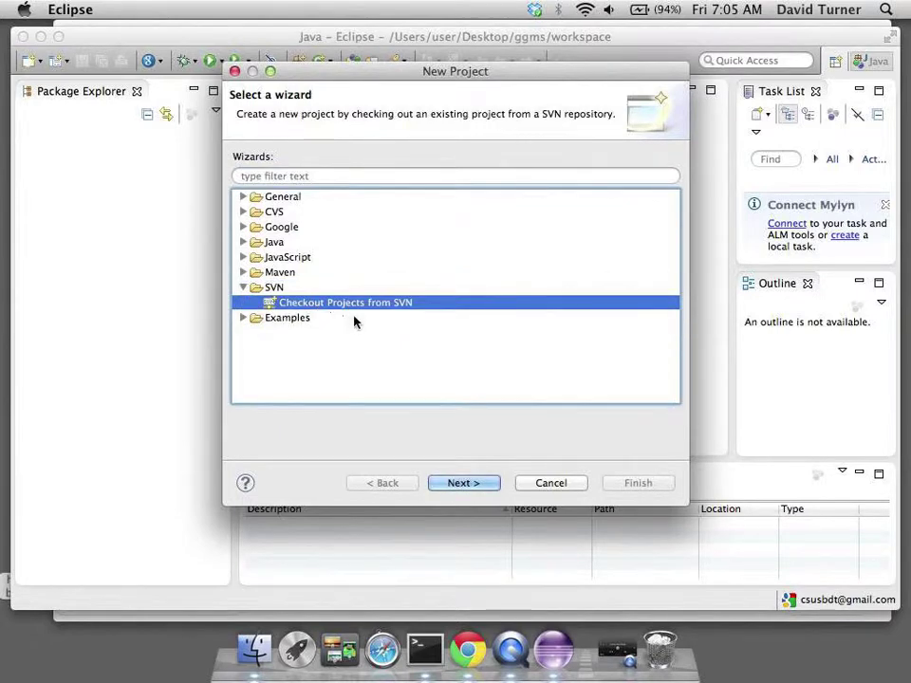
left_click(453, 485)
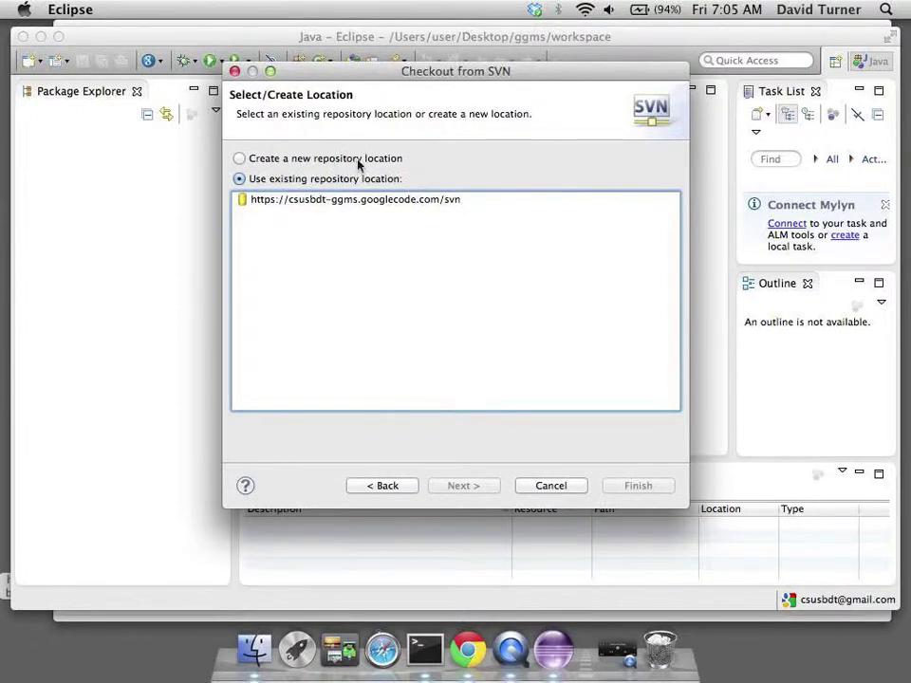
left_click(367, 205)
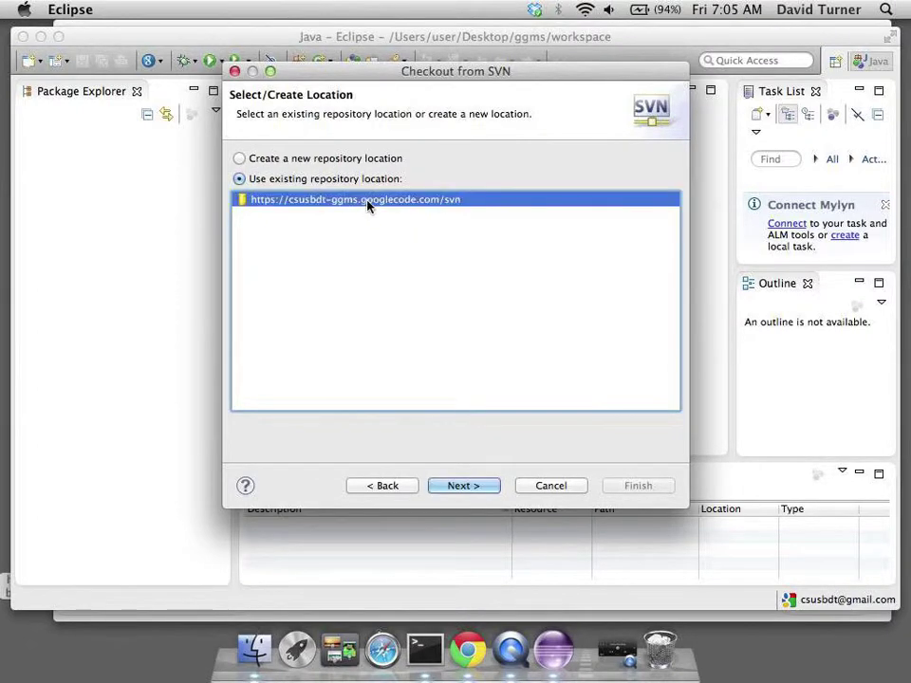
Try to list the folders of the selected SVN repository, then cancel the checkout wizard
left_click(474, 489)
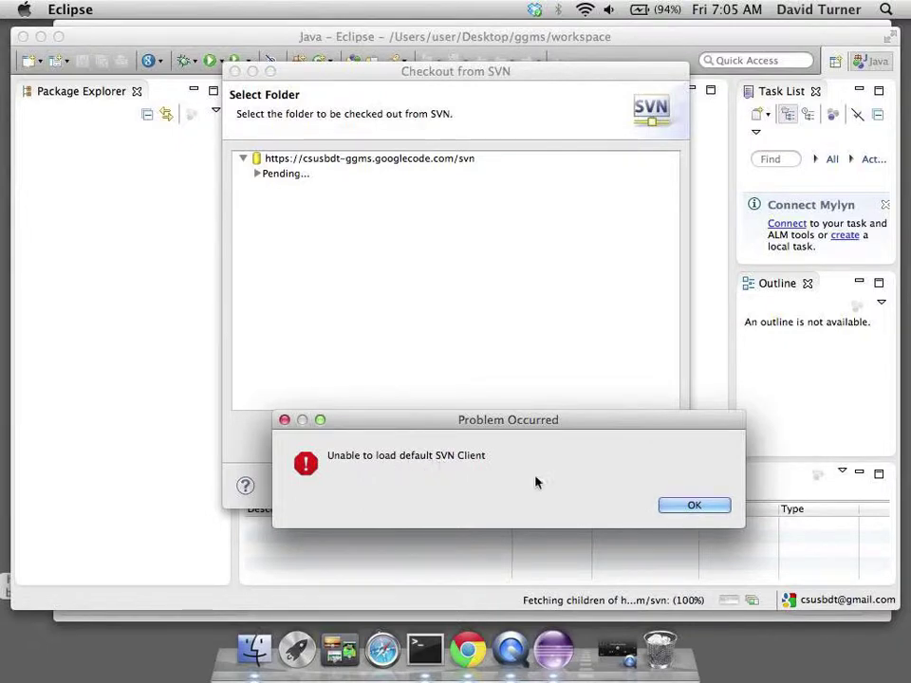
left_click(709, 507)
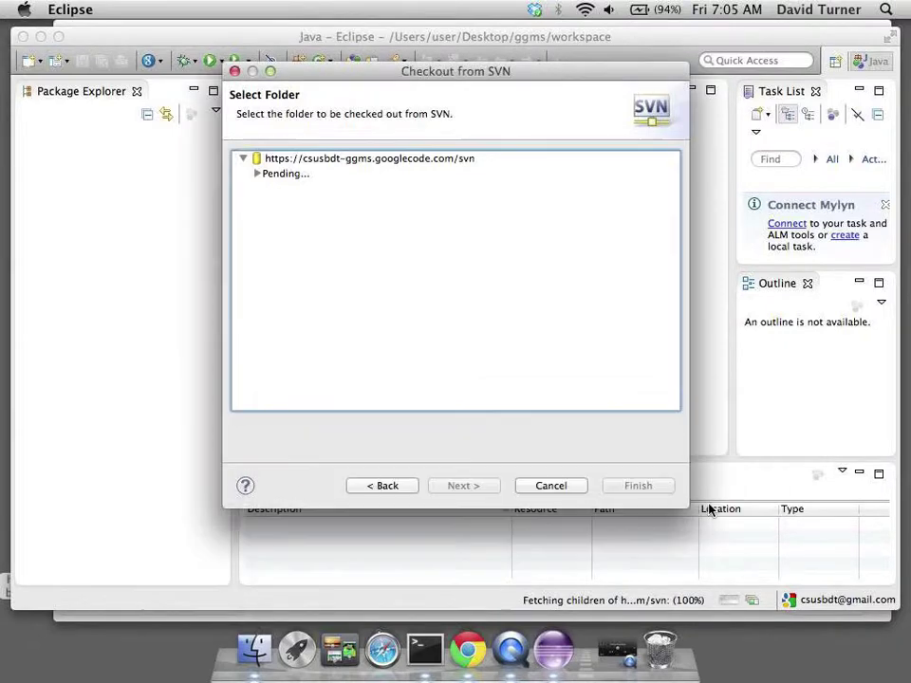
left_click(551, 486)
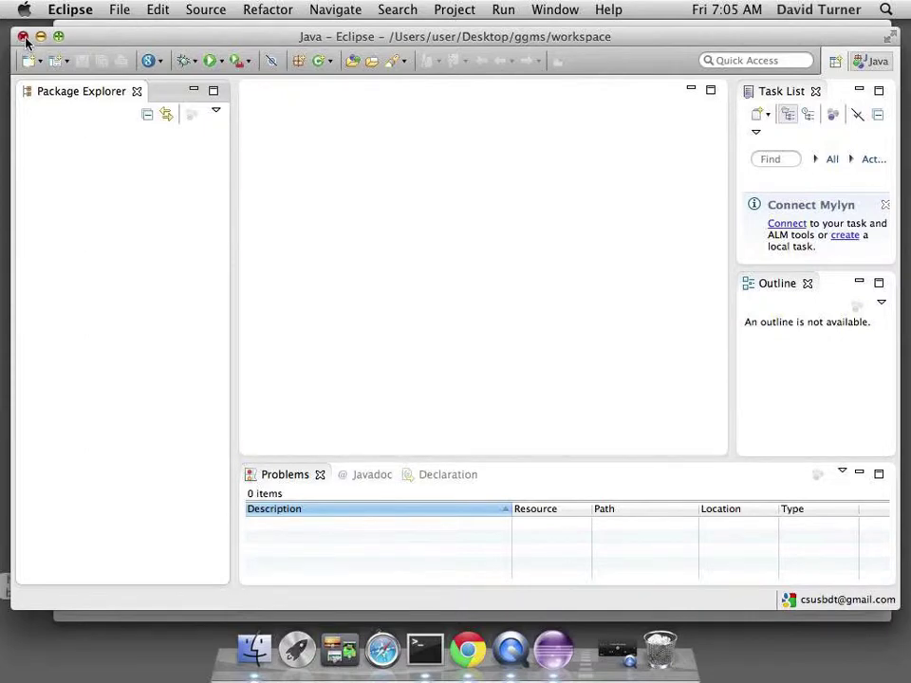
Quit Eclipse, then end the Terminal session with "exit" and quit Terminal
left_click(54, 11)
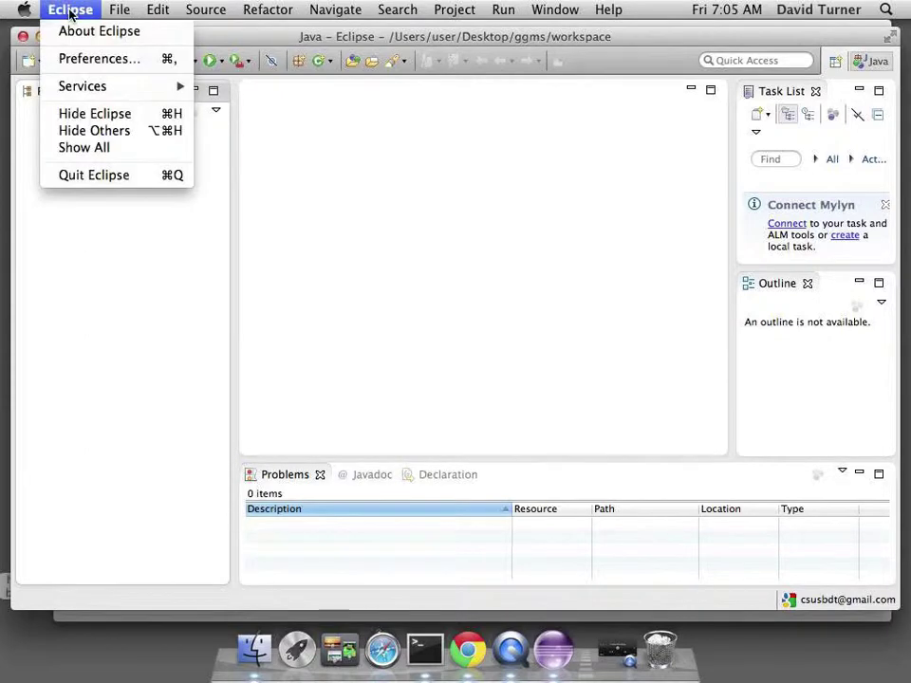
left_click(104, 177)
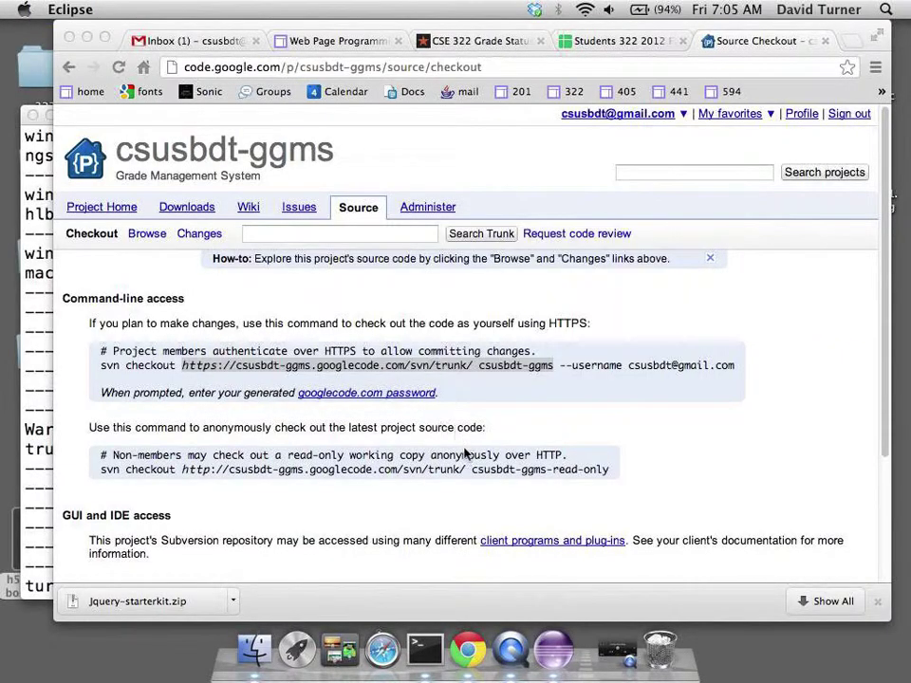
left_click(46, 285)
type("exit")
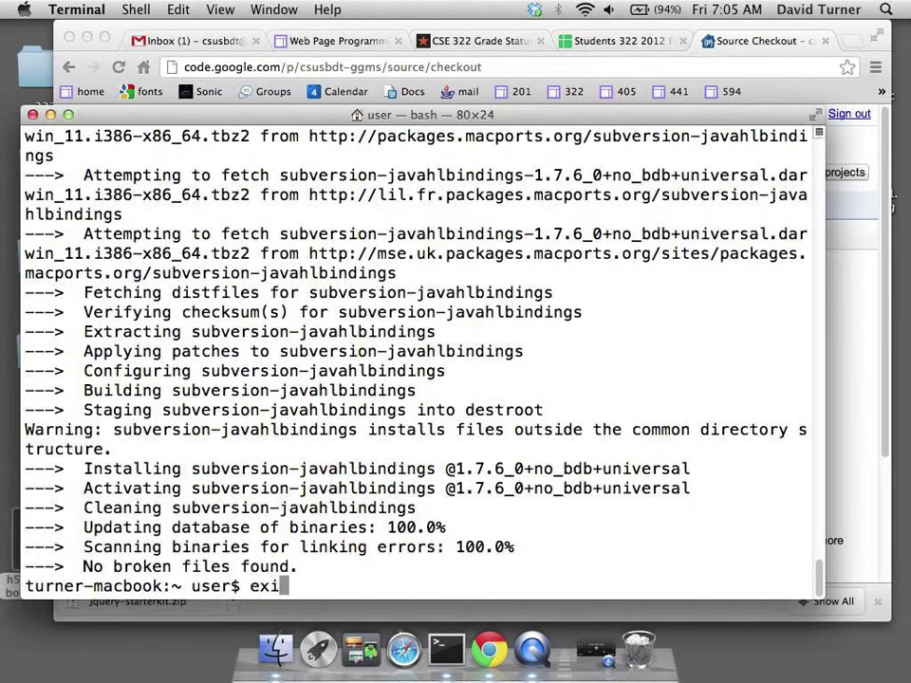
key("Return")
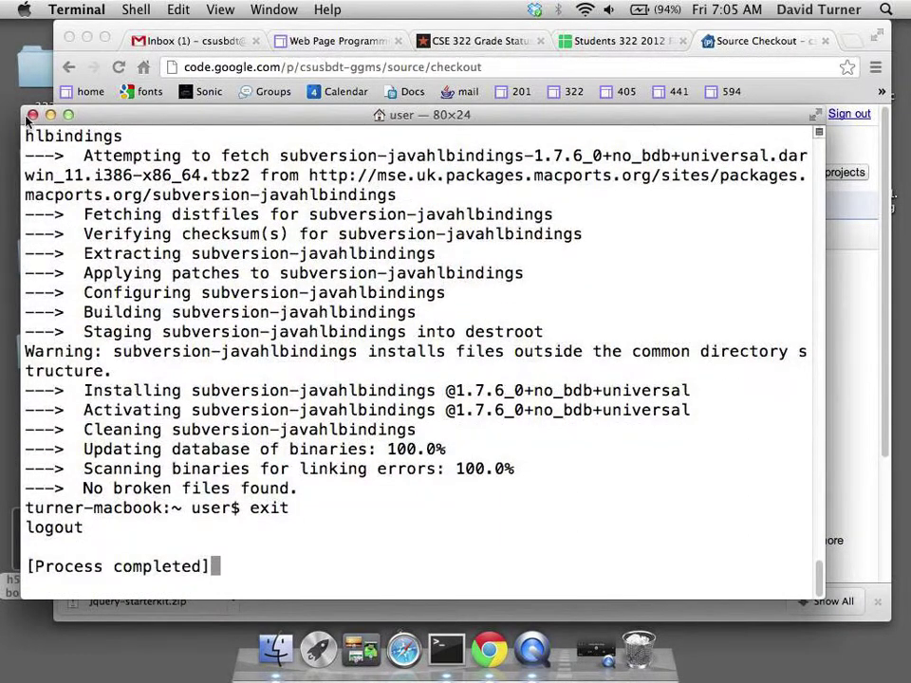
left_click(32, 114)
left_click(68, 8)
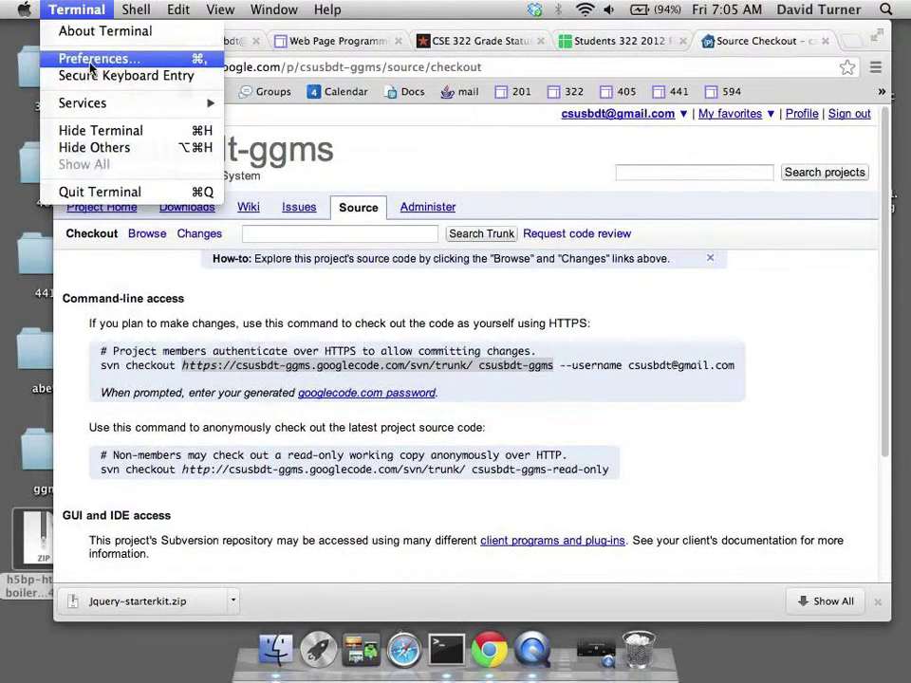
left_click(102, 192)
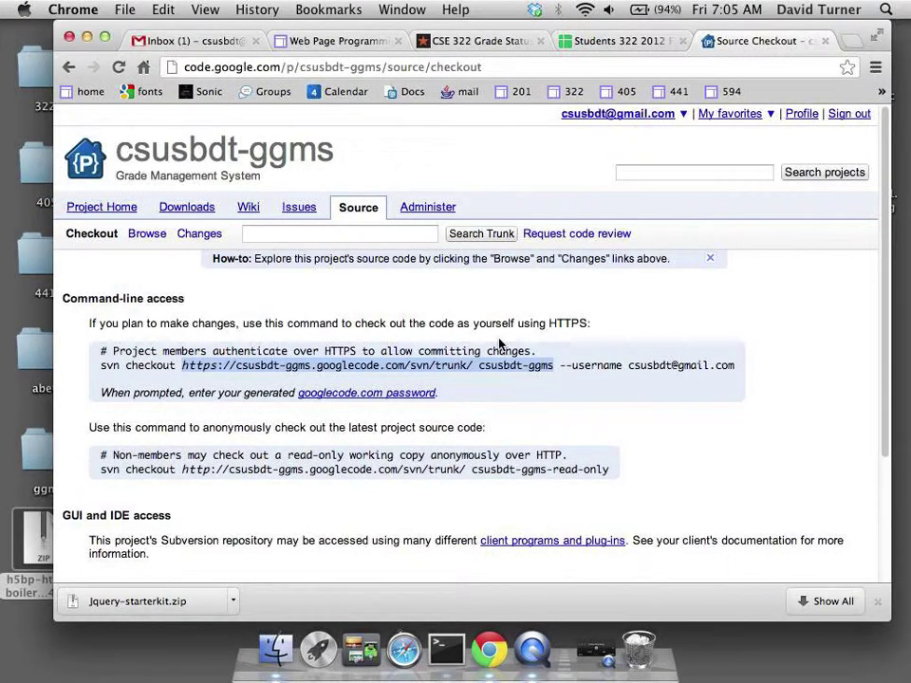
Relaunch Eclipse from Desktop/322/eclipse in Finder with the workspace /Users/user/Desktop/ggms/workspace, and close the Finder window
left_click(278, 650)
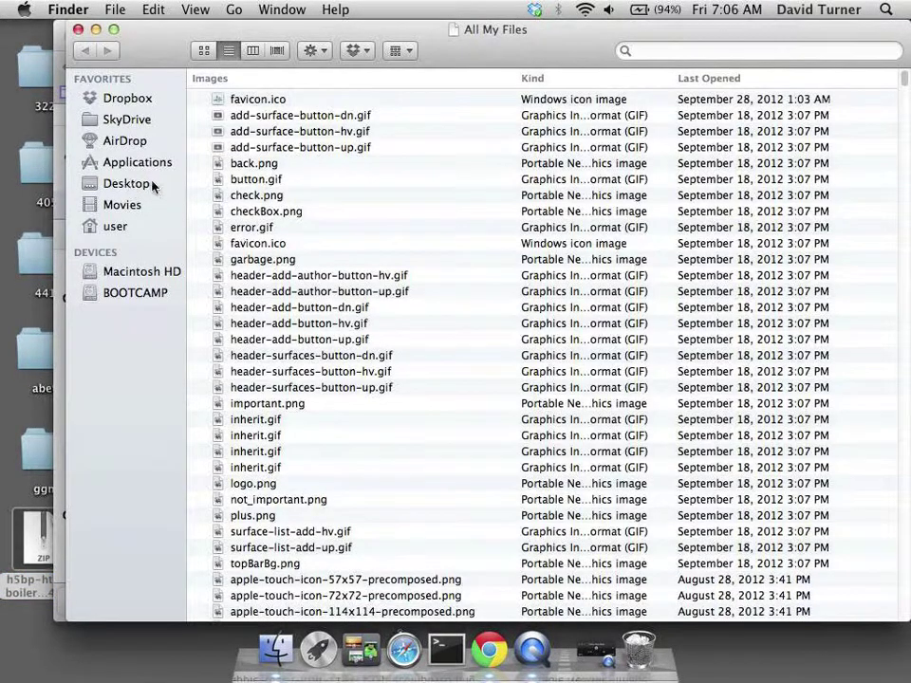
left_click(138, 186)
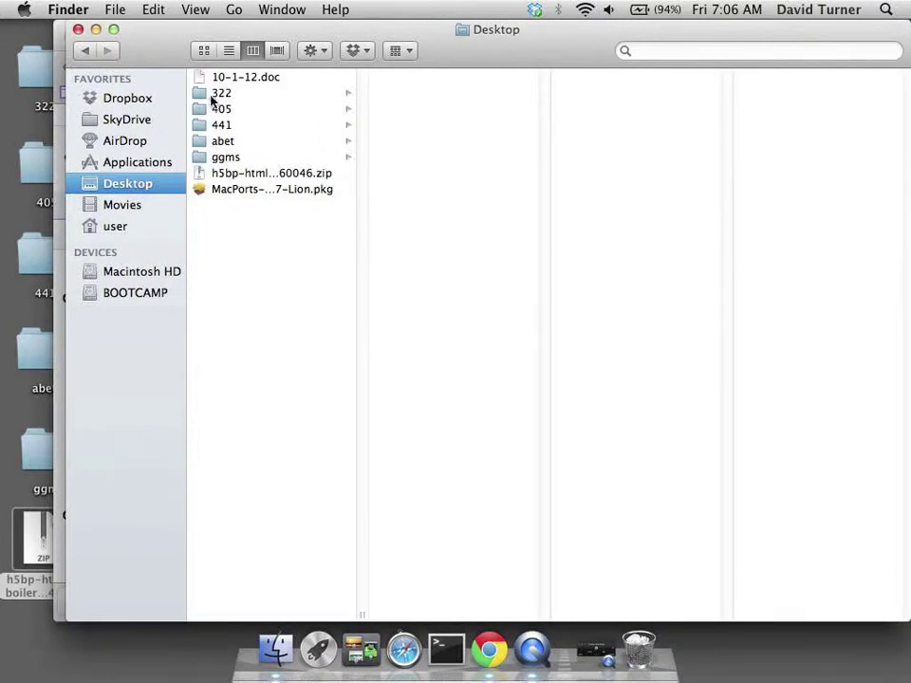
left_click(228, 94)
left_click(446, 96)
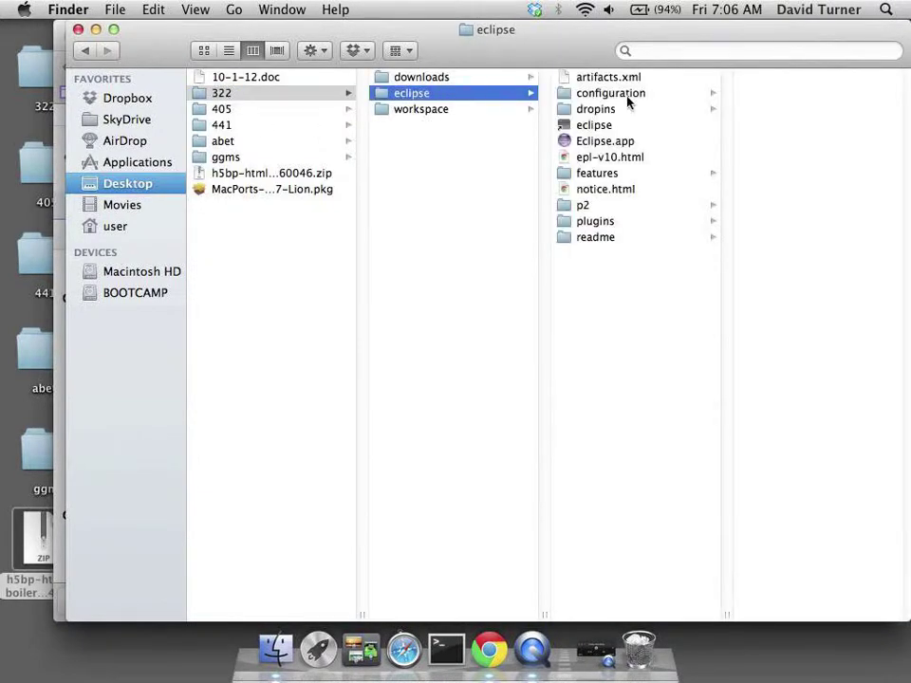
double_click(612, 147)
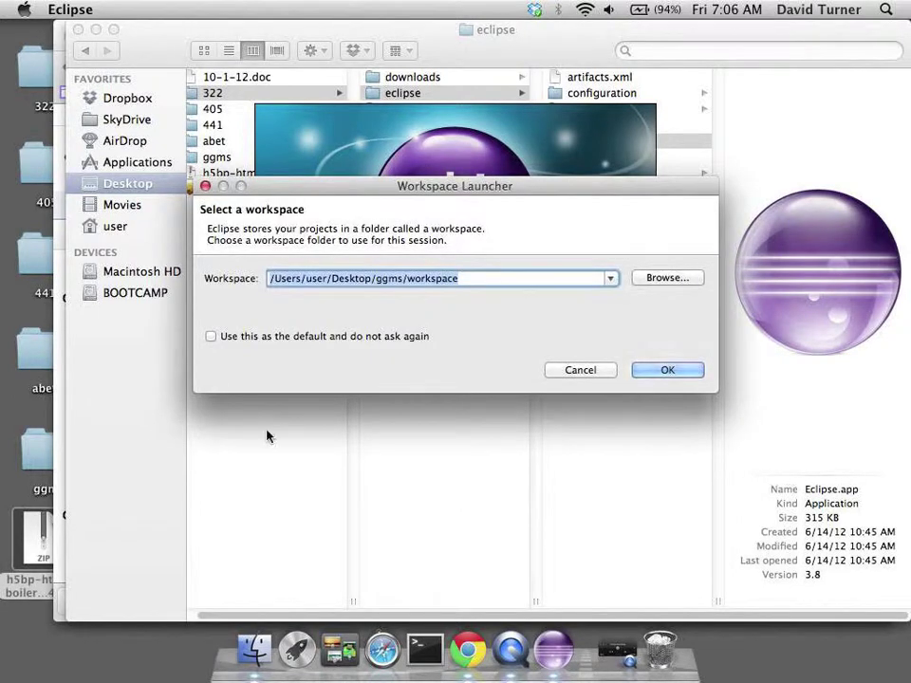
left_click(678, 375)
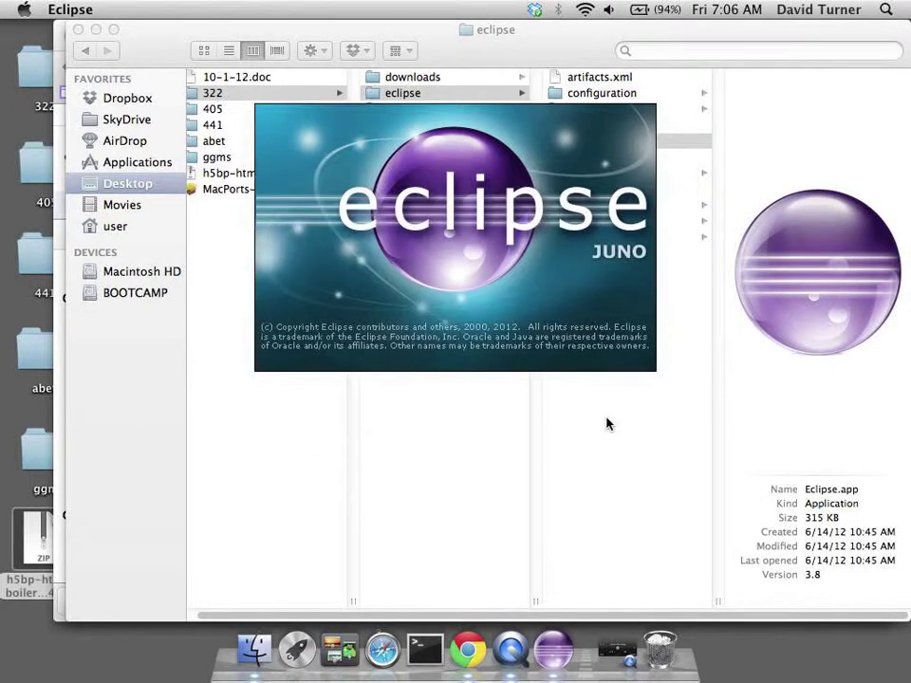
left_click(77, 30)
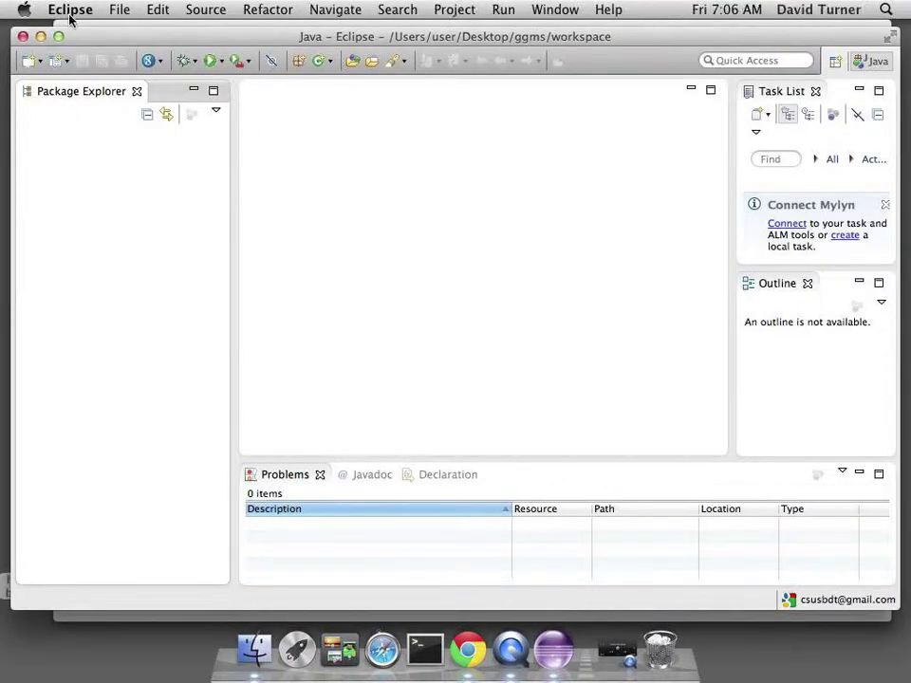
right_click(142, 289)
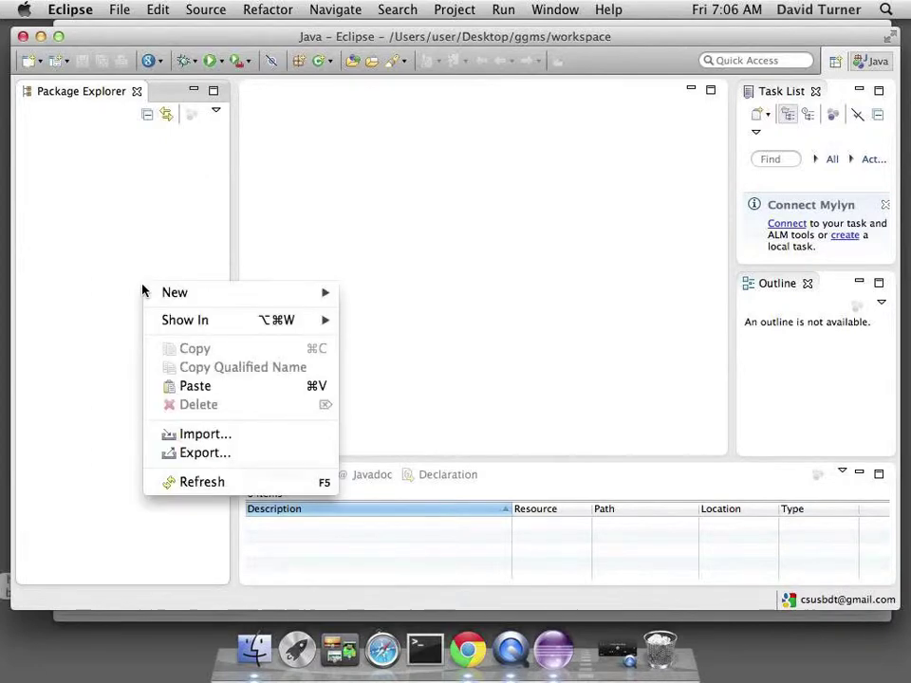
mouse_move(187, 296)
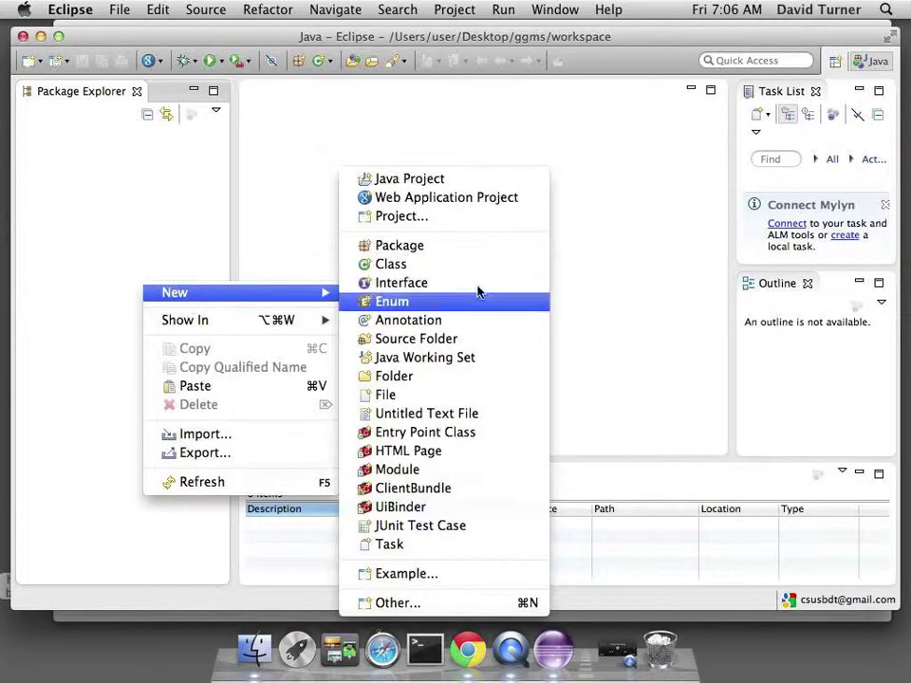
left_click(457, 180)
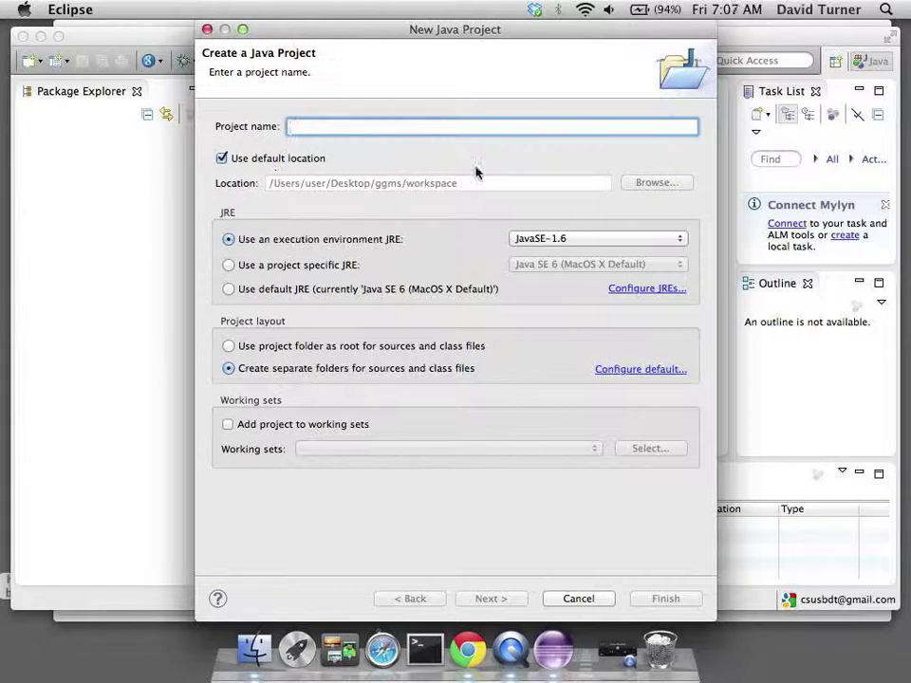
left_click(206, 30)
right_click(99, 208)
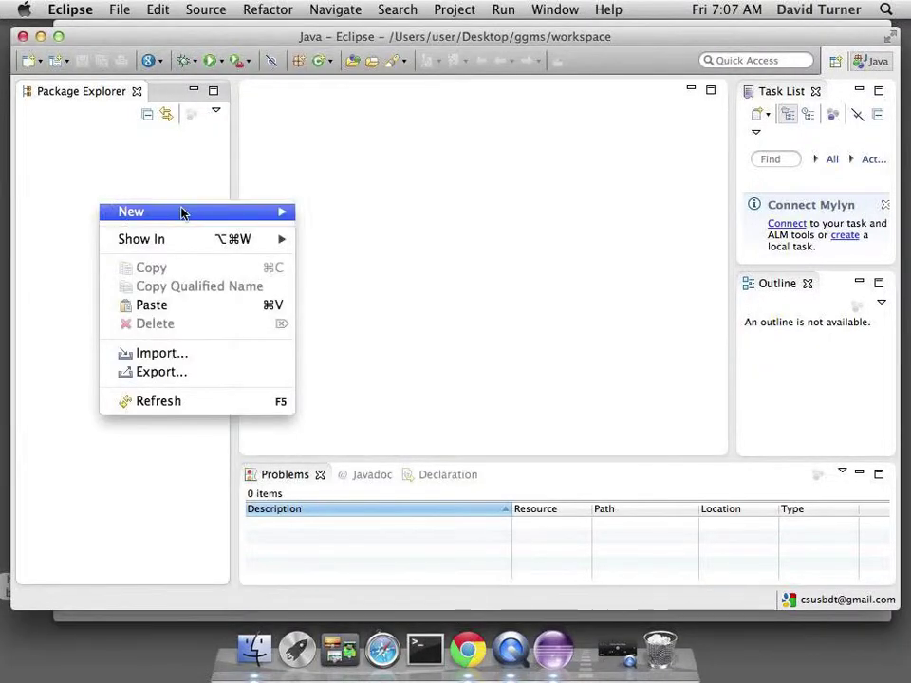
mouse_move(183, 211)
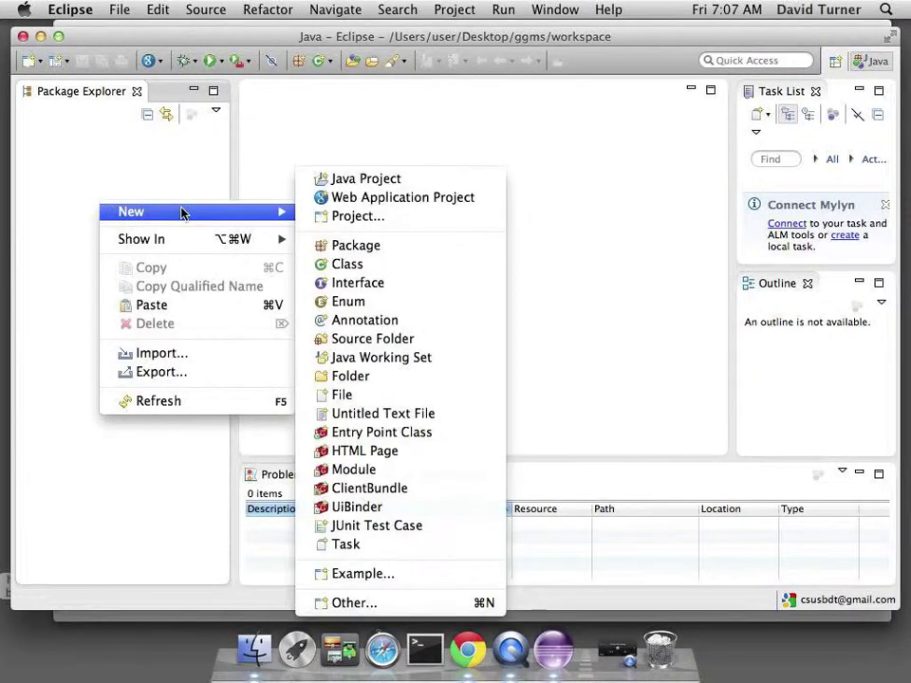
left_click(364, 218)
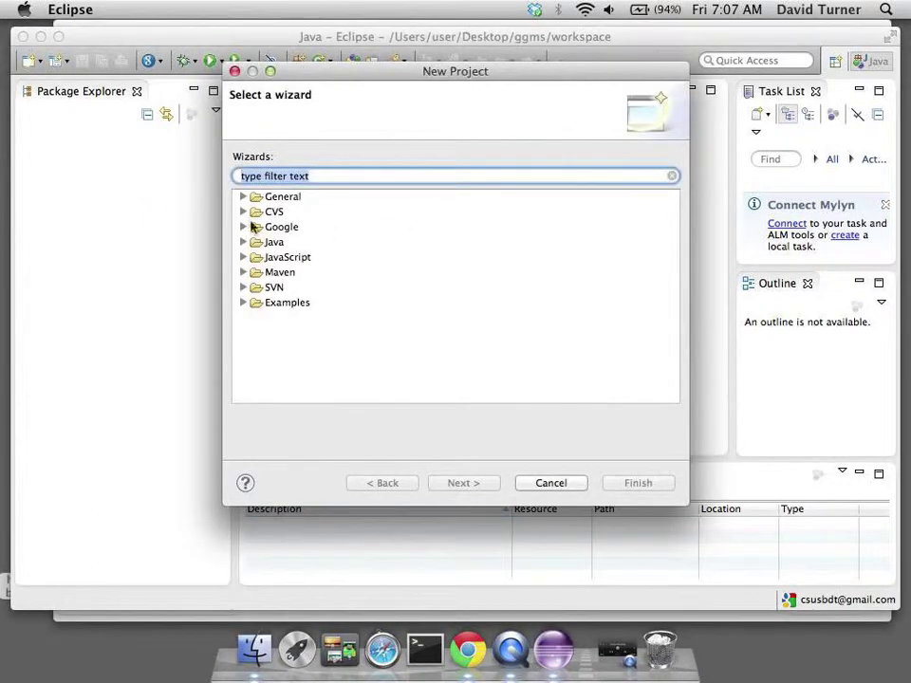
left_click(243, 287)
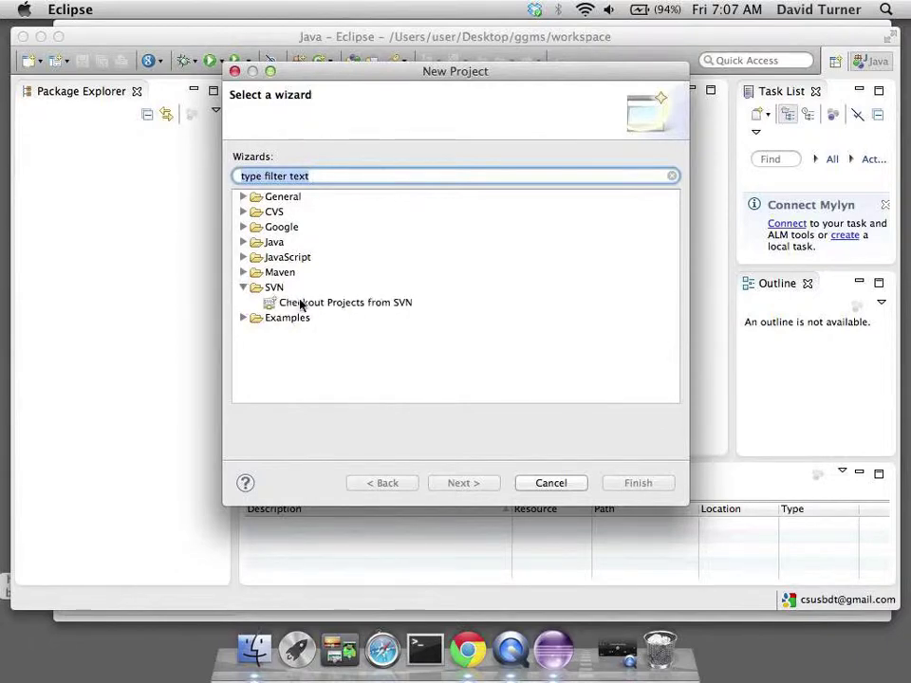
left_click(309, 304)
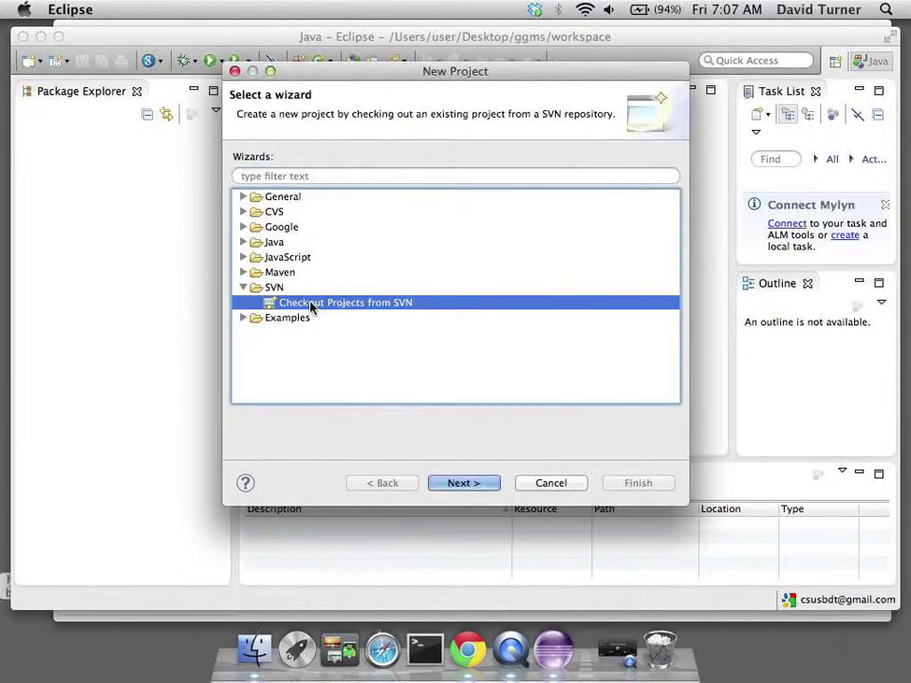
left_click(472, 485)
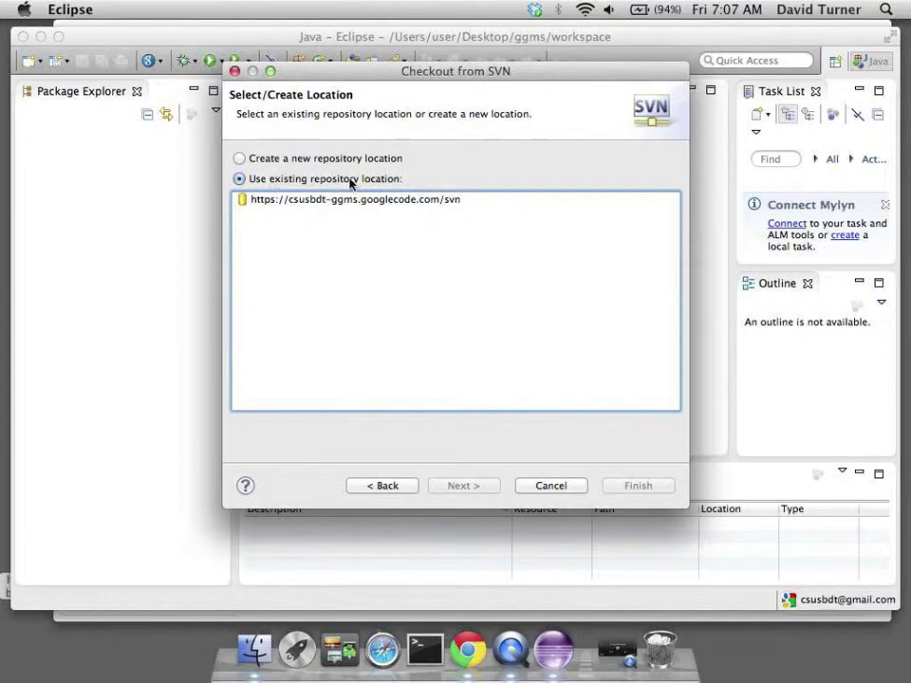
left_click(354, 203)
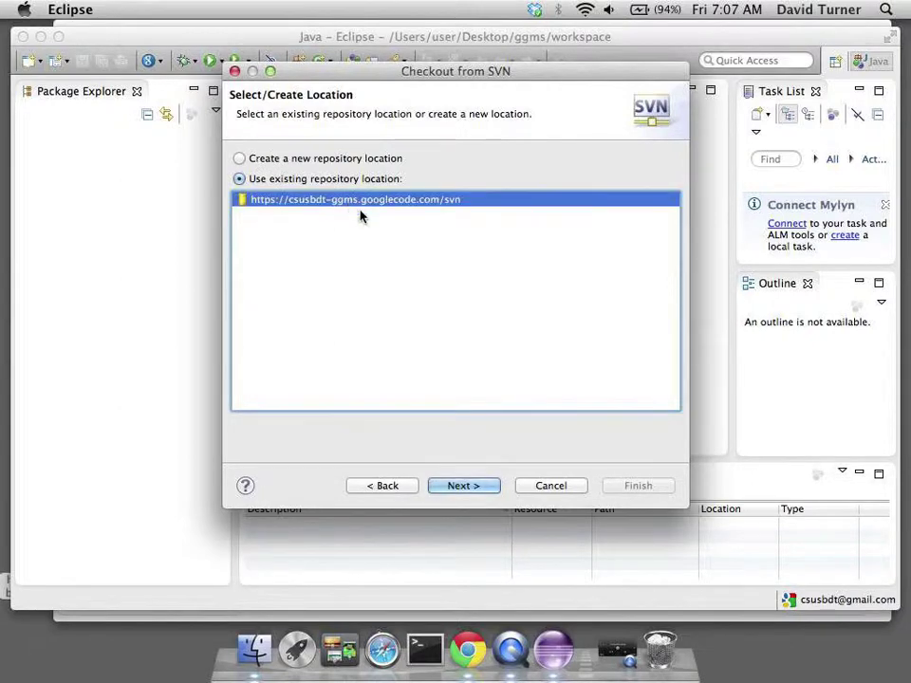
left_click(471, 486)
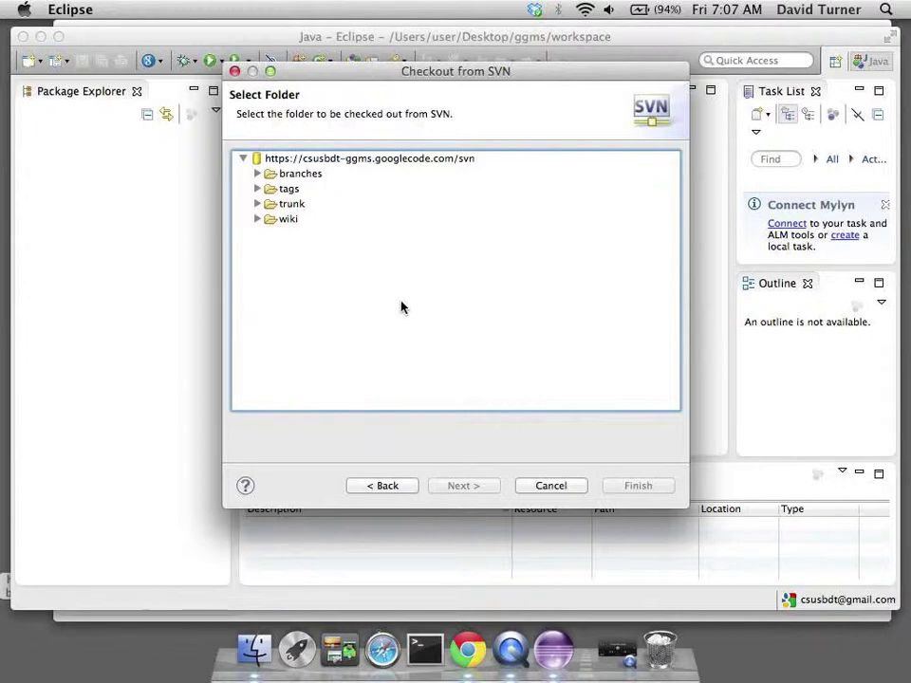
Select the trunk folder as the one to check out, and look inside the branches folder
left_click(258, 205)
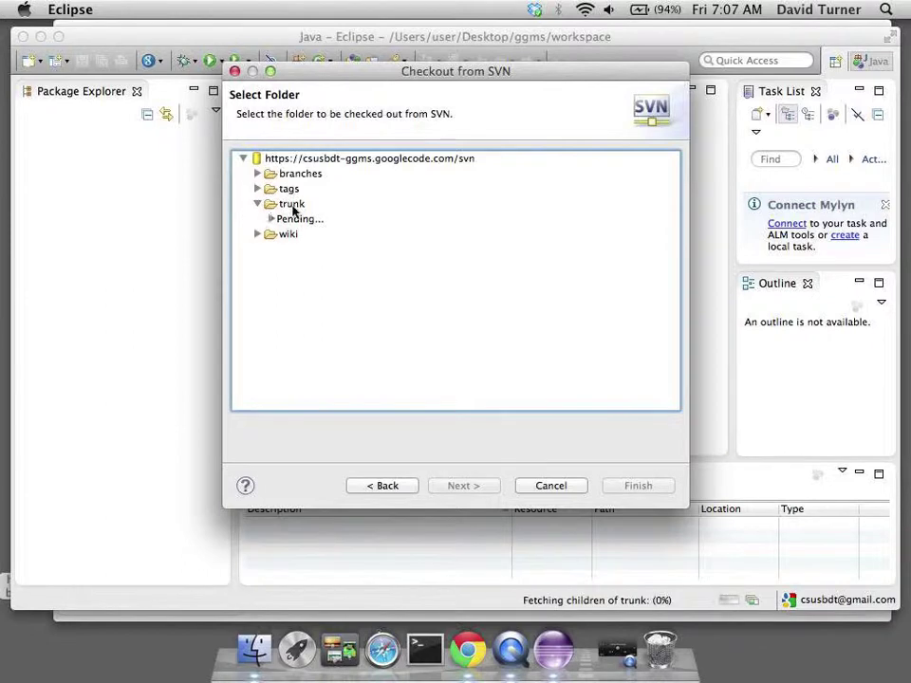
left_click(297, 207)
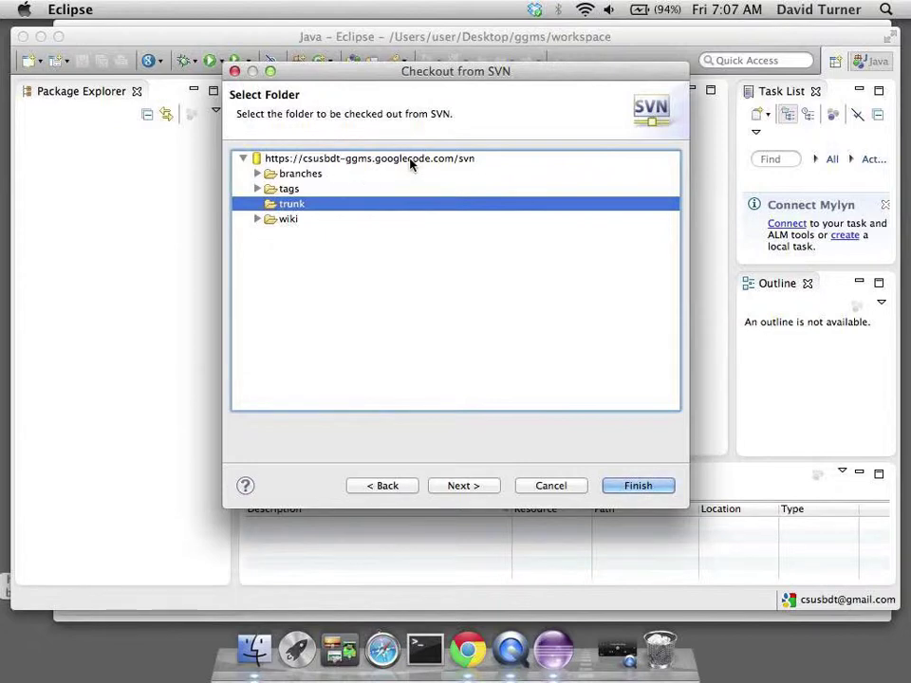
left_click(258, 174)
left_click(258, 174)
Copy "csusbdt-ggms" from the HTTPS svn checkout command in Chrome, then return to Eclipse and proceed to the check-out options for trunk
left_click(468, 651)
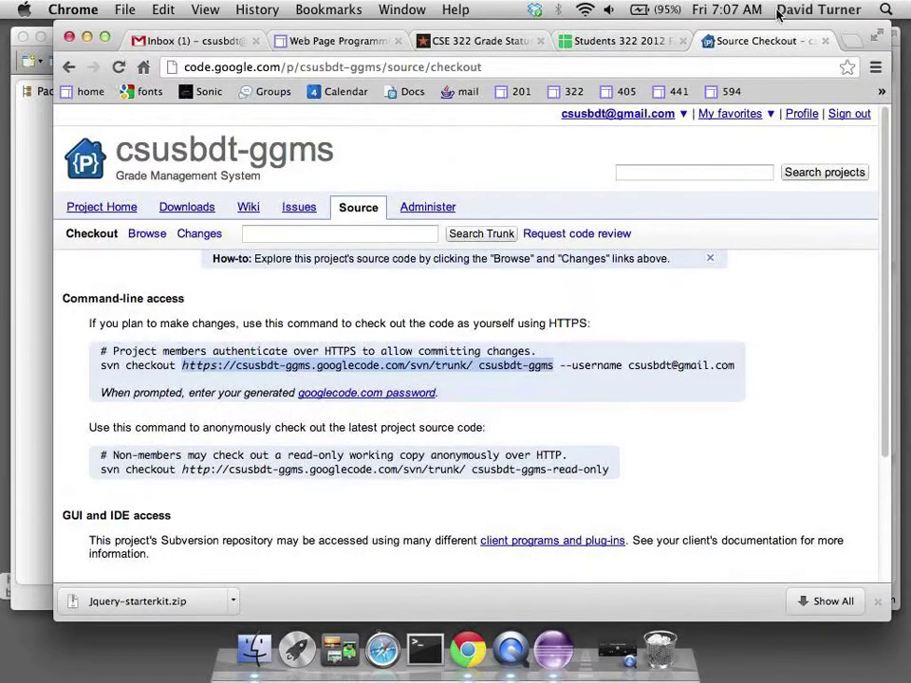
left_click(465, 368)
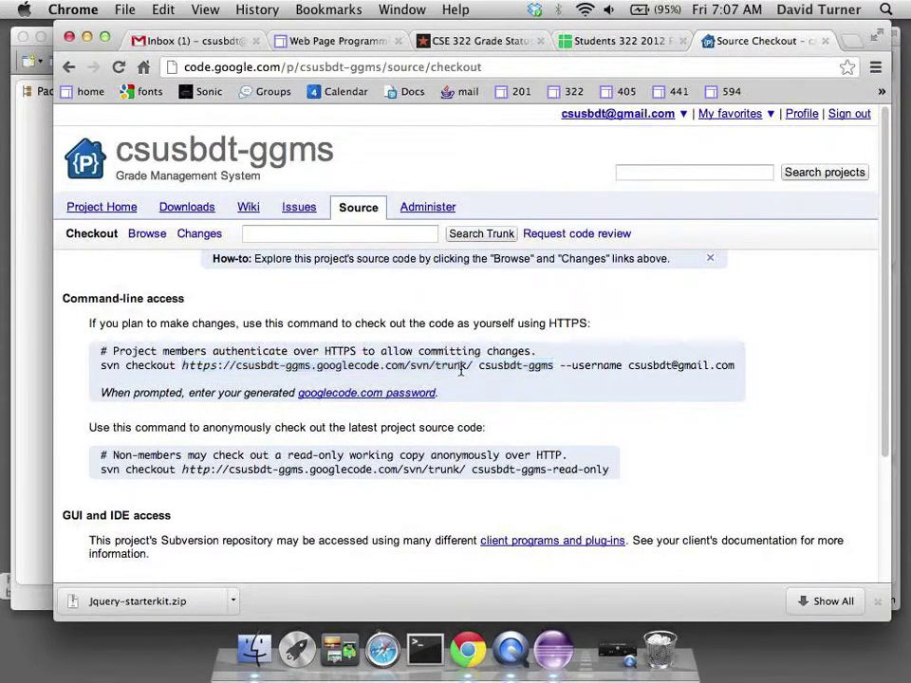
left_click_drag(481, 370, 566, 368)
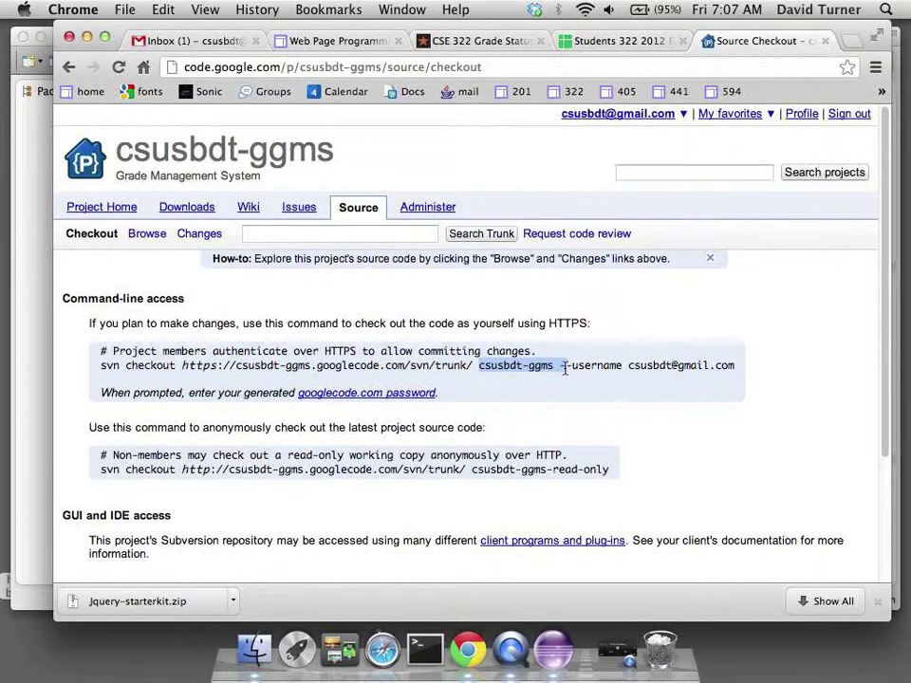
right_click(524, 366)
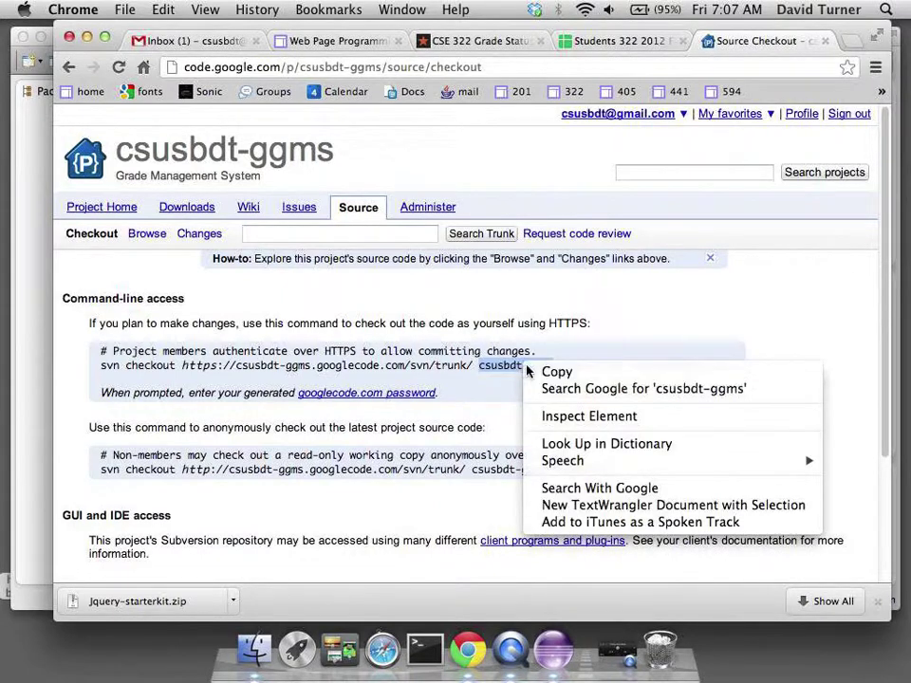
left_click(545, 372)
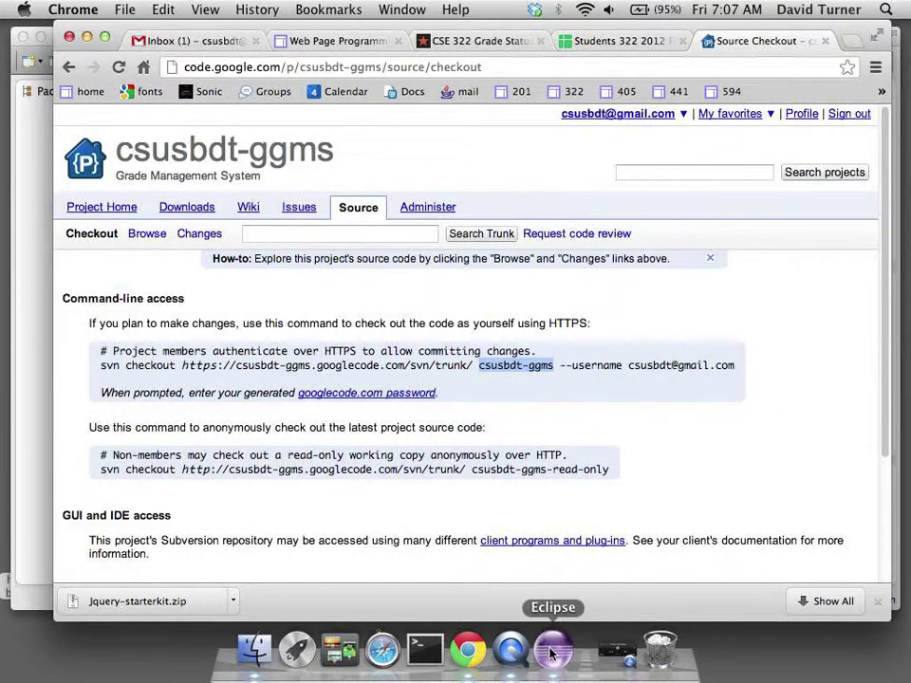
left_click(550, 653)
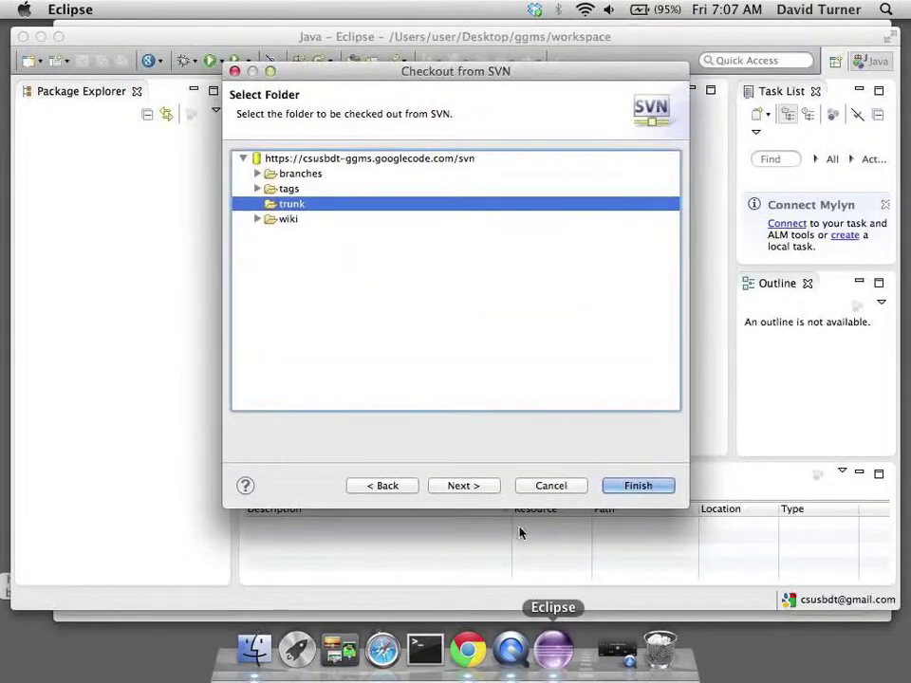
left_click(467, 487)
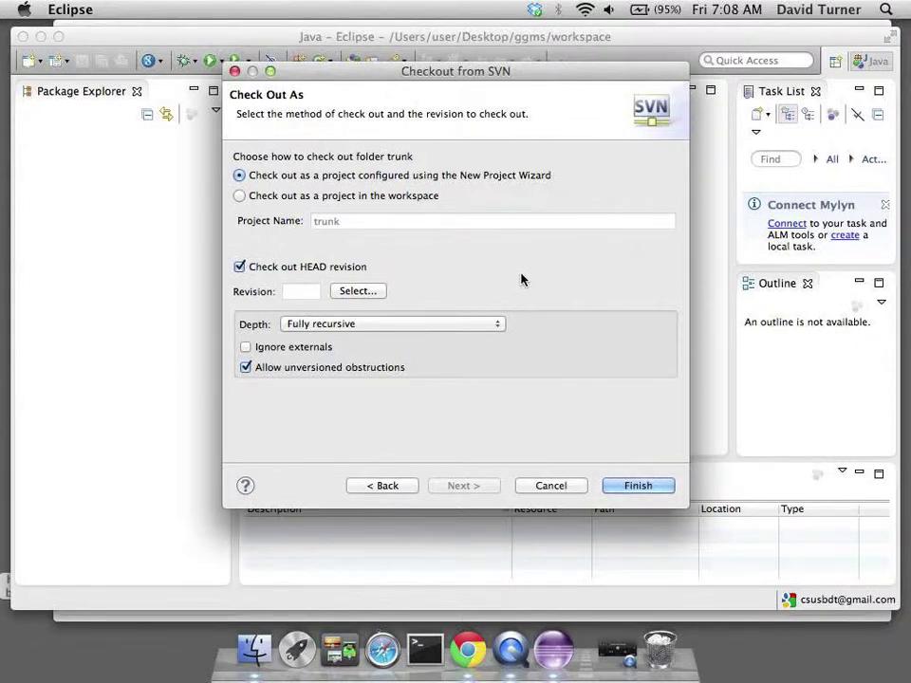
Check out trunk as a project in the workspace named csusbdt-ggms
left_click(240, 195)
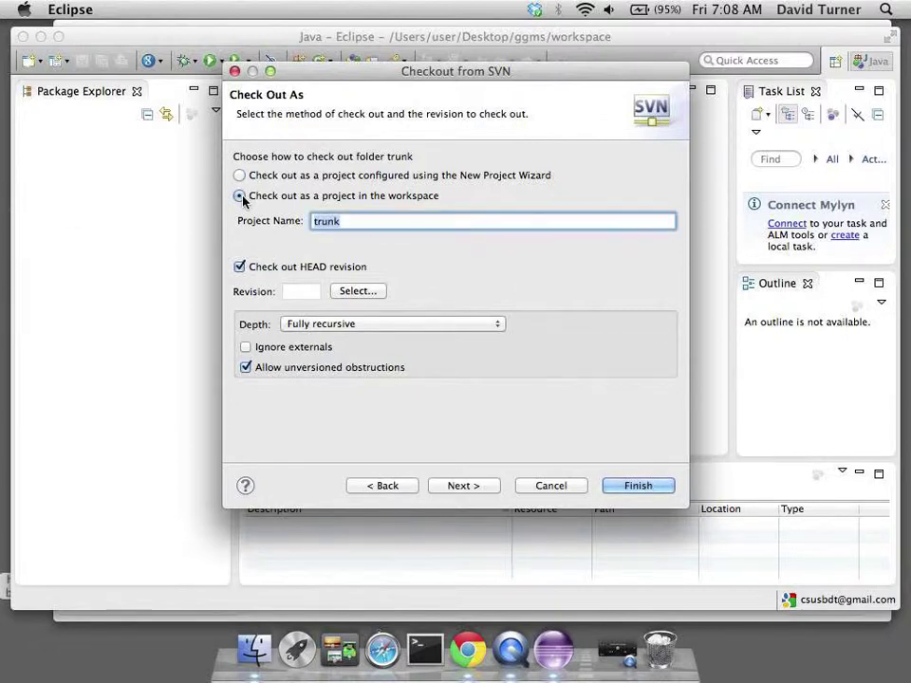
right_click(328, 220)
left_click(389, 307)
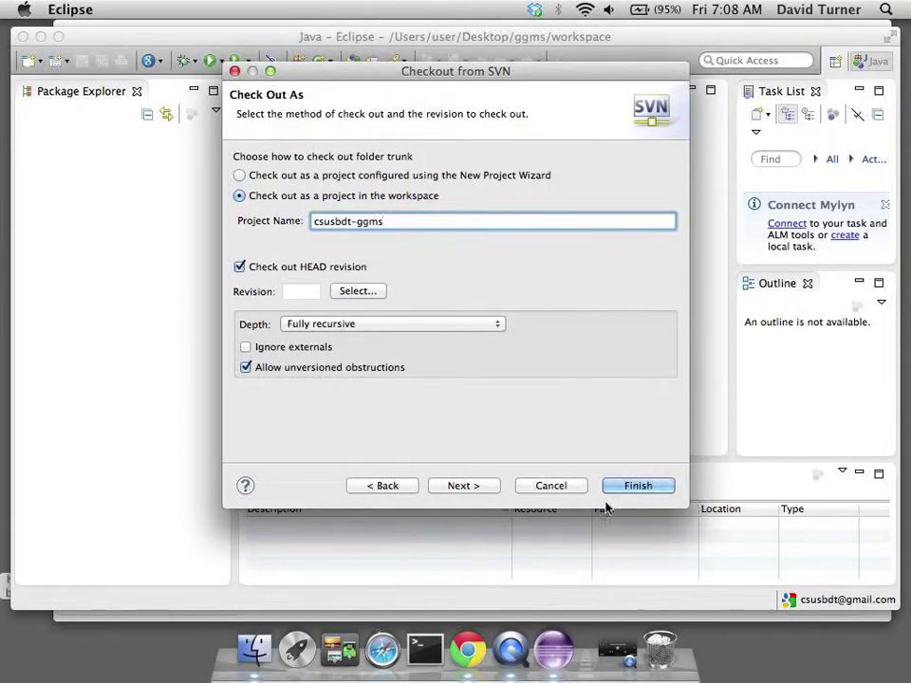
left_click(656, 489)
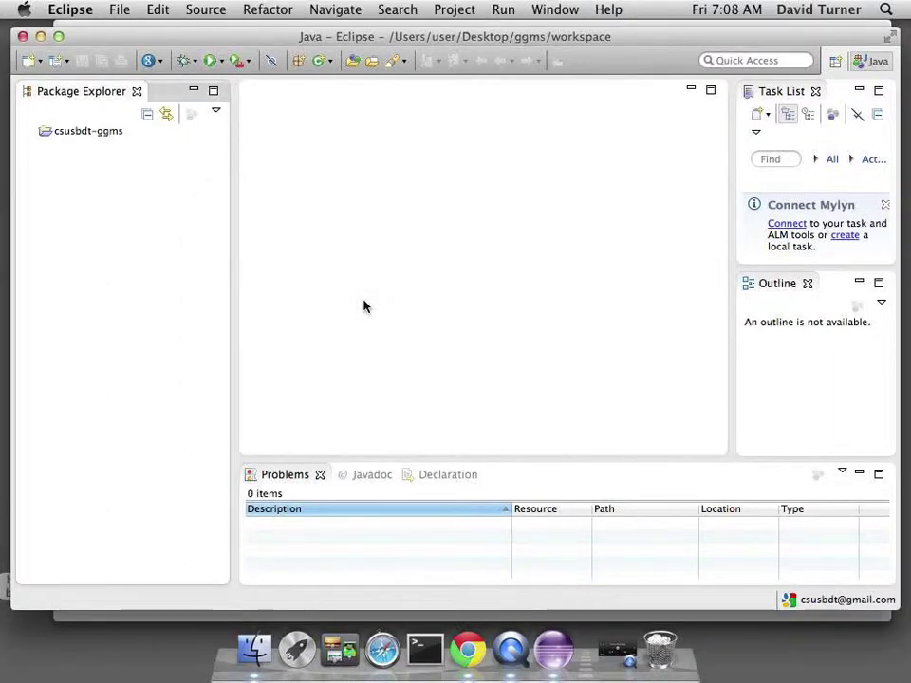
left_click(67, 140)
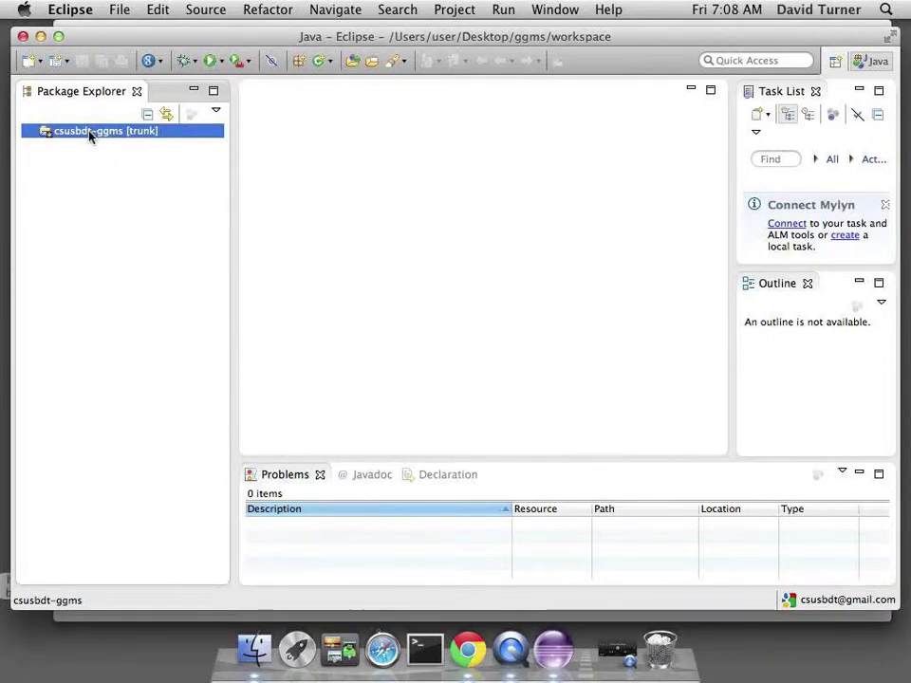
right_click(61, 139)
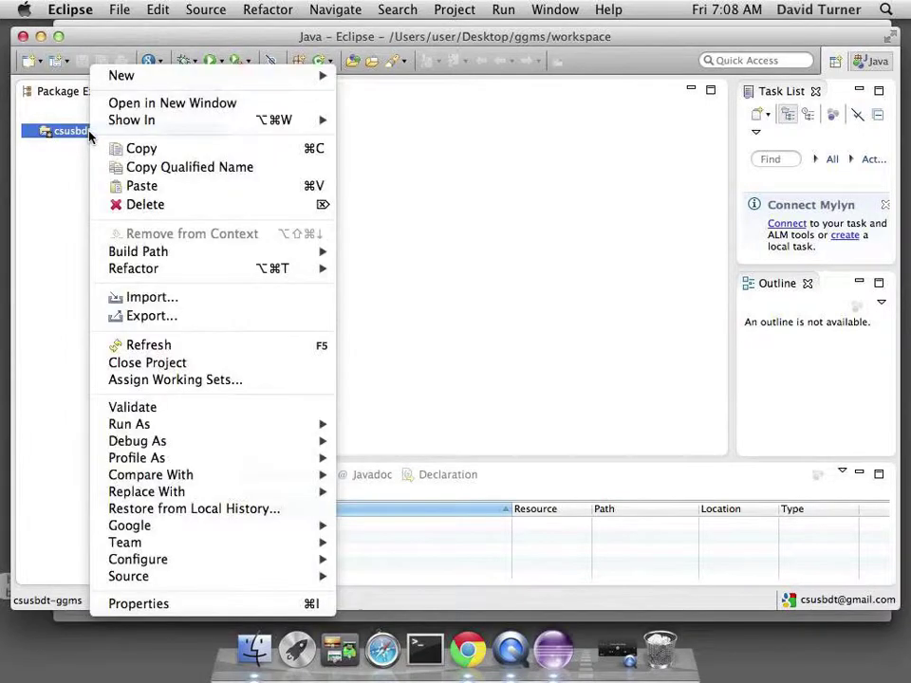
left_click(62, 139)
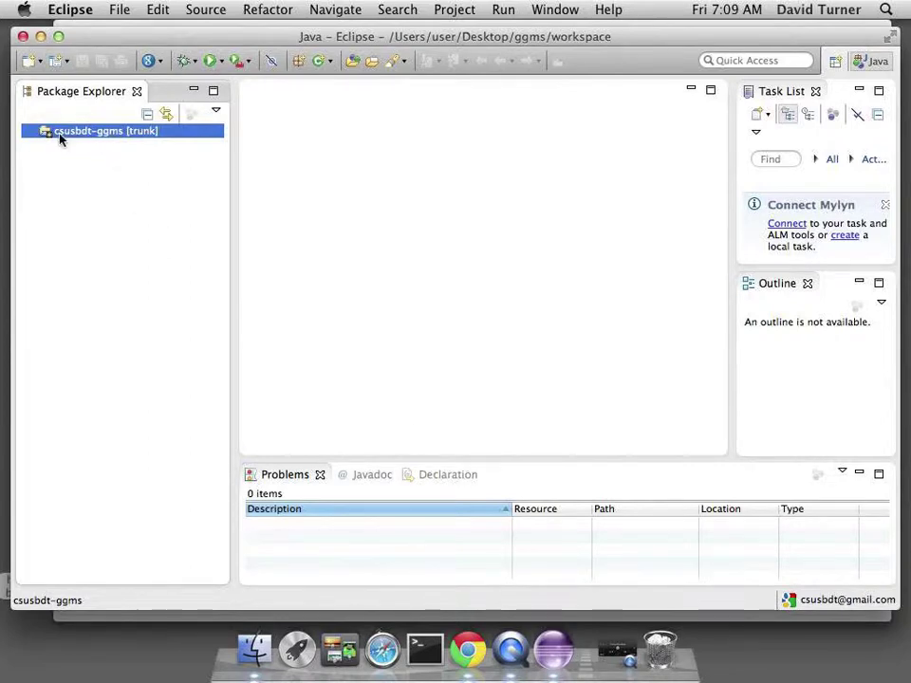
left_click(295, 479)
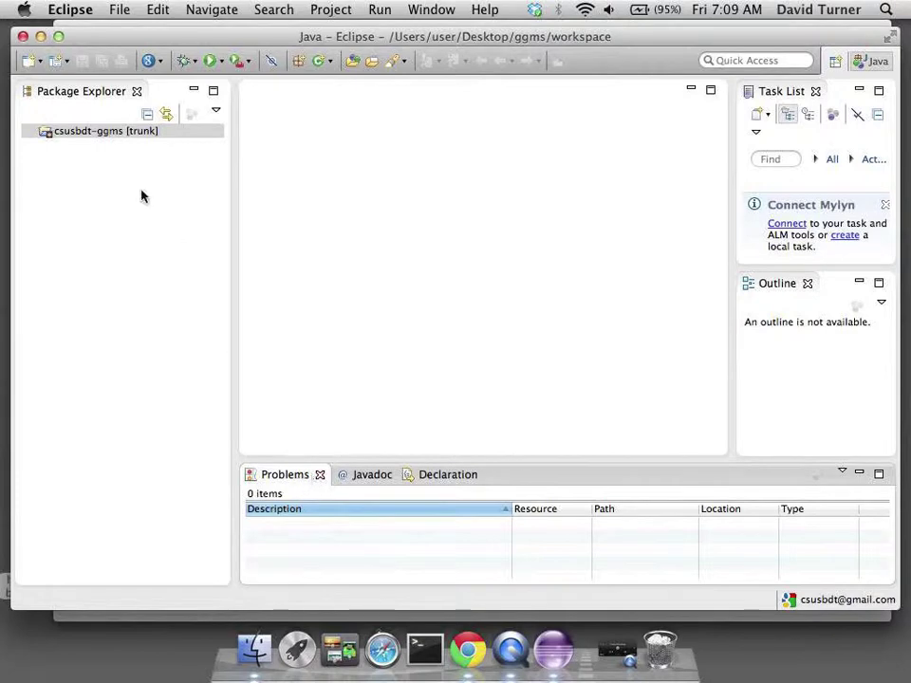
Update the csusbdt-ggms project to the HEAD revision of its repository
left_click(74, 136)
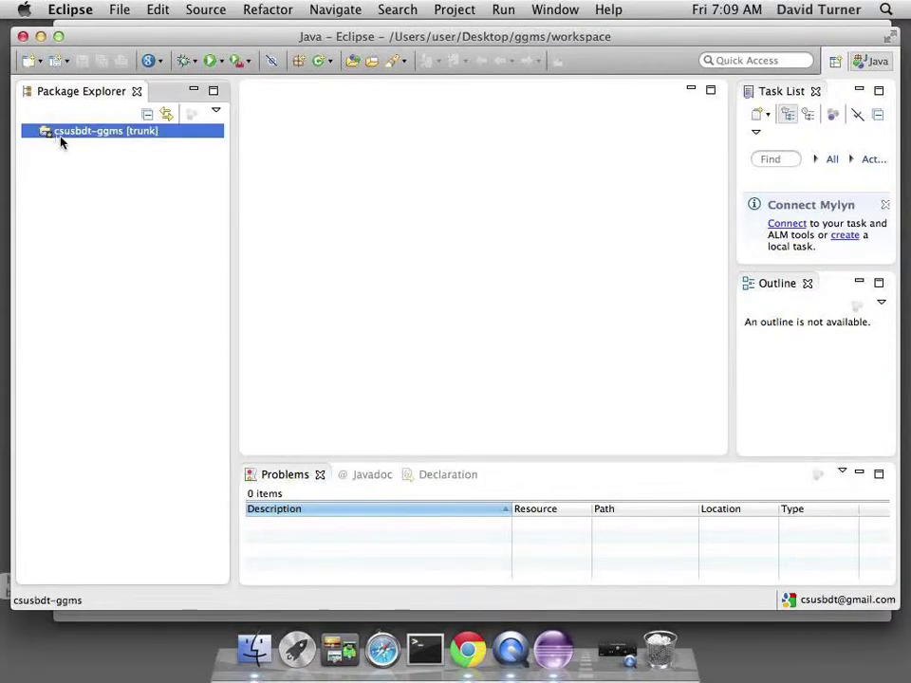
right_click(77, 139)
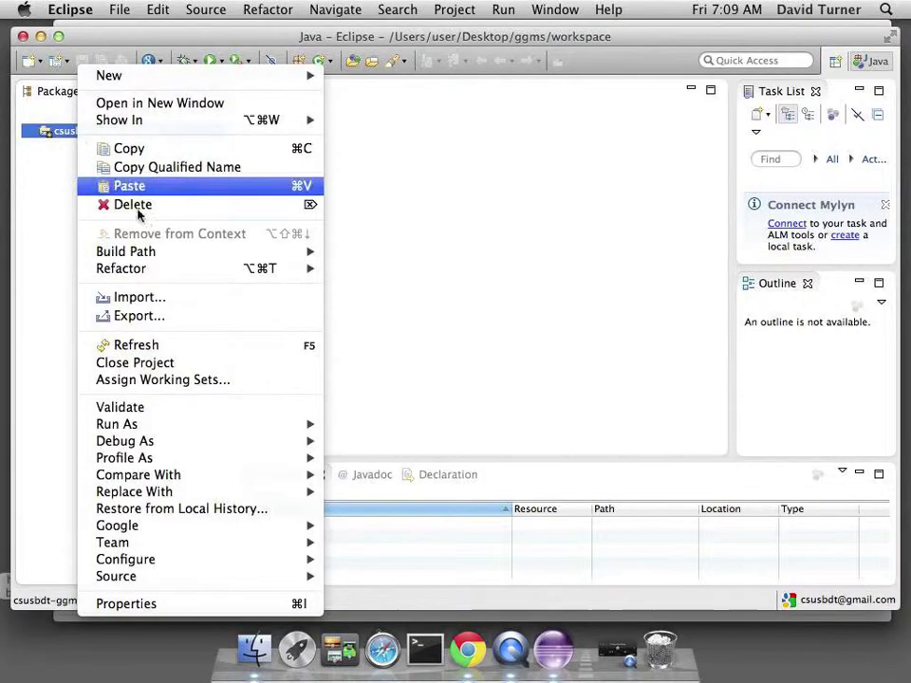
mouse_move(198, 544)
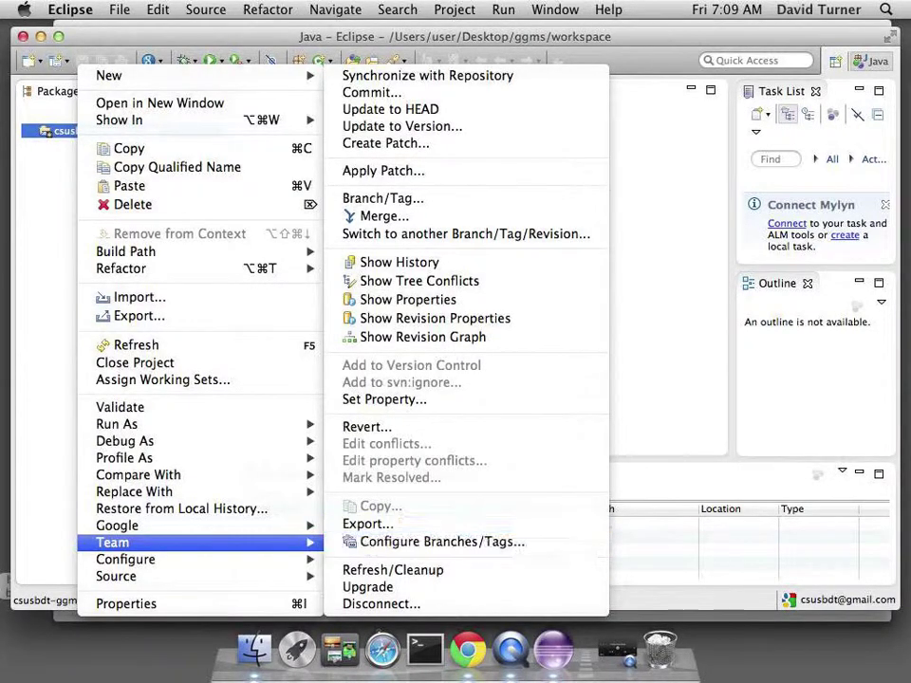
left_click(464, 111)
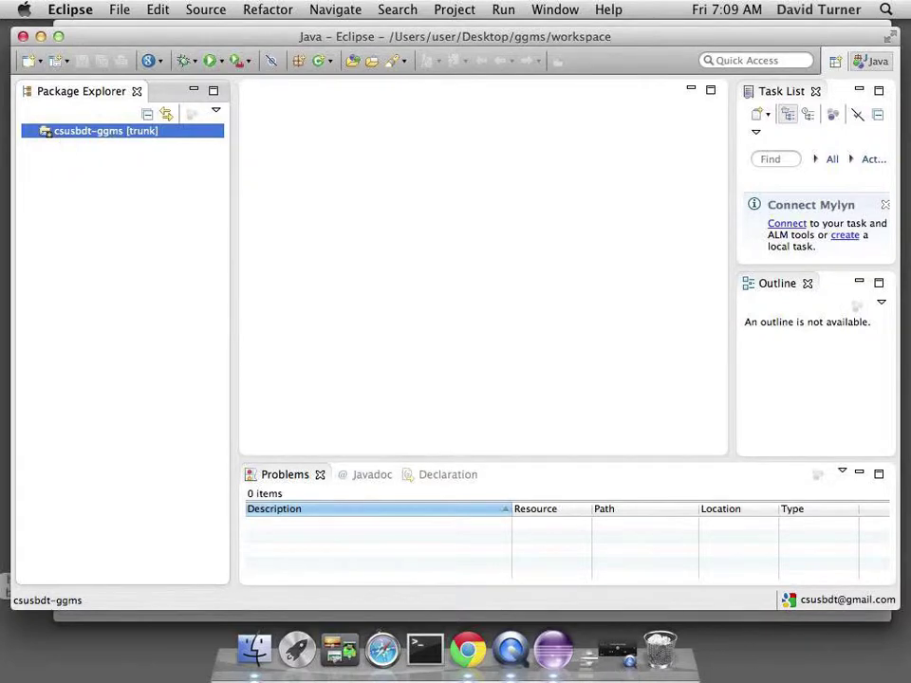
Switch to Chrome and highlight the working-copy folder name in the HTTPS svn checkout command
left_click(467, 651)
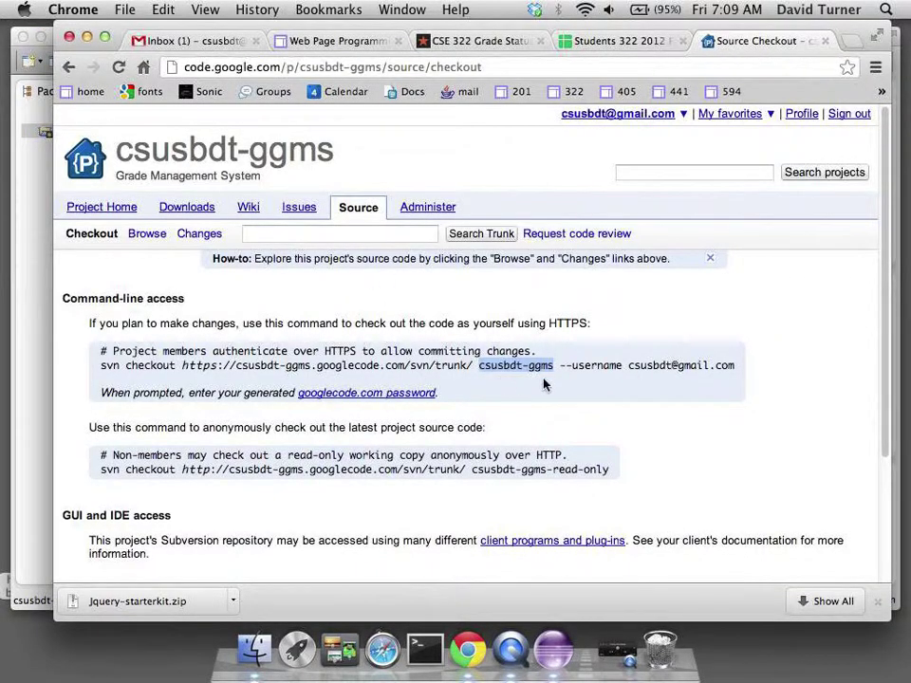
left_click(488, 365)
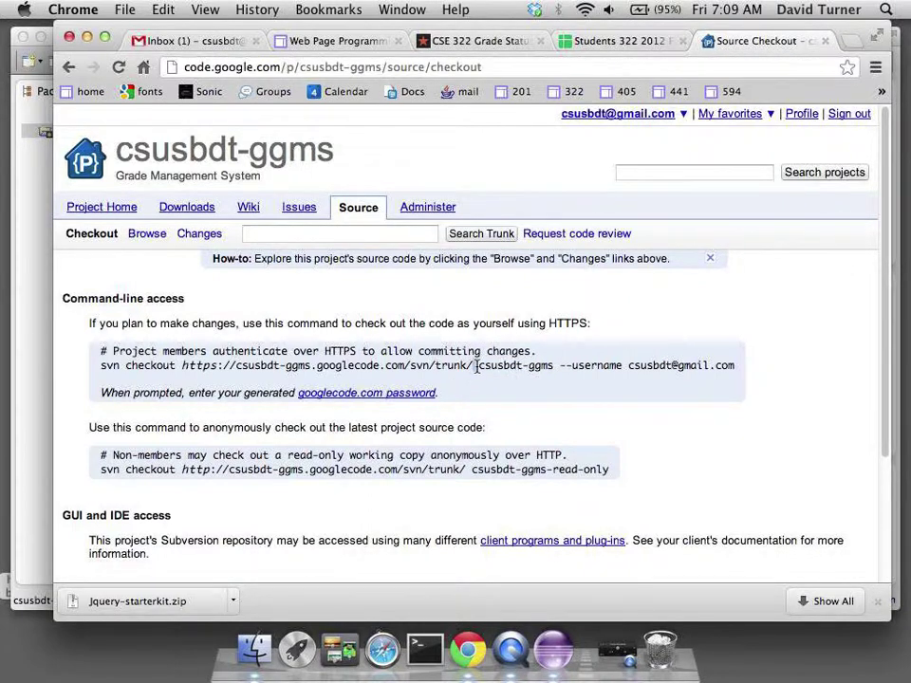
left_click_drag(479, 365, 557, 366)
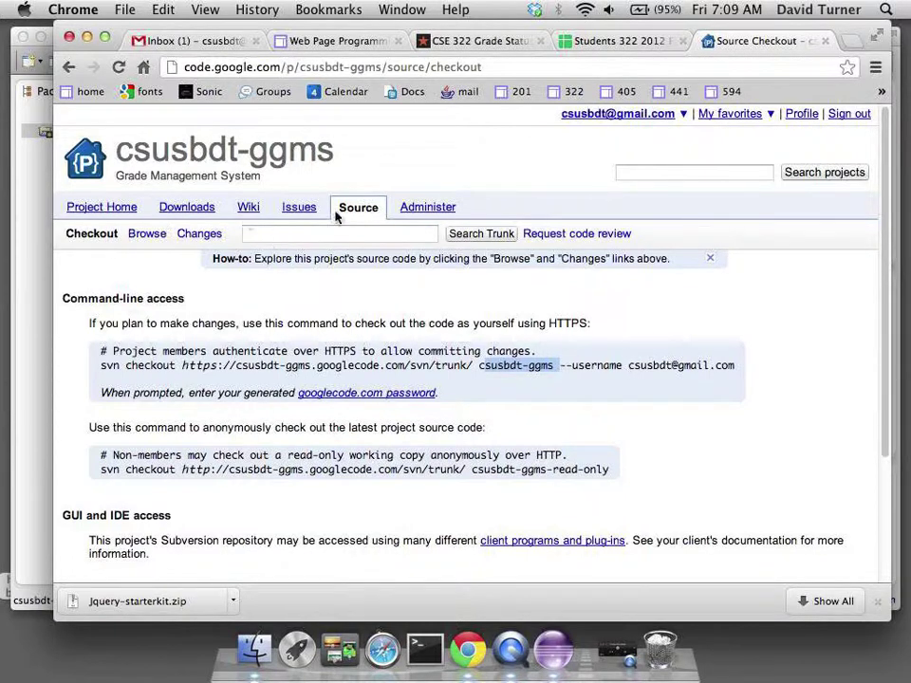
Browse the project's source on Google Code, viewing the trunk, branches and wiki folders and going back to trunk
left_click(147, 234)
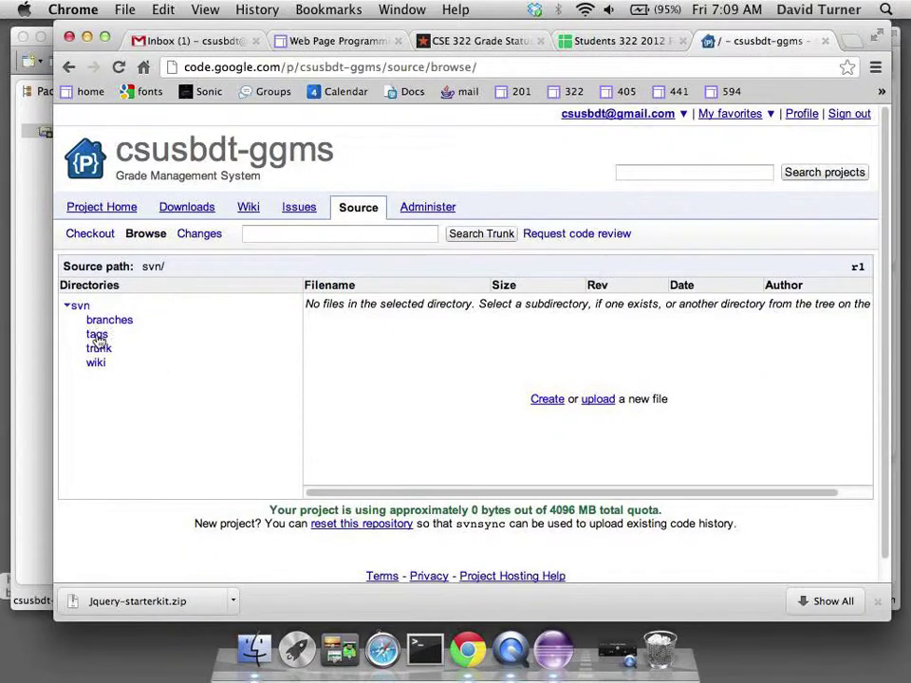
left_click(99, 349)
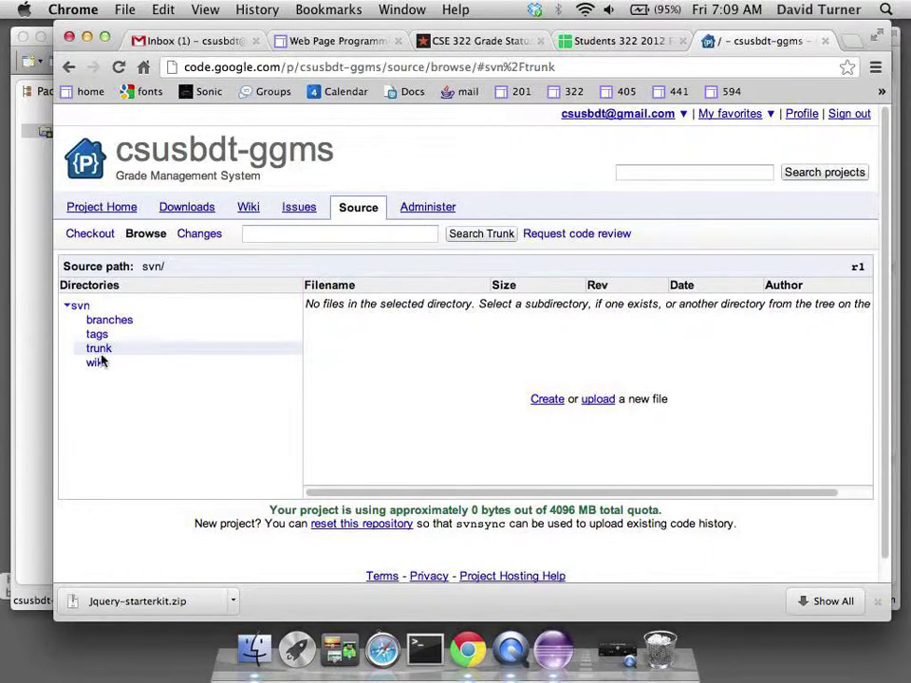
left_click(117, 325)
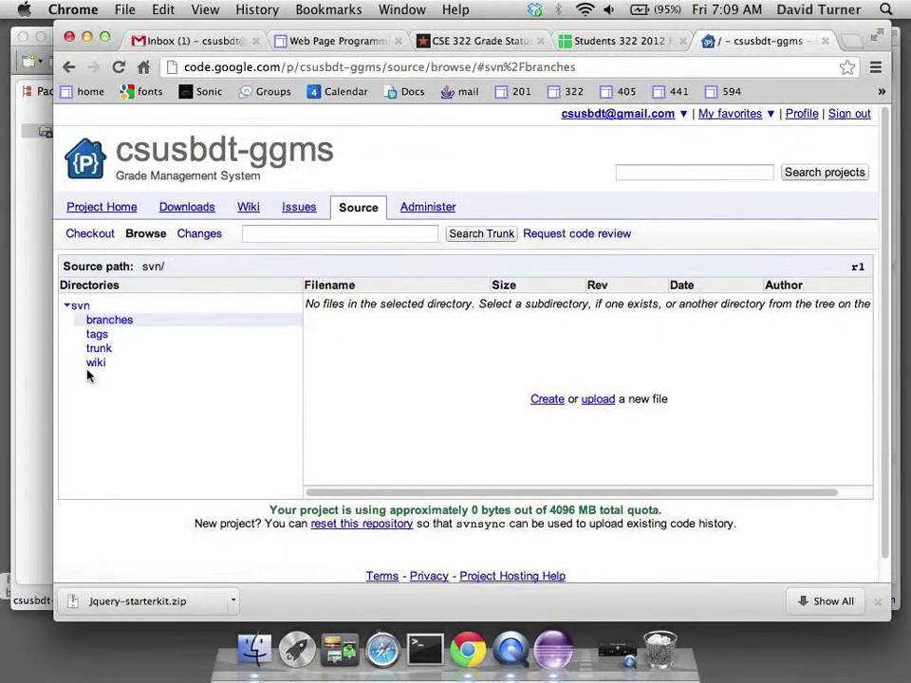
left_click(97, 370)
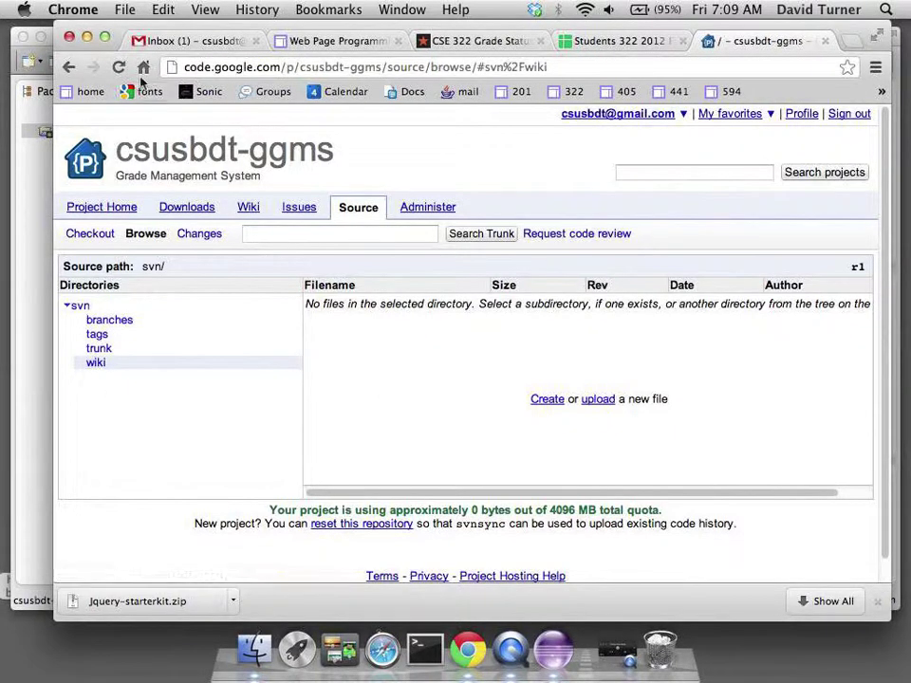
left_click(68, 68)
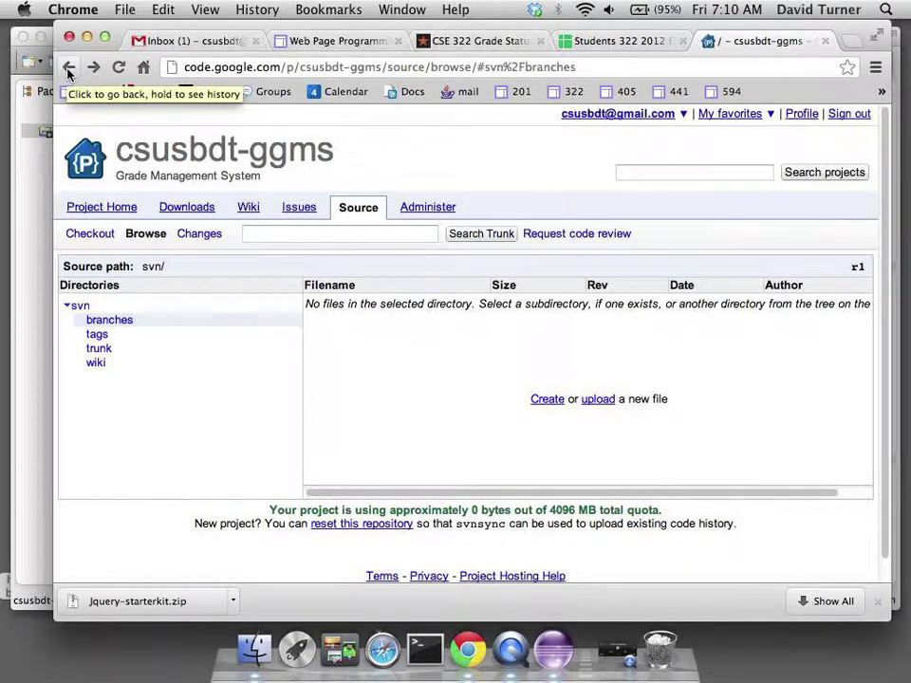
left_click(69, 68)
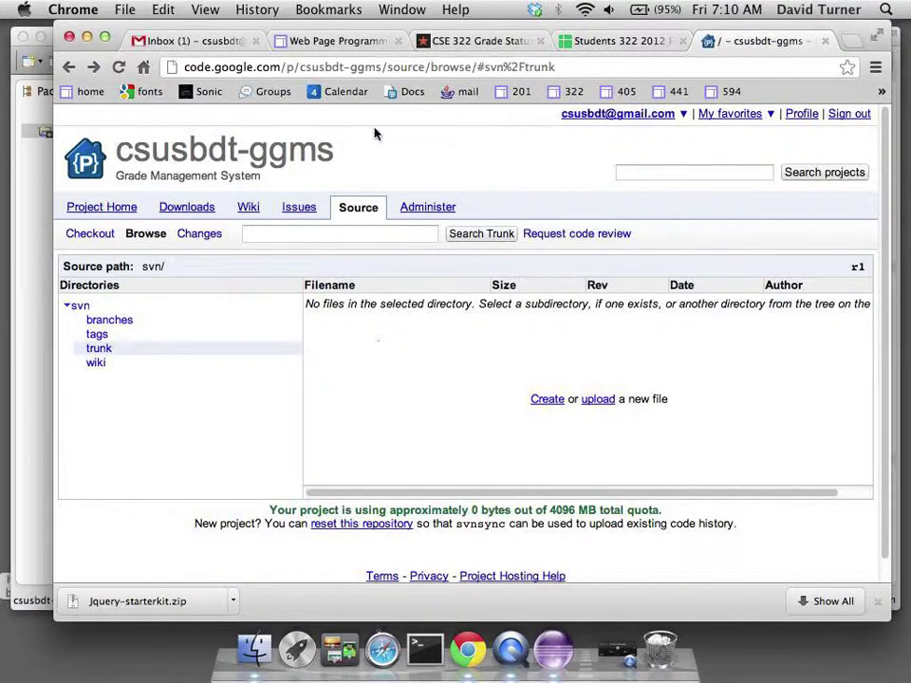
Search the web for "github" and open the GitHub home page
left_click(467, 65)
type("github")
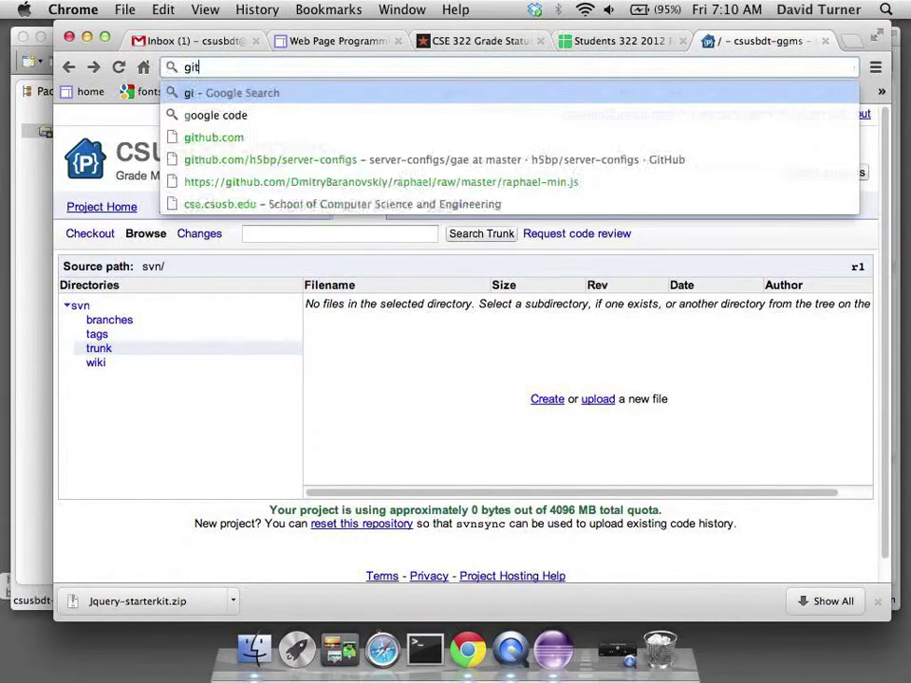
key("Return")
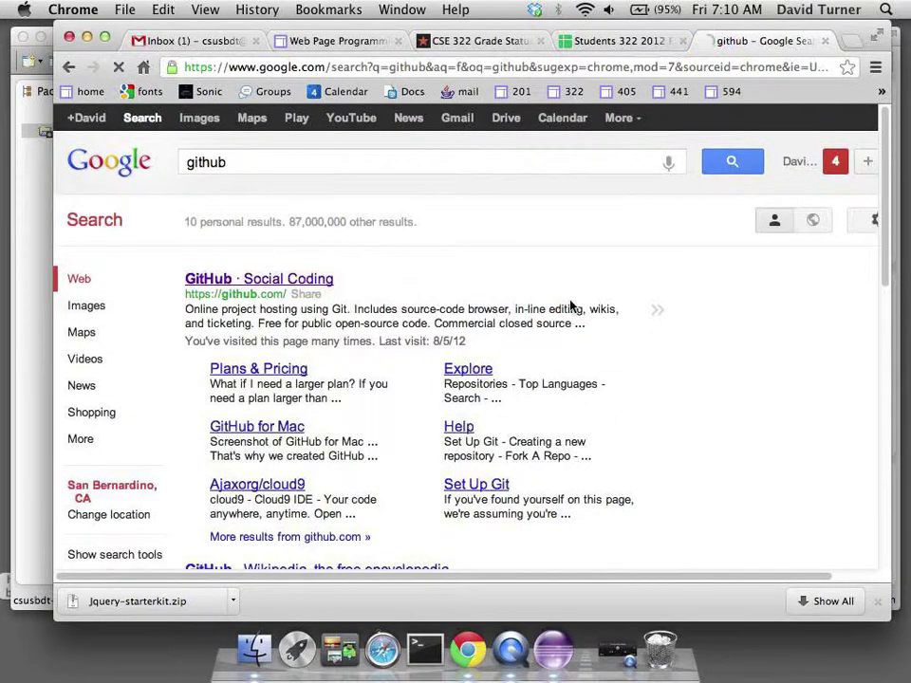
left_click(575, 309)
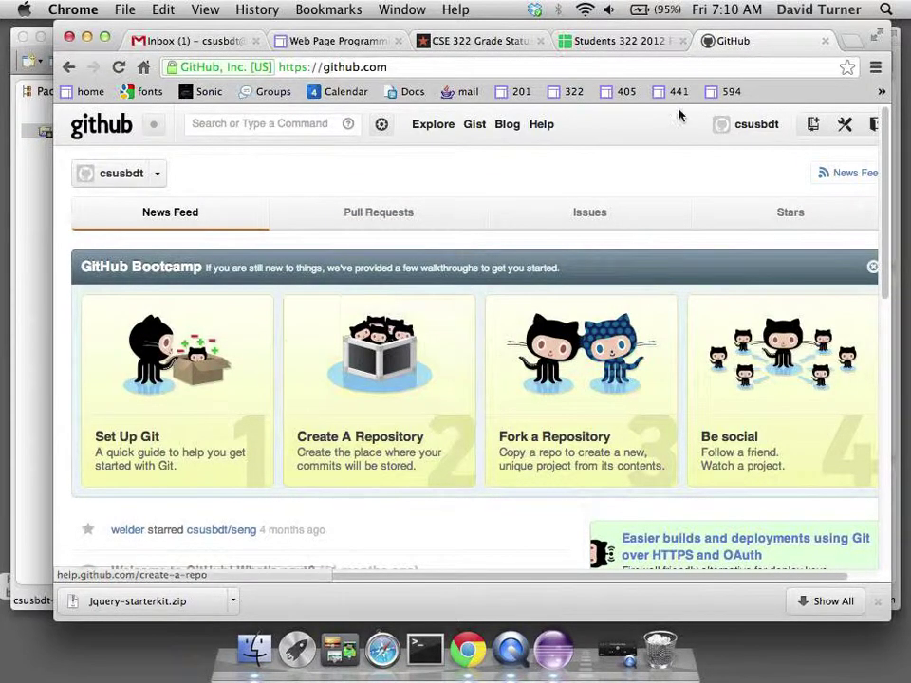
Open the signed-in account's GitHub profile and look through its list of repositories
left_click(757, 126)
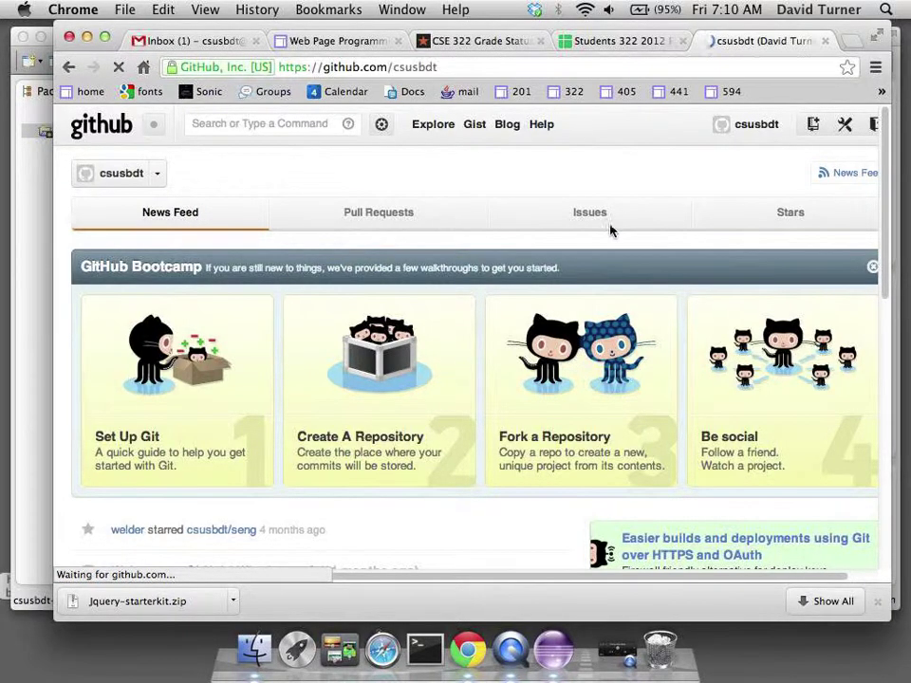
scroll(602, 329, "down", 5)
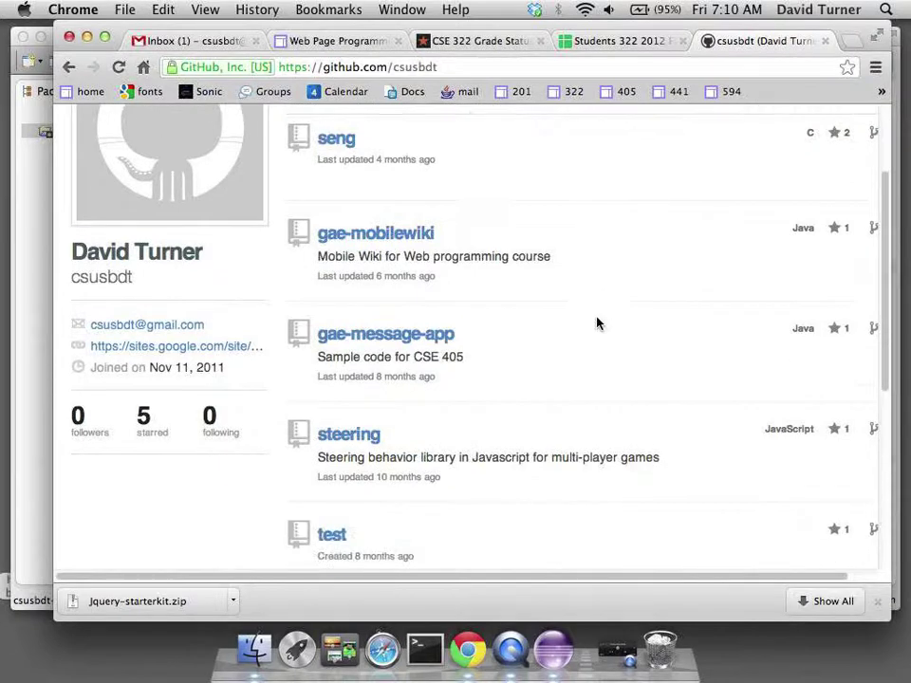
scroll(597, 321, "up", 3)
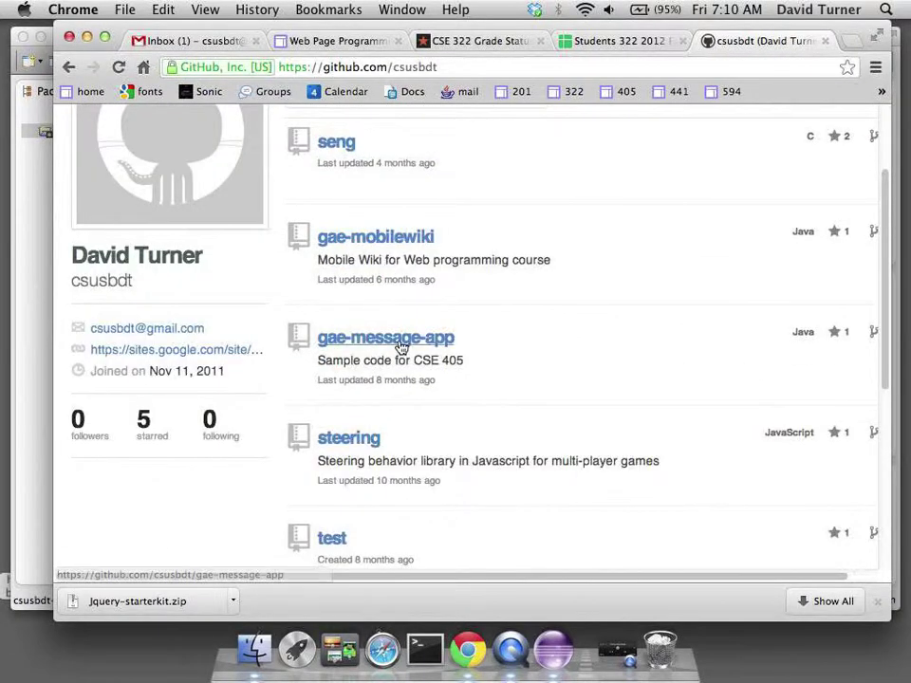
scroll(485, 327, "up", 4)
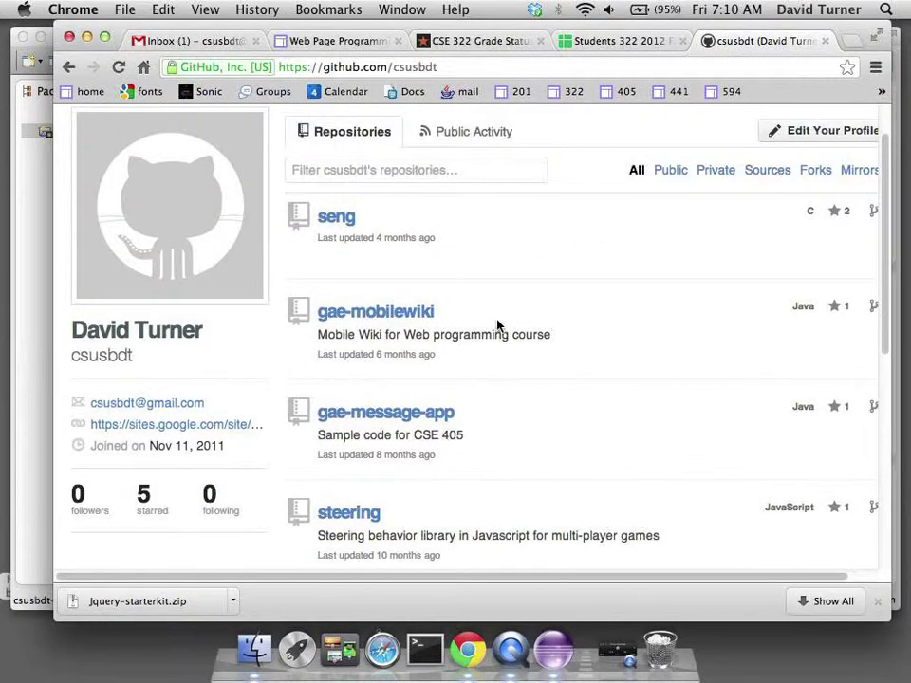
scroll(498, 326, "down", 5)
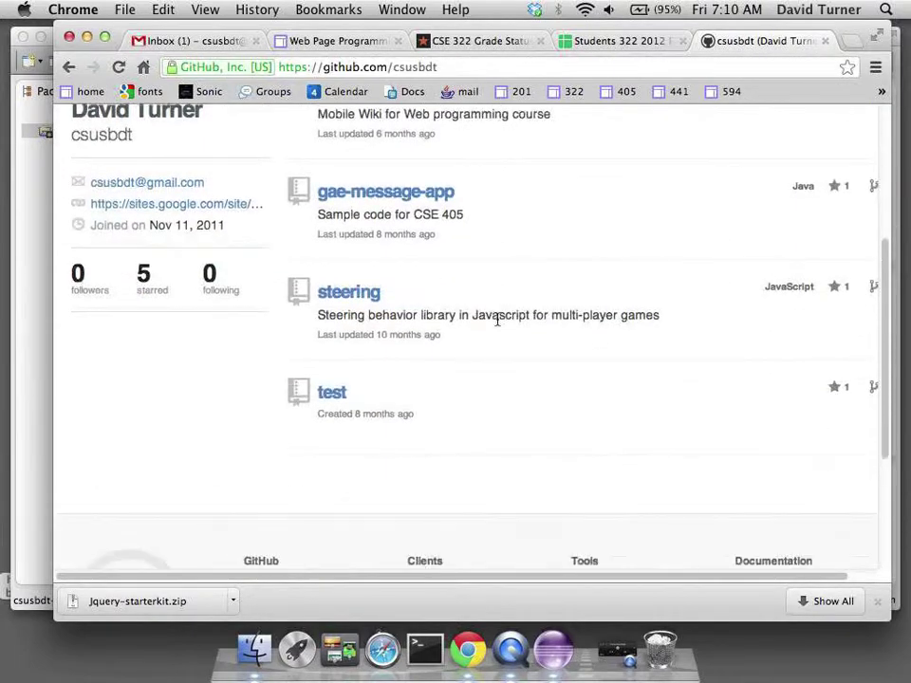
scroll(497, 320, "down", 3)
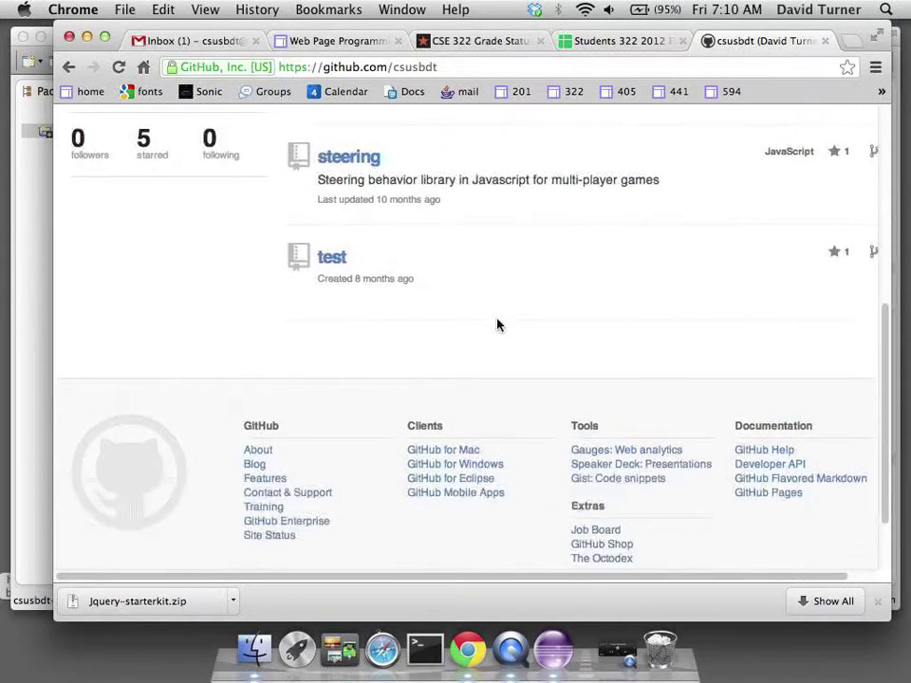
scroll(497, 322, "up", 7)
scroll(497, 325, "up", 2)
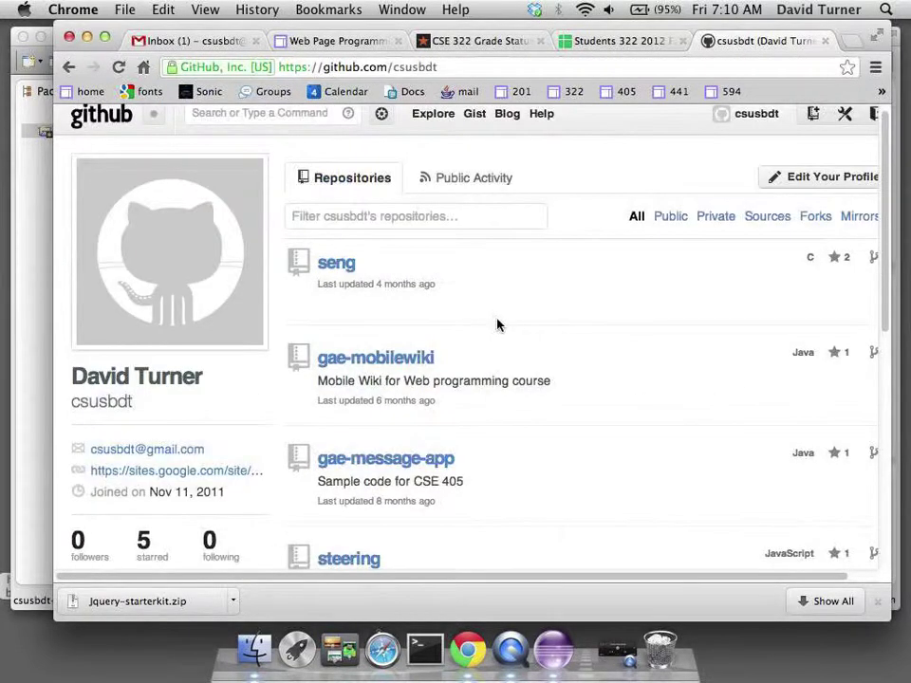
scroll(498, 325, "up", 1)
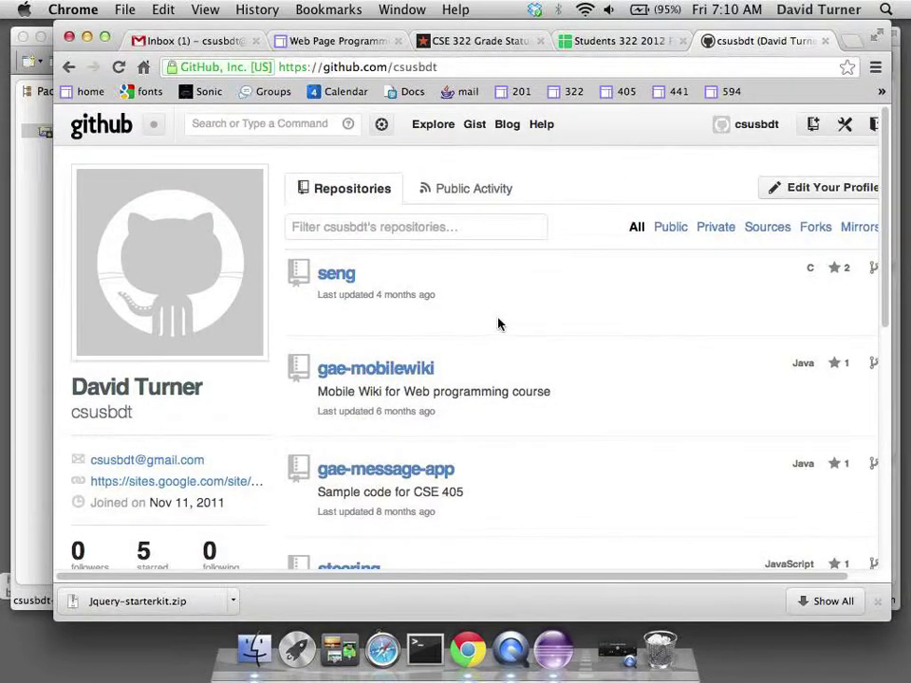
Search the web for "bitbucket" and open the Bitbucket home page
left_click(450, 68)
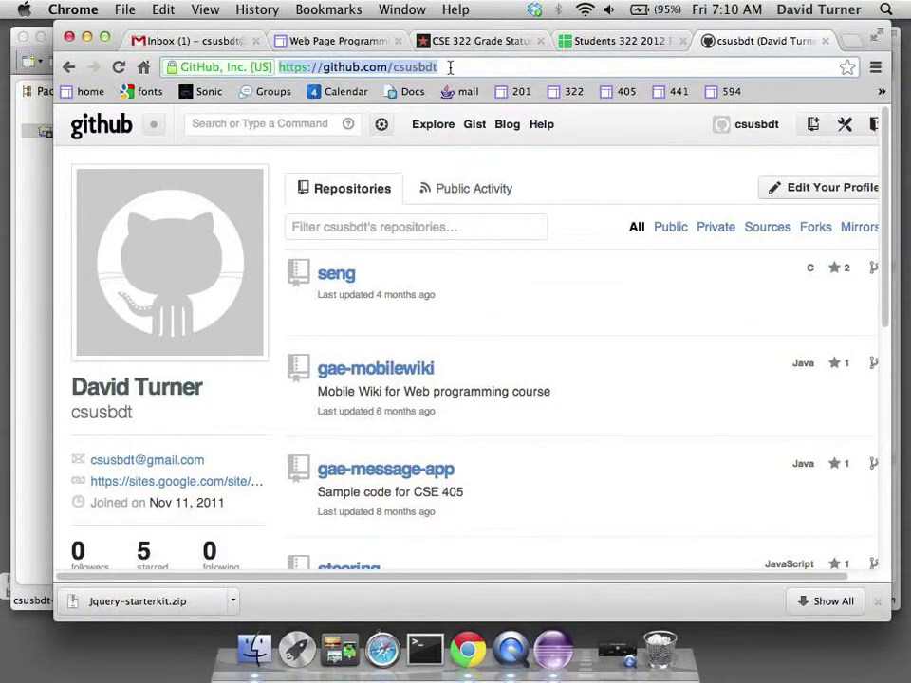
type("bitbu")
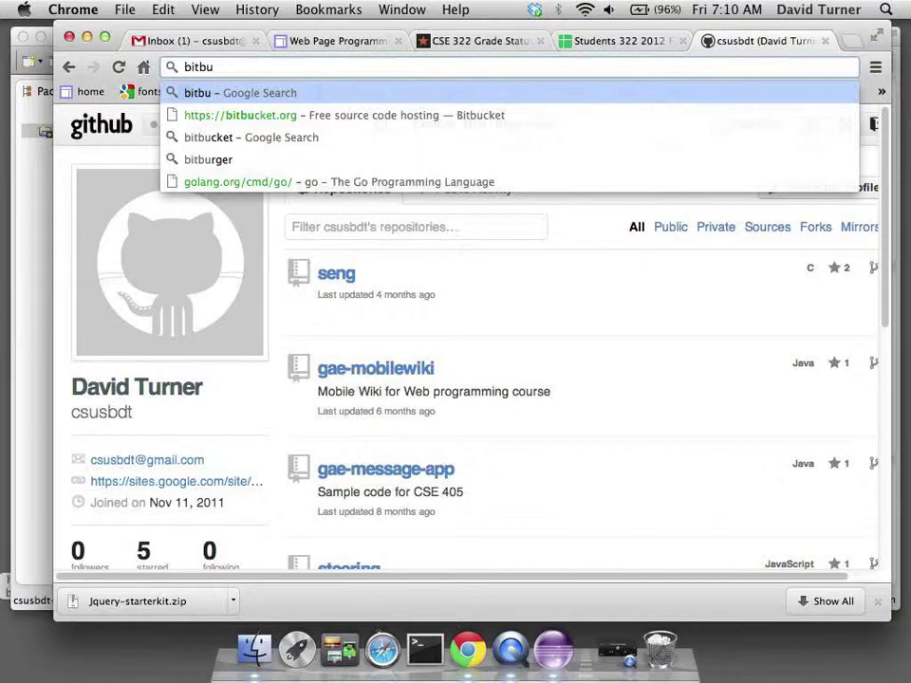
type("cket")
key("Return")
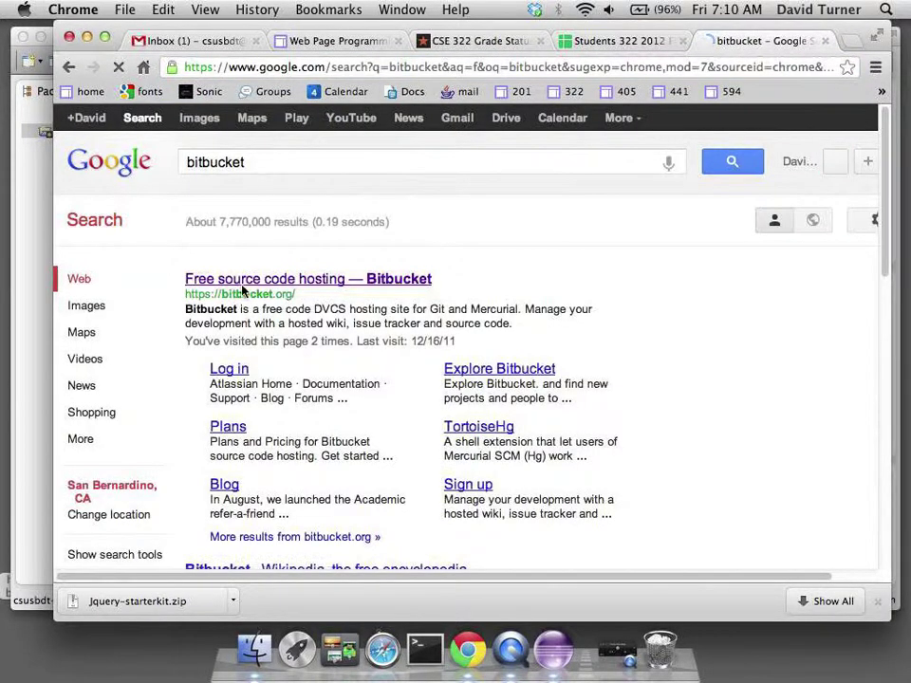
left_click(253, 282)
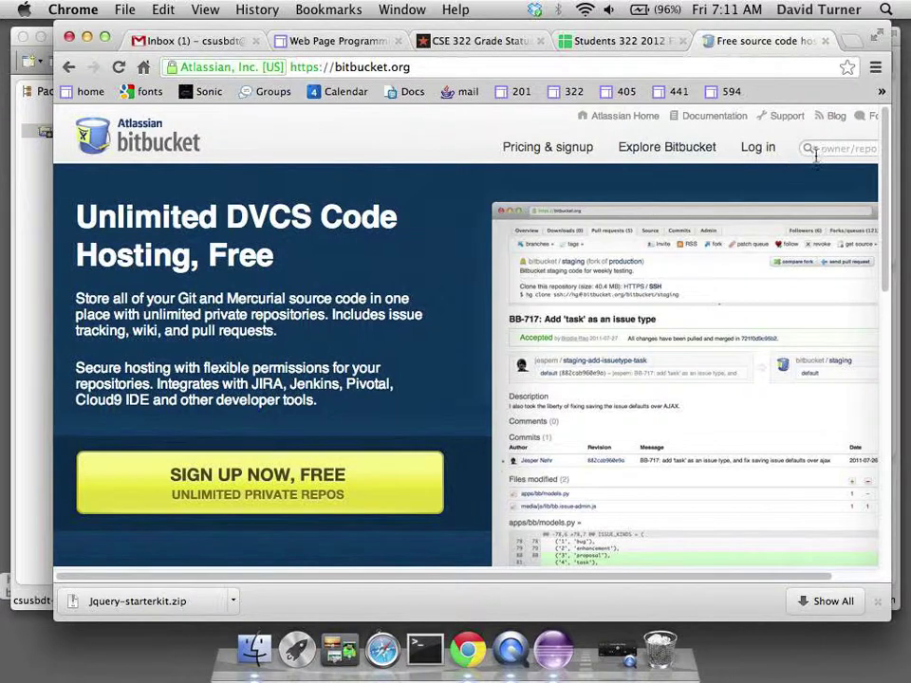
Search the Bitbucket repositories for "csusbdt-ggms"
left_click(832, 151)
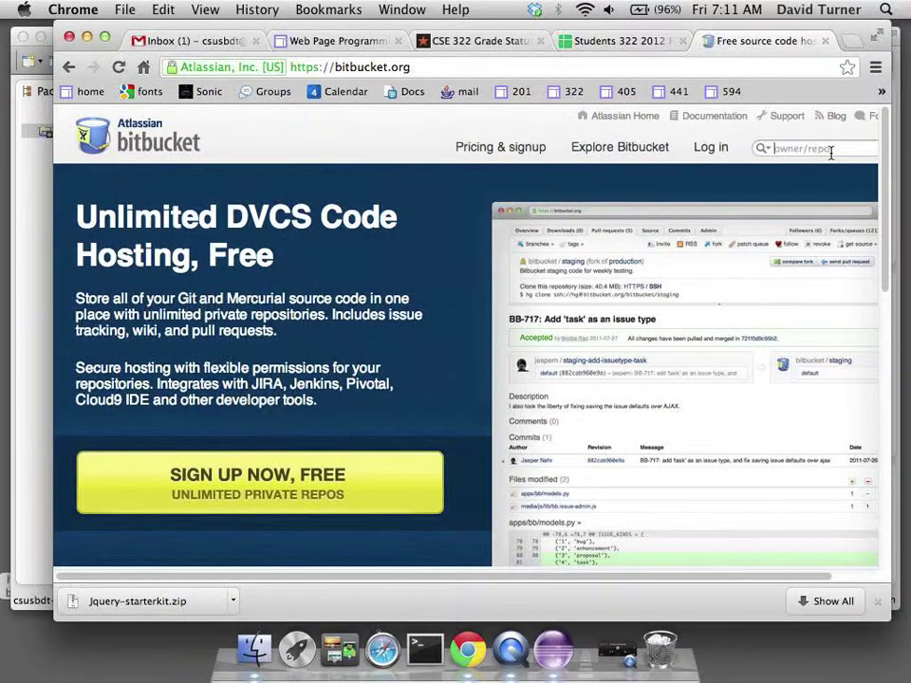
type("csusbdt-ggmai")
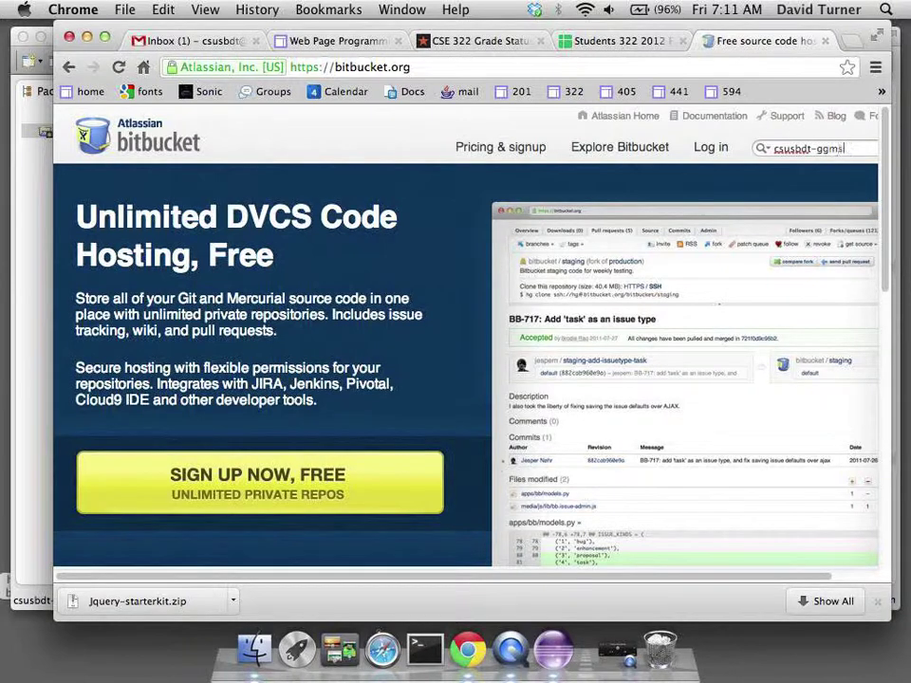
key("Return")
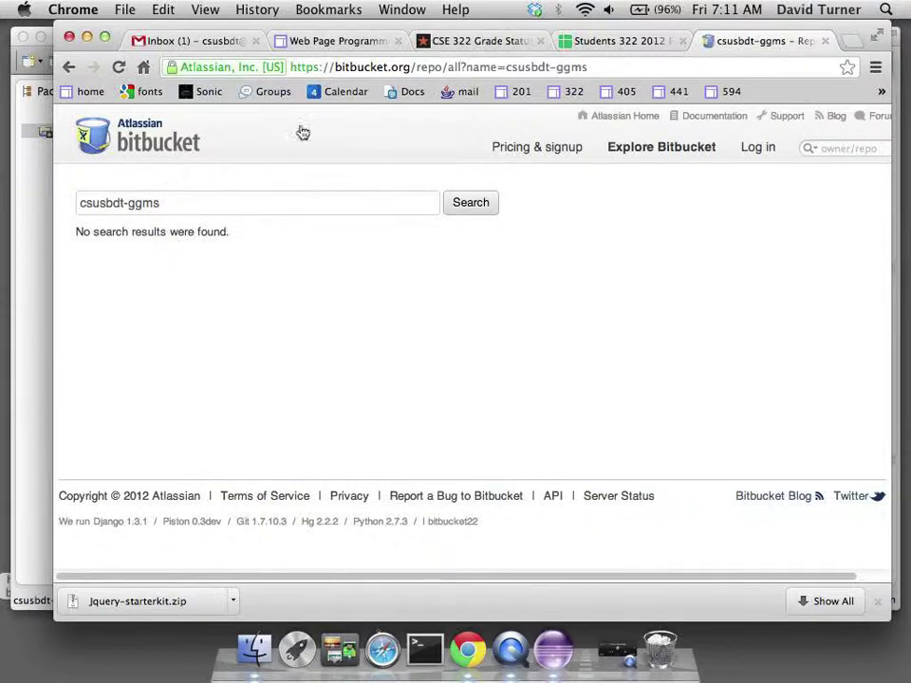
Close the Bitbucket tab, return to Eclipse and select the csusbdt-ggms project
left_click(824, 41)
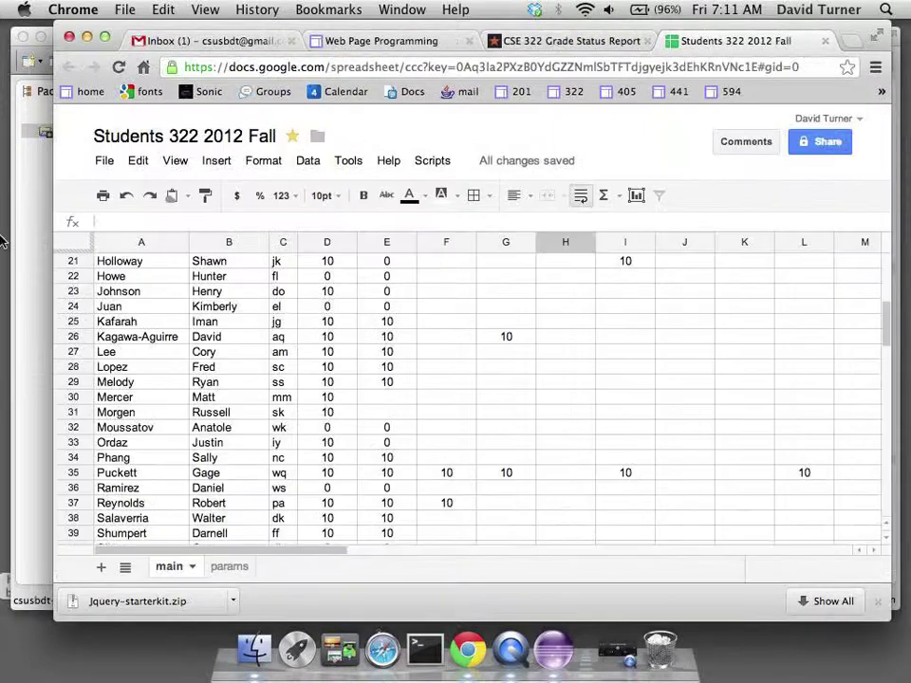
left_click(46, 206)
left_click(108, 135)
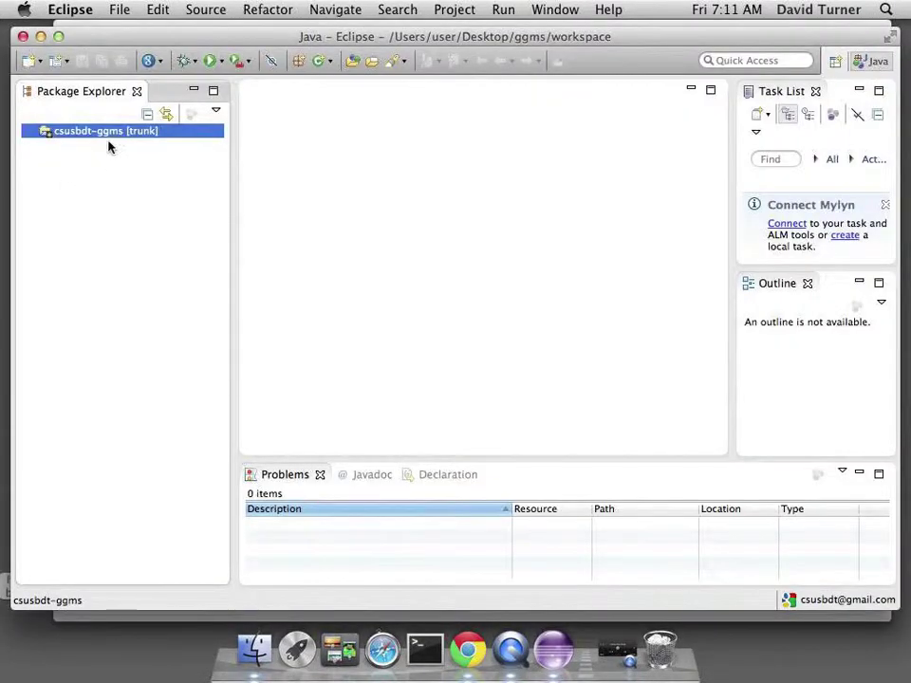